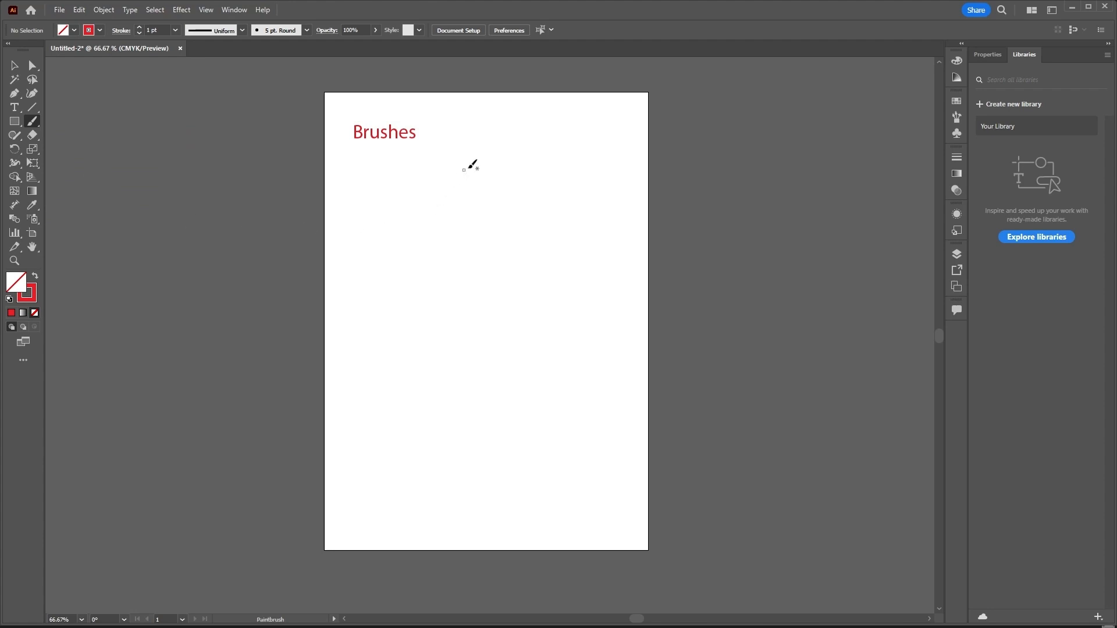
- Paint three thin slanted red strokes below the Brushes title with the Paintbrush, plus a fourth stroke with an enlarged brush
{"action": "left_click_drag", "start_coordinate": [481, 161], "coordinate": [440, 328]}
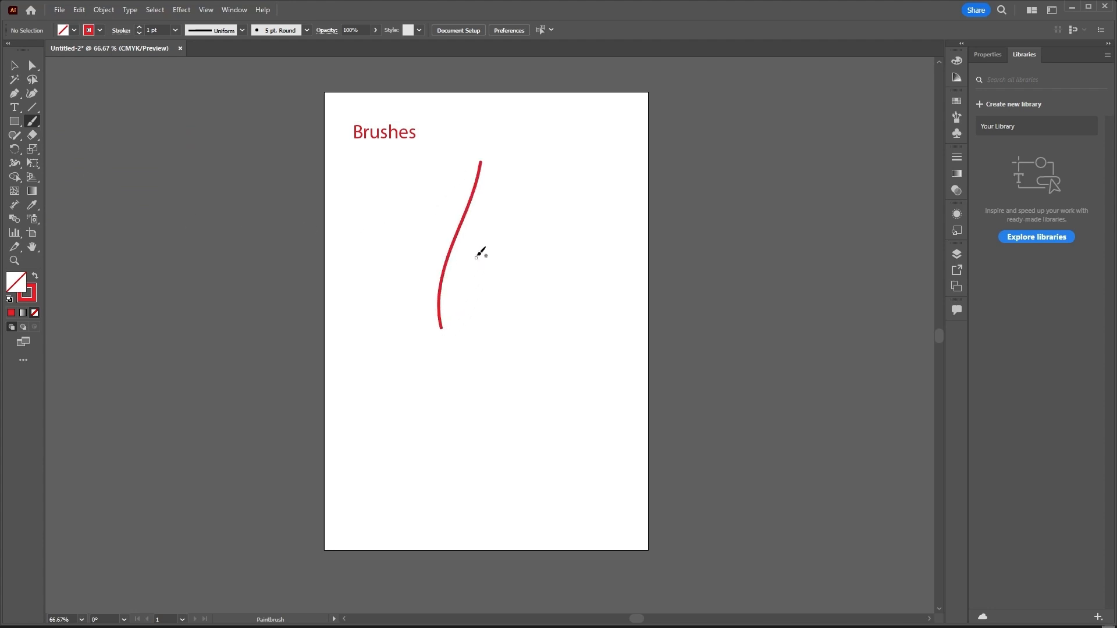
{"action": "left_click_drag", "start_coordinate": [506, 174], "coordinate": [478, 328]}
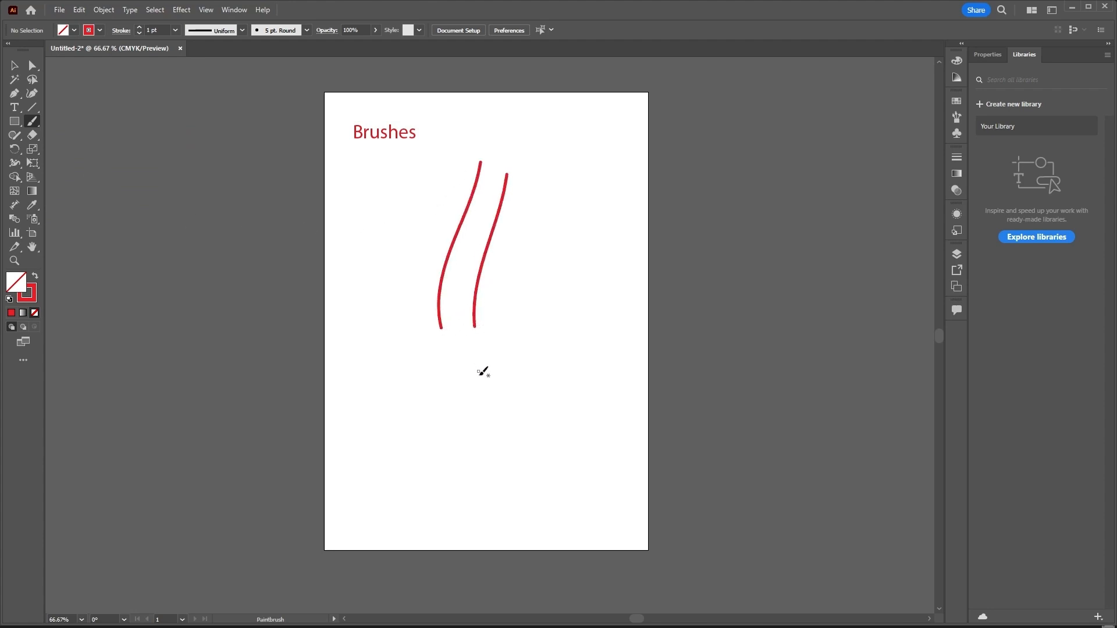
{"action": "mouse_move", "coordinate": [520, 615]}
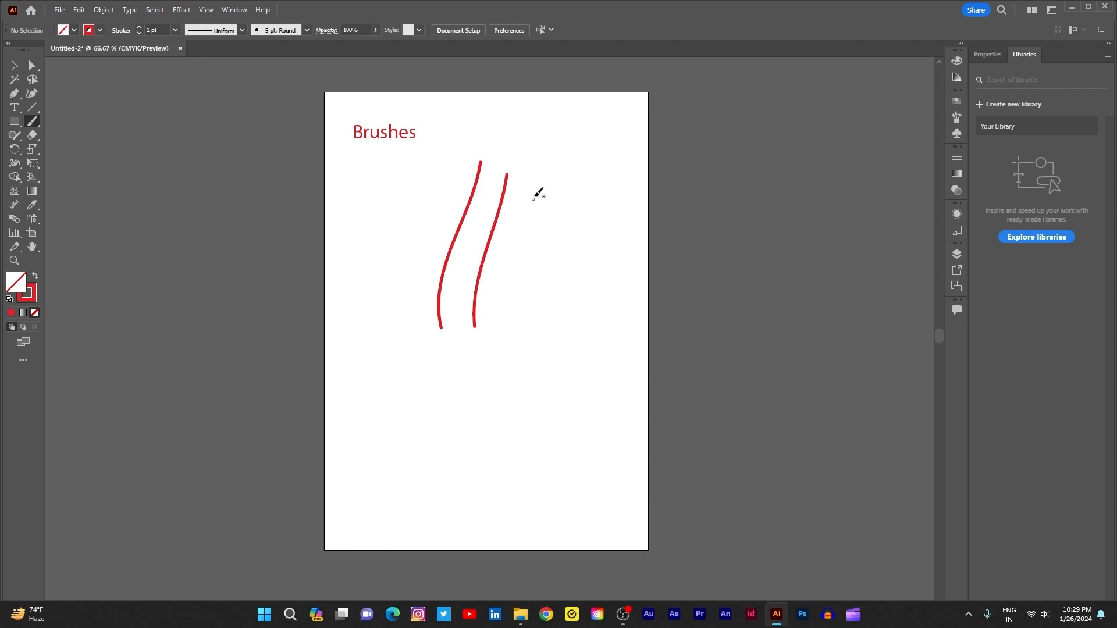
{"action": "left_click_drag", "start_coordinate": [557, 163], "coordinate": [520, 265]}
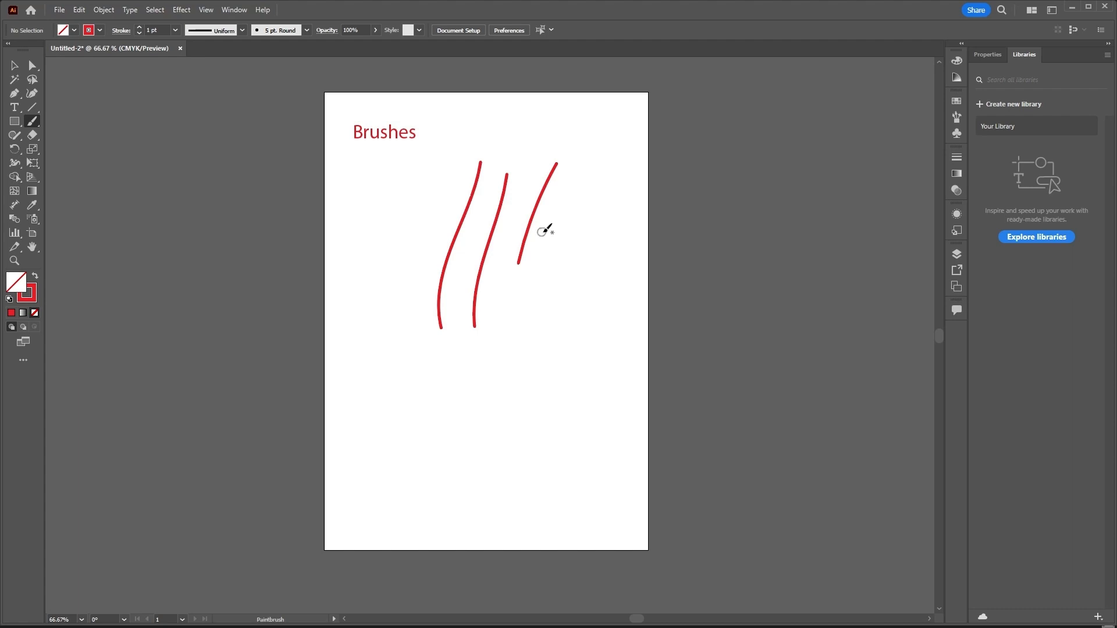
{"action": "left_click_drag", "start_coordinate": [581, 192], "coordinate": [531, 320]}
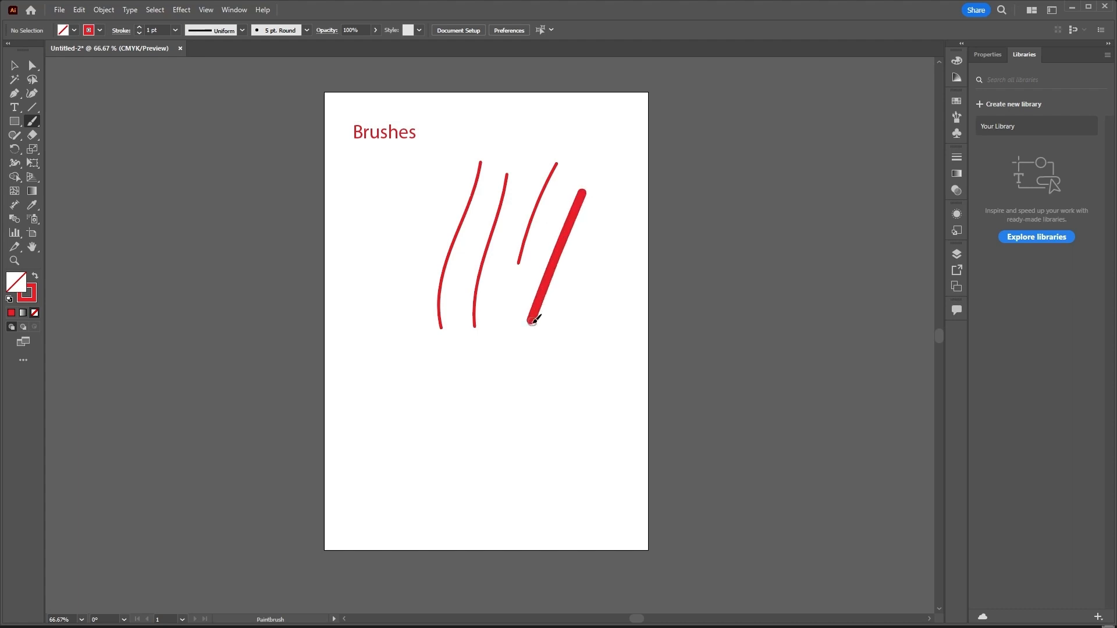
- Enable Fill new brush strokes for the Paintbrush and paint two crossing curved strokes below the thick straight stroke
{"action": "double_click", "coordinate": [32, 122]}
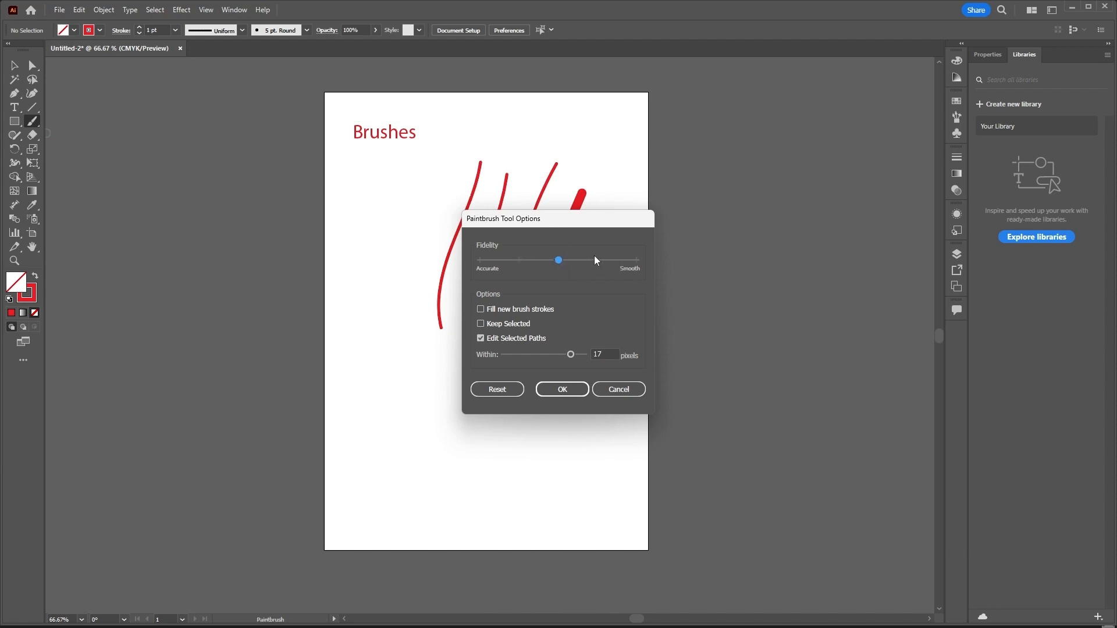
{"action": "left_click", "coordinate": [480, 309]}
{"action": "left_click", "coordinate": [579, 389]}
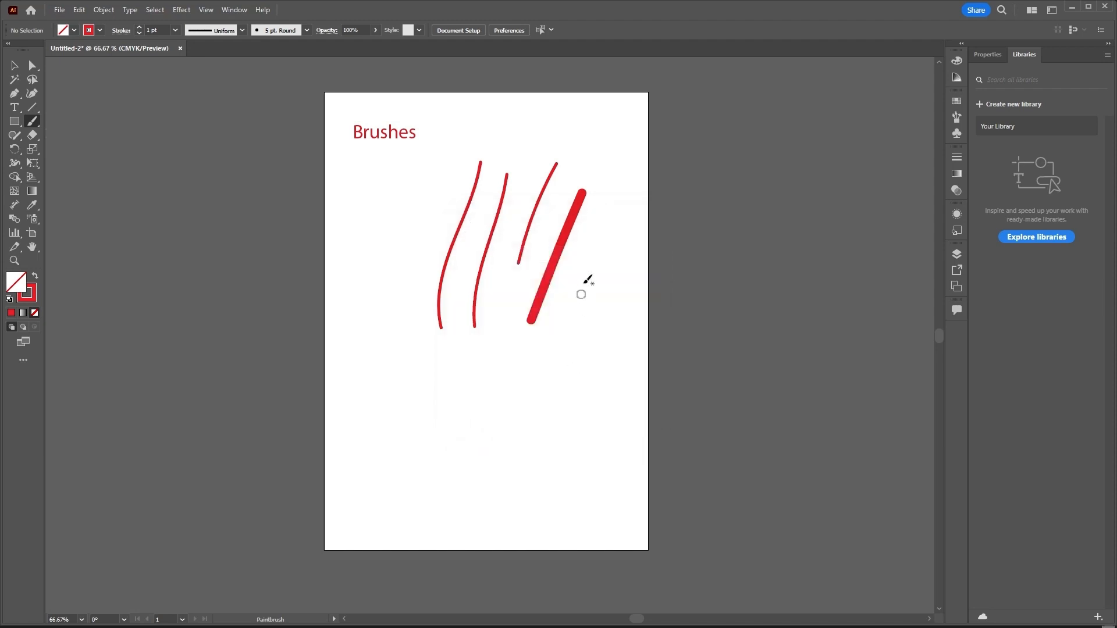
{"action": "mouse_move", "coordinate": [600, 258]}
{"action": "left_mouse_down"}
{"action": "mouse_move", "coordinate": [552, 384]}
{"action": "mouse_move", "coordinate": [562, 426]}
{"action": "left_mouse_up"}
{"action": "left_click_drag", "start_coordinate": [551, 299], "coordinate": [608, 440]}
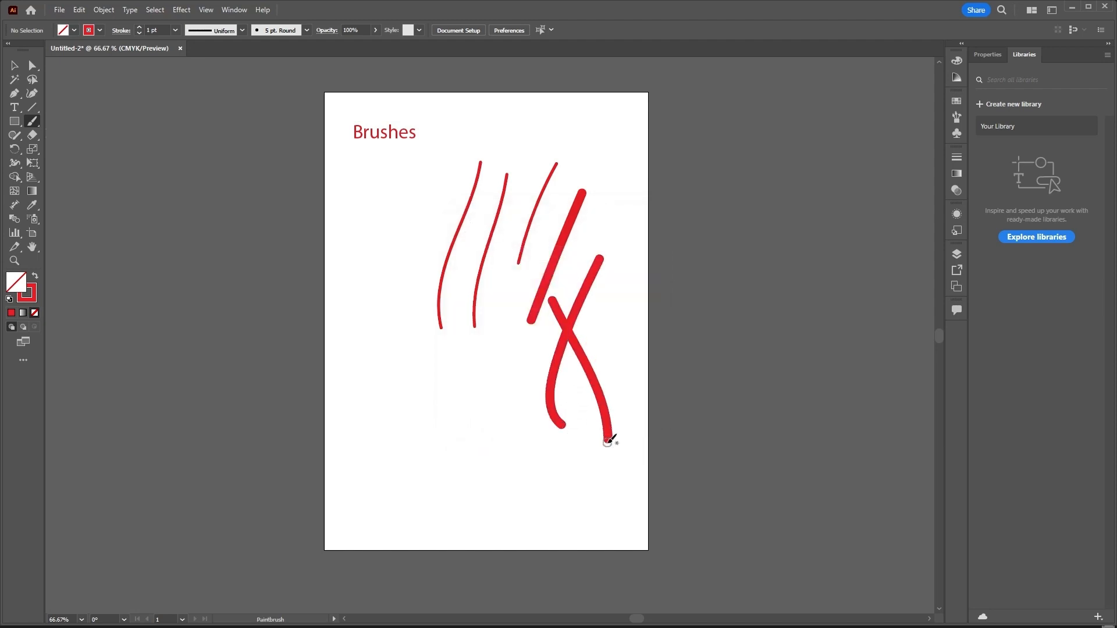
- Move the two crossing strokes separately so that they cross each other again at the artboard's right edge
{"action": "left_click", "coordinate": [15, 66]}
{"action": "left_click_drag", "start_coordinate": [601, 388], "coordinate": [667, 329]}
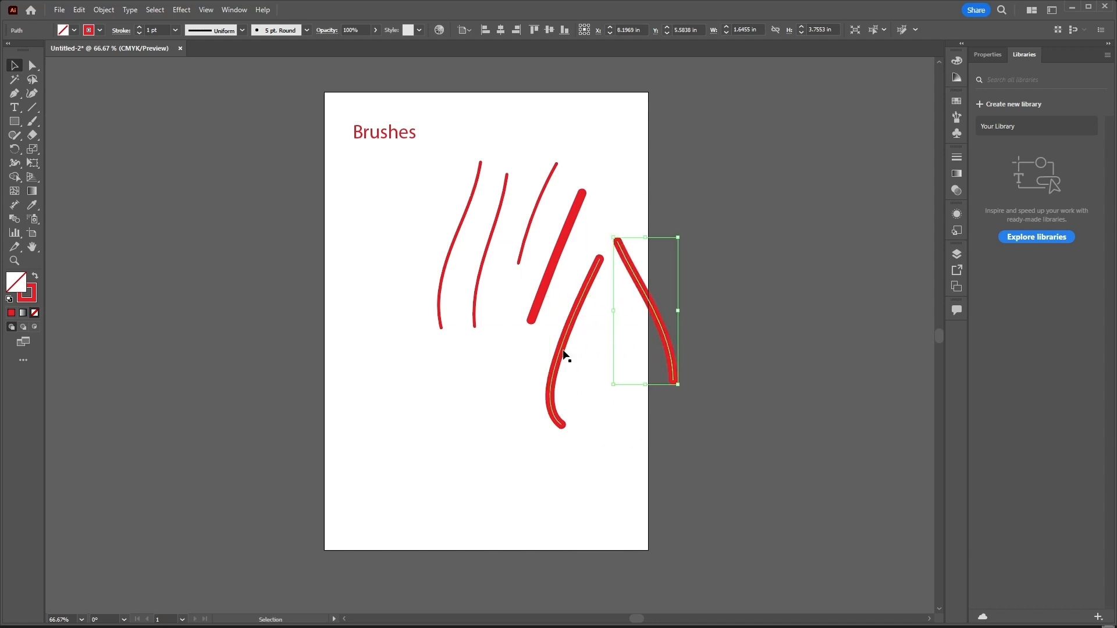
{"action": "mouse_move", "coordinate": [565, 354]}
{"action": "left_mouse_down"}
{"action": "mouse_move", "coordinate": [637, 313]}
{"action": "mouse_move", "coordinate": [655, 327]}
{"action": "mouse_move", "coordinate": [667, 302]}
{"action": "mouse_move", "coordinate": [644, 350]}
{"action": "mouse_move", "coordinate": [652, 304]}
{"action": "left_mouse_up"}
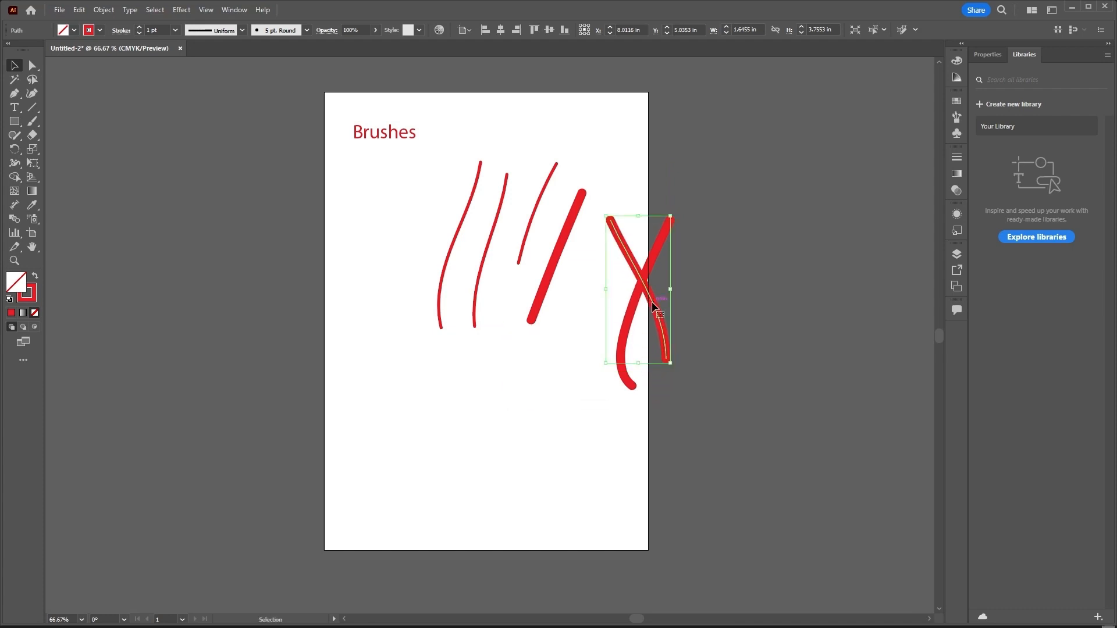
- Enable Keep Selected and disable Fill new brush strokes for the Paintbrush, and paint two crossing strokes and a looping stroke on the artboard's left half
{"action": "double_click", "coordinate": [36, 121]}
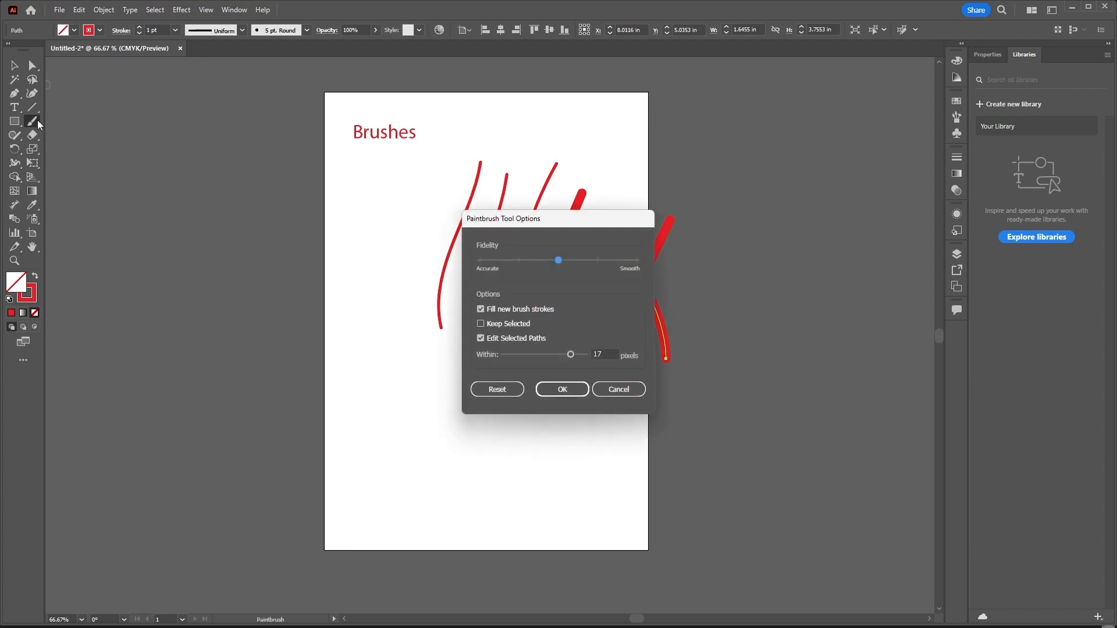
{"action": "left_click", "coordinate": [480, 323]}
{"action": "left_click", "coordinate": [567, 389]}
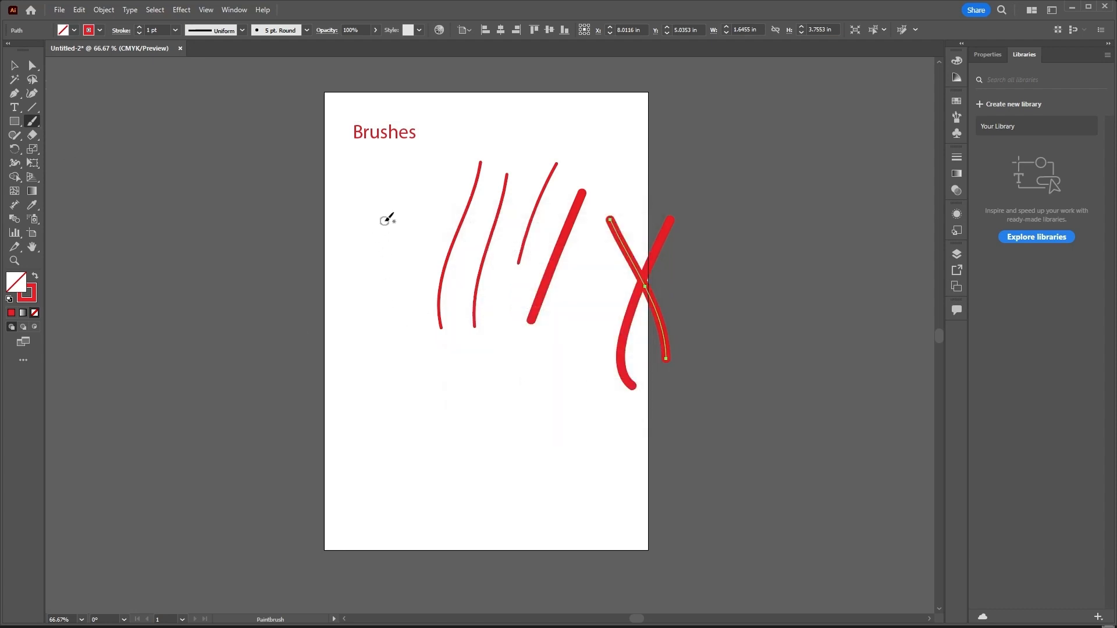
{"action": "left_click_drag", "start_coordinate": [385, 223], "coordinate": [355, 407]}
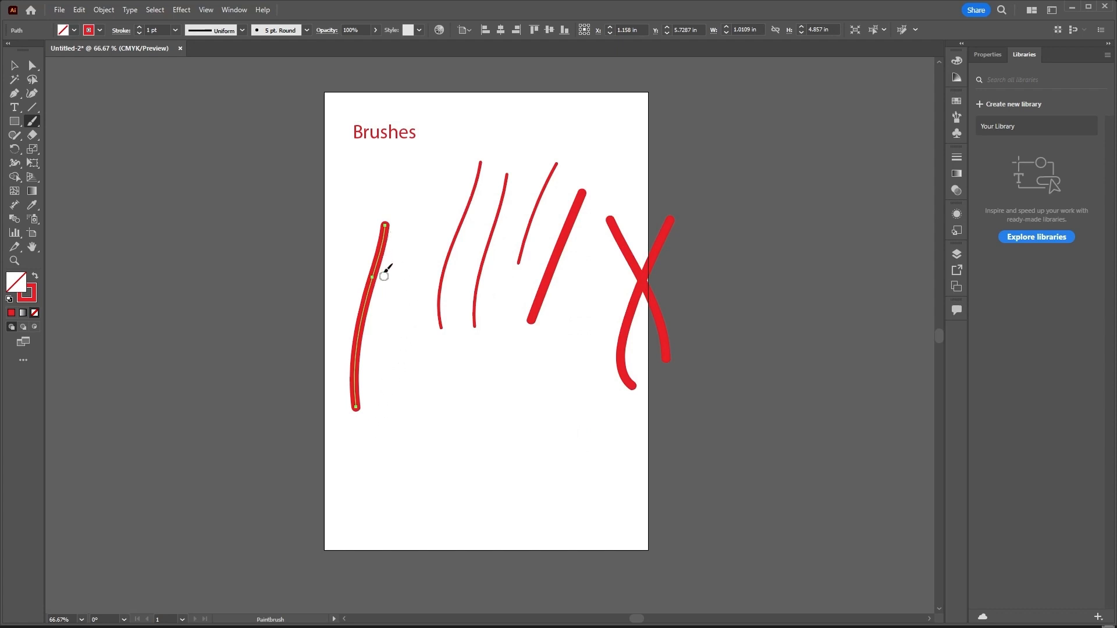
{"action": "left_click", "coordinate": [351, 225]}
{"action": "left_click_drag", "start_coordinate": [354, 228], "coordinate": [415, 378]}
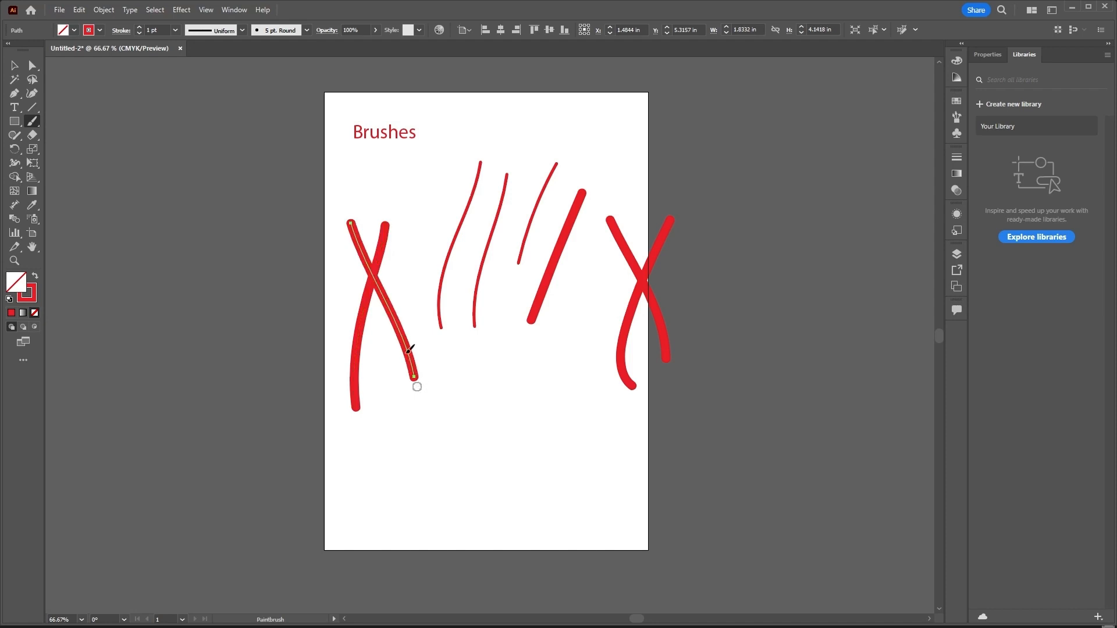
{"action": "mouse_move", "coordinate": [481, 394]}
{"action": "left_mouse_down"}
{"action": "mouse_move", "coordinate": [439, 471]}
{"action": "mouse_move", "coordinate": [463, 493]}
{"action": "mouse_move", "coordinate": [469, 449]}
{"action": "mouse_move", "coordinate": [400, 422]}
{"action": "mouse_move", "coordinate": [392, 456]}
{"action": "mouse_move", "coordinate": [425, 430]}
{"action": "mouse_move", "coordinate": [435, 373]}
{"action": "mouse_move", "coordinate": [463, 358]}
{"action": "left_mouse_up"}
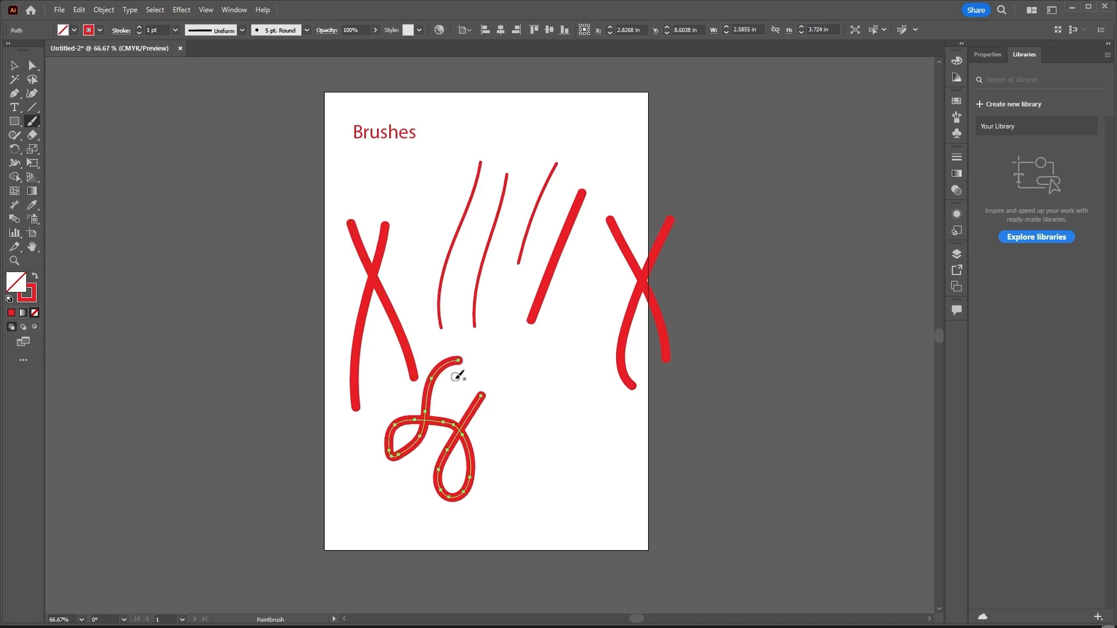
- Open and confirm the Paintbrush options, and paint a curved stroke crossed by a looped stroke beside the looping one
{"action": "double_click", "coordinate": [32, 123]}
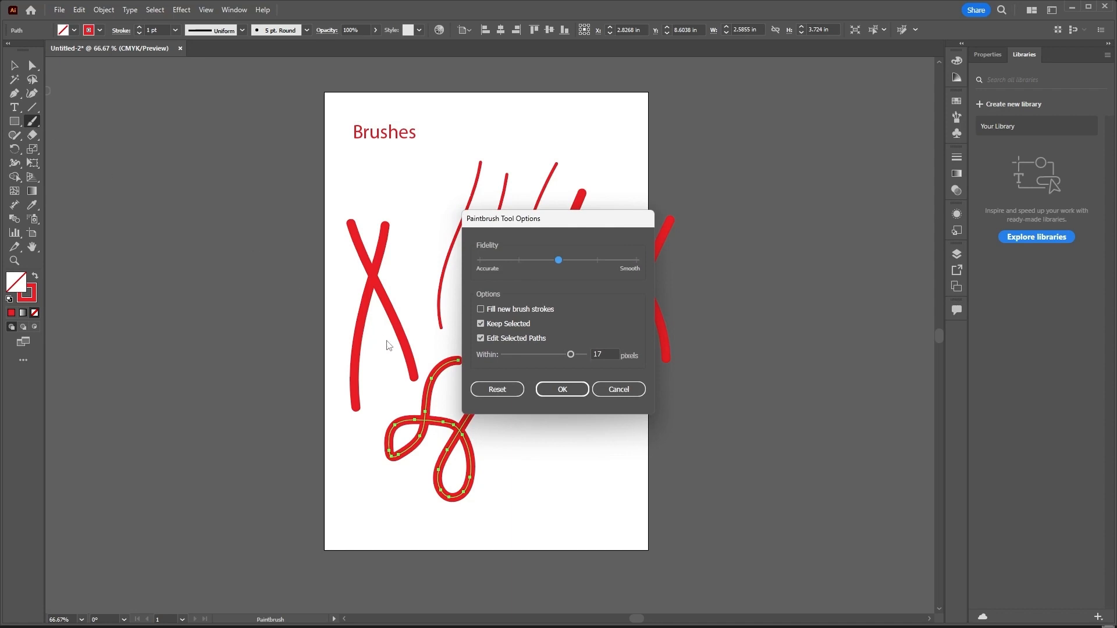
{"action": "mouse_move", "coordinate": [571, 355]}
{"action": "left_mouse_down"}
{"action": "mouse_move", "coordinate": [554, 357]}
{"action": "mouse_move", "coordinate": [543, 392]}
{"action": "mouse_move", "coordinate": [540, 473]}
{"action": "left_mouse_up"}
{"action": "left_click", "coordinate": [562, 389]}
{"action": "mouse_move", "coordinate": [528, 367]}
{"action": "left_mouse_down"}
{"action": "mouse_move", "coordinate": [557, 460]}
{"action": "mouse_move", "coordinate": [574, 358]}
{"action": "left_mouse_up"}
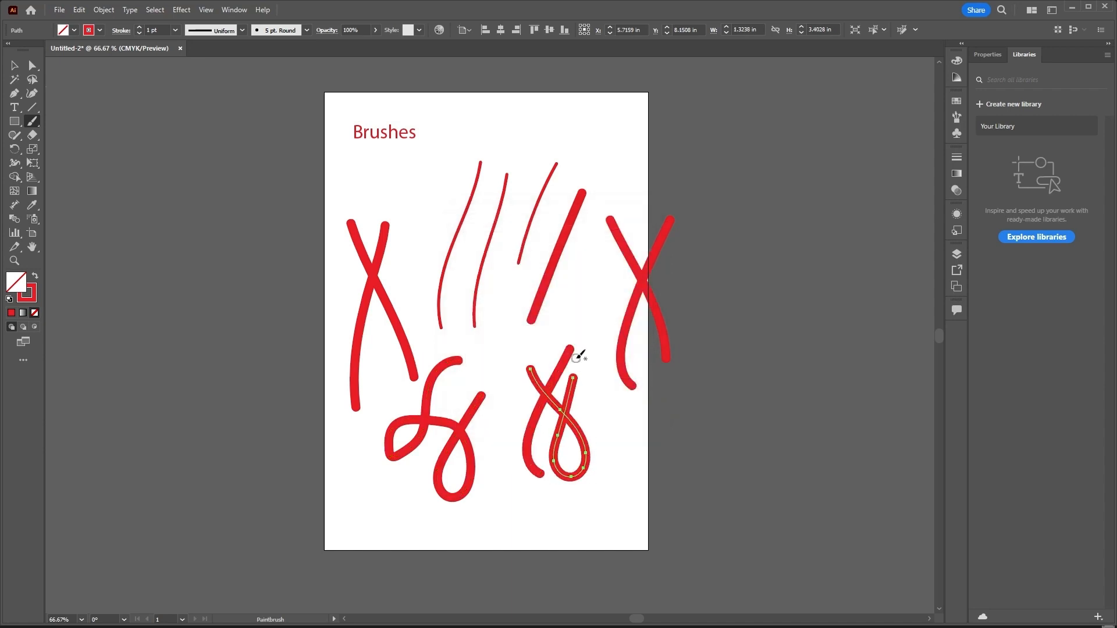
- Choose the Blob Brush tool and delete all painted strokes, leaving only the Brushes title on the artboard
{"action": "left_click", "coordinate": [34, 123]}
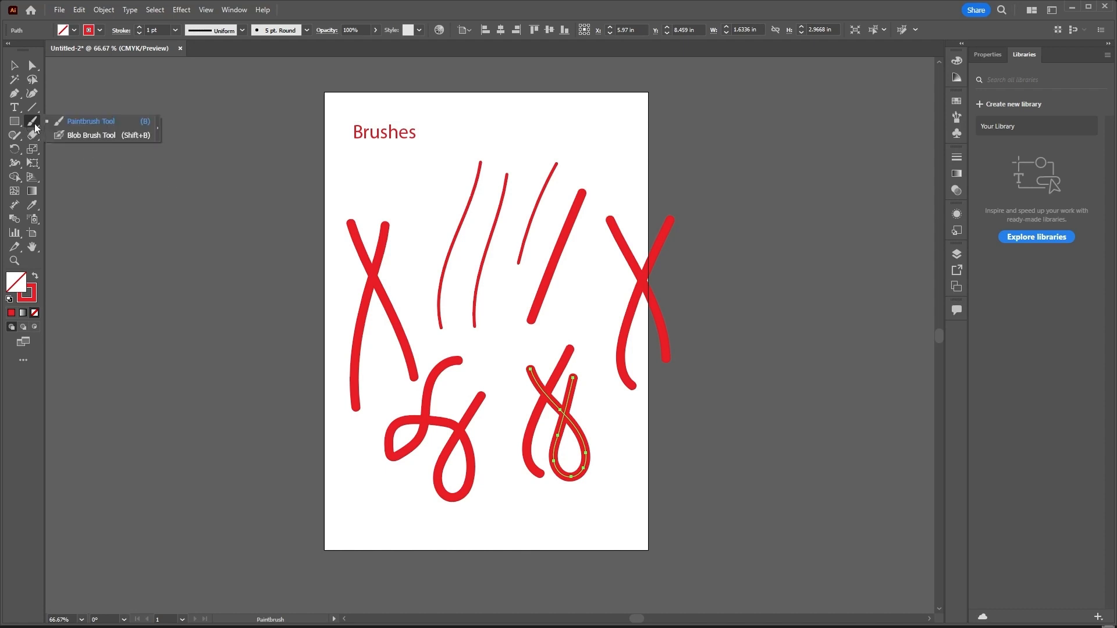
{"action": "left_click", "coordinate": [69, 134]}
{"action": "left_click", "coordinate": [14, 65]}
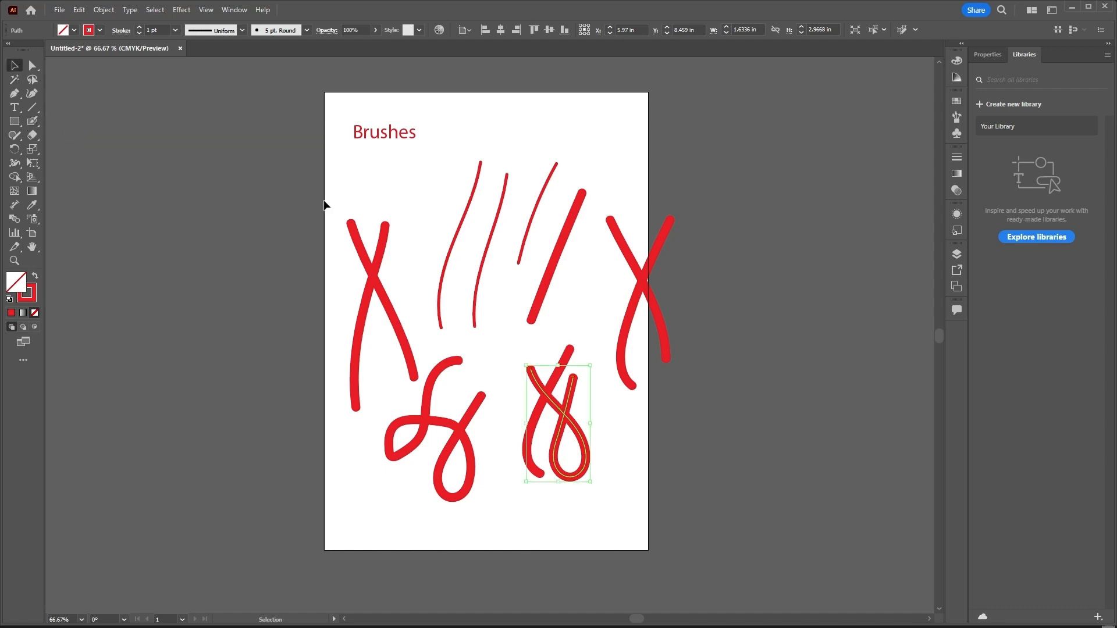
{"action": "left_click_drag", "start_coordinate": [324, 205], "coordinate": [701, 467]}
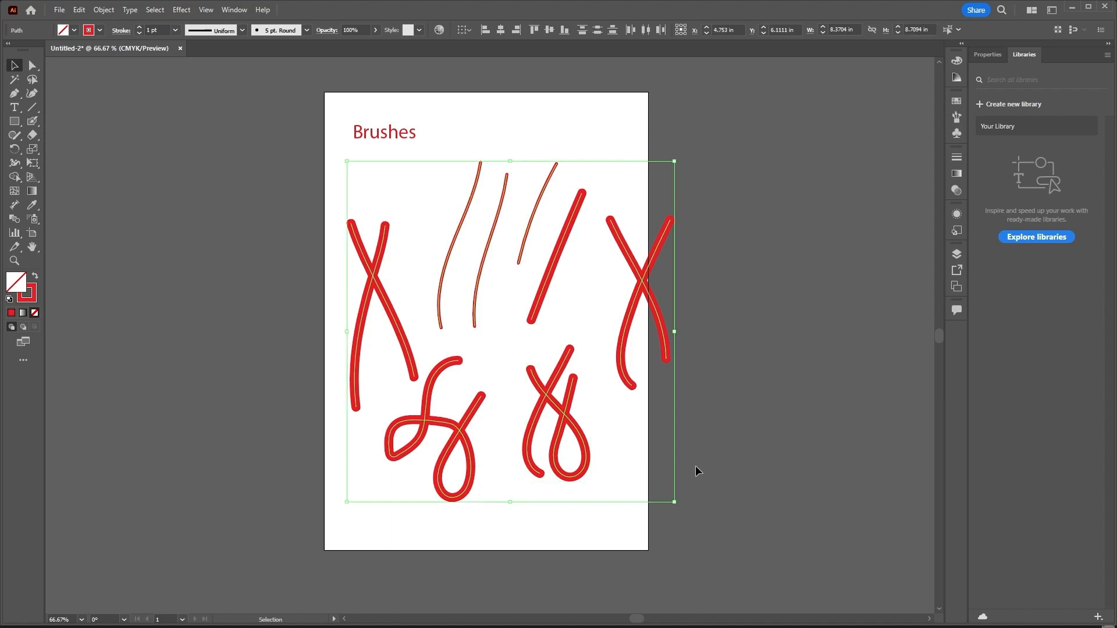
{"action": "key", "text": "Delete"}
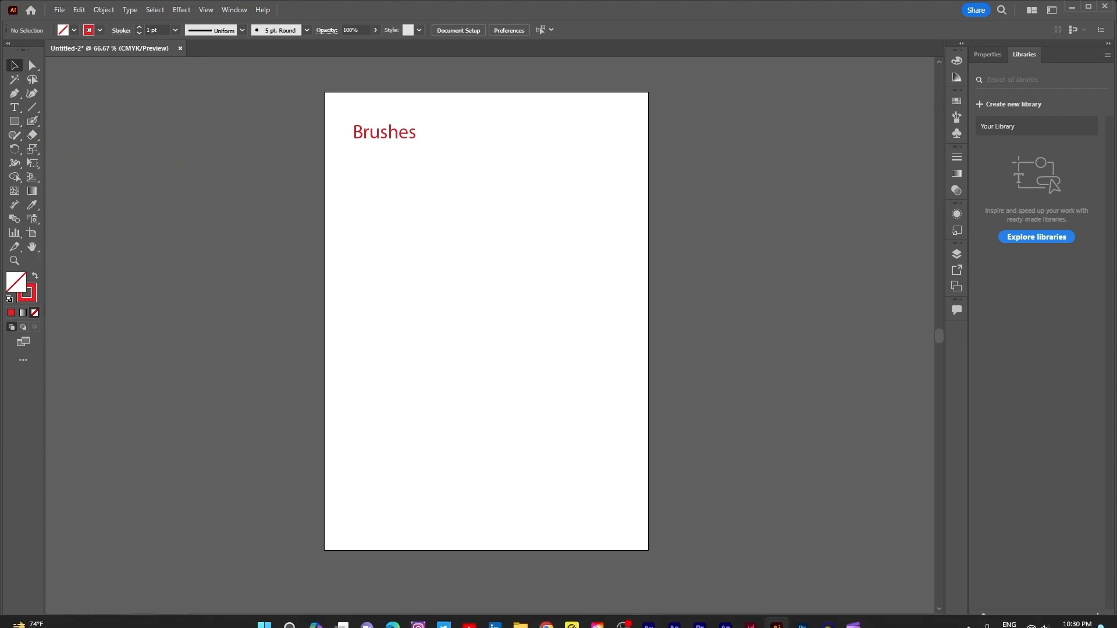
- Paint two crossing red strokes below the Brushes title with the Blob Brush
{"action": "left_click", "coordinate": [33, 122]}
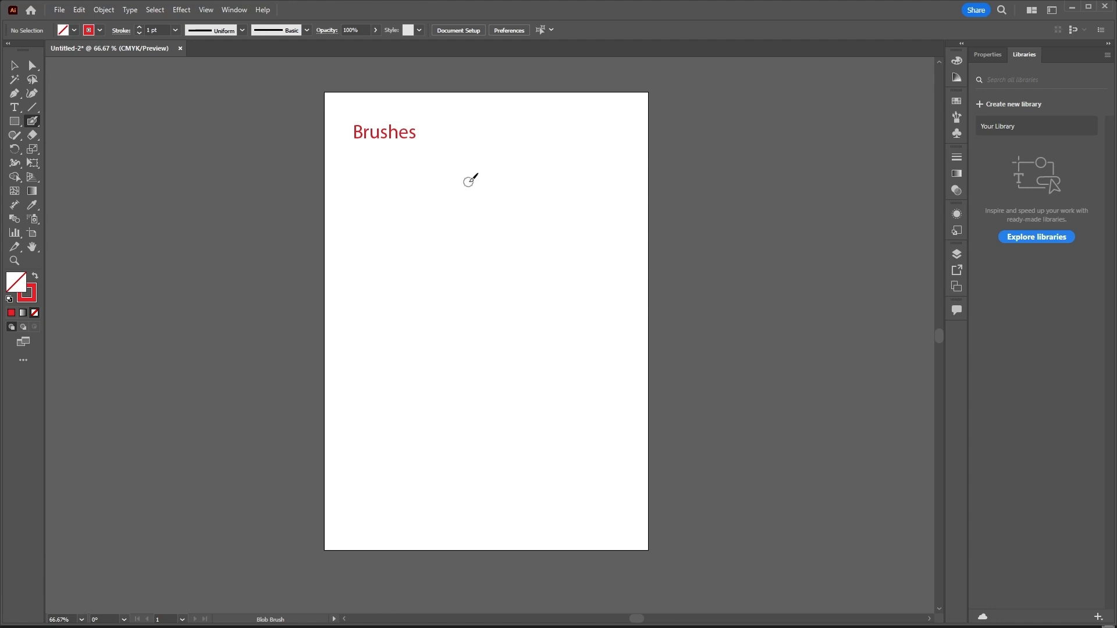
{"action": "mouse_move", "coordinate": [471, 177]}
{"action": "left_mouse_down"}
{"action": "mouse_move", "coordinate": [417, 283]}
{"action": "mouse_move", "coordinate": [401, 363]}
{"action": "left_mouse_up"}
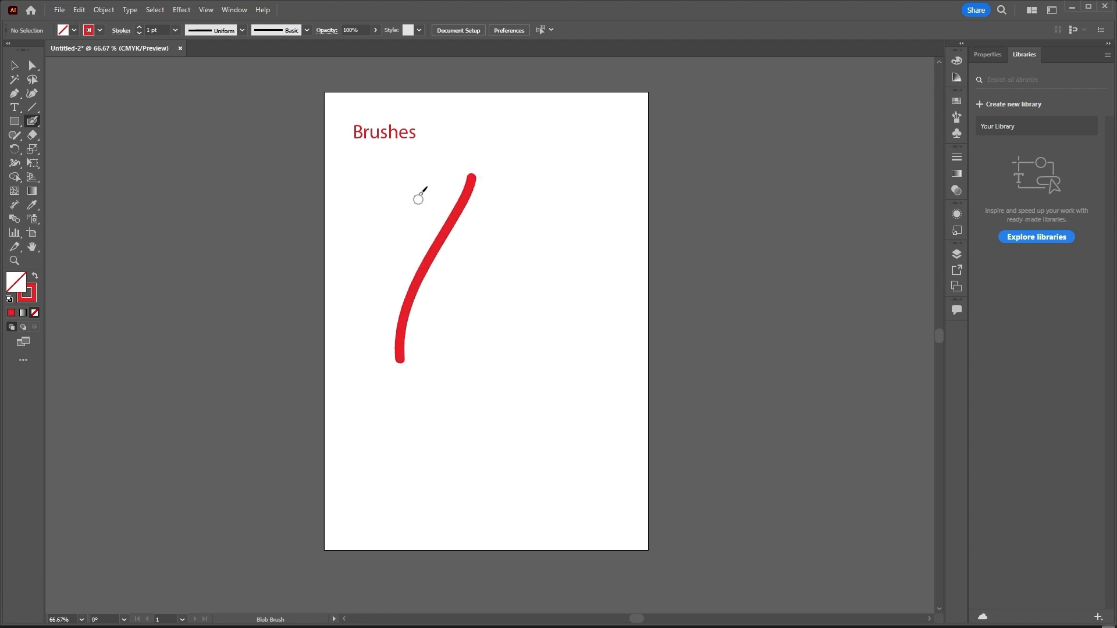
{"action": "mouse_move", "coordinate": [416, 189]}
{"action": "left_mouse_down"}
{"action": "mouse_move", "coordinate": [491, 324]}
{"action": "mouse_move", "coordinate": [491, 356]}
{"action": "left_mouse_up"}
- Move the merged crossing shape up and to the right, beside the Brushes title
{"action": "left_click", "coordinate": [15, 66]}
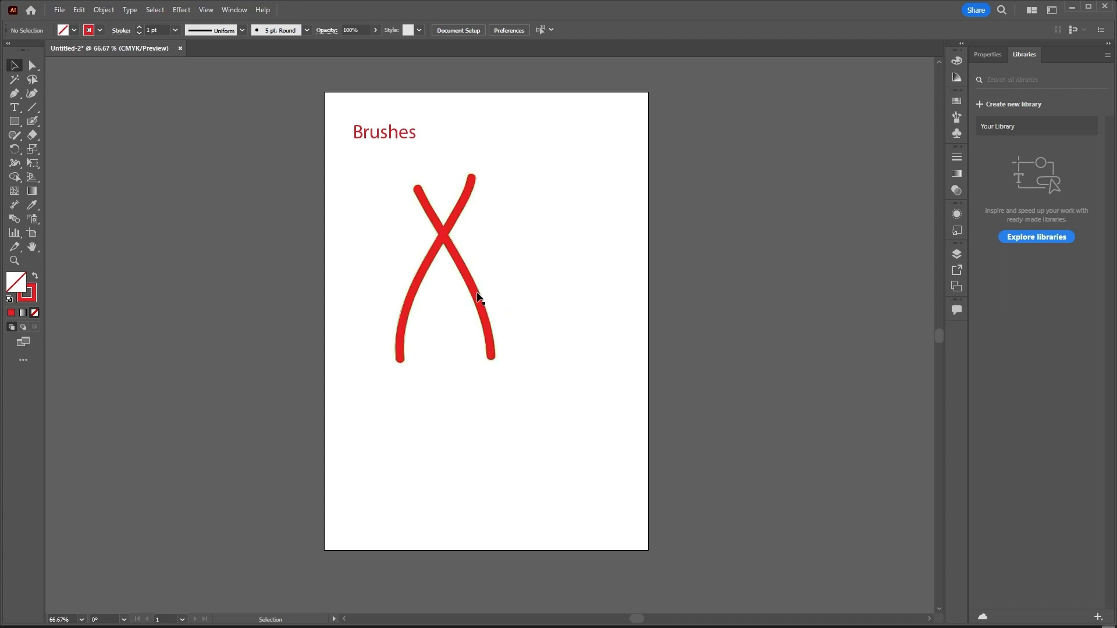
{"action": "left_click", "coordinate": [485, 292]}
{"action": "left_click_drag", "start_coordinate": [476, 298], "coordinate": [553, 251]}
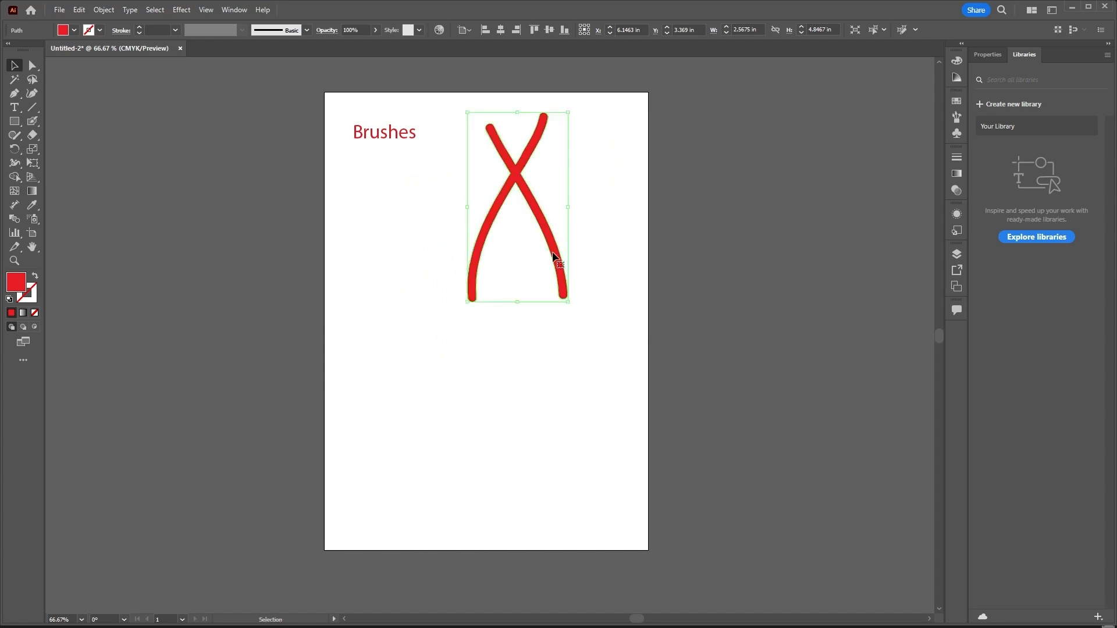
{"action": "left_click", "coordinate": [605, 341]}
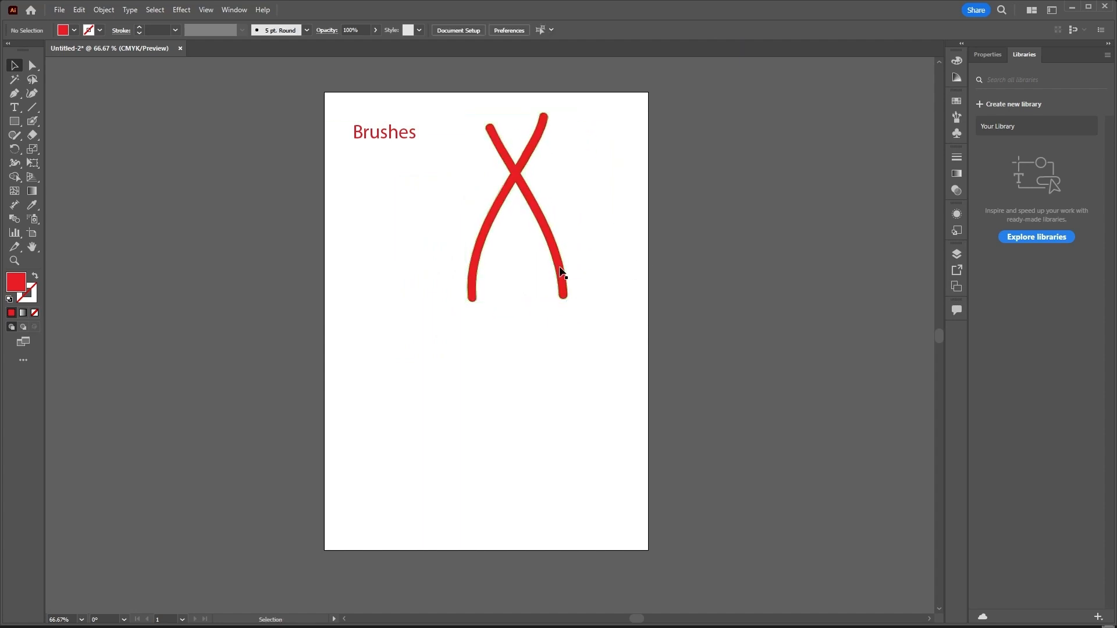
{"action": "left_click_drag", "start_coordinate": [562, 269], "coordinate": [570, 267]}
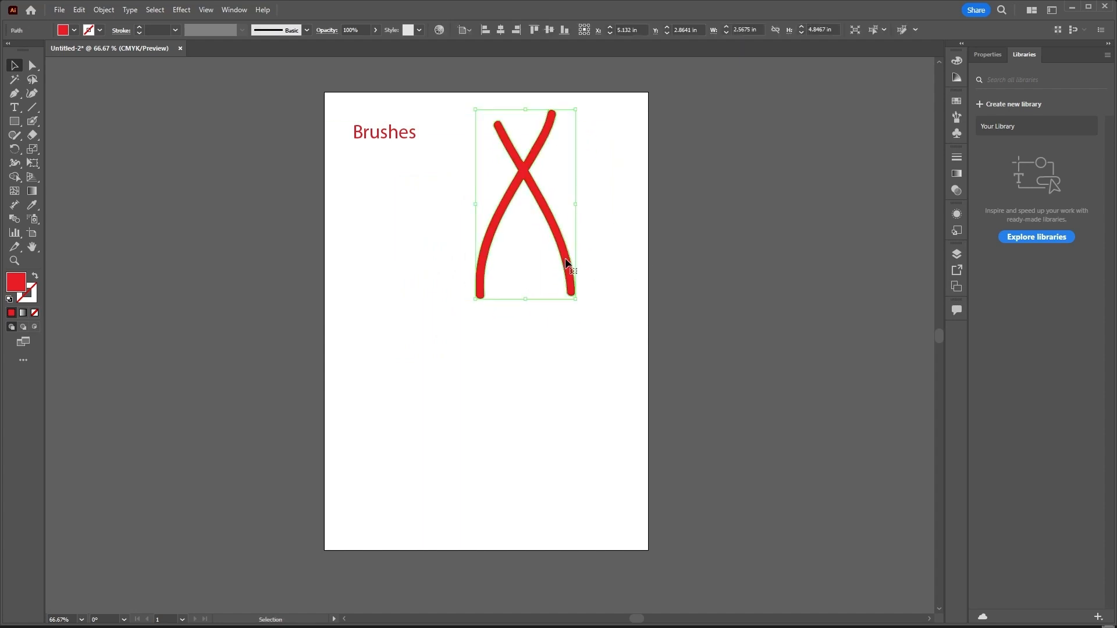
- Enable Keep Selected for the Blob Brush and paint two crossing strokes to the lower left of the existing shape
{"action": "double_click", "coordinate": [33, 121]}
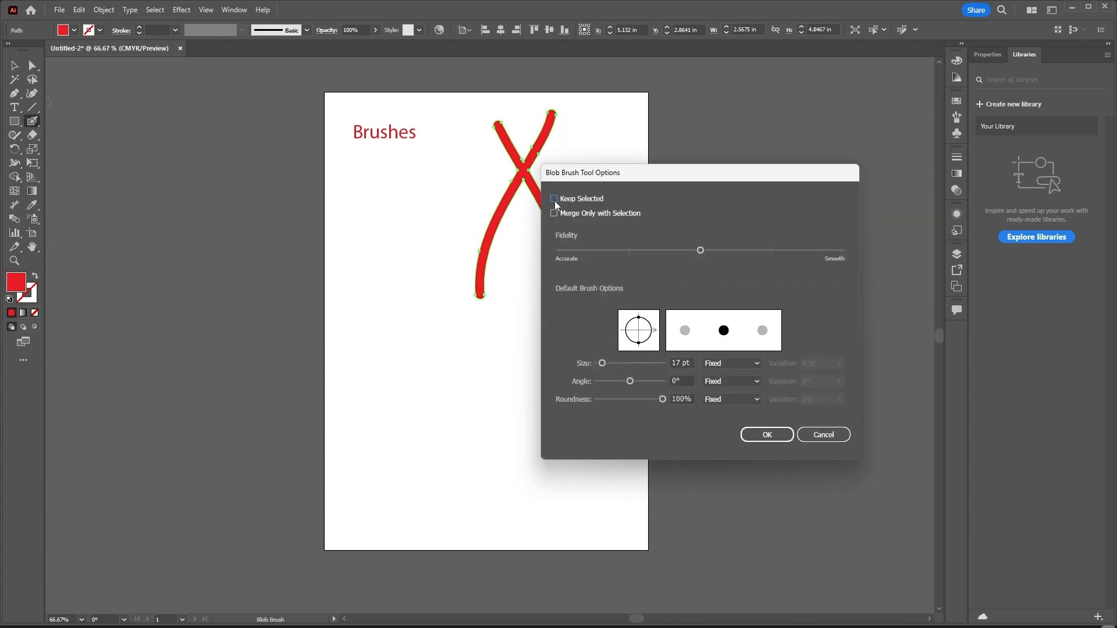
{"action": "left_click", "coordinate": [749, 435]}
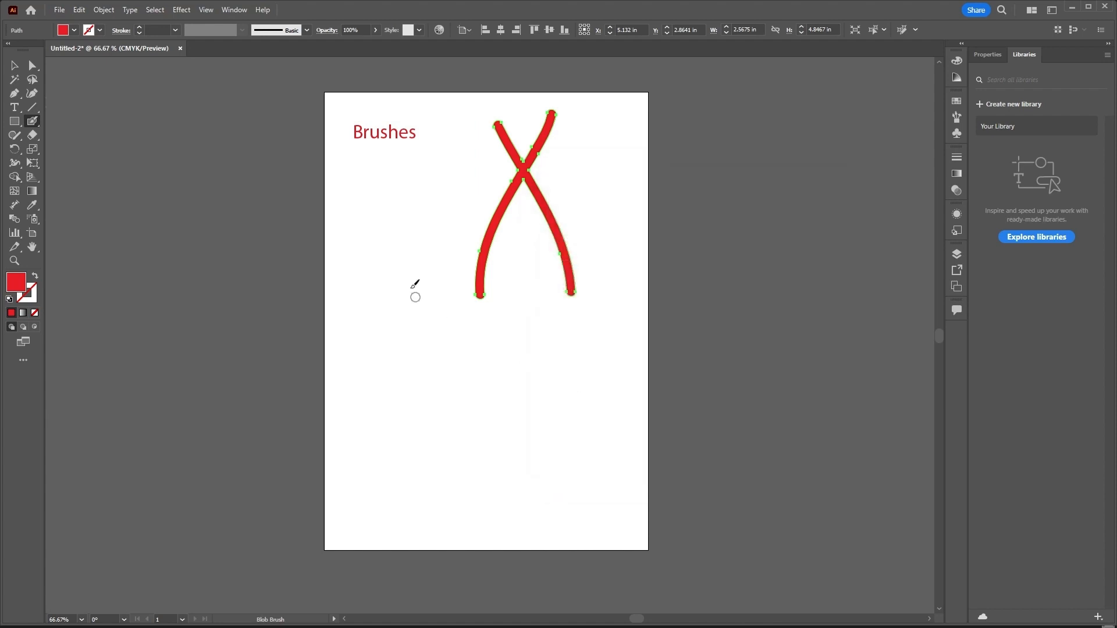
{"action": "mouse_move", "coordinate": [425, 221]}
{"action": "left_mouse_down"}
{"action": "mouse_move", "coordinate": [399, 272]}
{"action": "mouse_move", "coordinate": [381, 372]}
{"action": "left_mouse_up"}
{"action": "left_click_drag", "start_coordinate": [382, 238], "coordinate": [483, 397]}
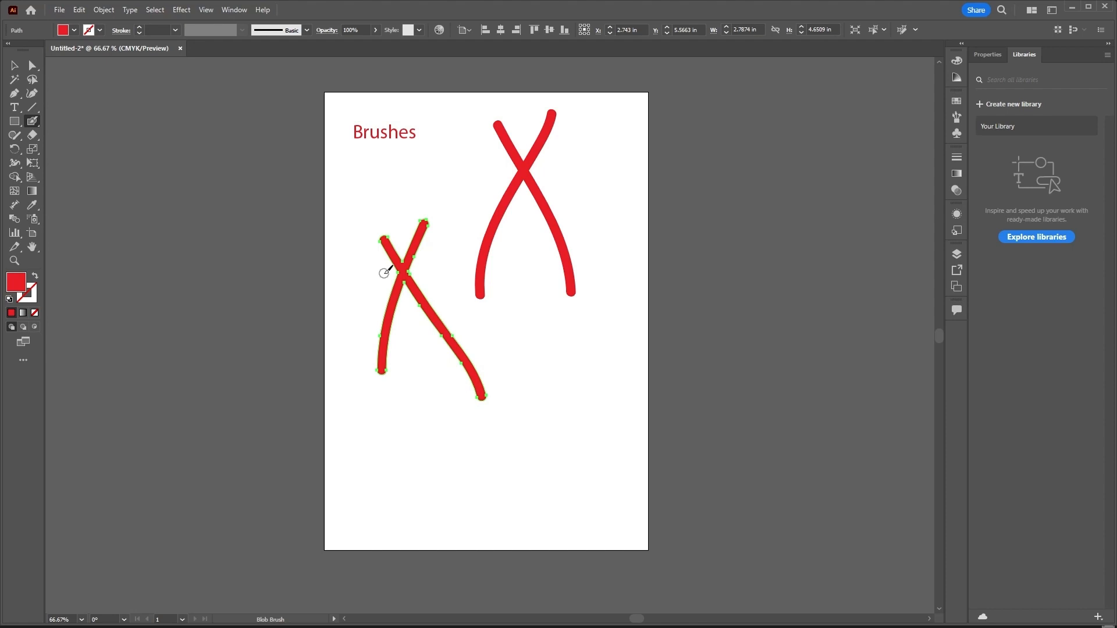
- Disable Keep Selected and enable Merge Only with Selection for the Blob Brush, and paint two crossing strokes near the artboard's lower right
{"action": "double_click", "coordinate": [36, 120]}
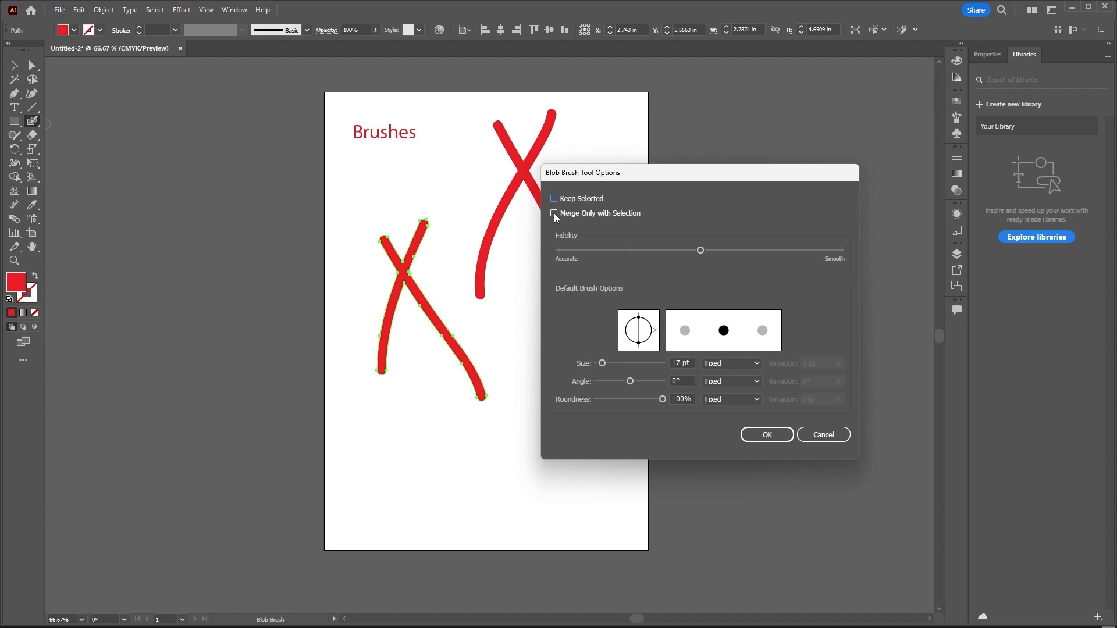
{"action": "left_click", "coordinate": [766, 435]}
{"action": "mouse_move", "coordinate": [615, 315]}
{"action": "left_mouse_down"}
{"action": "mouse_move", "coordinate": [576, 459]}
{"action": "mouse_move", "coordinate": [579, 491]}
{"action": "left_mouse_up"}
{"action": "mouse_move", "coordinate": [567, 334]}
{"action": "left_mouse_down"}
{"action": "mouse_move", "coordinate": [634, 411]}
{"action": "mouse_move", "coordinate": [675, 491]}
{"action": "left_mouse_up"}
- Move the two unmerged strokes separately up past the artboard's right edge so that they cross each other again
{"action": "left_click", "coordinate": [15, 67]}
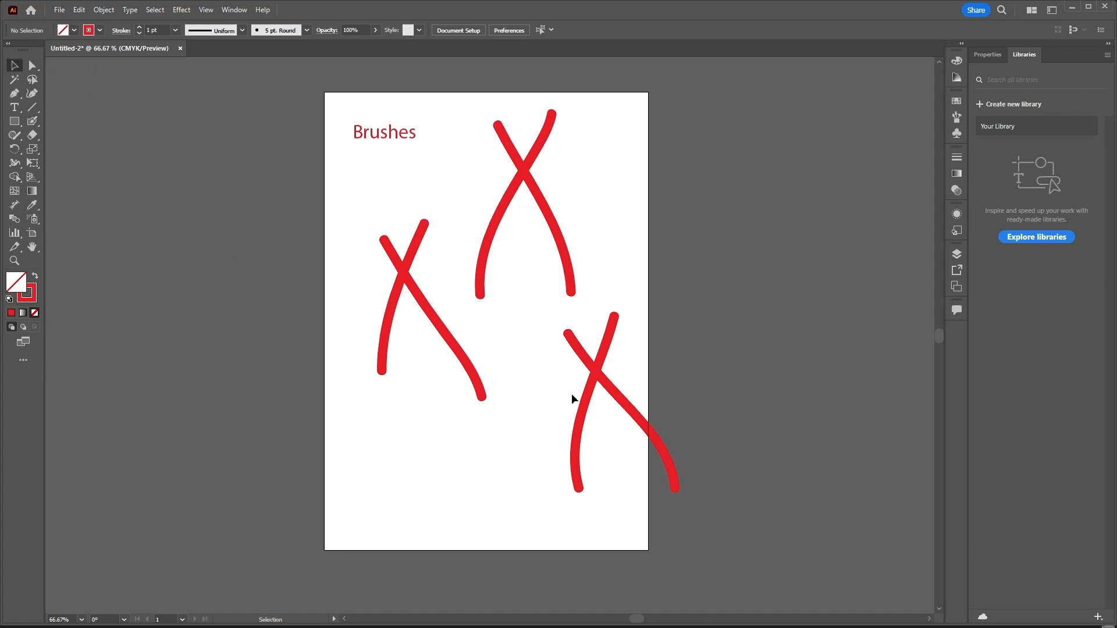
{"action": "left_click", "coordinate": [634, 410]}
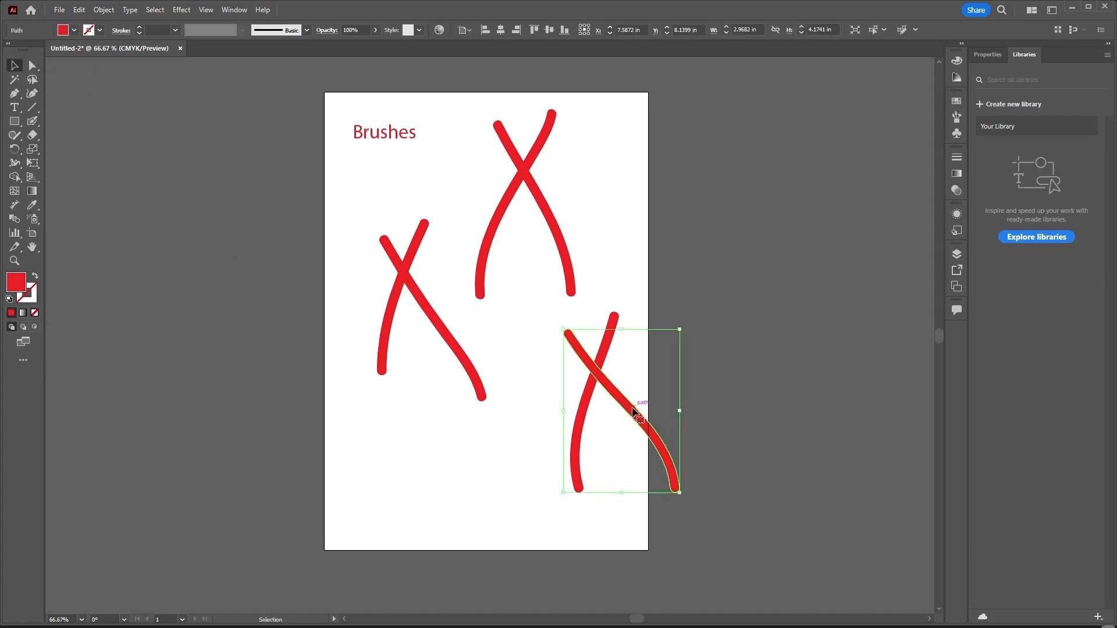
{"action": "left_click_drag", "start_coordinate": [631, 407], "coordinate": [690, 290]}
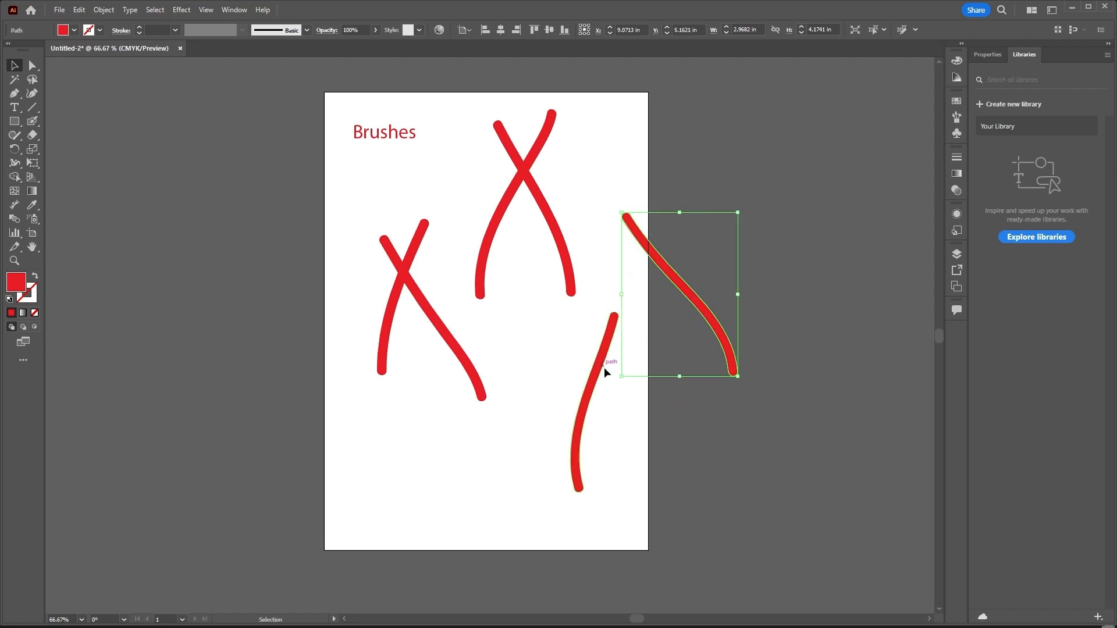
{"action": "left_click_drag", "start_coordinate": [603, 369], "coordinate": [672, 256]}
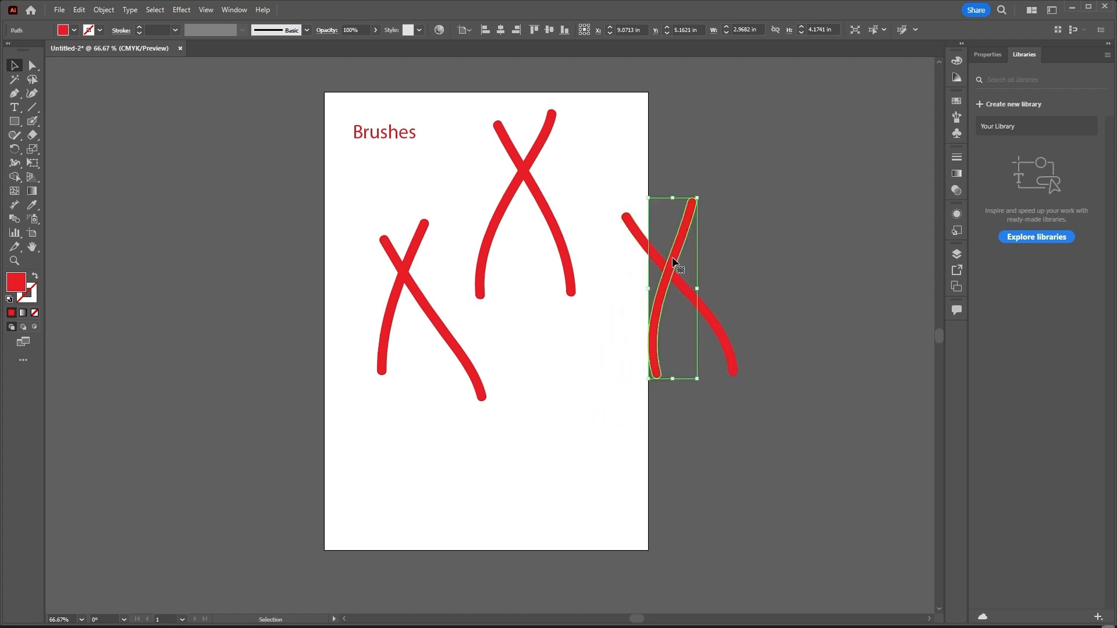
- Move the two unmerged strokes separately back down to the artboard's lower right so that they cross each other
{"action": "left_click", "coordinate": [619, 383]}
{"action": "left_click_drag", "start_coordinate": [651, 360], "coordinate": [585, 455]}
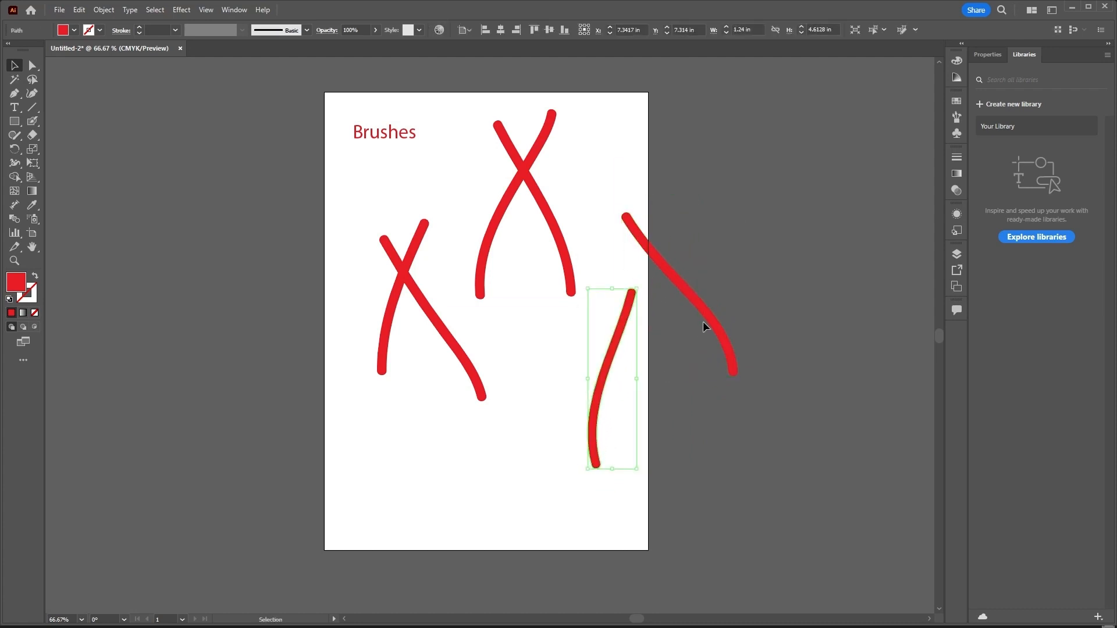
{"action": "left_click_drag", "start_coordinate": [707, 320], "coordinate": [662, 422]}
- Set the Blob Brush to 35 pt size, -89° angle and 100% roundness, and paint two short strokes between the crossing shapes
{"action": "double_click", "coordinate": [34, 122]}
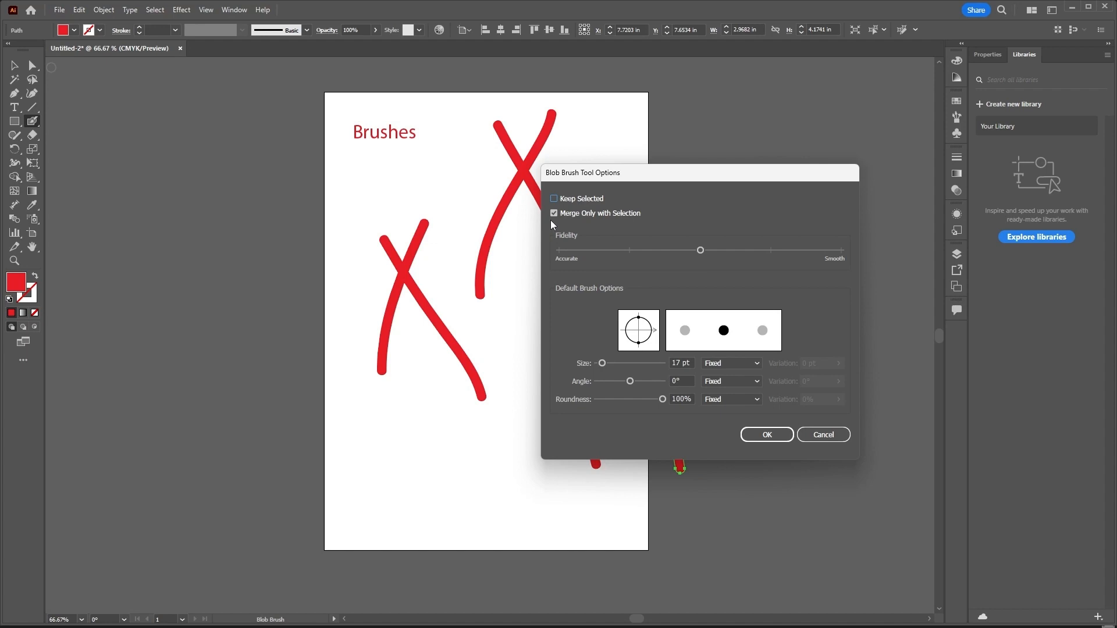
{"action": "left_click_drag", "start_coordinate": [602, 363], "coordinate": [632, 383]}
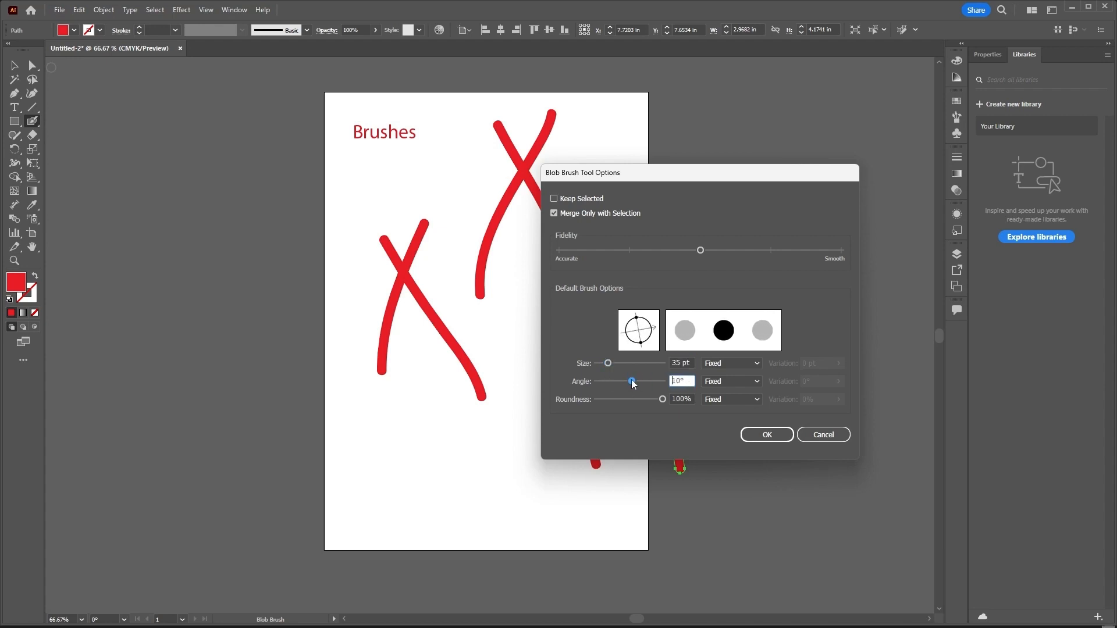
{"action": "left_click_drag", "start_coordinate": [638, 345], "coordinate": [645, 340]}
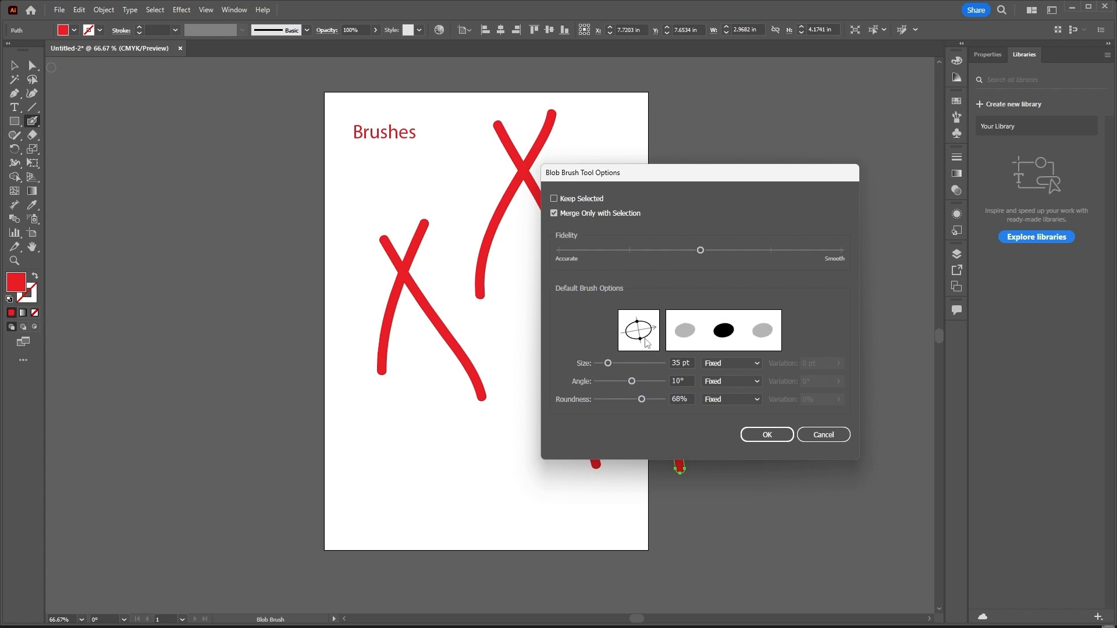
{"action": "mouse_move", "coordinate": [640, 399]}
{"action": "left_mouse_down"}
{"action": "mouse_move", "coordinate": [654, 399]}
{"action": "mouse_move", "coordinate": [637, 399]}
{"action": "mouse_move", "coordinate": [624, 381]}
{"action": "mouse_move", "coordinate": [661, 335]}
{"action": "left_mouse_up"}
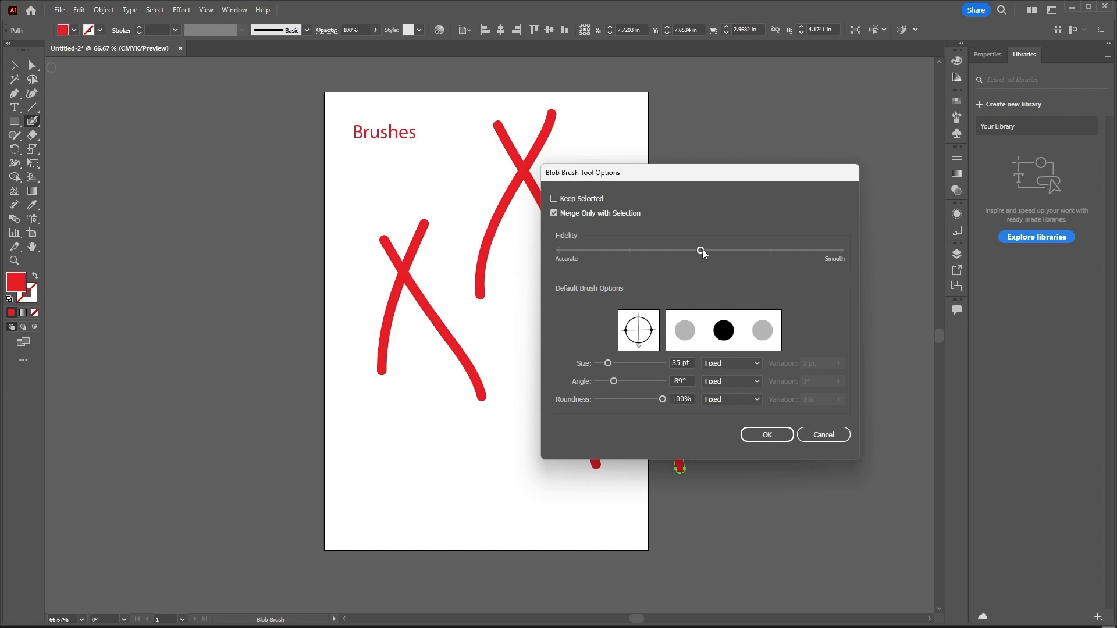
{"action": "left_click", "coordinate": [761, 435]}
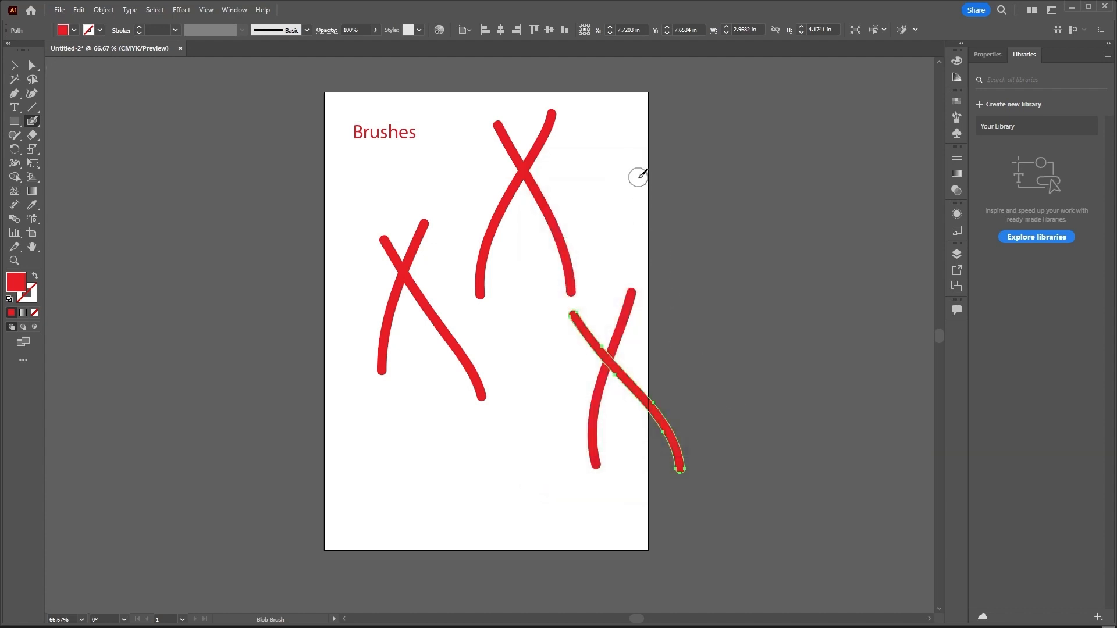
{"action": "left_click_drag", "start_coordinate": [638, 178], "coordinate": [590, 270]}
{"action": "left_click_drag", "start_coordinate": [528, 311], "coordinate": [540, 396]}
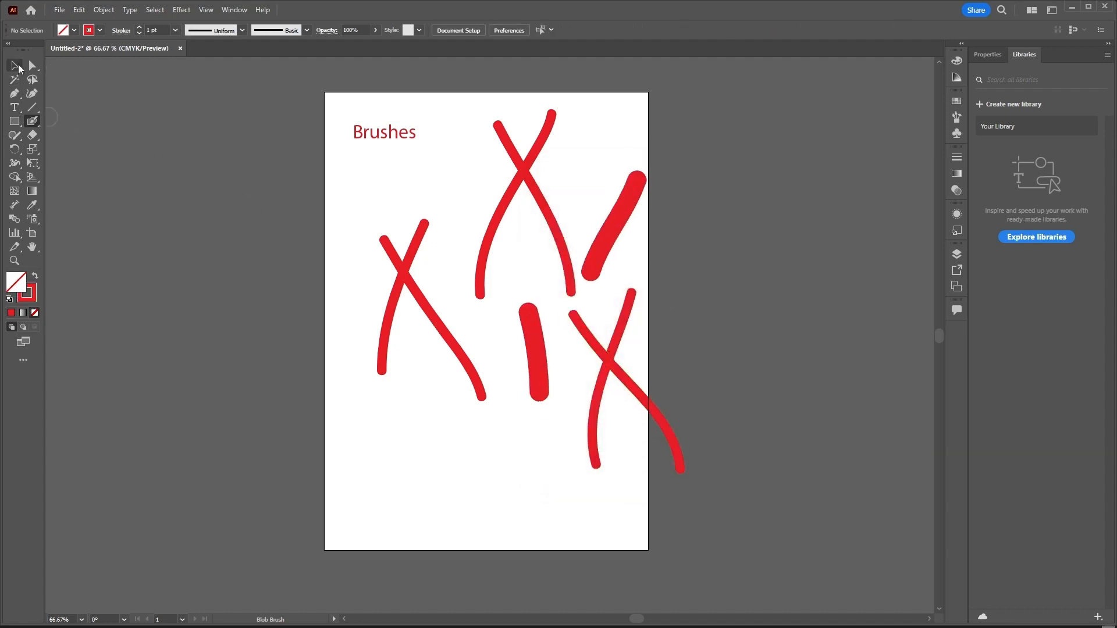
- Delete all painted strokes from the artboard, keeping only the Brushes title
{"action": "left_click", "coordinate": [15, 66]}
{"action": "mouse_move", "coordinate": [424, 529]}
{"action": "left_mouse_down"}
{"action": "mouse_move", "coordinate": [682, 438]}
{"action": "mouse_move", "coordinate": [658, 205]}
{"action": "left_mouse_up"}
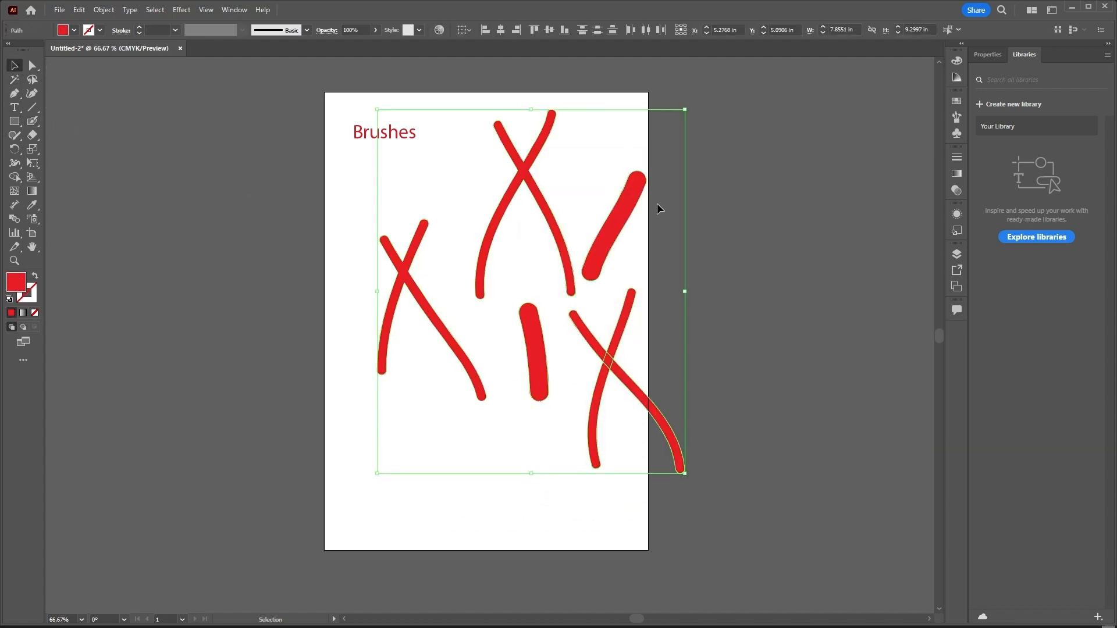
{"action": "key", "text": "Delete"}
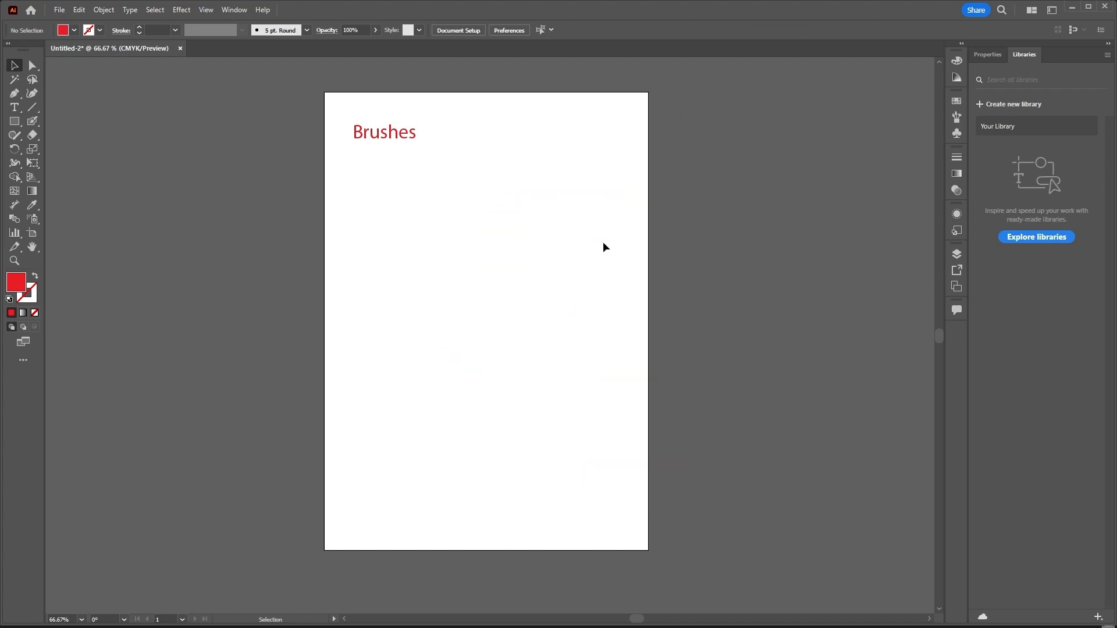
- Switch to the Paintbrush tool and display the document's brushes, looking through them and the Arrows brush libraries
{"action": "left_click_drag", "start_coordinate": [39, 120], "coordinate": [70, 117]}
{"action": "left_click", "coordinate": [959, 116]}
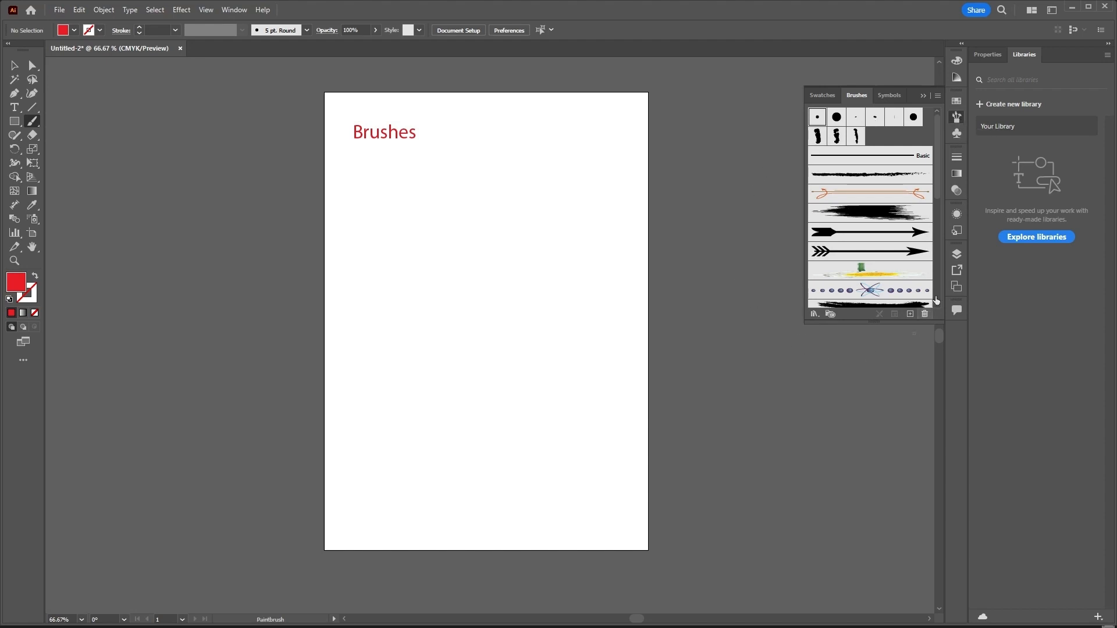
{"action": "scroll", "coordinate": [884, 198], "scroll_direction": "down", "scroll_amount": 10}
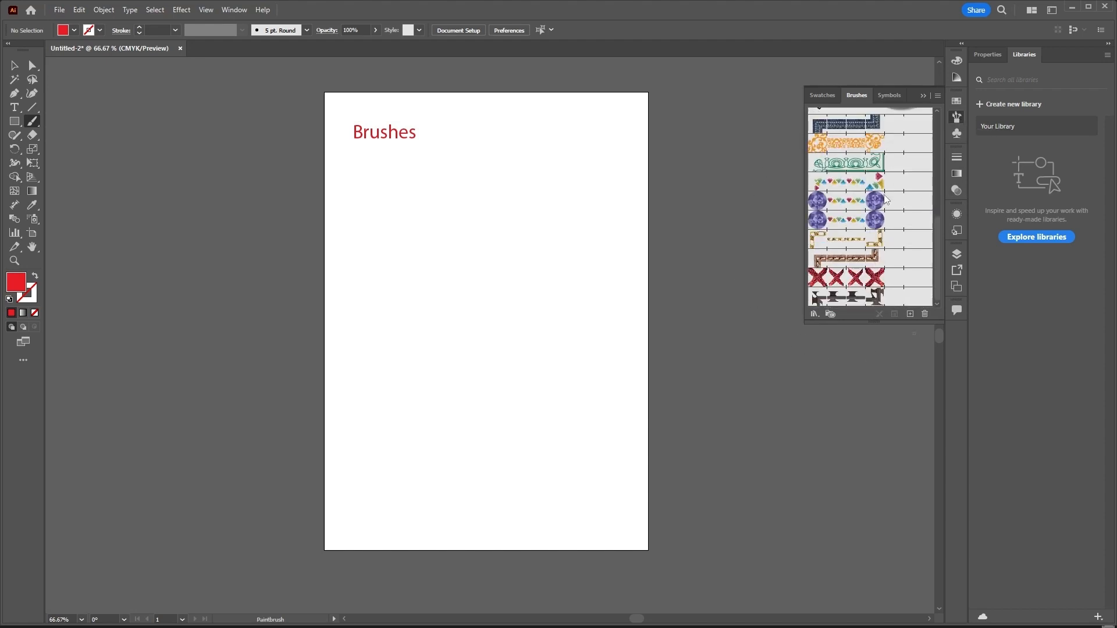
{"action": "scroll", "coordinate": [885, 212], "scroll_direction": "up", "scroll_amount": 5}
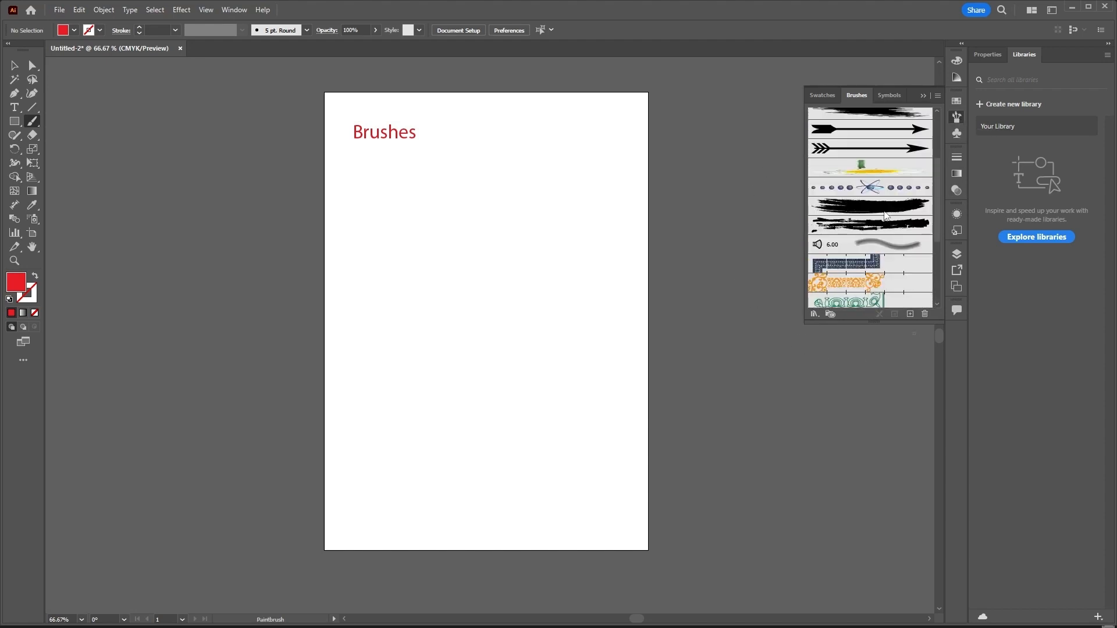
{"action": "left_click", "coordinate": [813, 313]}
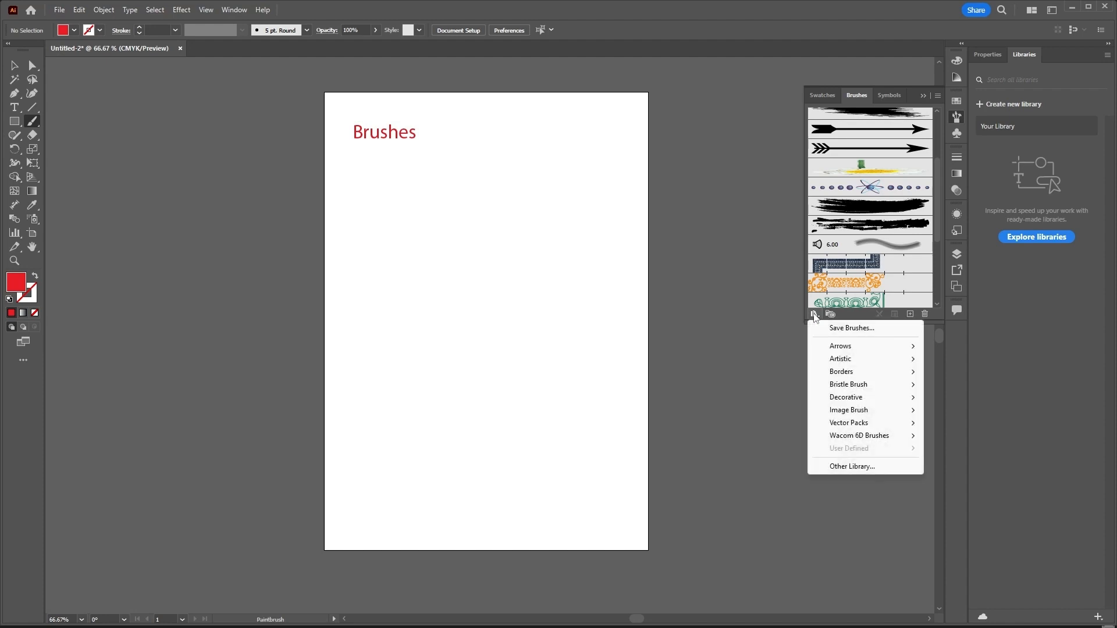
{"action": "mouse_move", "coordinate": [845, 351]}
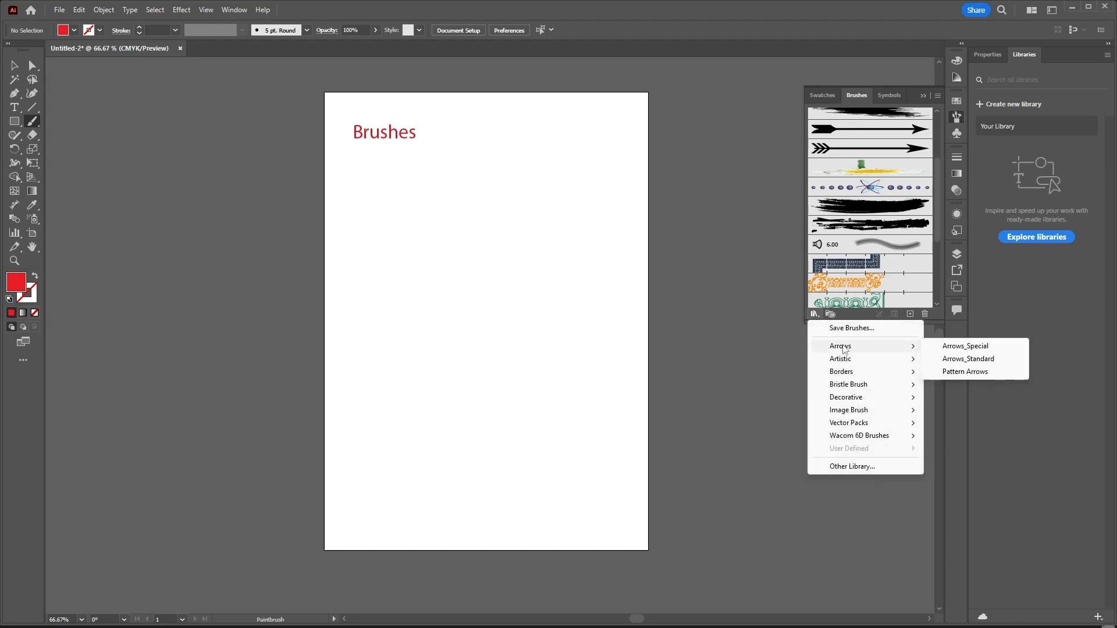
{"action": "left_click", "coordinate": [689, 27]}
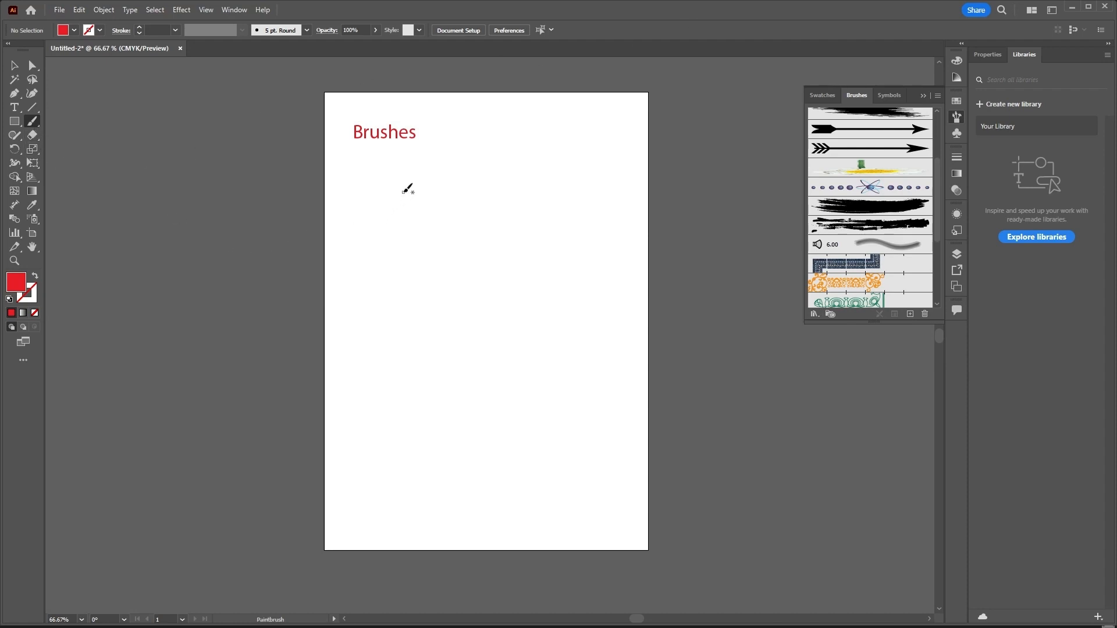
- Swap fill and stroke to get a red stroke with no fill, and paint a curved vertical stroke about 4.84 in tall below the Brushes title
{"action": "key", "text": "shift+x"}
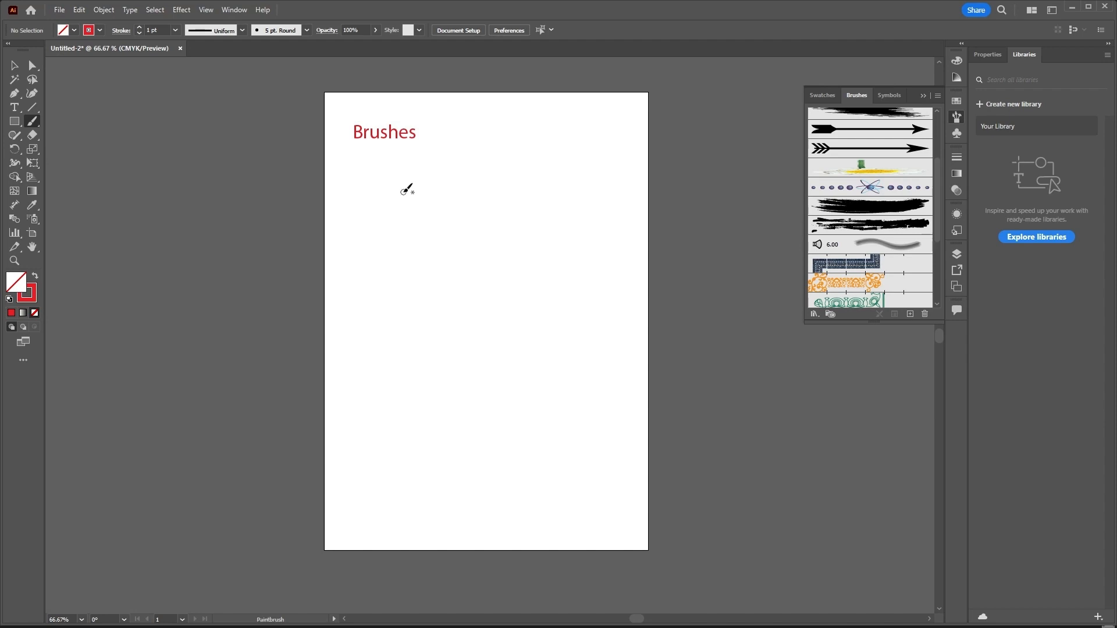
{"action": "left_click_drag", "start_coordinate": [410, 187], "coordinate": [378, 371]}
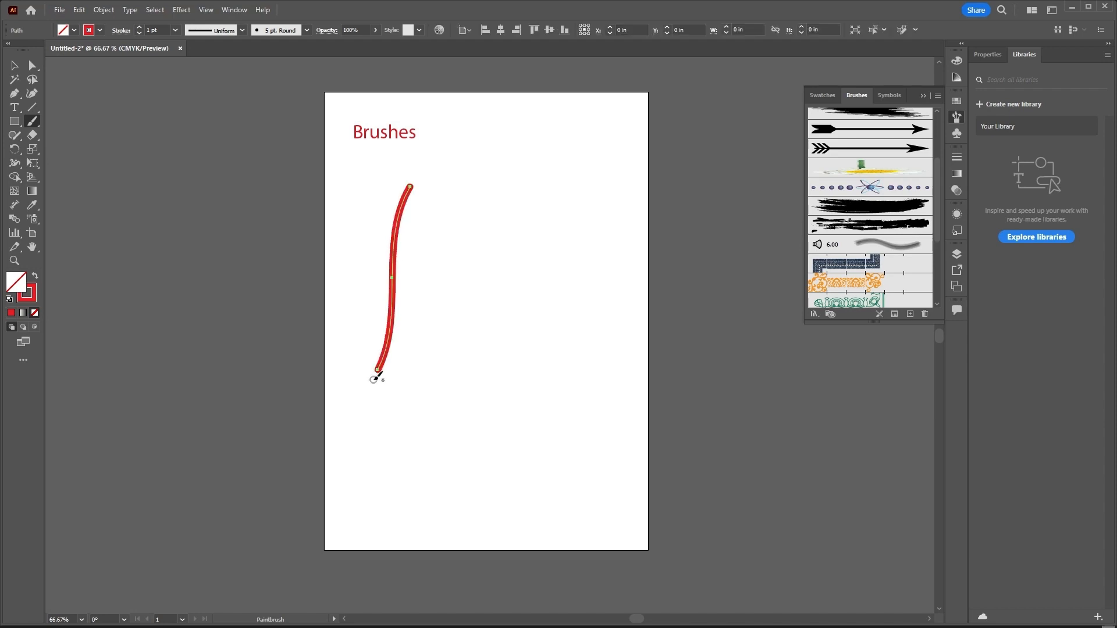
{"action": "left_click", "coordinate": [16, 67]}
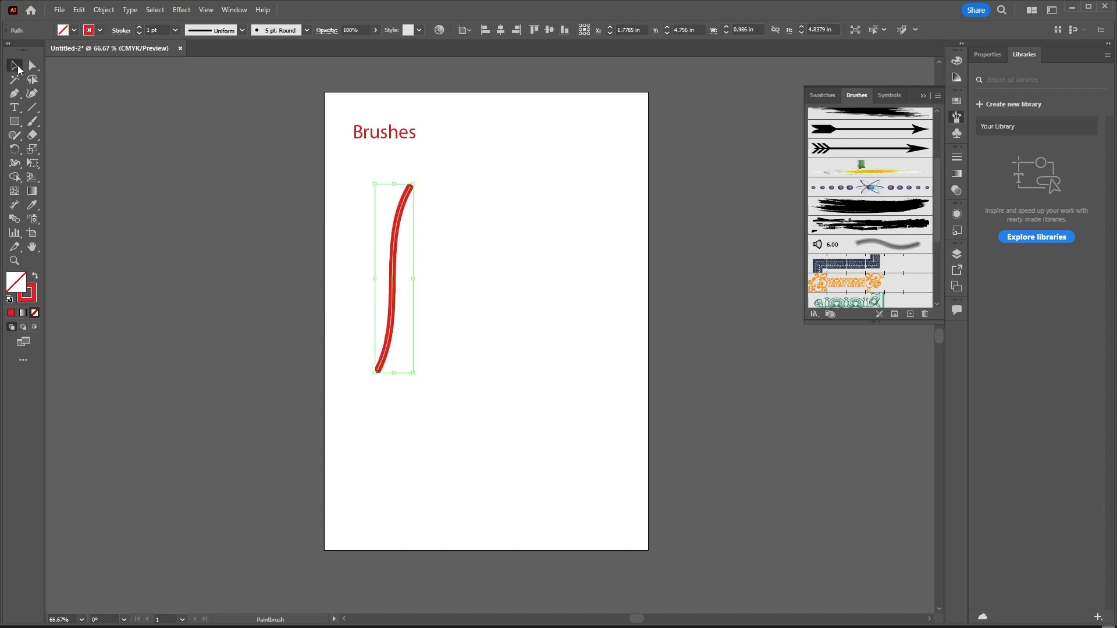
- Open the Arrows_Special brush library and apply its first arrow brush to the painted stroke
{"action": "left_click", "coordinate": [815, 314]}
{"action": "mouse_move", "coordinate": [889, 349]}
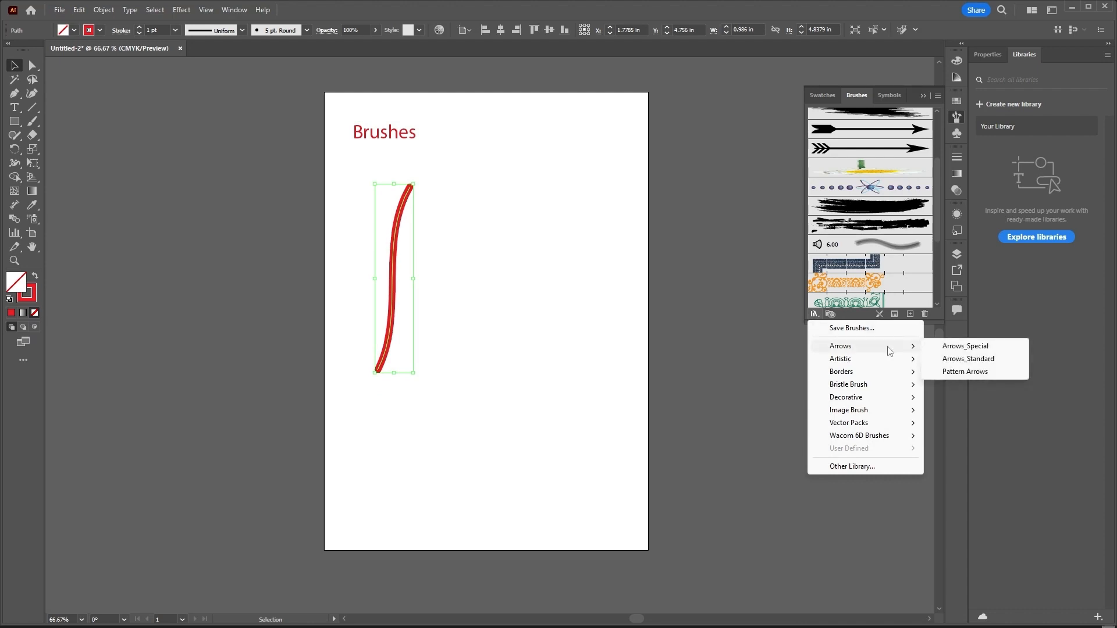
{"action": "left_click", "coordinate": [965, 347]}
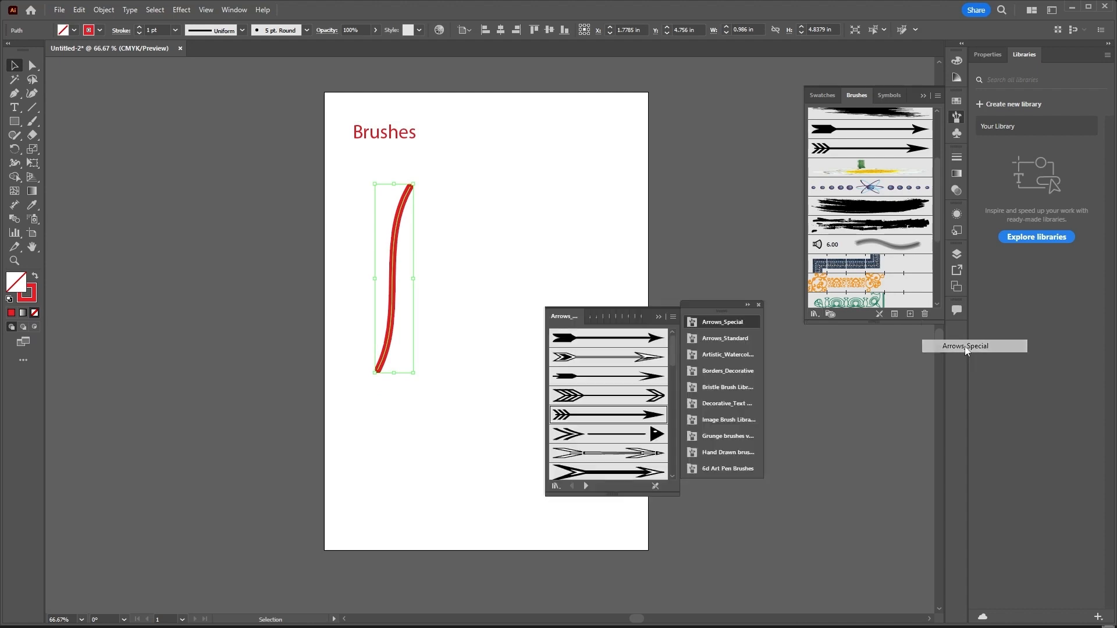
{"action": "left_click", "coordinate": [643, 340]}
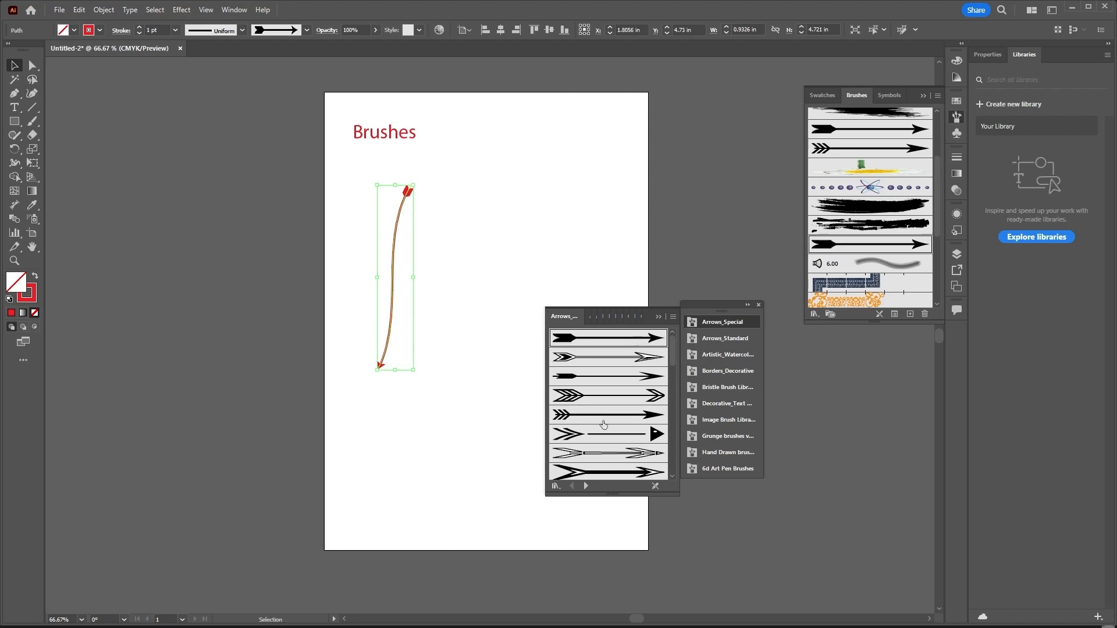
- Try several other arrow brushes on the stroke, settle on Arrow 2.05, and close the brush library
{"action": "left_click", "coordinate": [631, 416]}
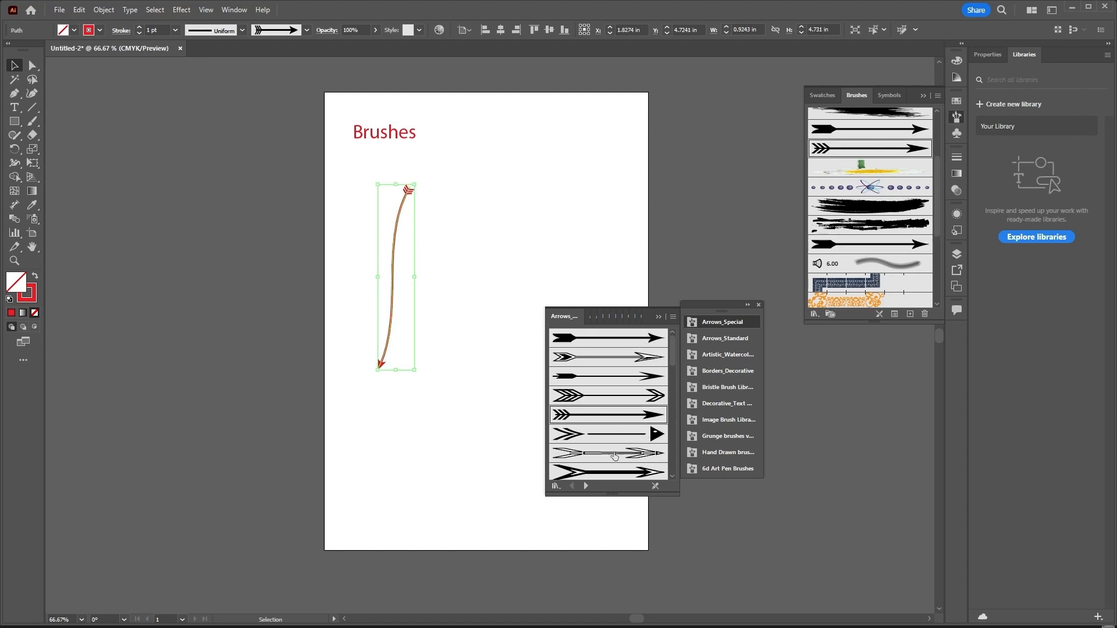
{"action": "left_click", "coordinate": [618, 470]}
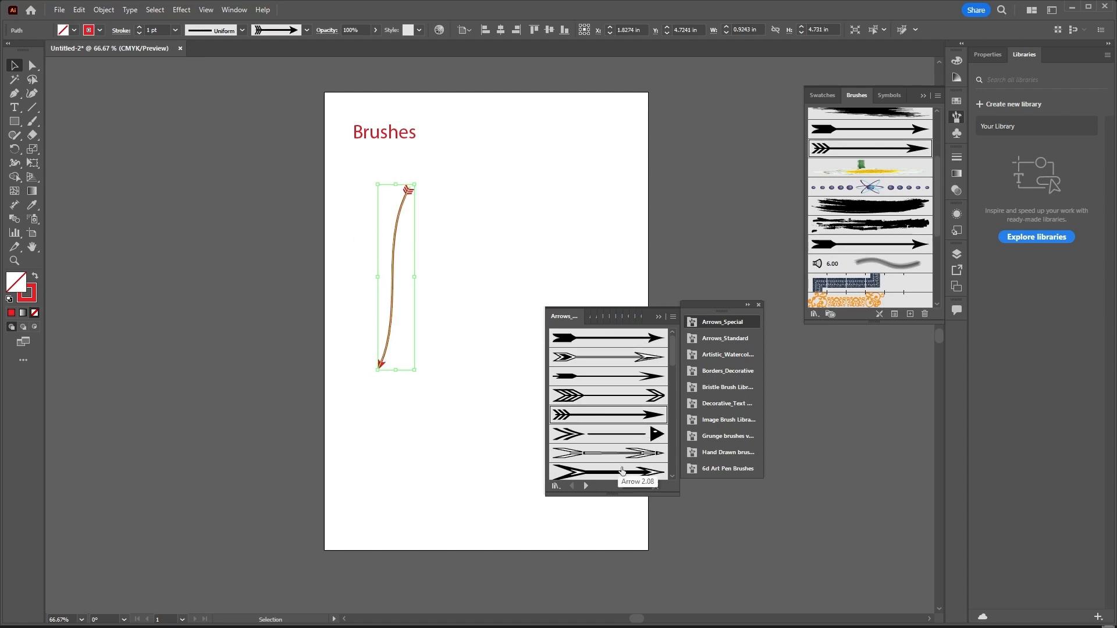
{"action": "left_click", "coordinate": [642, 342]}
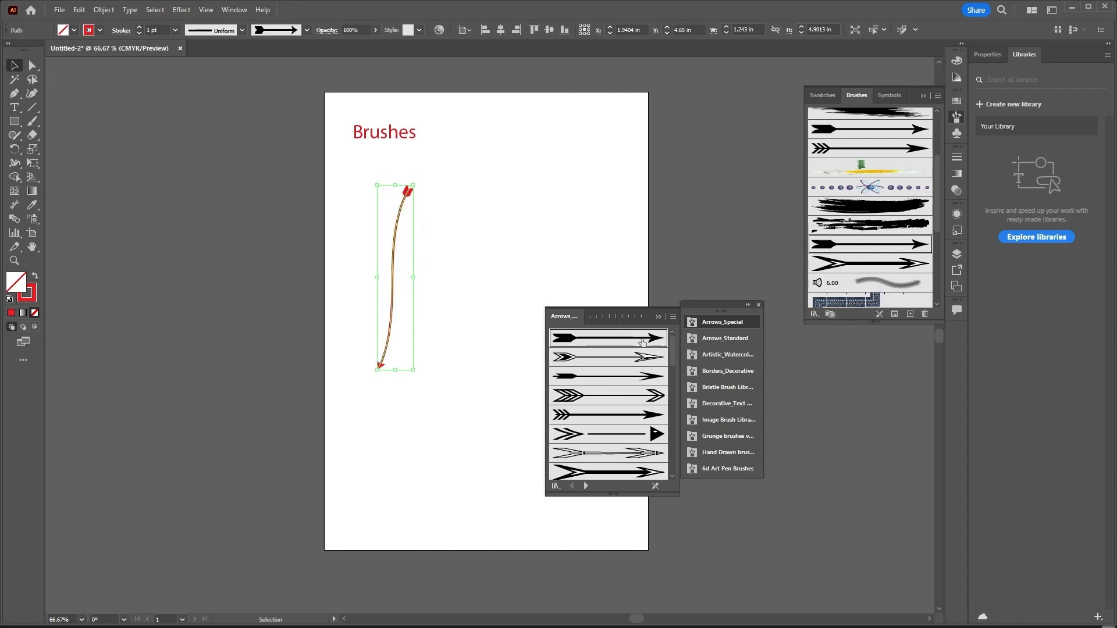
{"action": "left_click", "coordinate": [635, 379]}
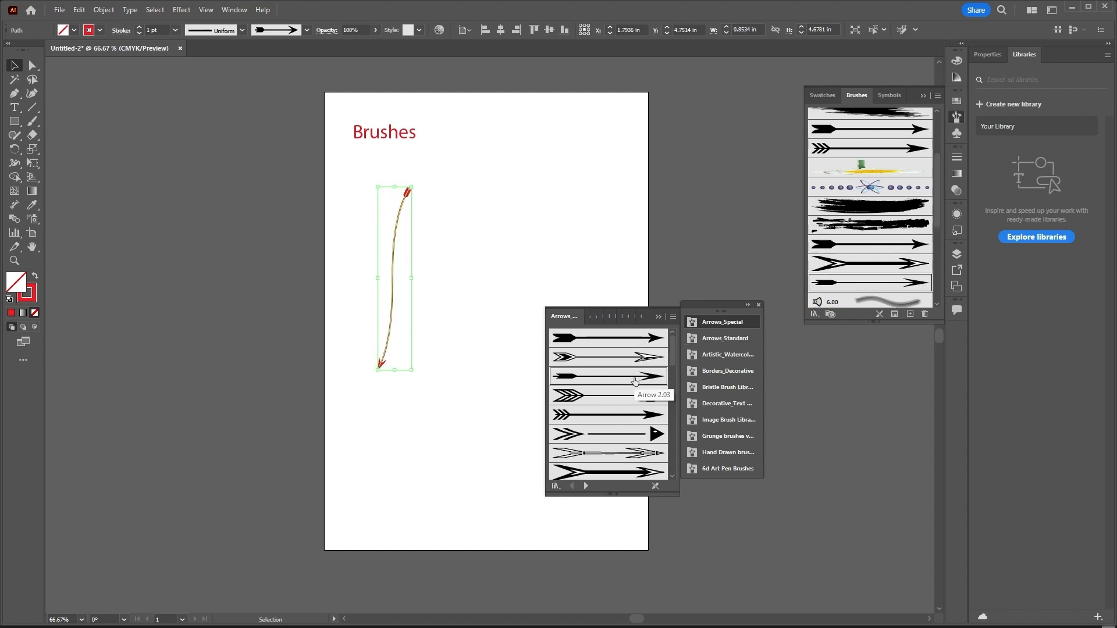
{"action": "left_click", "coordinate": [639, 417]}
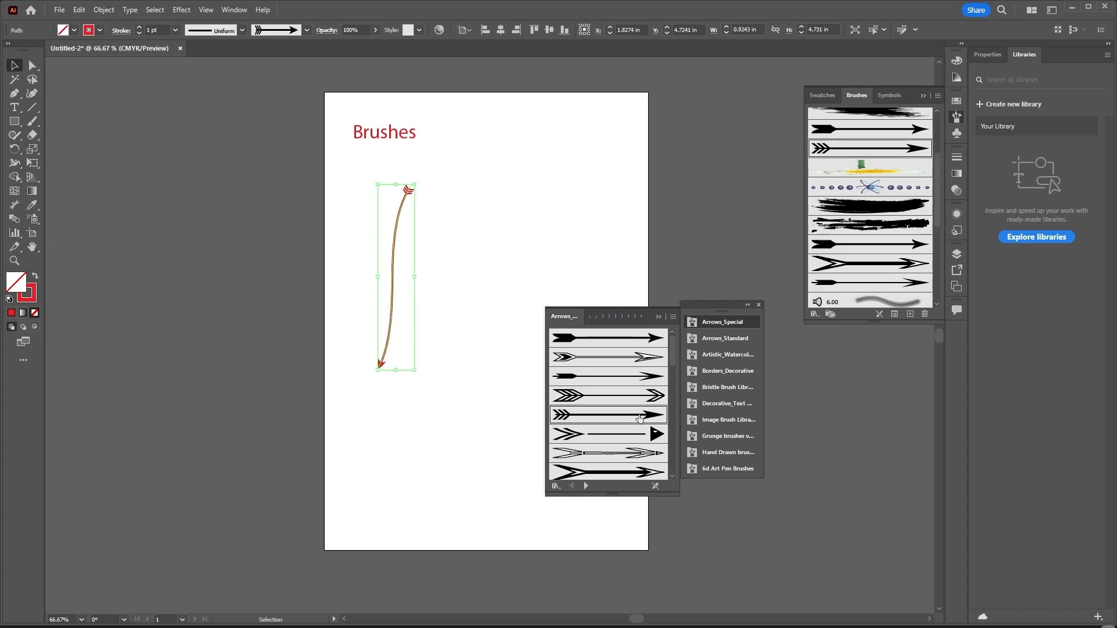
{"action": "left_click", "coordinate": [758, 303]}
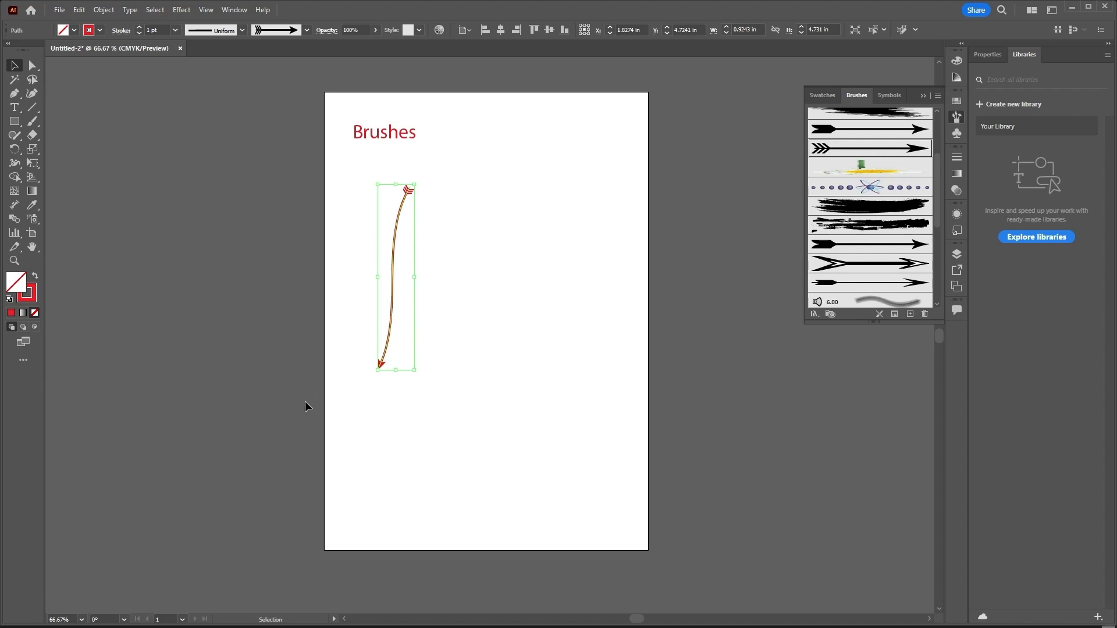
- Open the Art Brush Options for Arrow 2.05 and set the brush width to Pressure
{"action": "scroll", "coordinate": [391, 332], "scroll_direction": "up", "scroll_amount": 1}
{"action": "scroll", "coordinate": [389, 349], "scroll_direction": "up", "scroll_amount": 1}
{"action": "scroll", "coordinate": [386, 379], "scroll_direction": "down", "scroll_amount": 1}
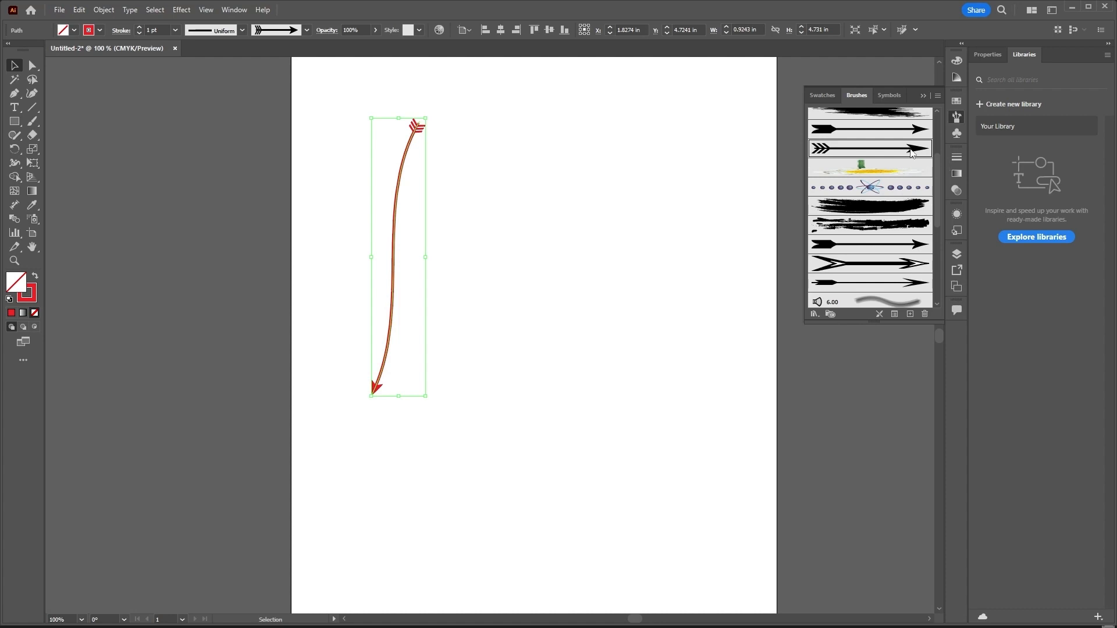
{"action": "double_click", "coordinate": [912, 152]}
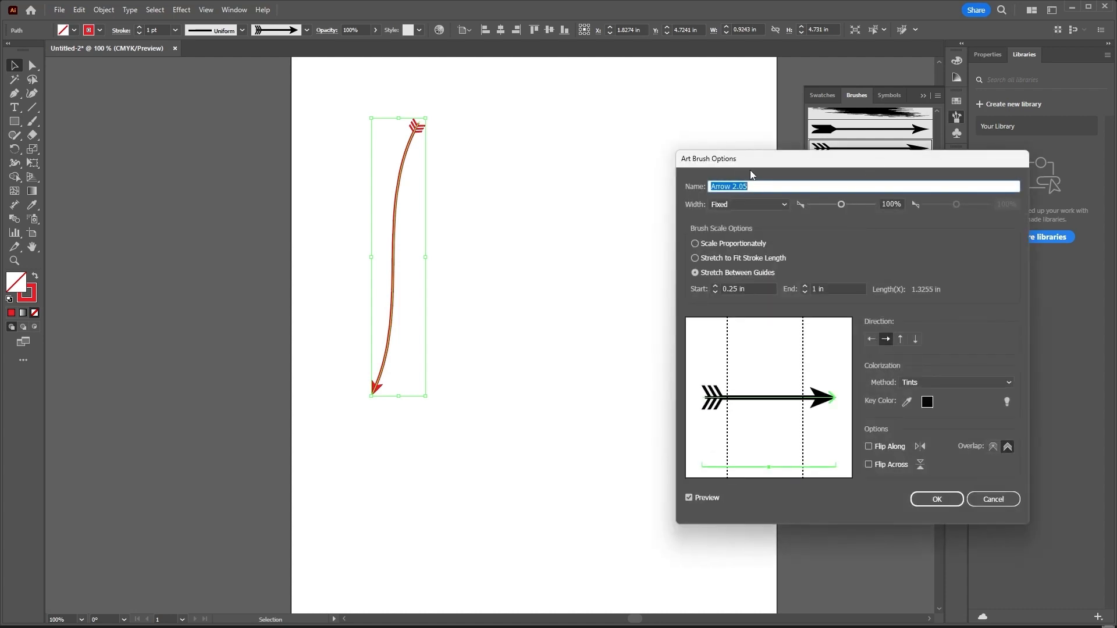
{"action": "left_click_drag", "start_coordinate": [751, 171], "coordinate": [701, 132]}
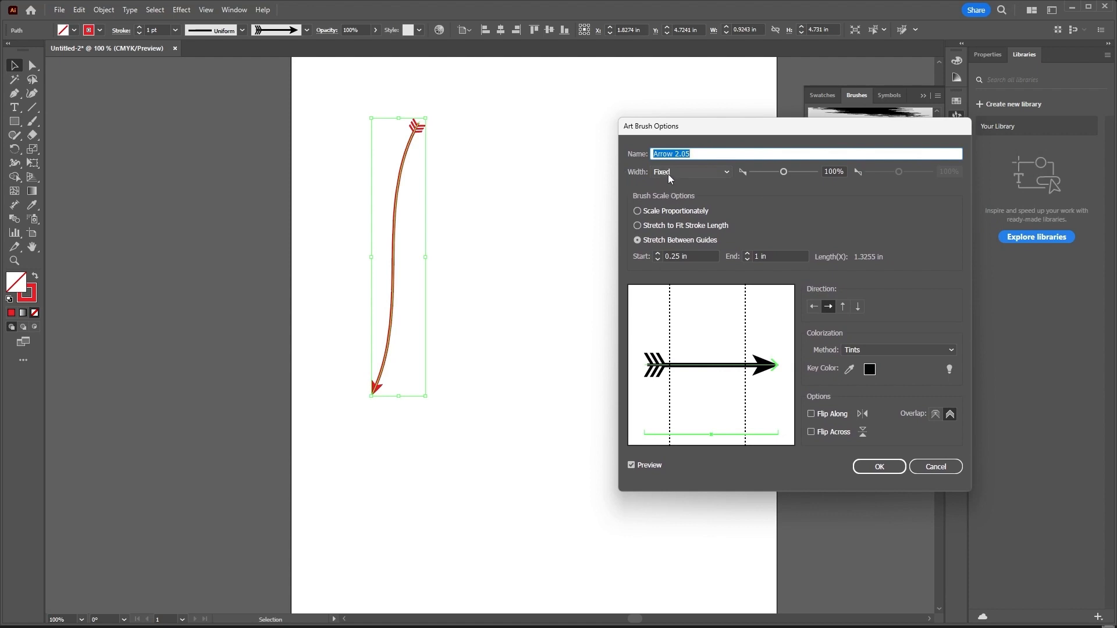
{"action": "left_click", "coordinate": [722, 172]}
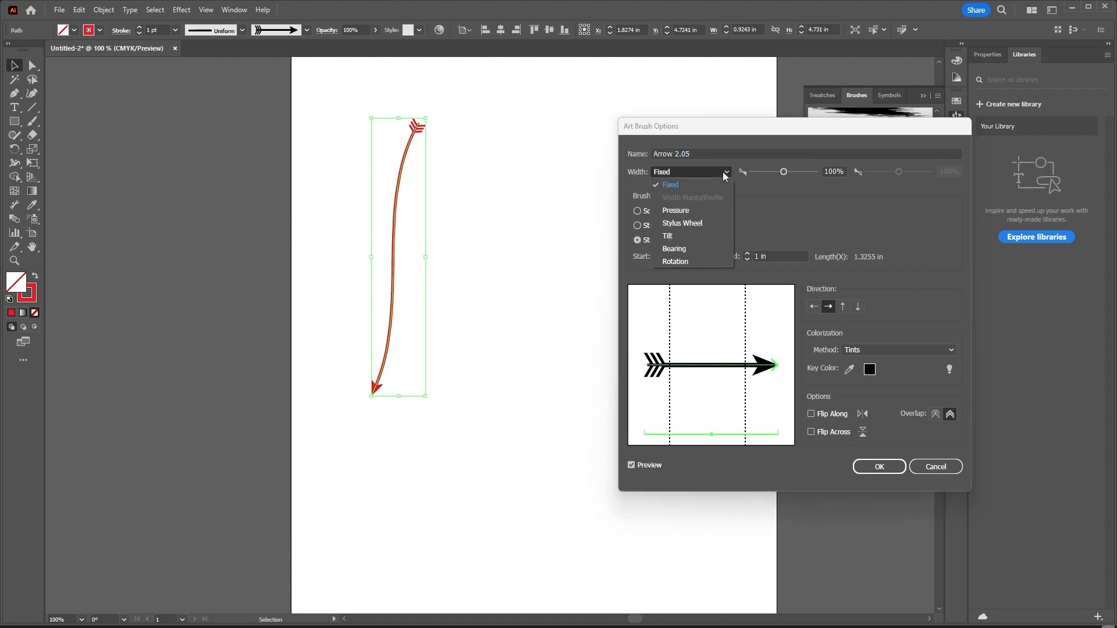
{"action": "left_click", "coordinate": [674, 211]}
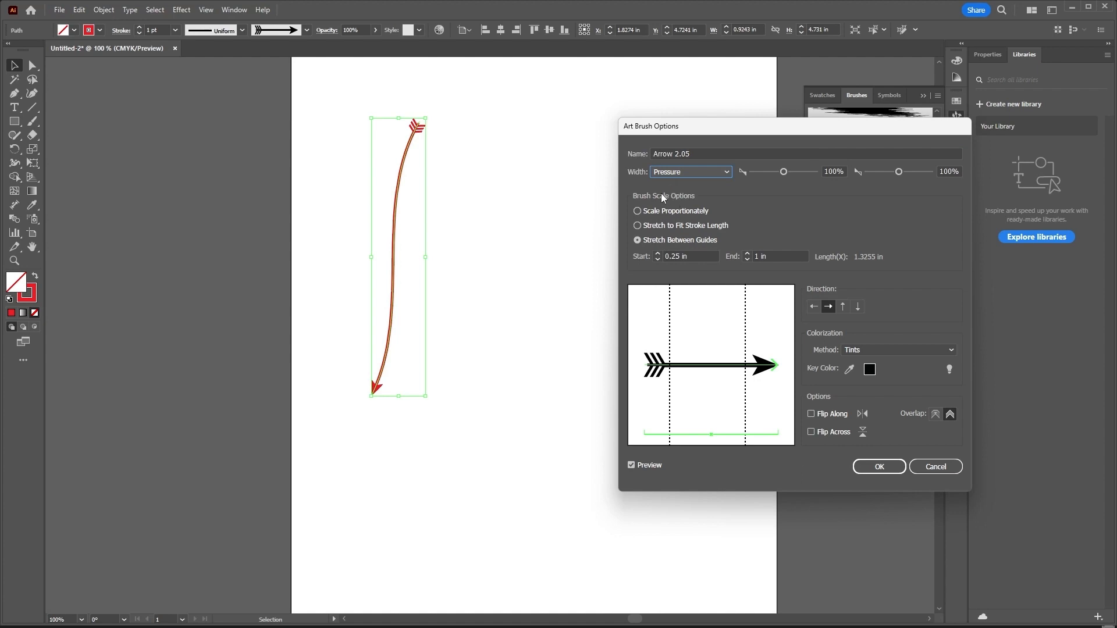
- Preview the Scale Proportionately and Stretch to Fit Stroke Length options on the arrow, and return to Stretch Between Guides
{"action": "left_click", "coordinate": [637, 211]}
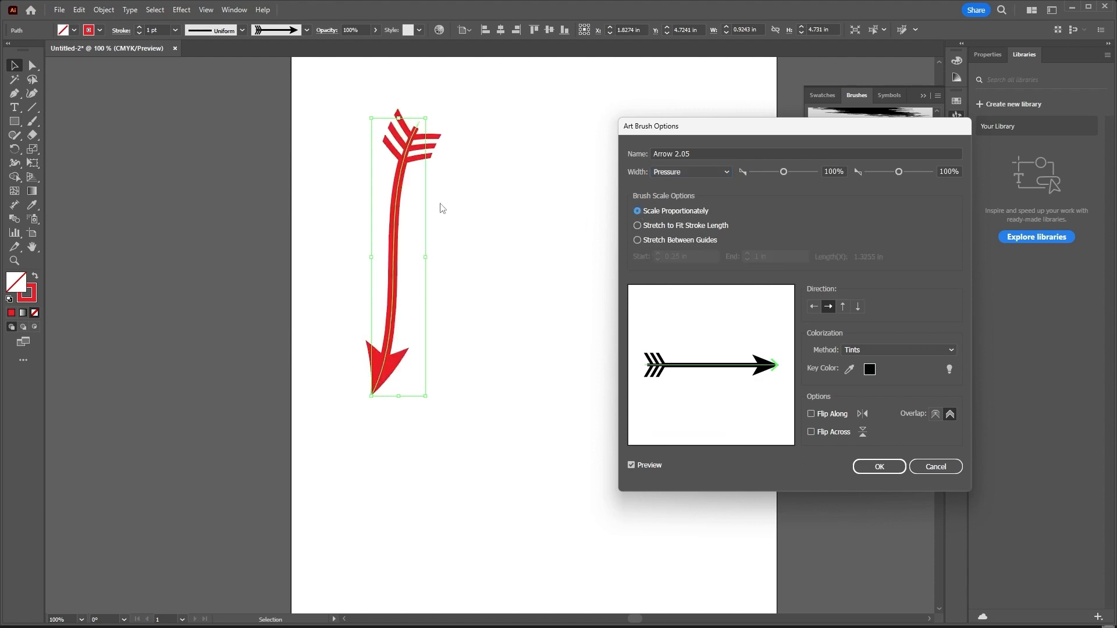
{"action": "left_click", "coordinate": [638, 226]}
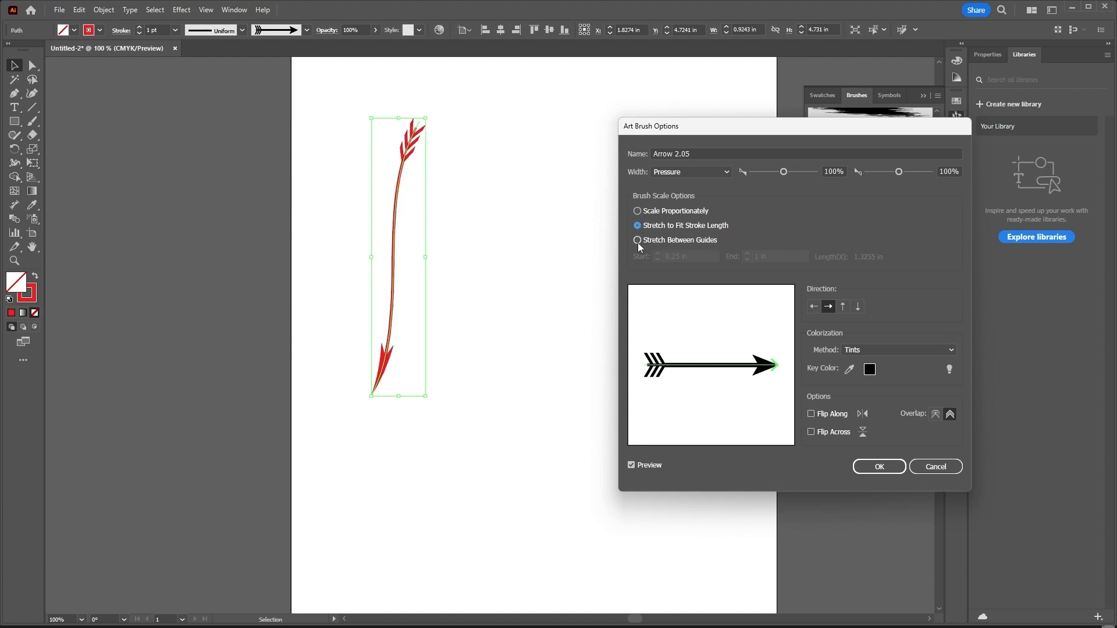
{"action": "left_click", "coordinate": [637, 240]}
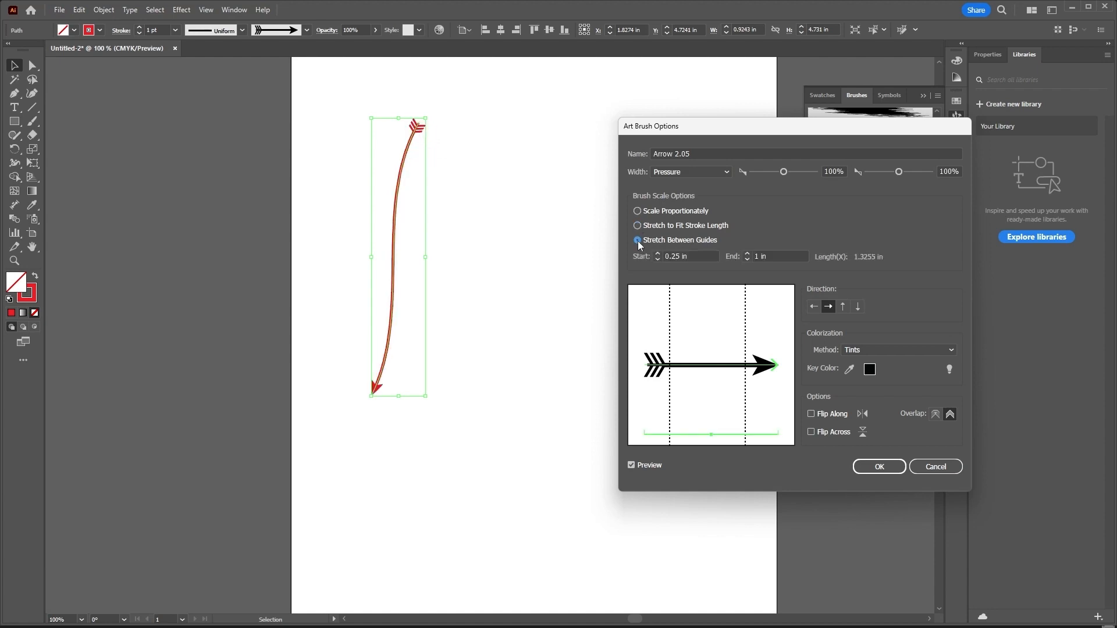
- Scale the arrow brush proportionately and set its pressure width range to a minimum of 36% and a maximum of 154%
{"action": "left_click", "coordinate": [636, 224]}
{"action": "left_click", "coordinate": [637, 210]}
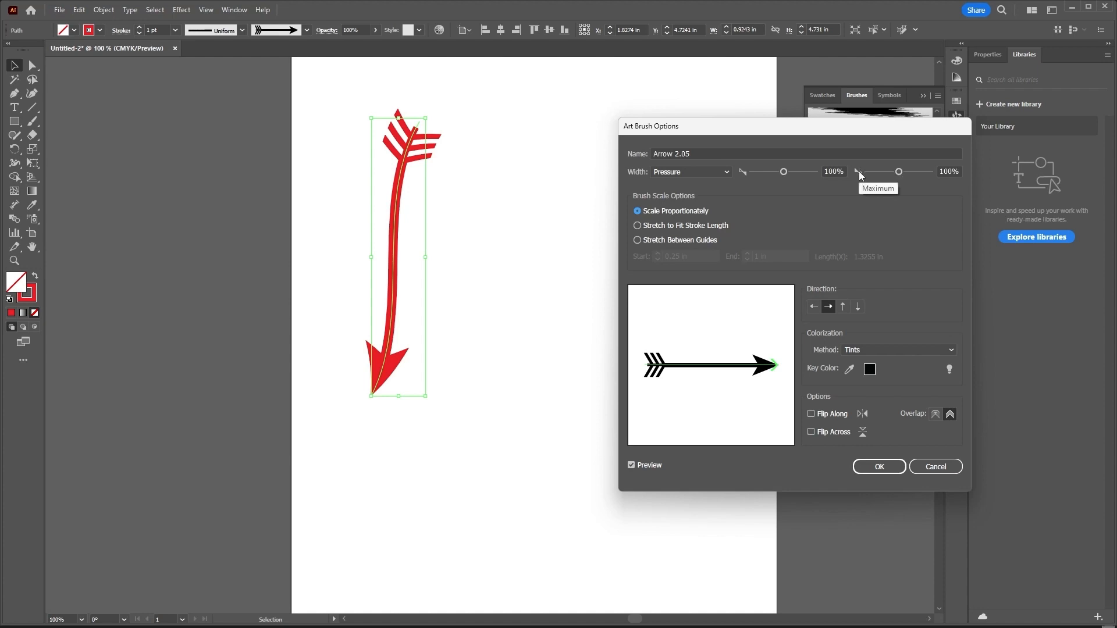
{"action": "left_click_drag", "start_coordinate": [783, 172], "coordinate": [763, 174]}
{"action": "left_click_drag", "start_coordinate": [889, 171], "coordinate": [908, 173]}
- Try the Stylus Wheel and Tilt width options with Stretch to Fit Stroke Length, and settle on Rotation
{"action": "left_click", "coordinate": [724, 172]}
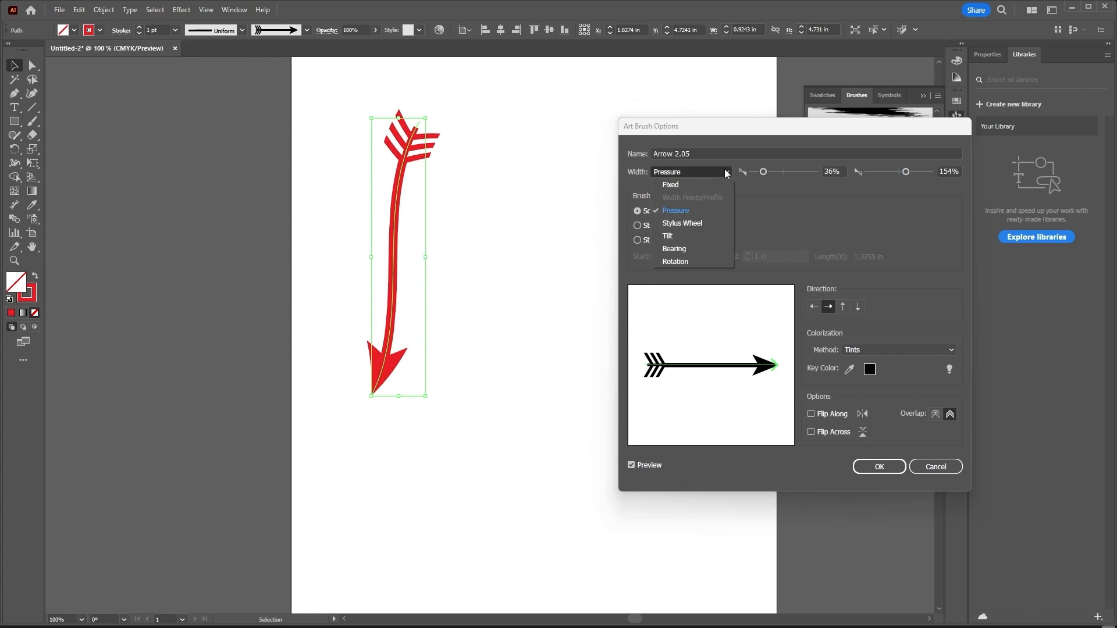
{"action": "left_click", "coordinate": [692, 224]}
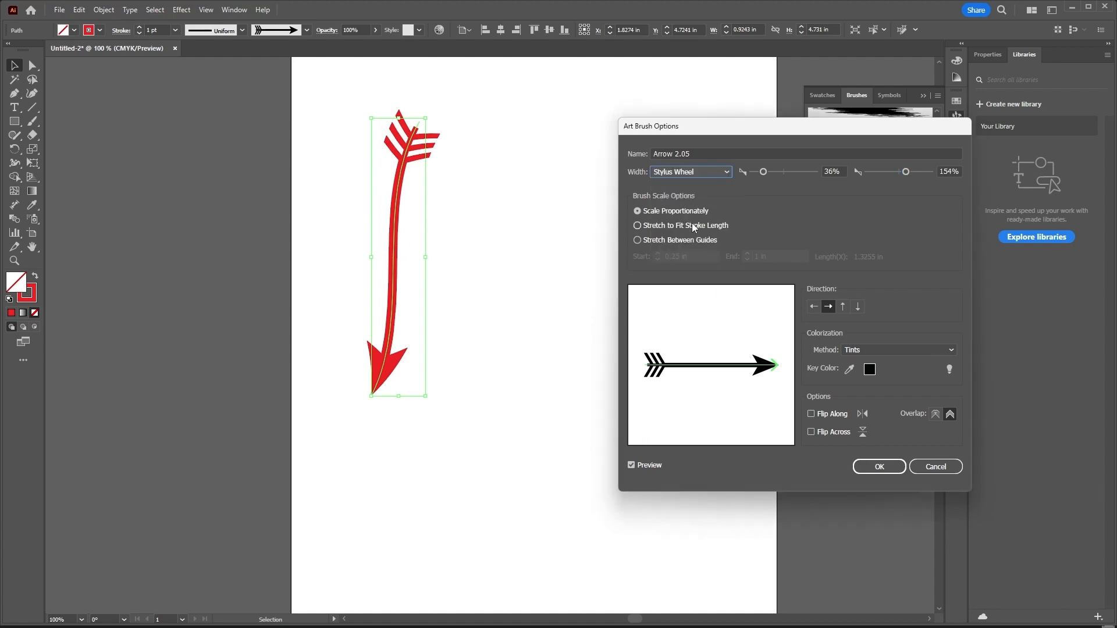
{"action": "left_click", "coordinate": [637, 226]}
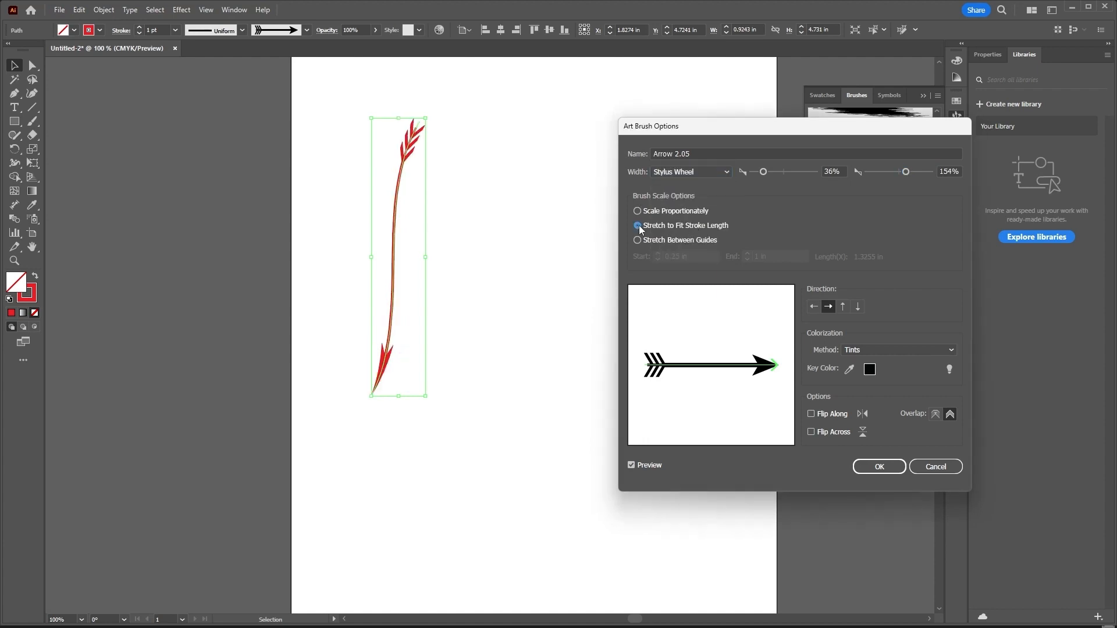
{"action": "left_click", "coordinate": [709, 173]}
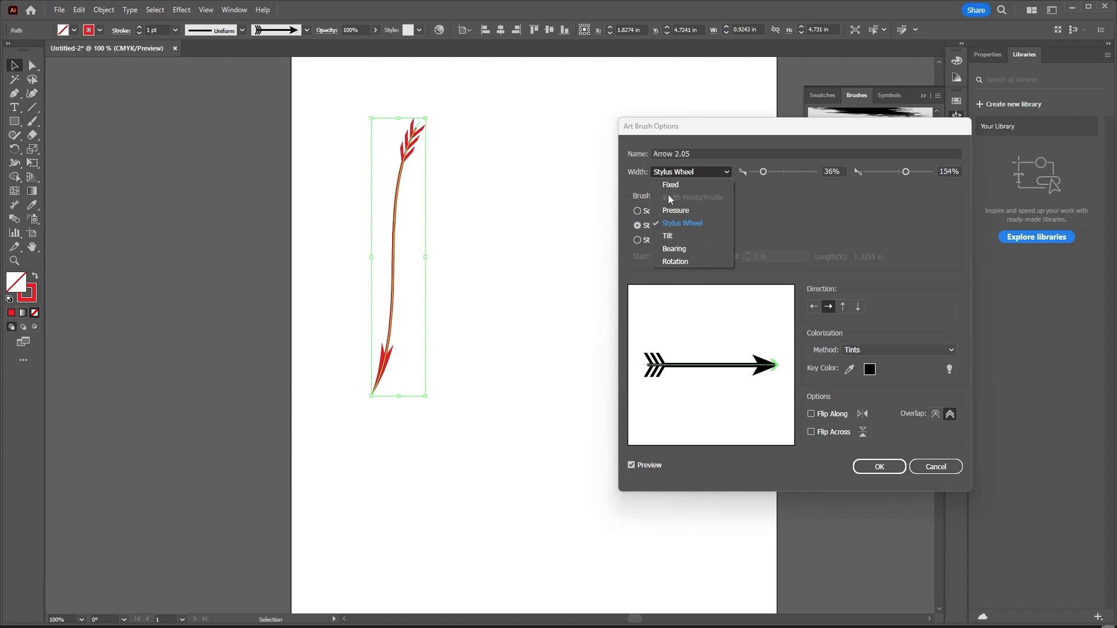
{"action": "left_click", "coordinate": [677, 238]}
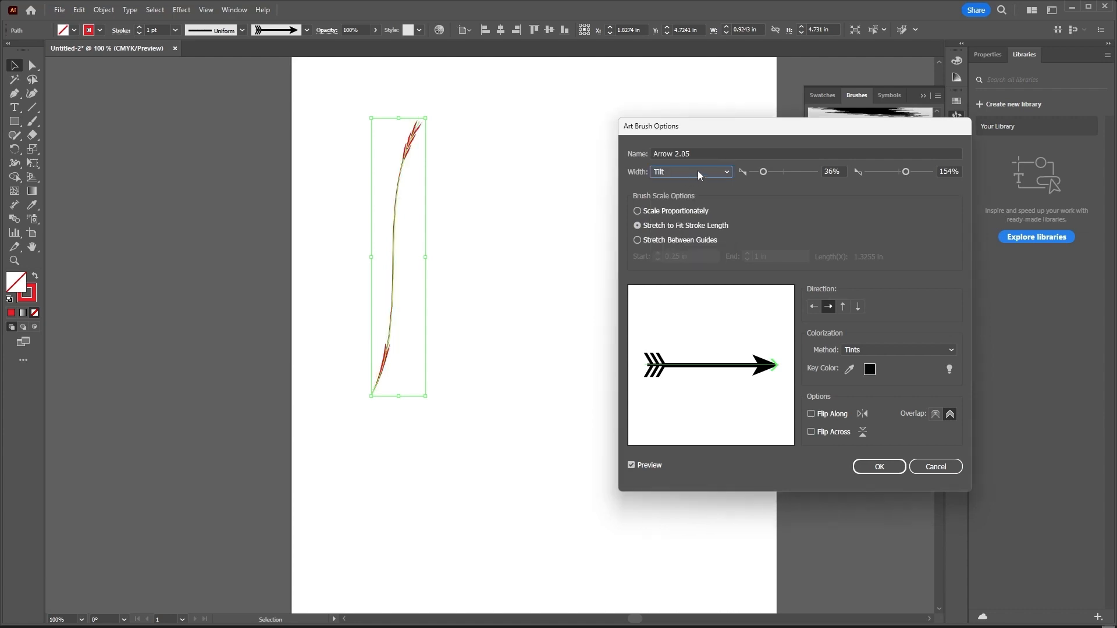
{"action": "left_click", "coordinate": [697, 171]}
{"action": "left_click", "coordinate": [672, 259]}
- Compare Stretch Between Guides and Stretch to Fit Stroke Length under Rotation width, and return to Scale Proportionately
{"action": "left_click", "coordinate": [637, 240]}
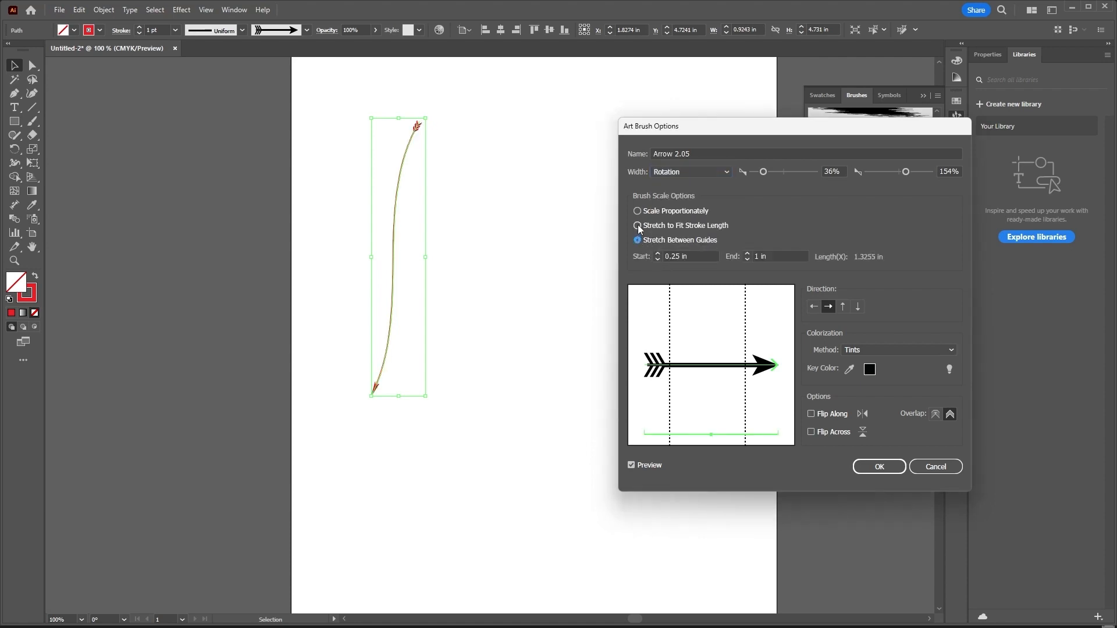
{"action": "left_click", "coordinate": [637, 225]}
{"action": "left_click", "coordinate": [638, 211]}
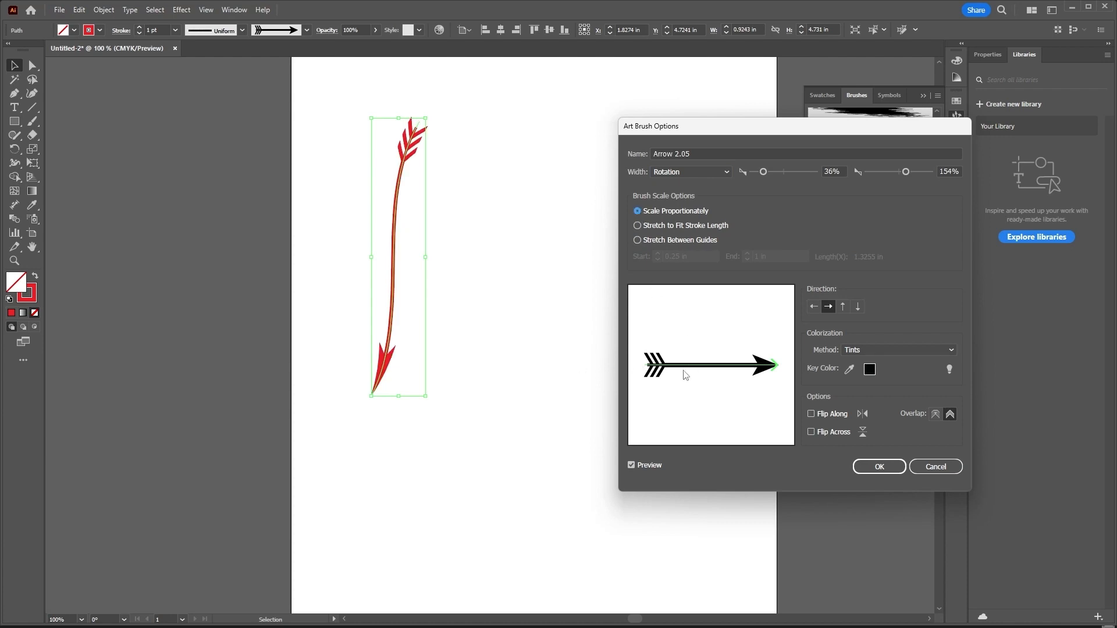
- Try the reversed brush direction and restore it, test Flip Along, and leave only Flip Across enabled
{"action": "left_click", "coordinate": [813, 309]}
{"action": "left_click", "coordinate": [829, 309]}
{"action": "left_click", "coordinate": [811, 414]}
{"action": "left_click", "coordinate": [811, 432]}
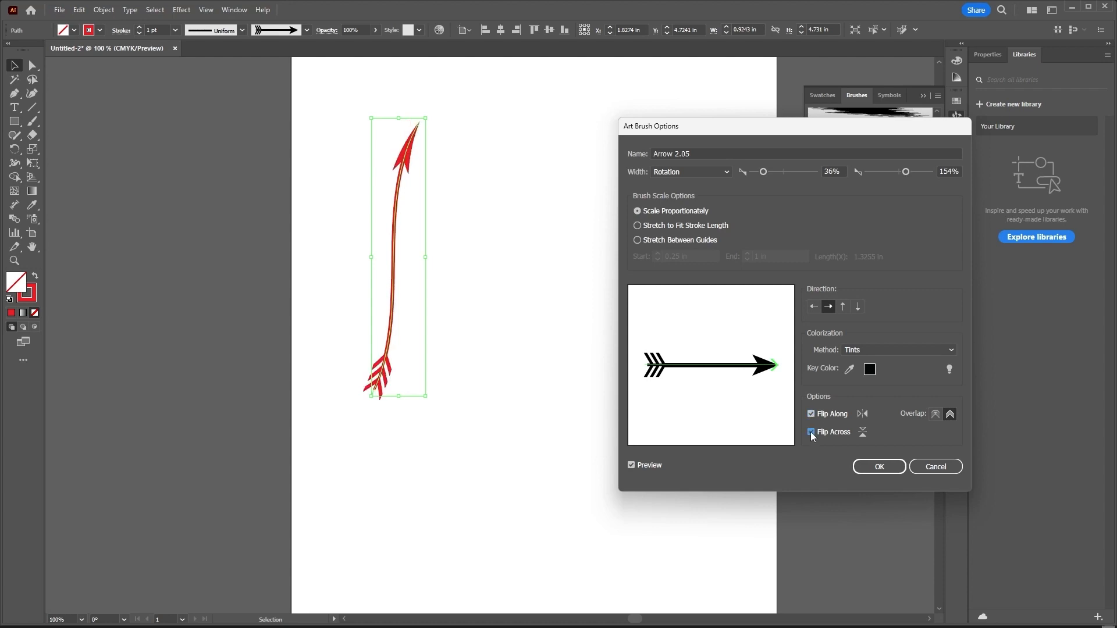
{"action": "left_click", "coordinate": [811, 415]}
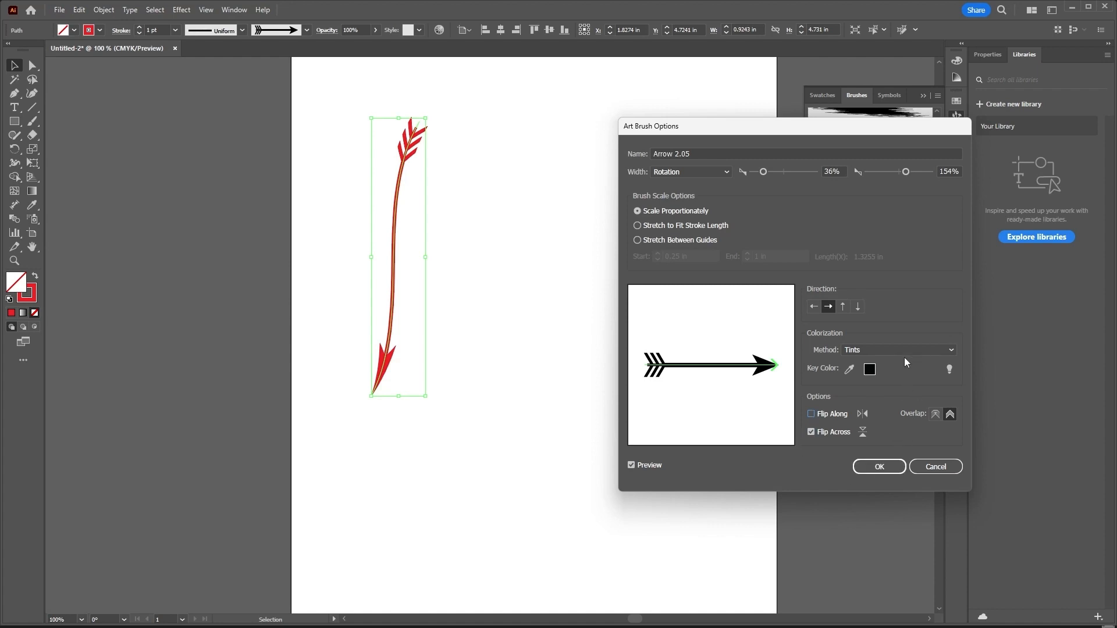
- Preview the Tints and Shades and Hue Shift colorization methods on the arrow, and return to Tints
{"action": "left_click", "coordinate": [920, 350]}
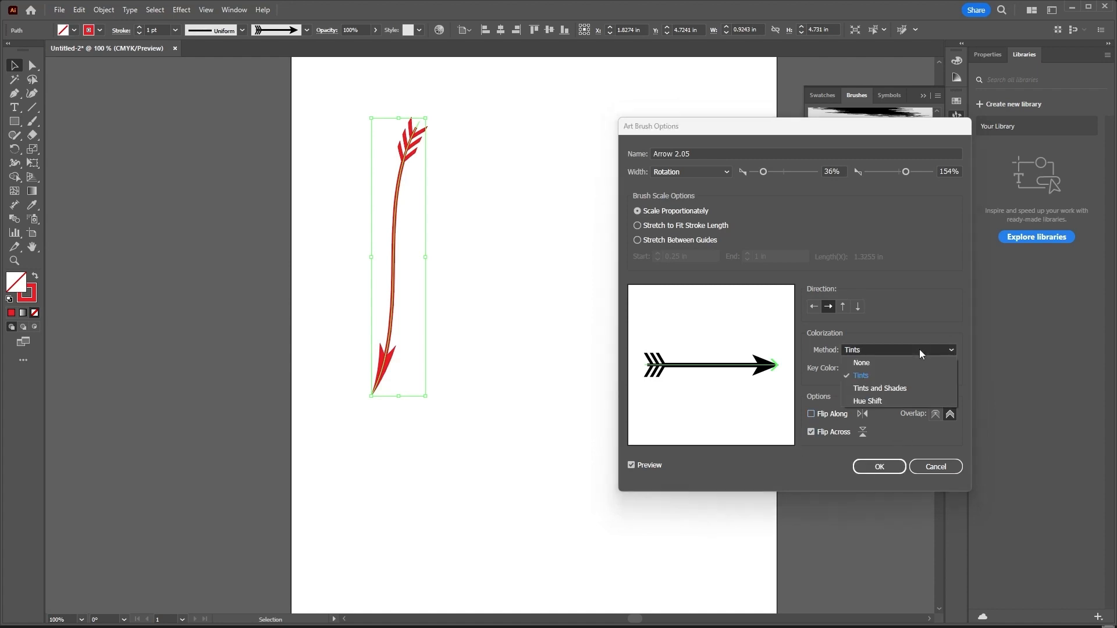
{"action": "left_click", "coordinate": [908, 389]}
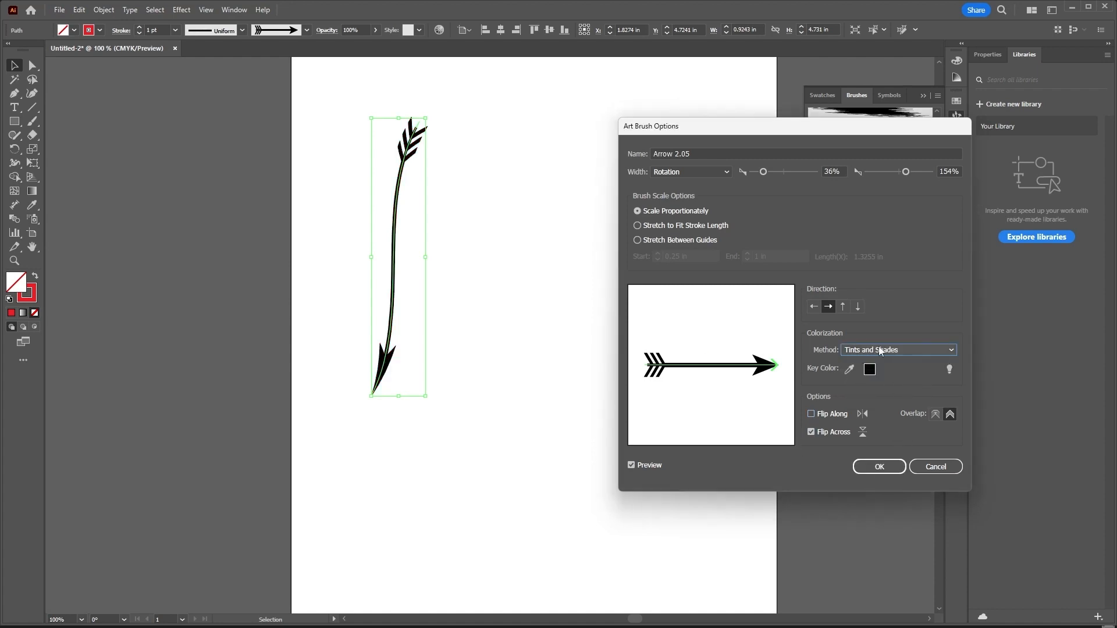
{"action": "left_click", "coordinate": [896, 347]}
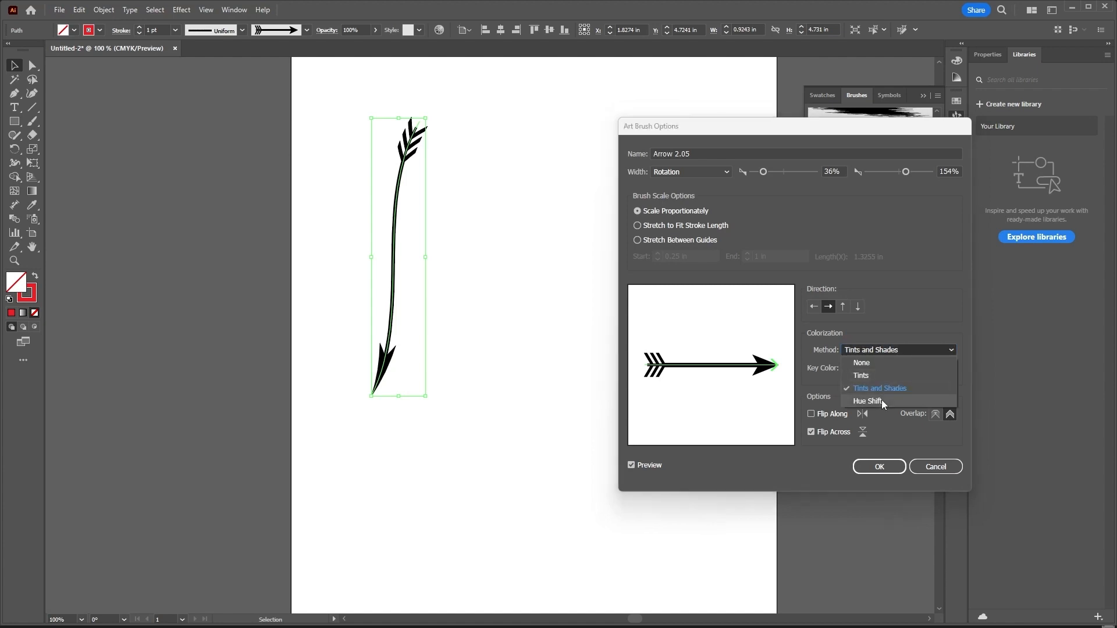
{"action": "left_click", "coordinate": [882, 399]}
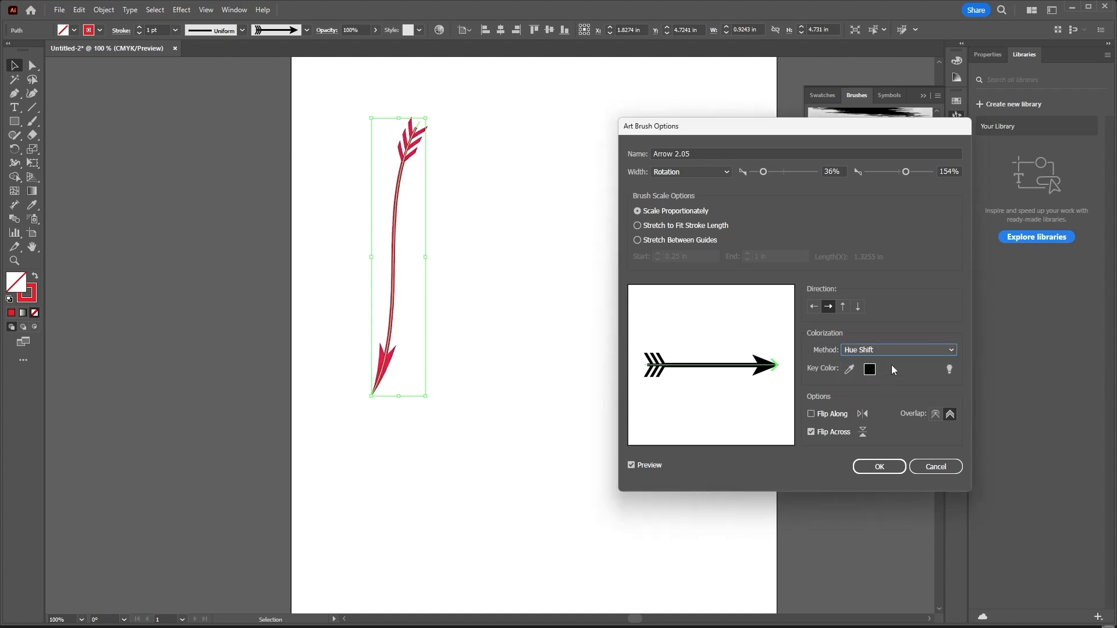
{"action": "left_click", "coordinate": [900, 351]}
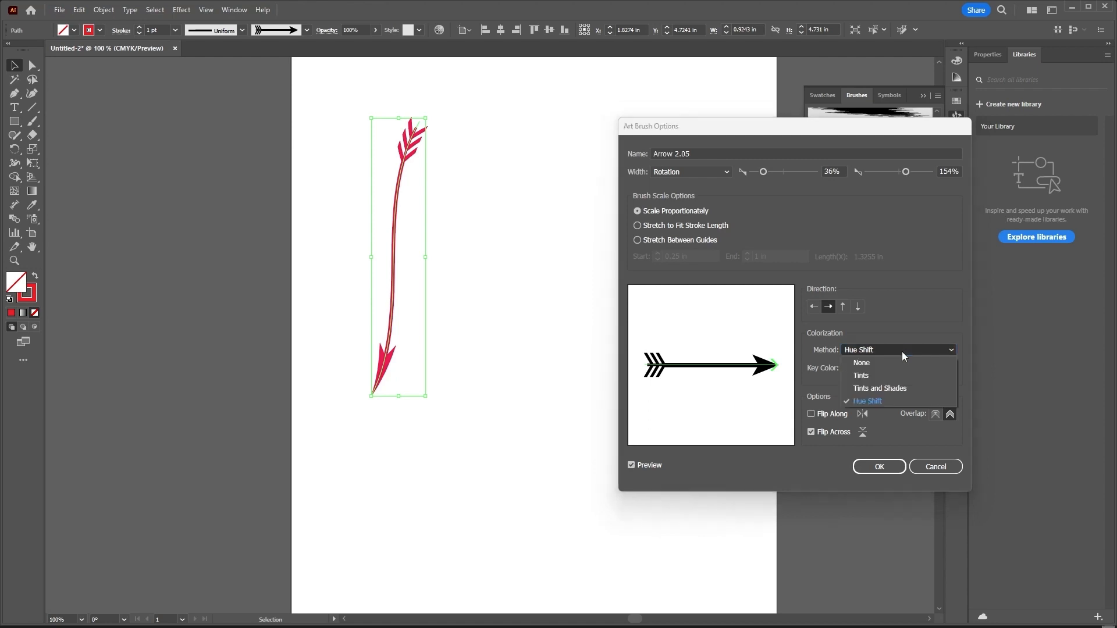
{"action": "left_click", "coordinate": [879, 374]}
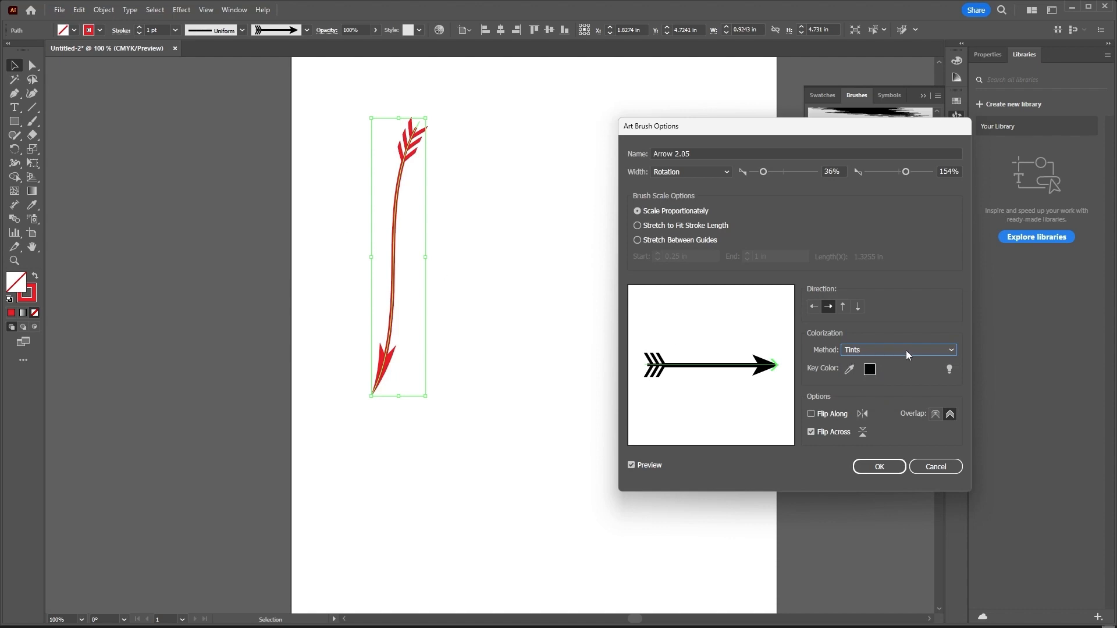
- Compare the Tints and Shades, Hue Shift and None colorization methods once more, finishing on Tints
{"action": "left_click", "coordinate": [906, 350]}
{"action": "left_click", "coordinate": [886, 389]}
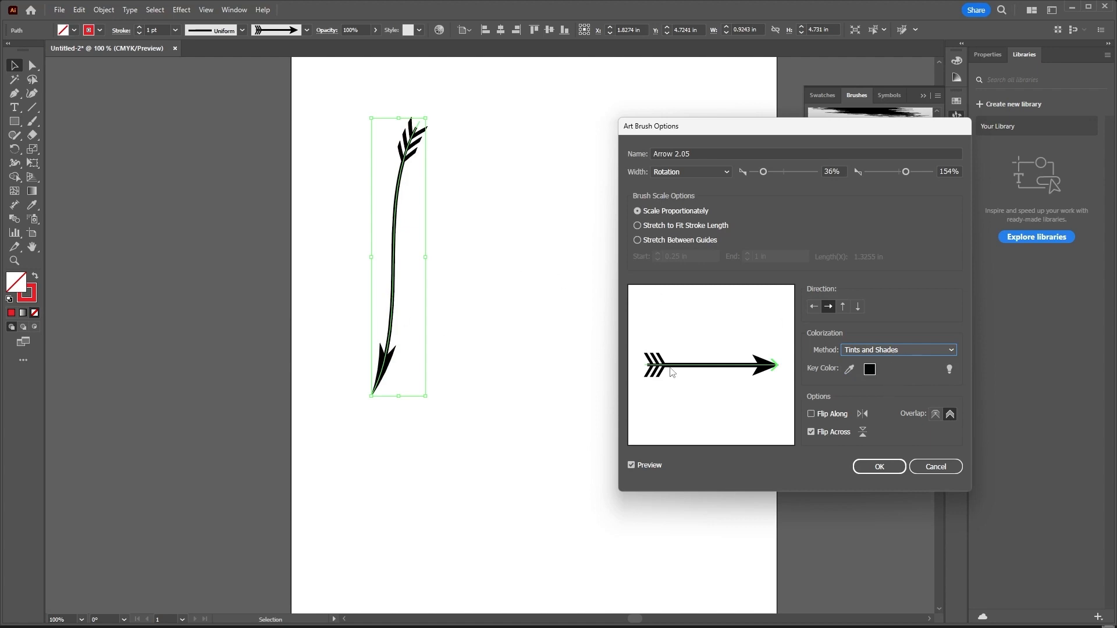
{"action": "left_click", "coordinate": [893, 349]}
{"action": "left_click", "coordinate": [872, 401]}
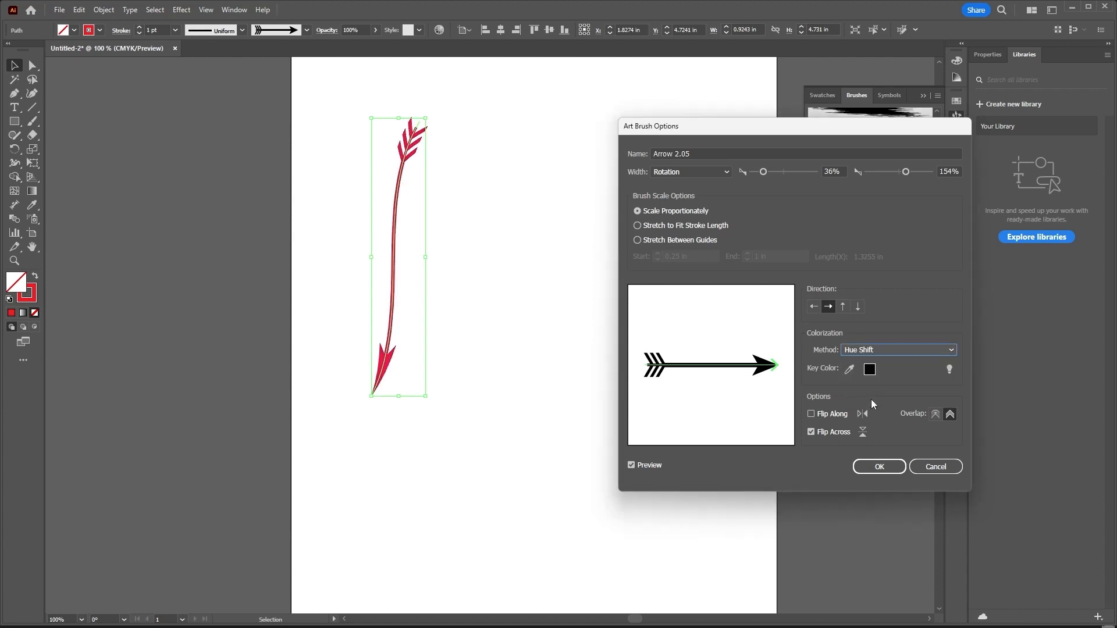
{"action": "left_click", "coordinate": [881, 351]}
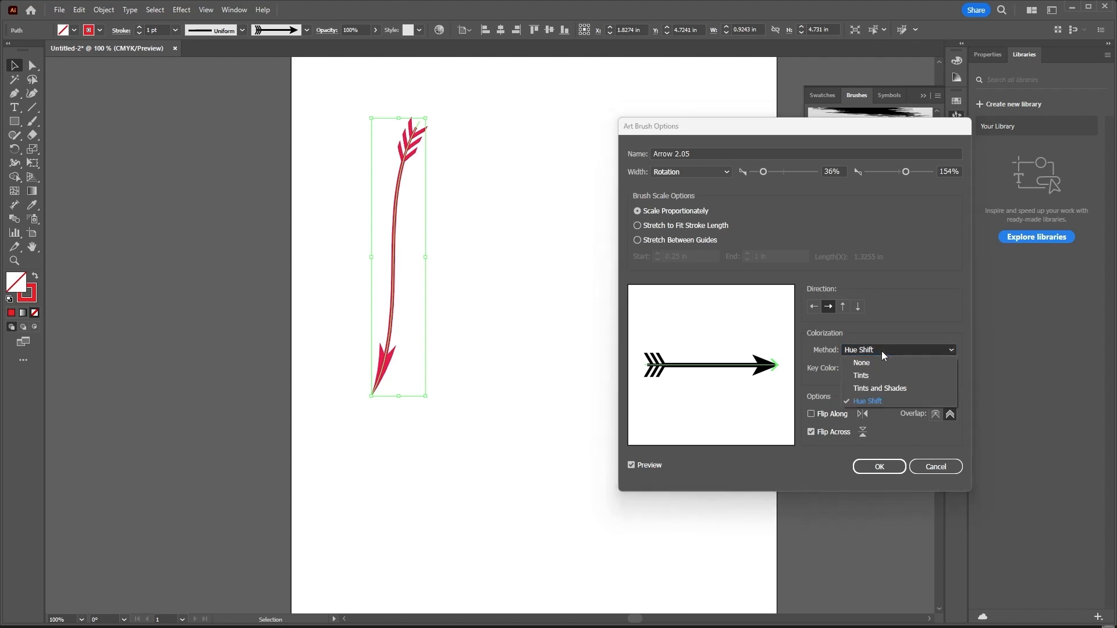
{"action": "left_click", "coordinate": [881, 350]}
{"action": "left_click", "coordinate": [881, 350]}
{"action": "left_click", "coordinate": [872, 360]}
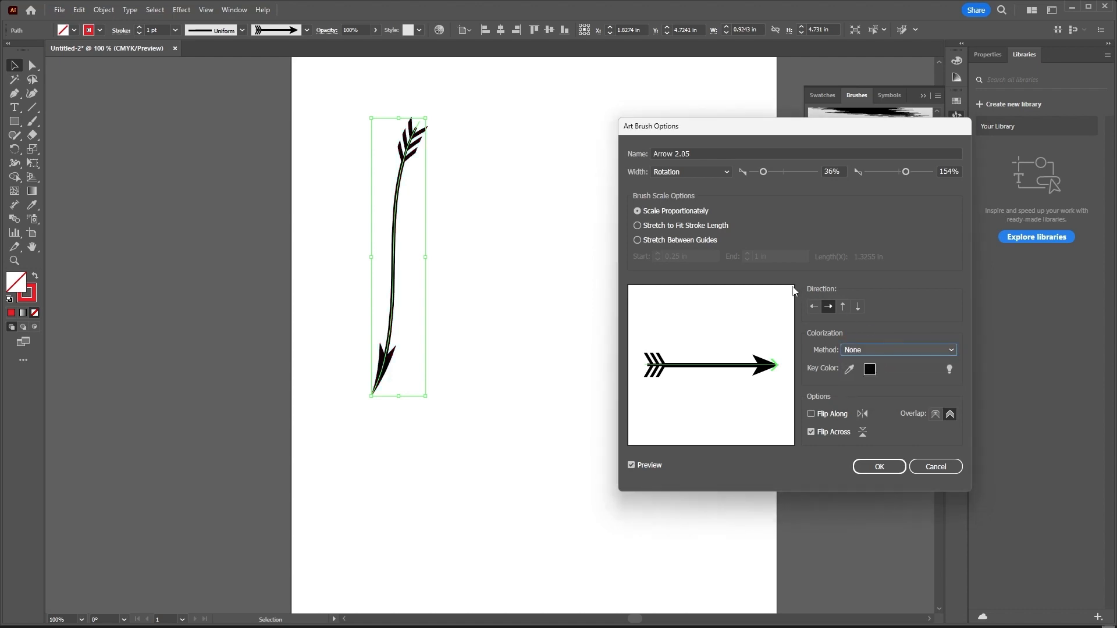
{"action": "left_click", "coordinate": [889, 350]}
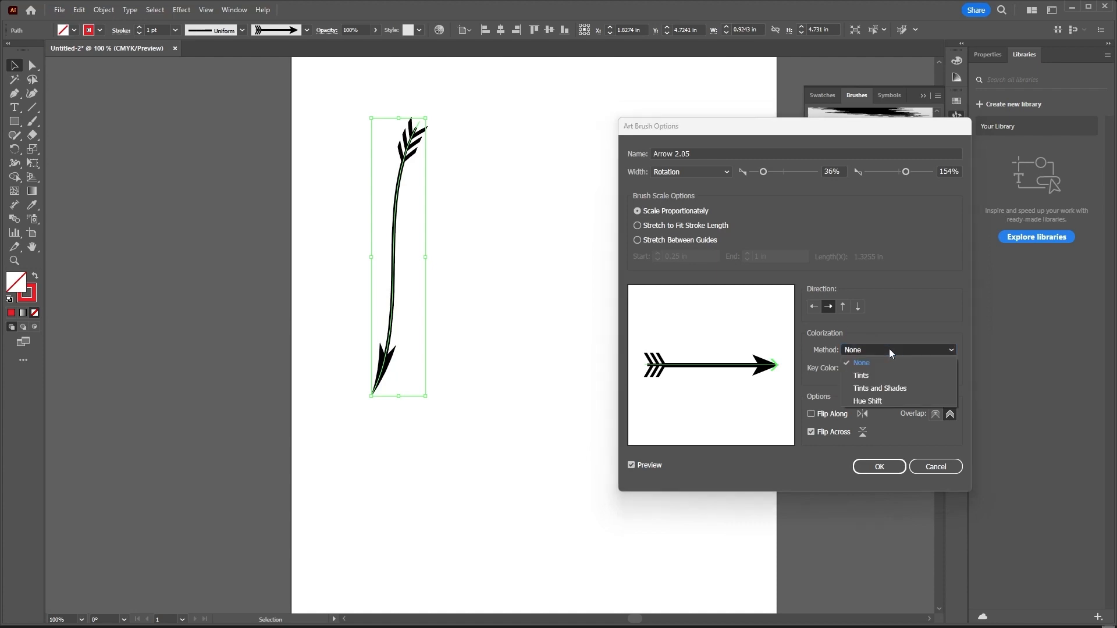
{"action": "left_click", "coordinate": [869, 373]}
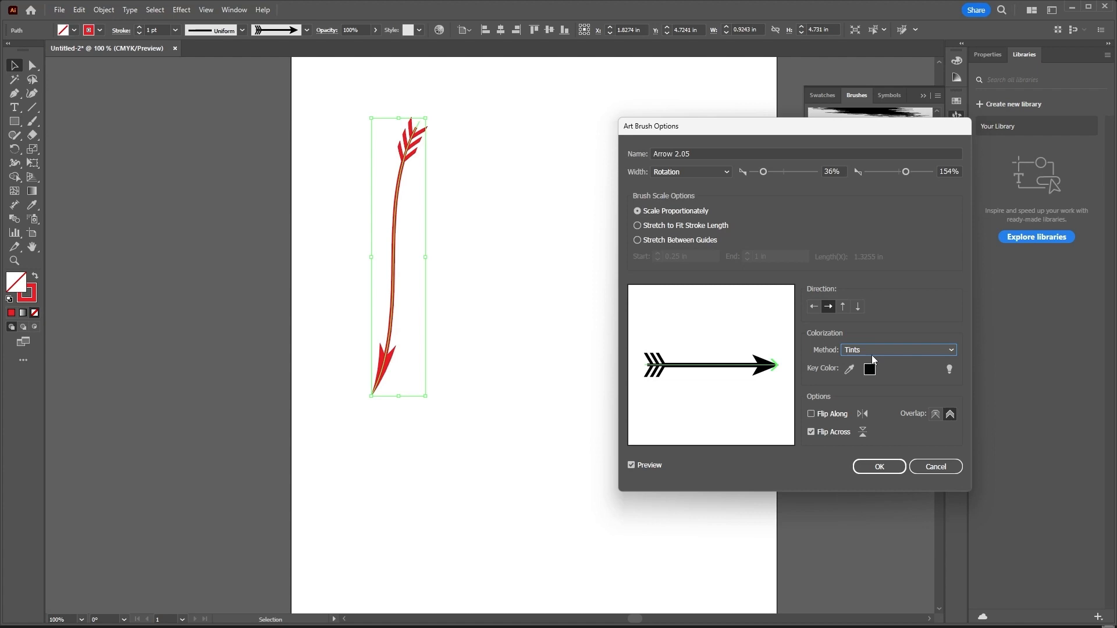
- Set the brush overlap to adjust corners and folds, and discard all changes to the Arrow 2.05 options
{"action": "left_click", "coordinate": [935, 415]}
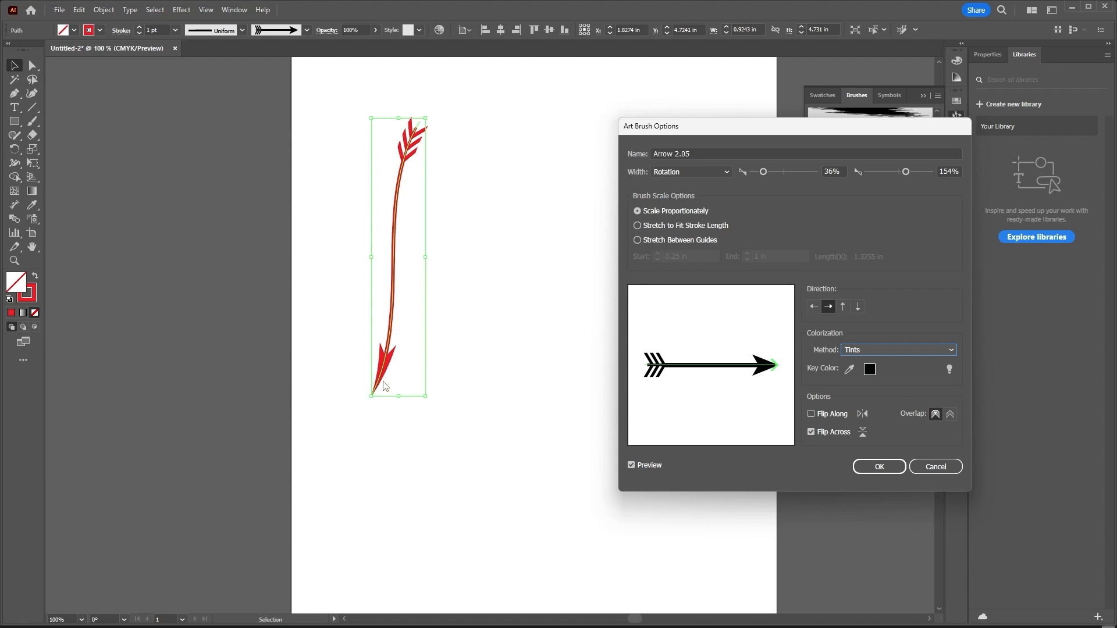
{"action": "left_click", "coordinate": [934, 466]}
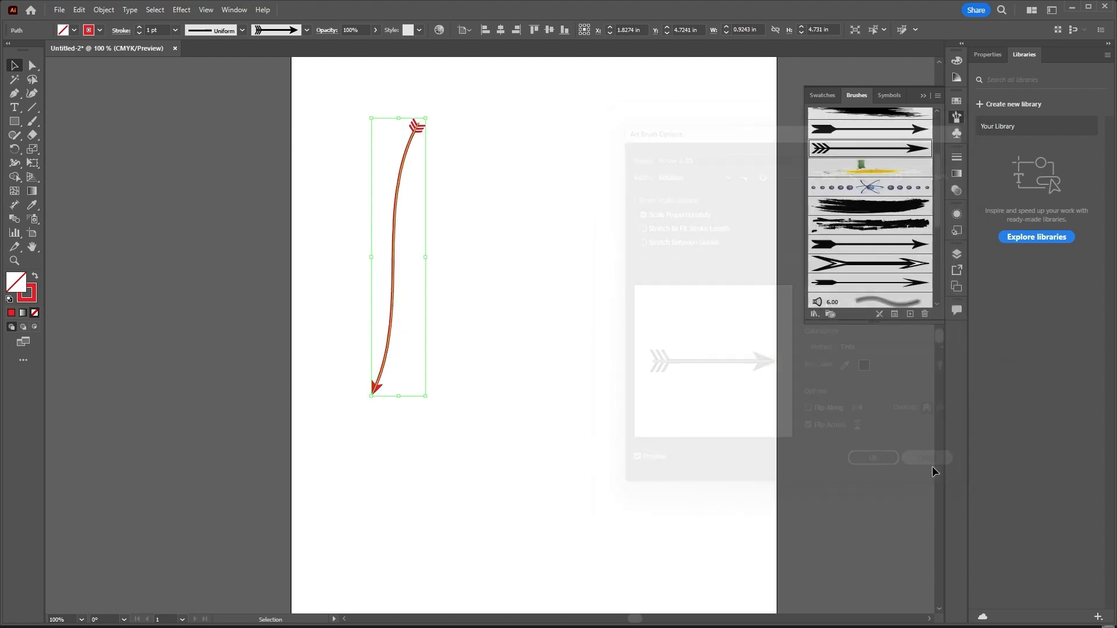
- Draw a rectangle about 3.11 by 3.51 in beside the arrow stroke and give it a 6 pt stroke
{"action": "left_click", "coordinate": [14, 121]}
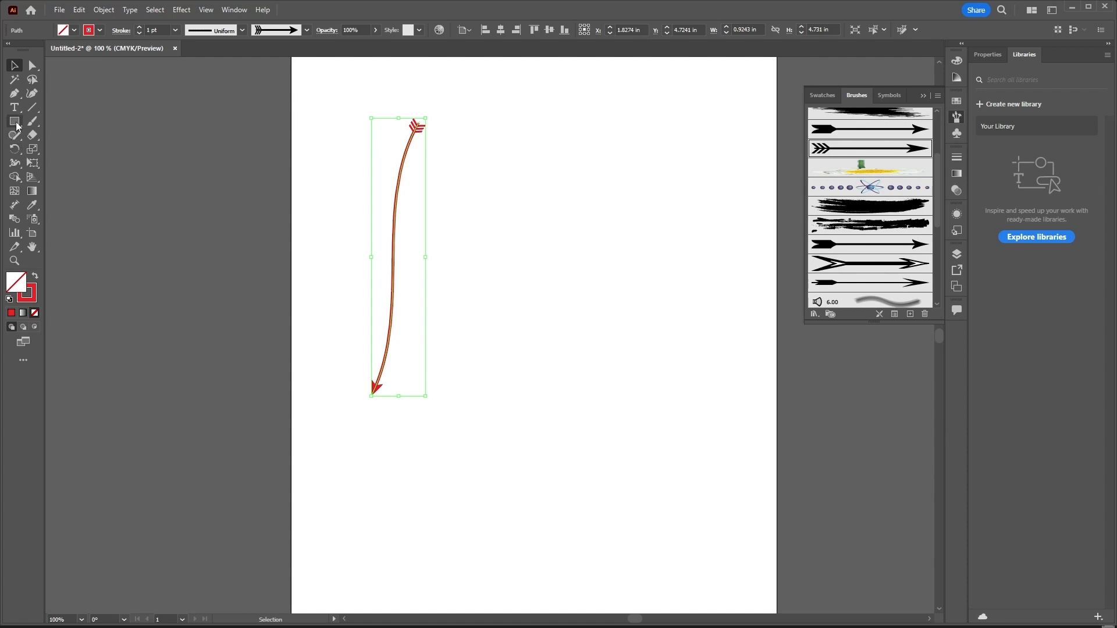
{"action": "left_click_drag", "start_coordinate": [463, 207], "coordinate": [647, 412]}
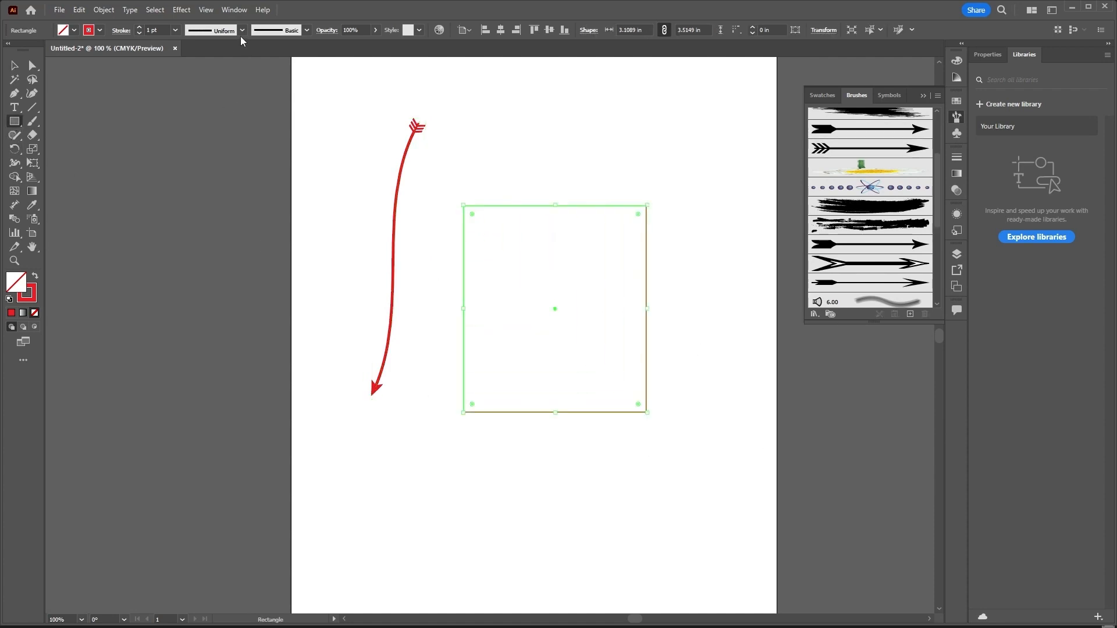
{"action": "left_click", "coordinate": [174, 30]}
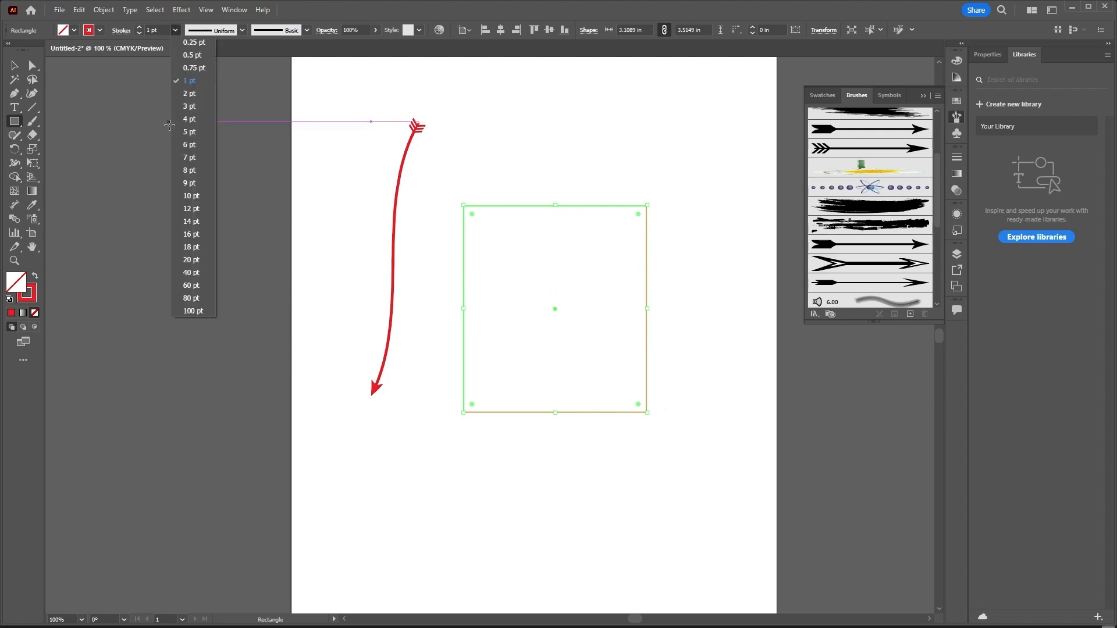
{"action": "left_click", "coordinate": [185, 146]}
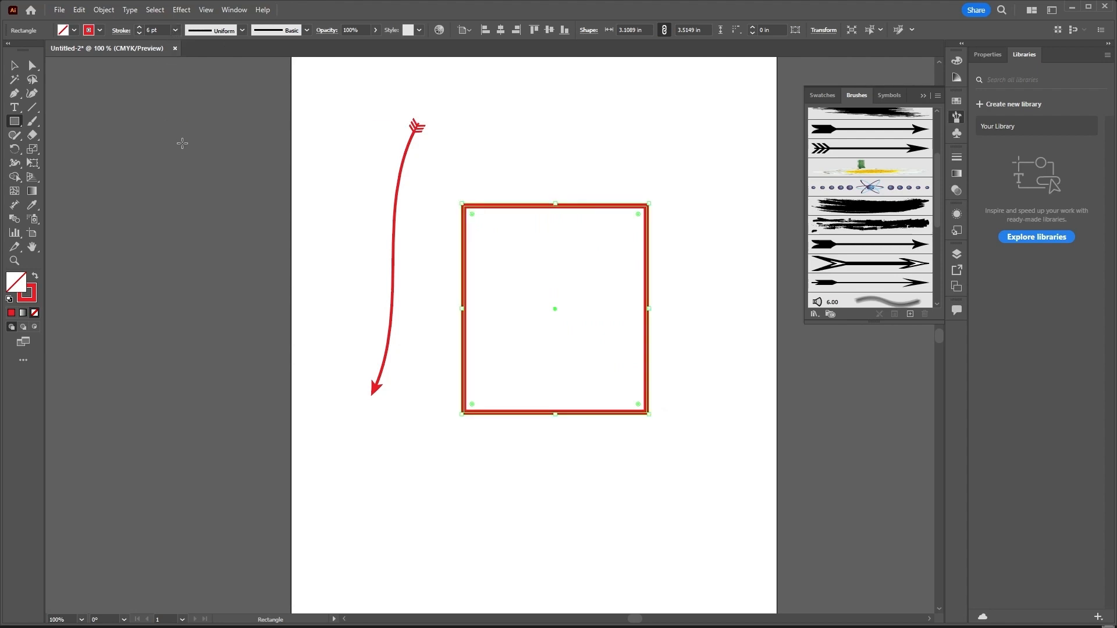
- Apply the Arrow 2.01 brush to the rectangle and open its Art Brush Options clear of the rectangle's arrow corner
{"action": "left_click", "coordinate": [15, 66]}
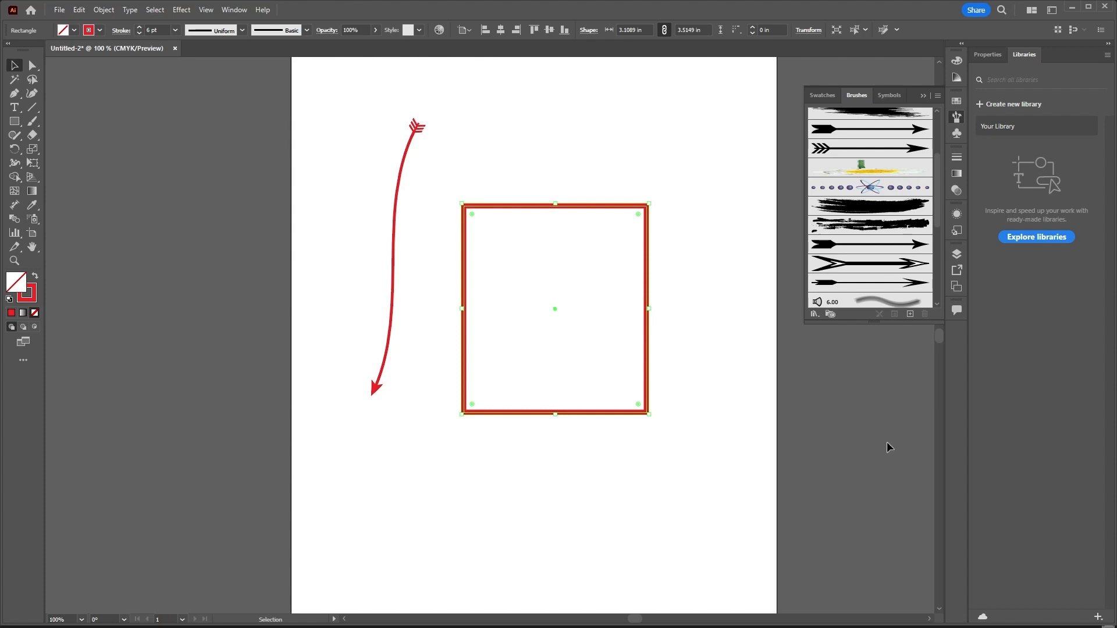
{"action": "left_click", "coordinate": [900, 138]}
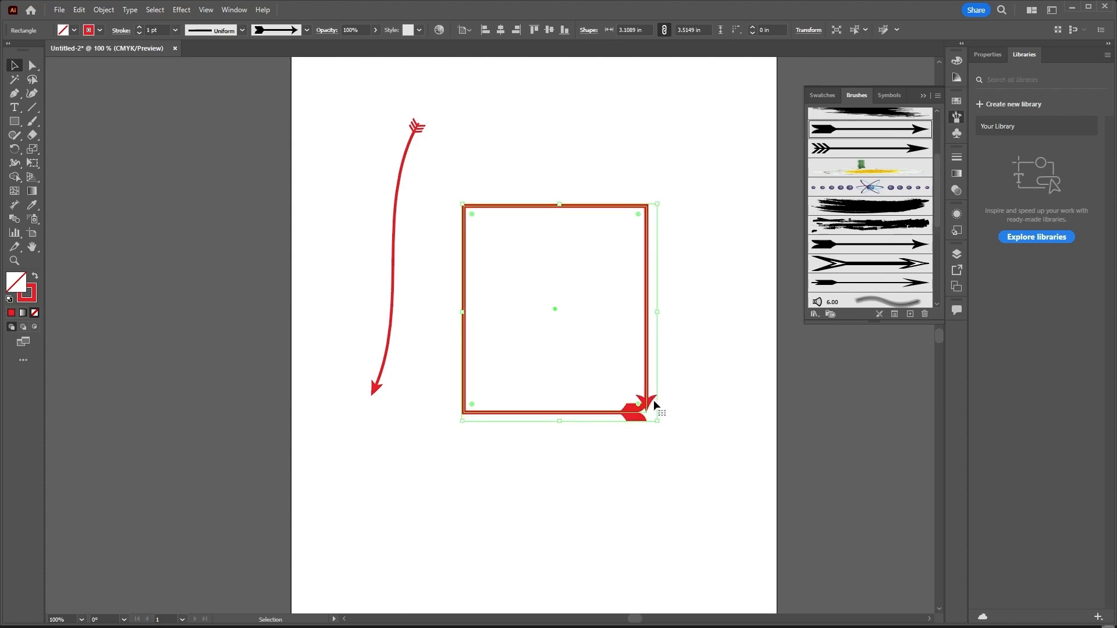
{"action": "scroll", "coordinate": [645, 410], "scroll_direction": "up", "scroll_amount": 3}
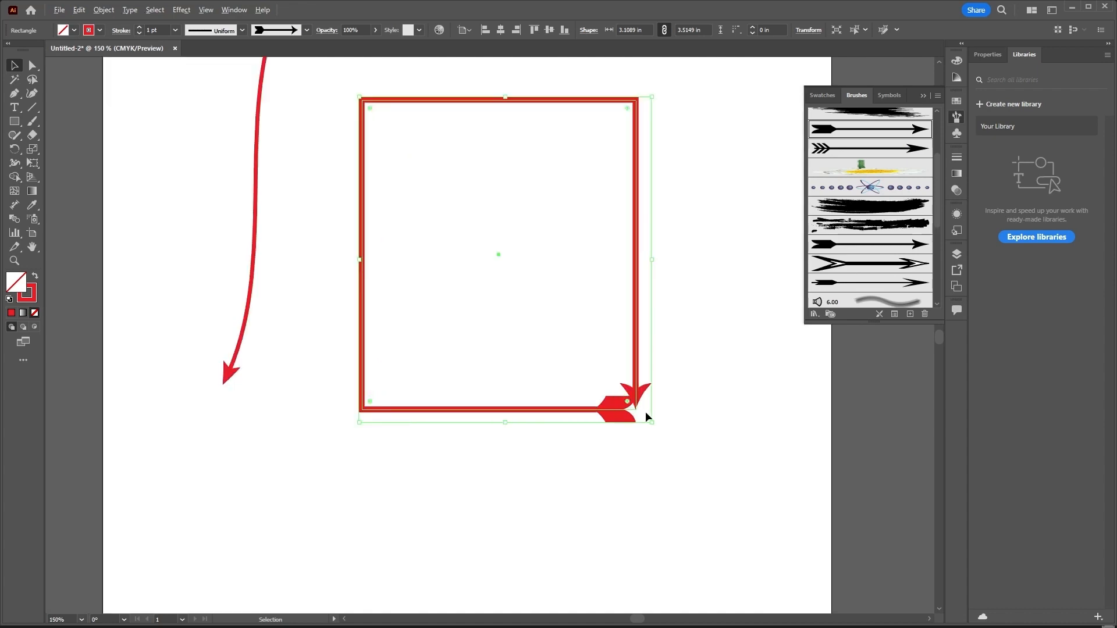
{"action": "double_click", "coordinate": [918, 131]}
{"action": "left_click_drag", "start_coordinate": [823, 134], "coordinate": [878, 174]}
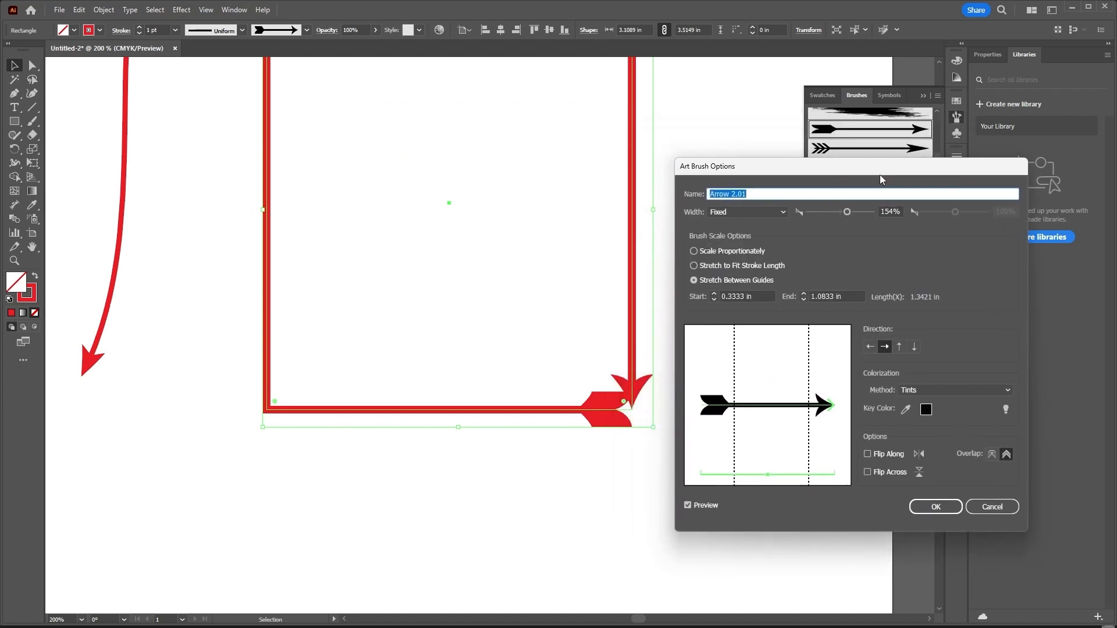
- Preview the overlap option that adjusts corners and folds on the rectangle, switch back to no adjustment, and toggle the preview
{"action": "left_click", "coordinate": [990, 455]}
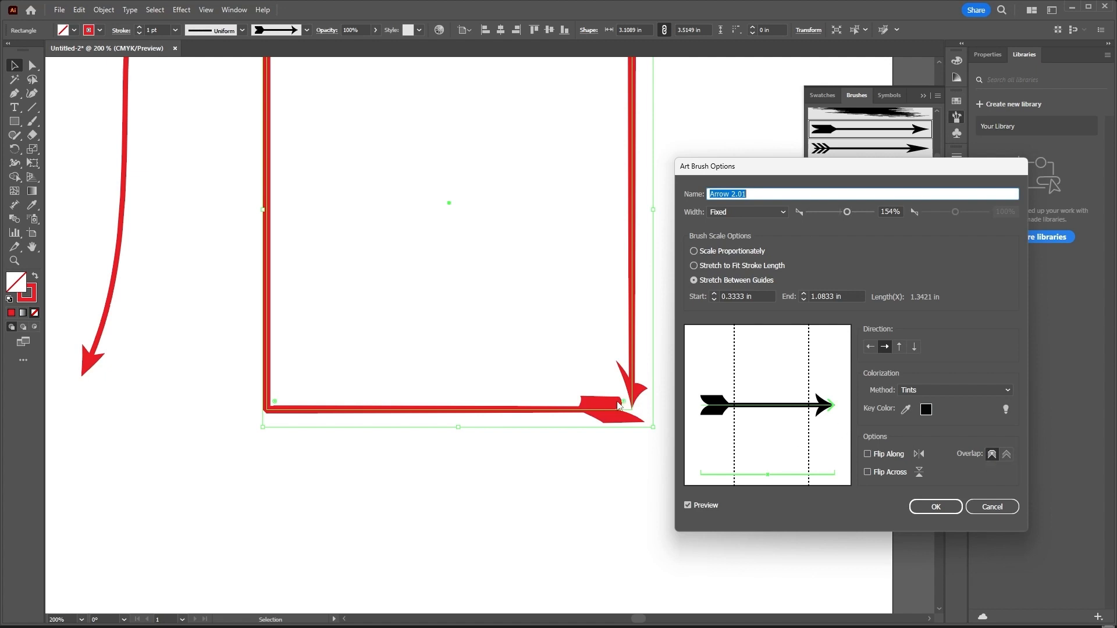
{"action": "left_click", "coordinate": [1007, 454]}
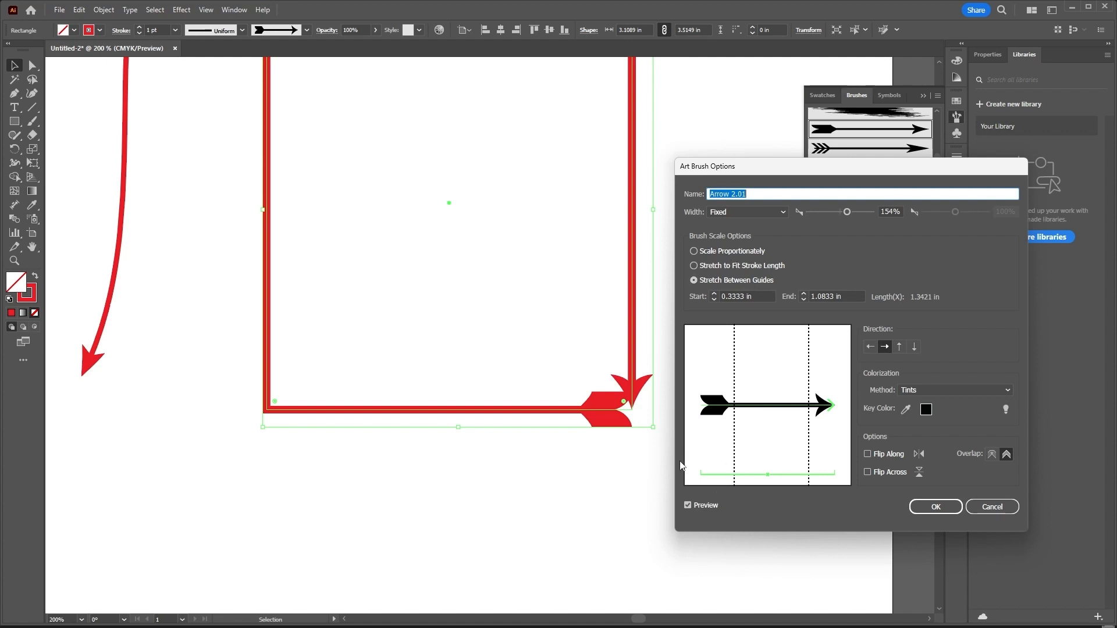
{"action": "left_click", "coordinate": [688, 506]}
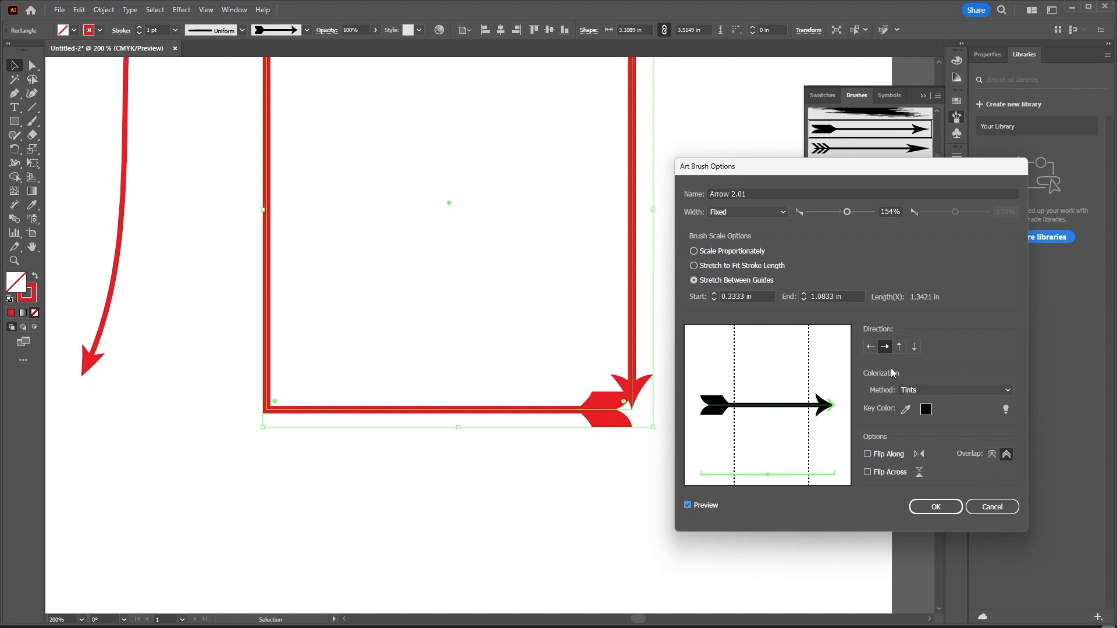
- Reverse the Arrow 2.01 brush direction so it points left and apply the change to the existing strokes
{"action": "left_click", "coordinate": [868, 348]}
{"action": "left_click", "coordinate": [939, 507]}
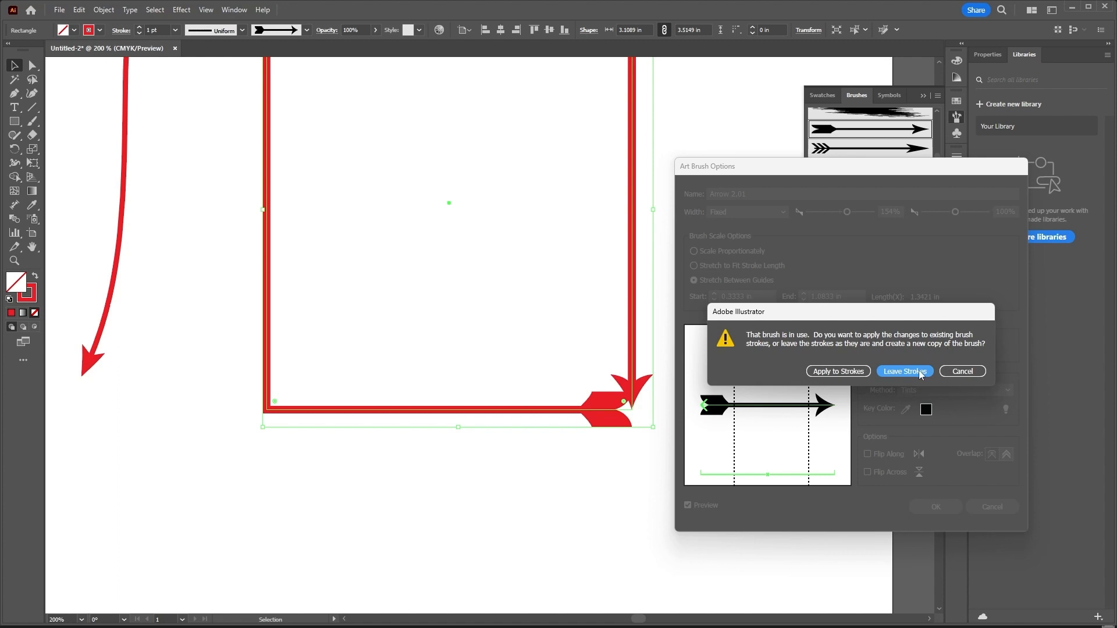
{"action": "left_click", "coordinate": [838, 372]}
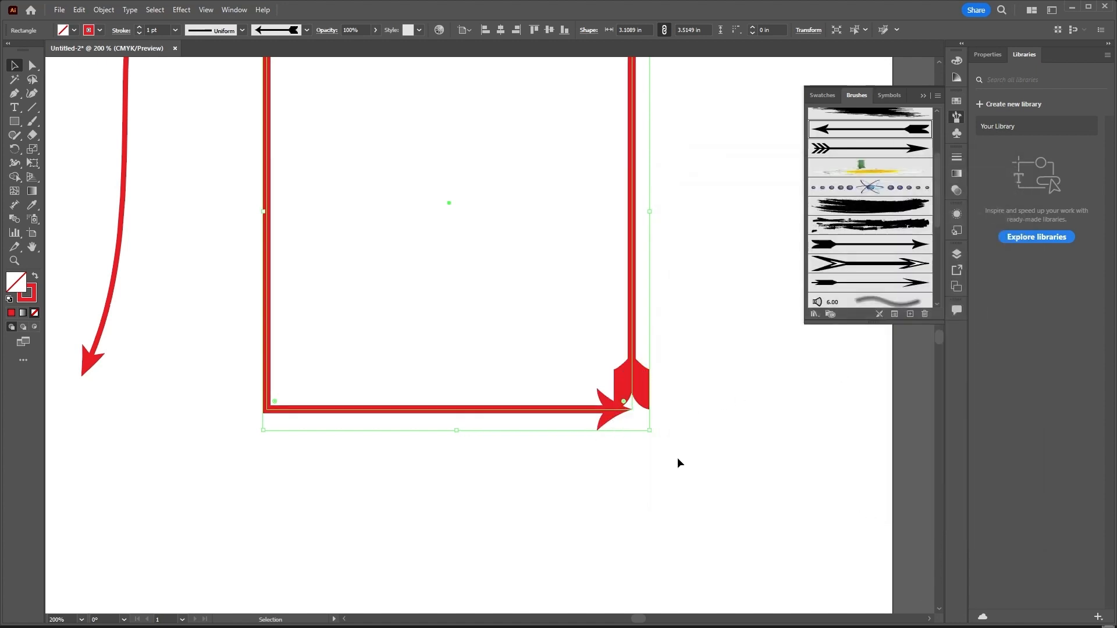
{"action": "scroll", "coordinate": [634, 439], "scroll_direction": "down", "scroll_amount": 1}
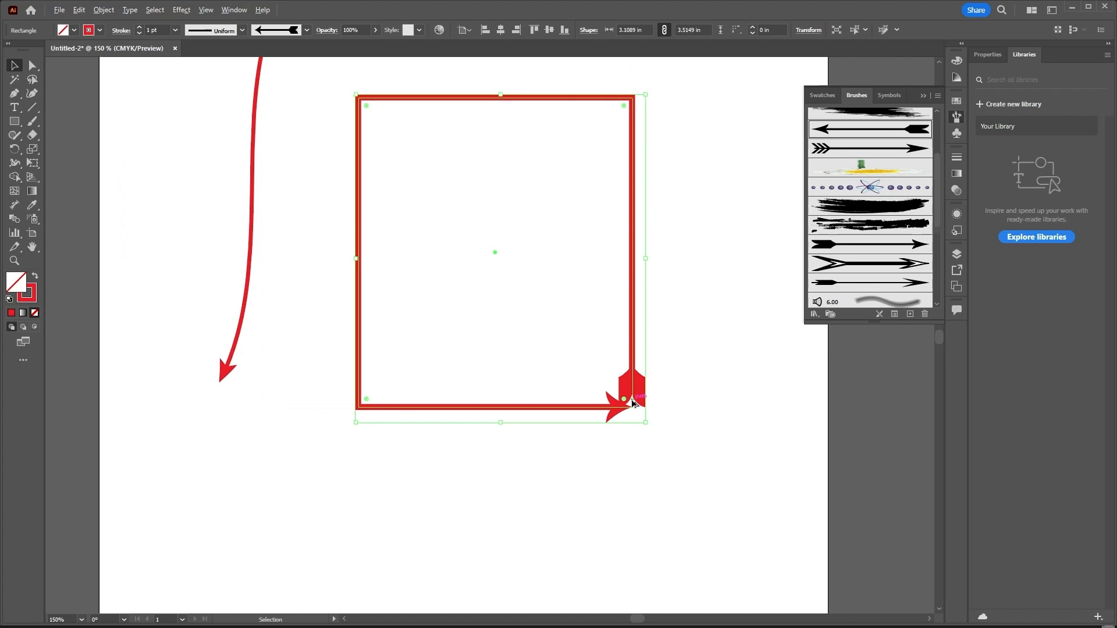
- Open the Artistic_Calligraphic brush library and try the 20 pt. Oval, 50 pt. Flat and 40 pt. Flat brushes on the rectangle
{"action": "left_click", "coordinate": [813, 314]}
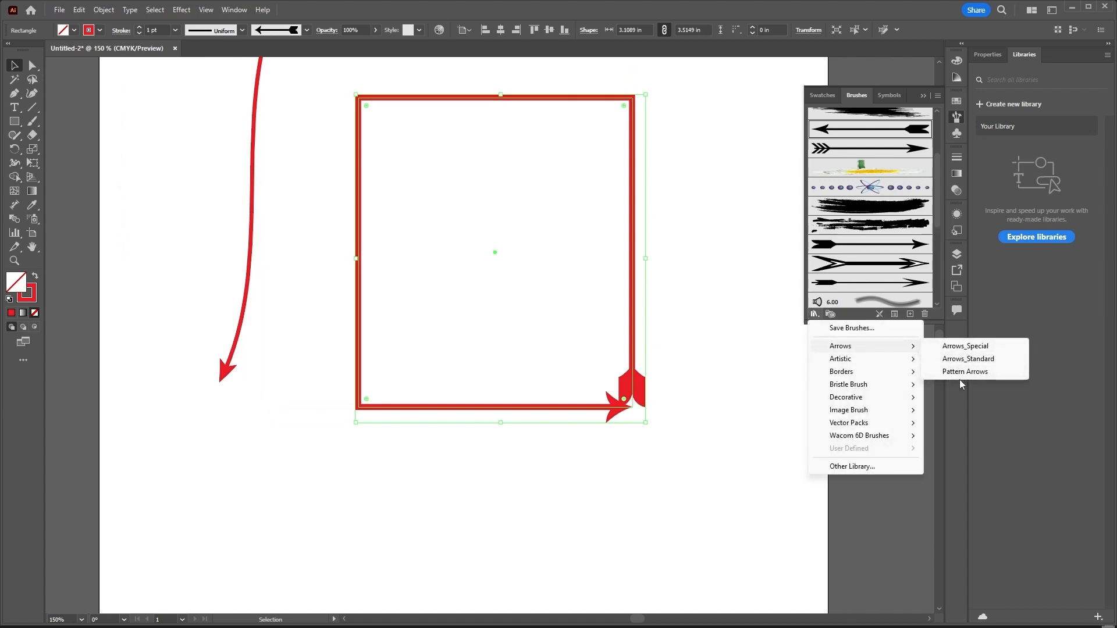
{"action": "mouse_move", "coordinate": [907, 359]}
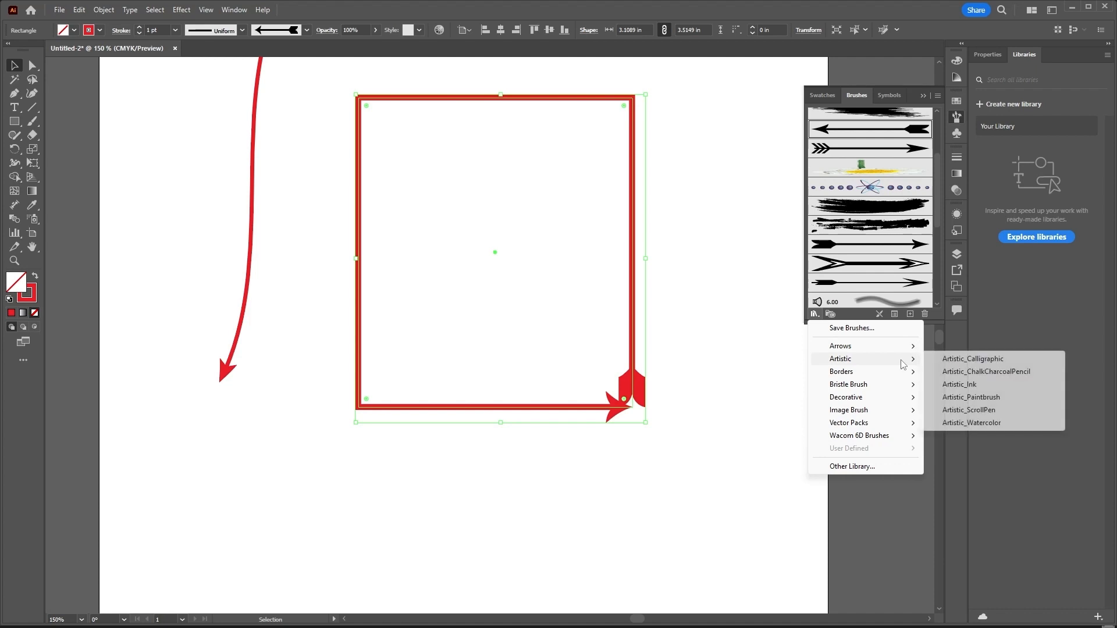
{"action": "left_click", "coordinate": [968, 359]}
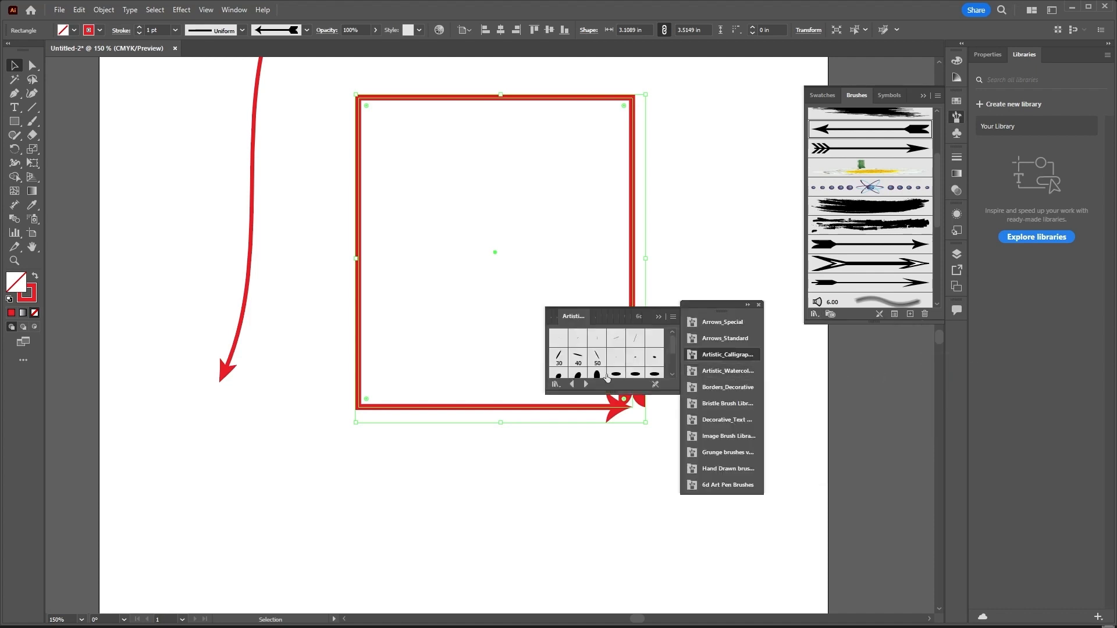
{"action": "left_click", "coordinate": [597, 375]}
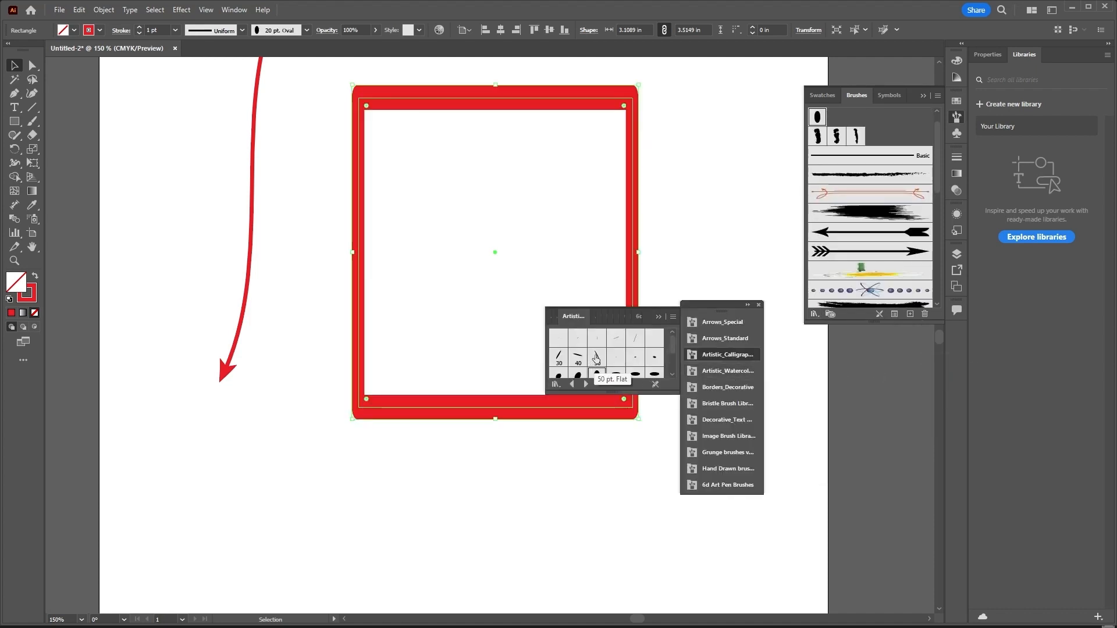
{"action": "left_click", "coordinate": [598, 356]}
{"action": "left_click", "coordinate": [582, 356]}
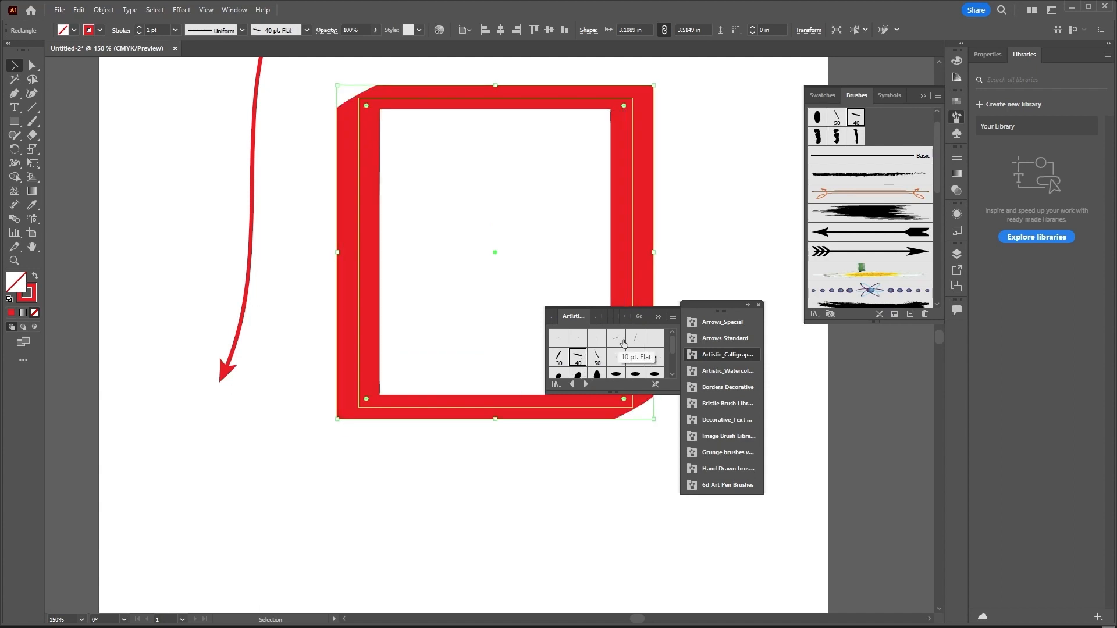
- Try a thin calligraphic brush and the 50 pt. Oval, return the rectangle to 20 pt. Oval, and close the library
{"action": "left_click", "coordinate": [636, 356]}
{"action": "left_click", "coordinate": [654, 375]}
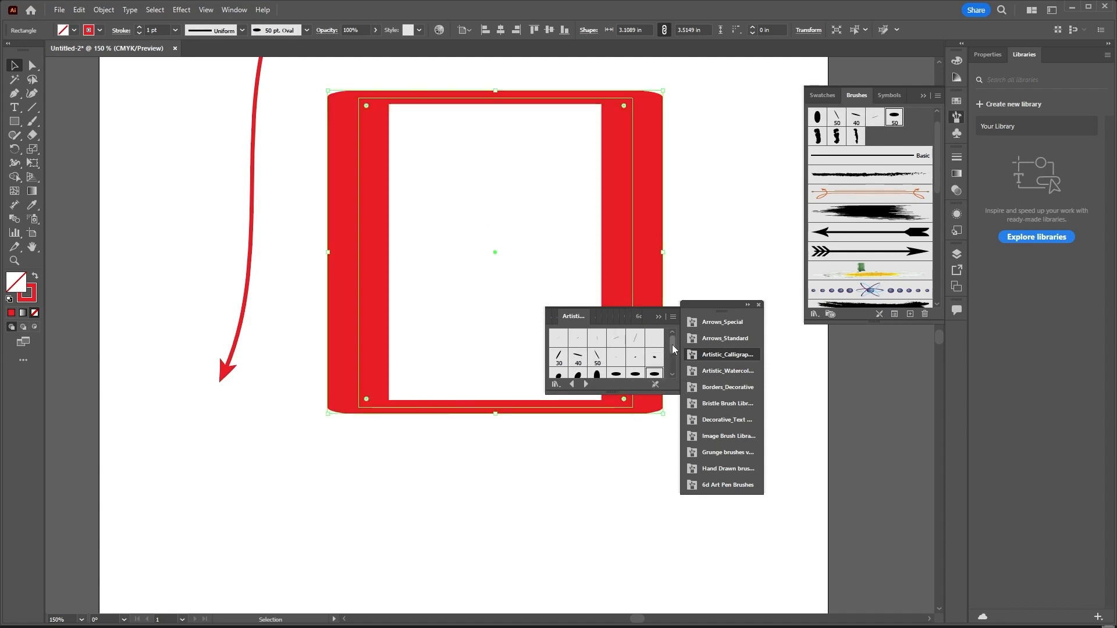
{"action": "scroll", "coordinate": [653, 372], "scroll_direction": "down", "scroll_amount": 2}
{"action": "left_click", "coordinate": [597, 336]}
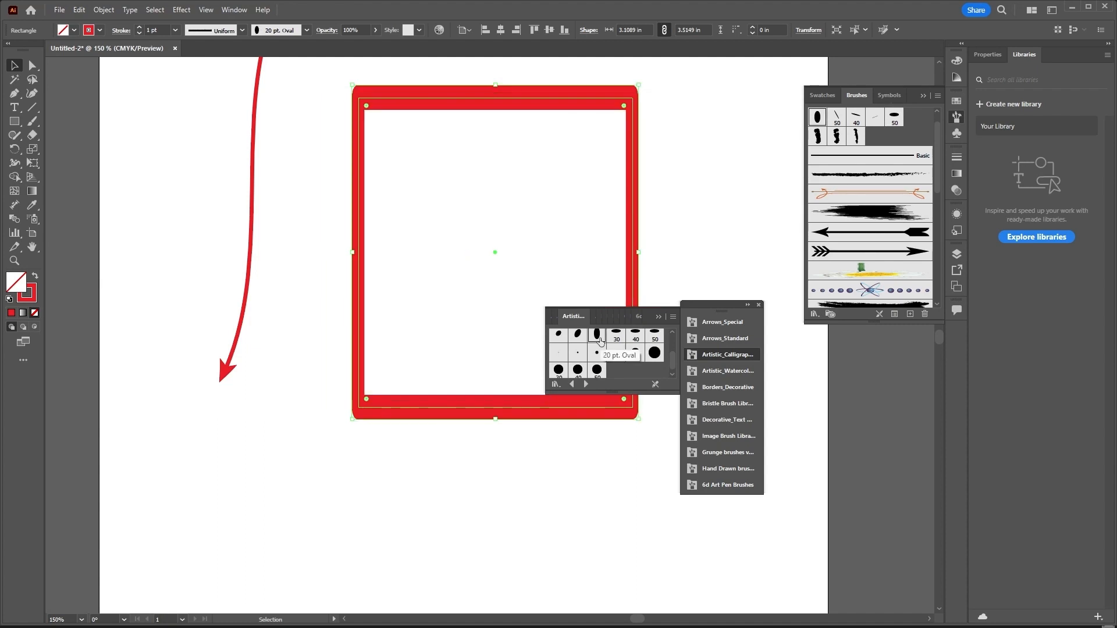
{"action": "left_click", "coordinate": [658, 317]}
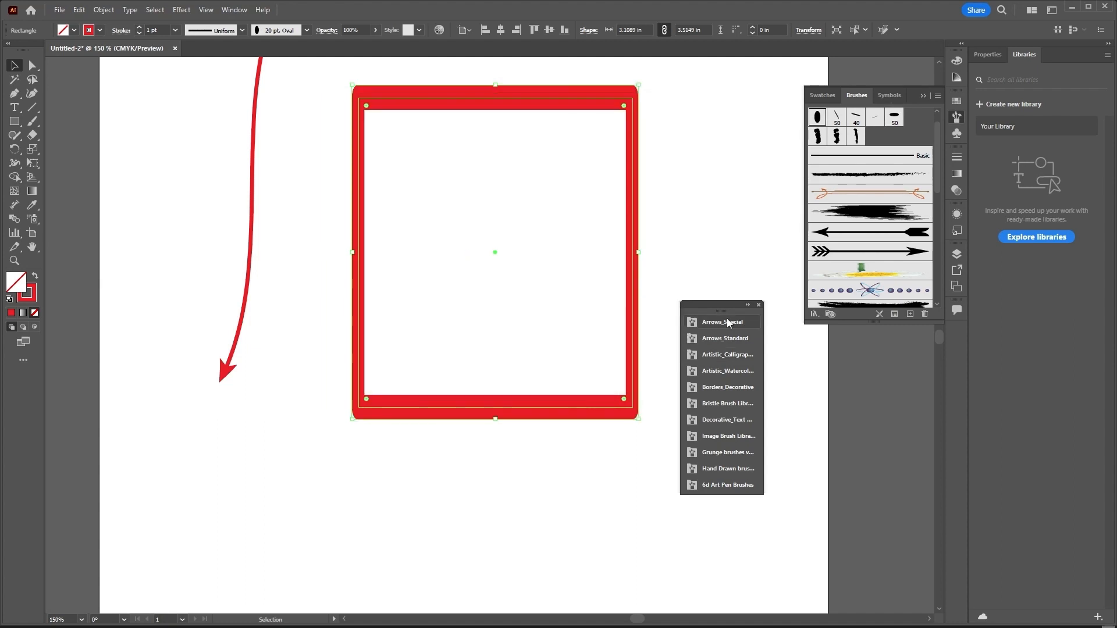
{"action": "left_click", "coordinate": [759, 306]}
- Open the Artistic_ChalkCharcoalPencil library and try Chalk, the thick solid brush and a rough charcoal brush on the rectangle
{"action": "left_click", "coordinate": [815, 315]}
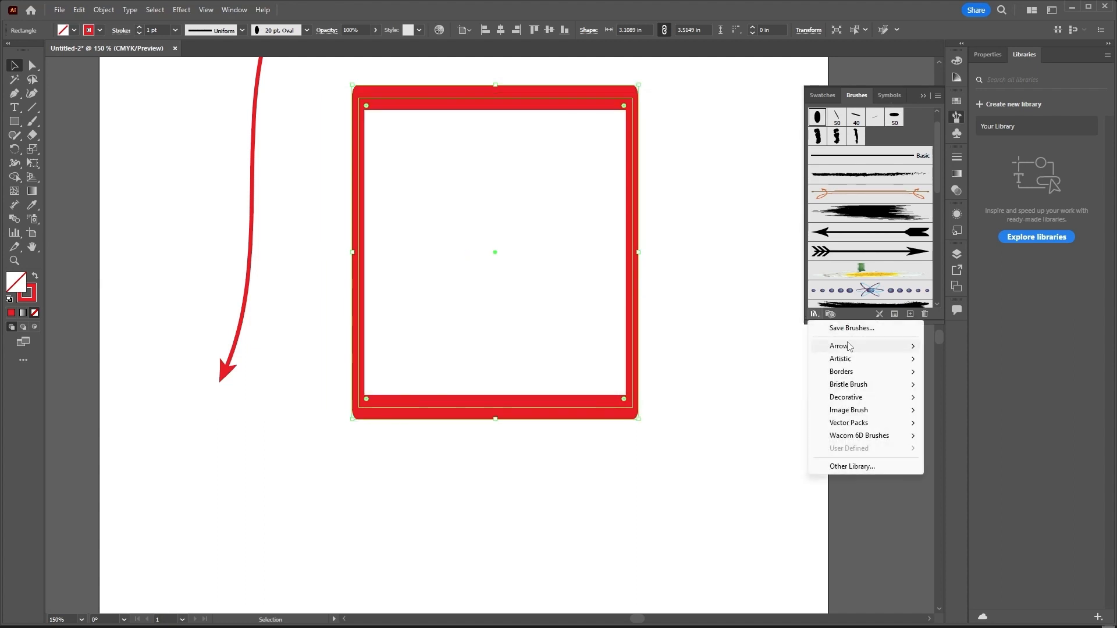
{"action": "mouse_move", "coordinate": [881, 362]}
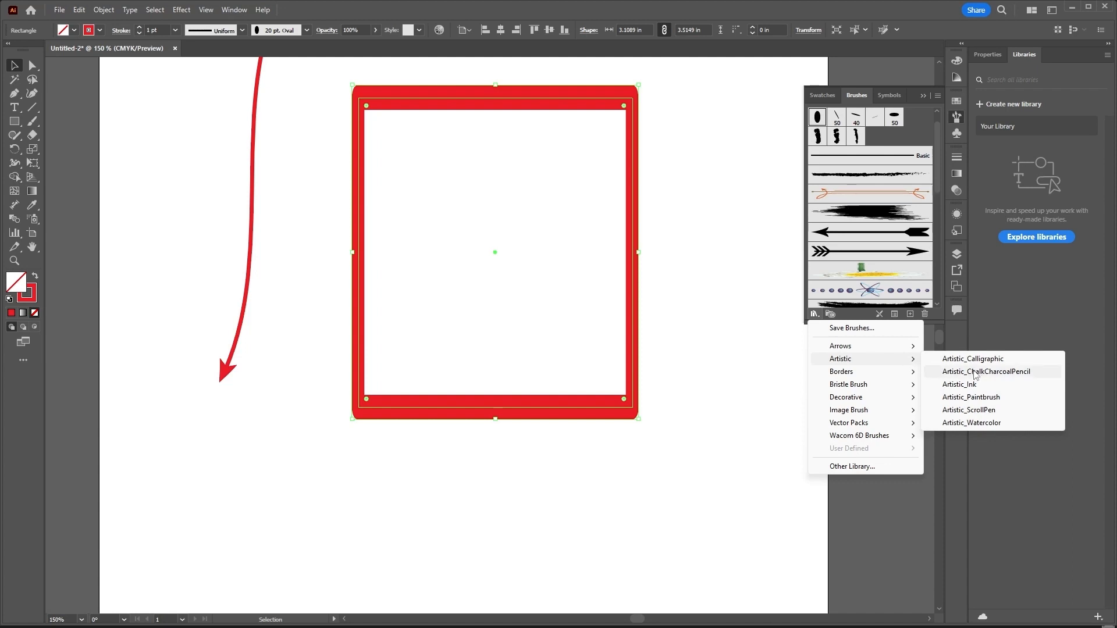
{"action": "left_click", "coordinate": [975, 374]}
{"action": "left_click", "coordinate": [641, 349]}
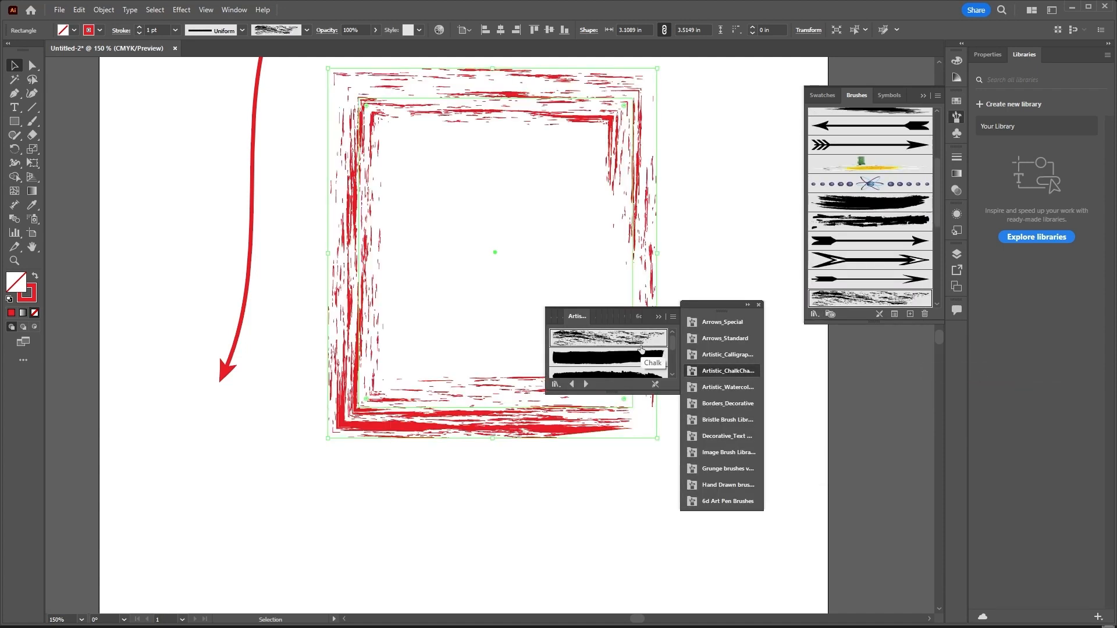
{"action": "left_click", "coordinate": [638, 356]}
{"action": "scroll", "coordinate": [636, 364], "scroll_direction": "down", "scroll_amount": 1}
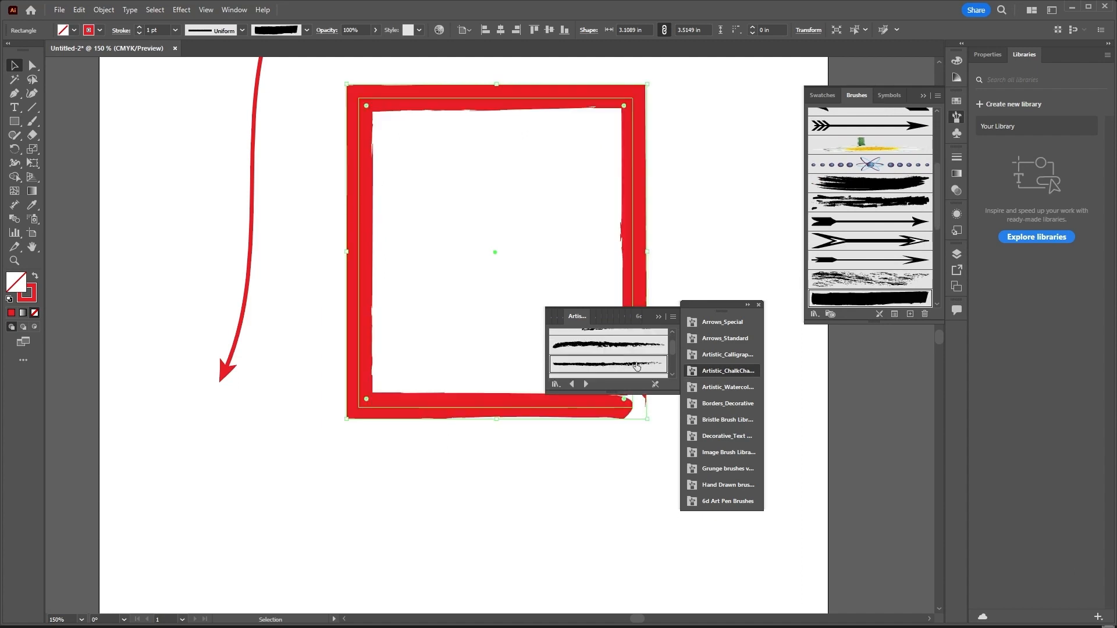
{"action": "left_click", "coordinate": [640, 349]}
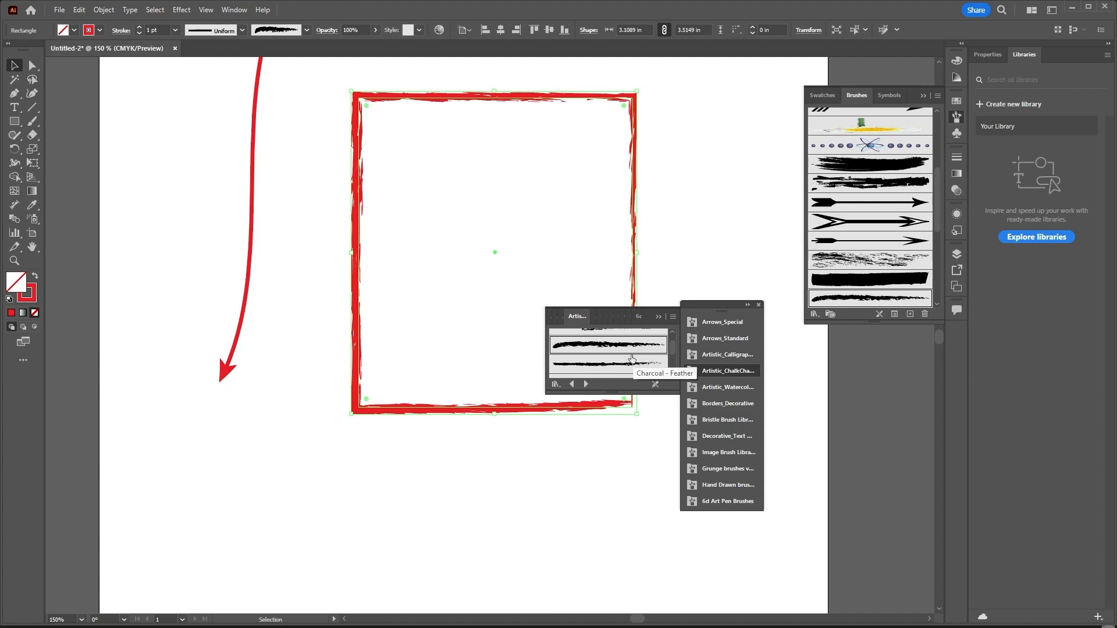
- Try further rough charcoal and pencil strokes on the rectangle, ending with a smoother tapered one, and close the library
{"action": "scroll", "coordinate": [630, 368], "scroll_direction": "down", "scroll_amount": 1}
{"action": "left_click", "coordinate": [617, 352]}
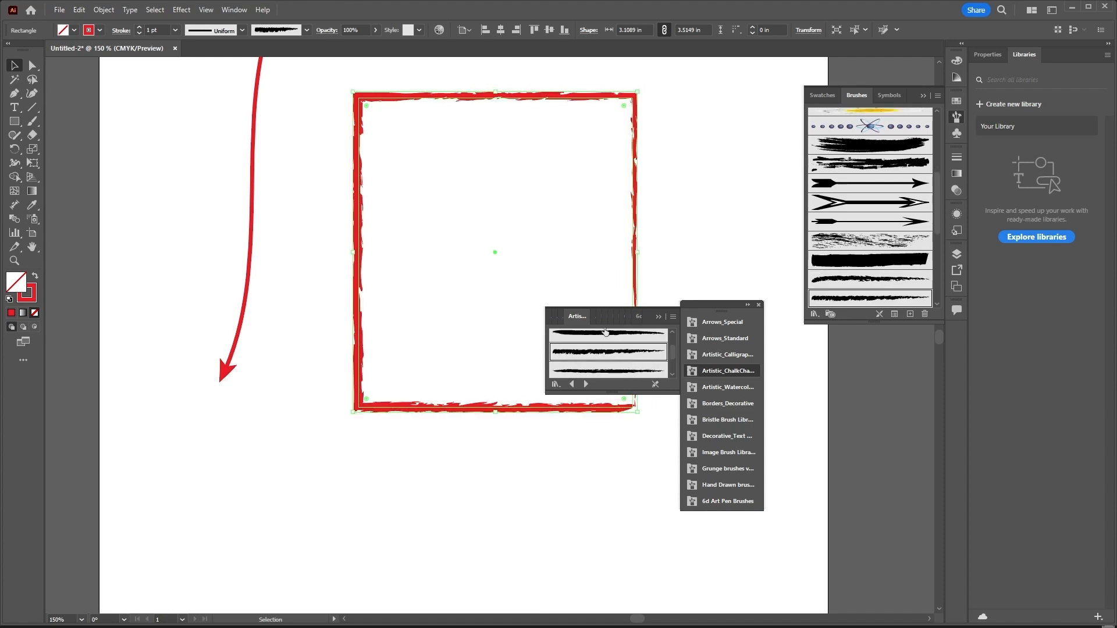
{"action": "left_click", "coordinate": [584, 376]}
{"action": "left_click", "coordinate": [599, 339]}
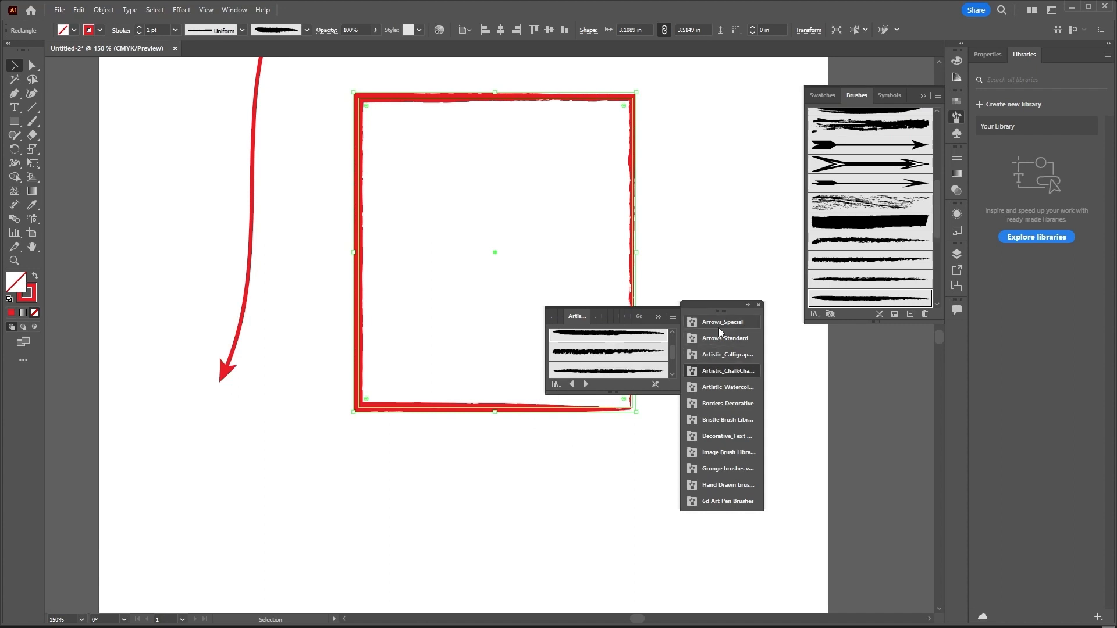
{"action": "left_click", "coordinate": [758, 305]}
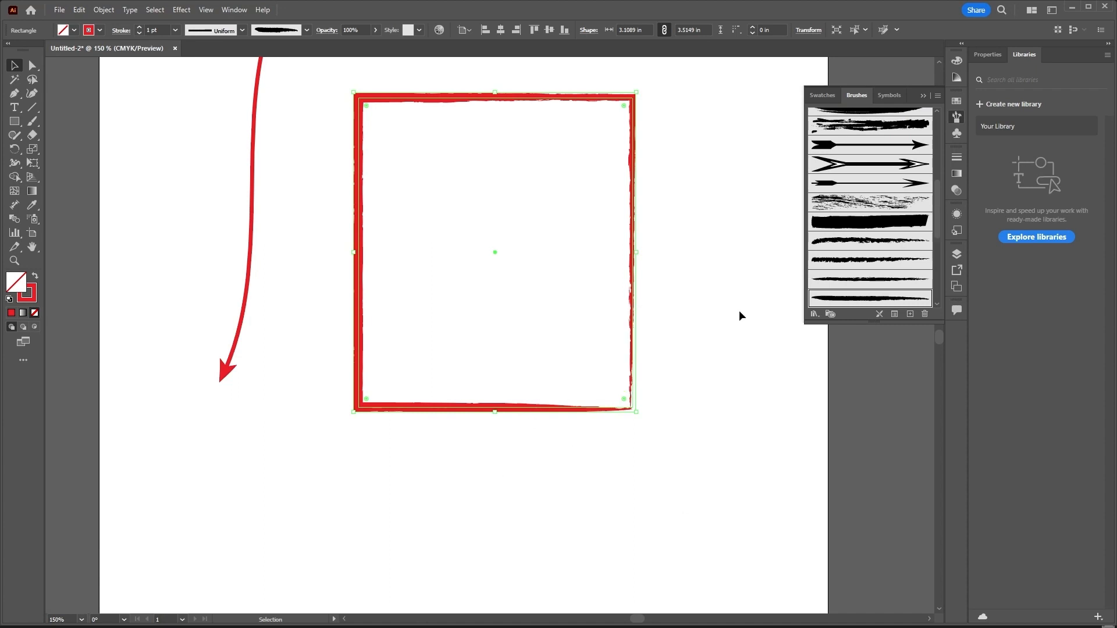
- Open the Borders_Dashed library and try Dashed Line 1.1 and a heavier dash pattern on the rectangle
{"action": "left_click", "coordinate": [814, 314]}
{"action": "mouse_move", "coordinate": [894, 377]}
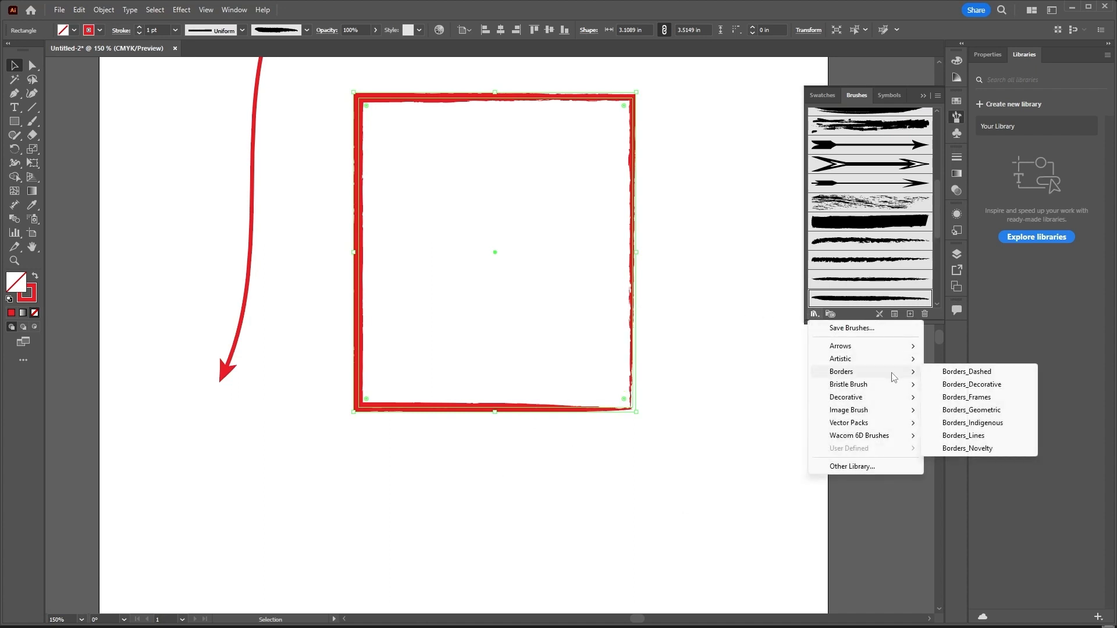
{"action": "left_click", "coordinate": [955, 374]}
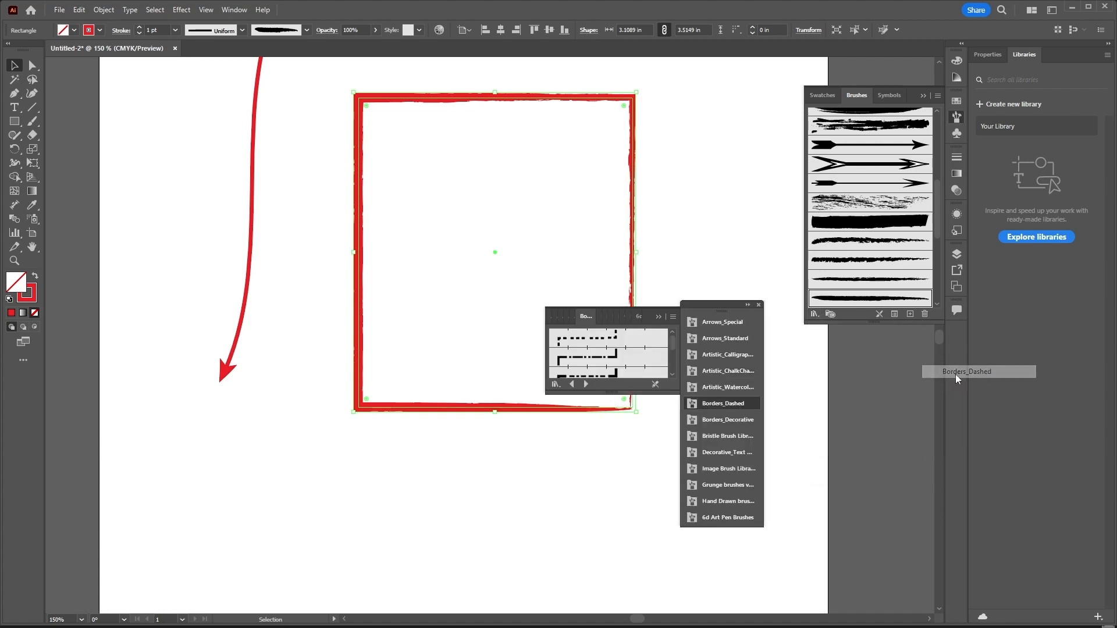
{"action": "left_click", "coordinate": [613, 345]}
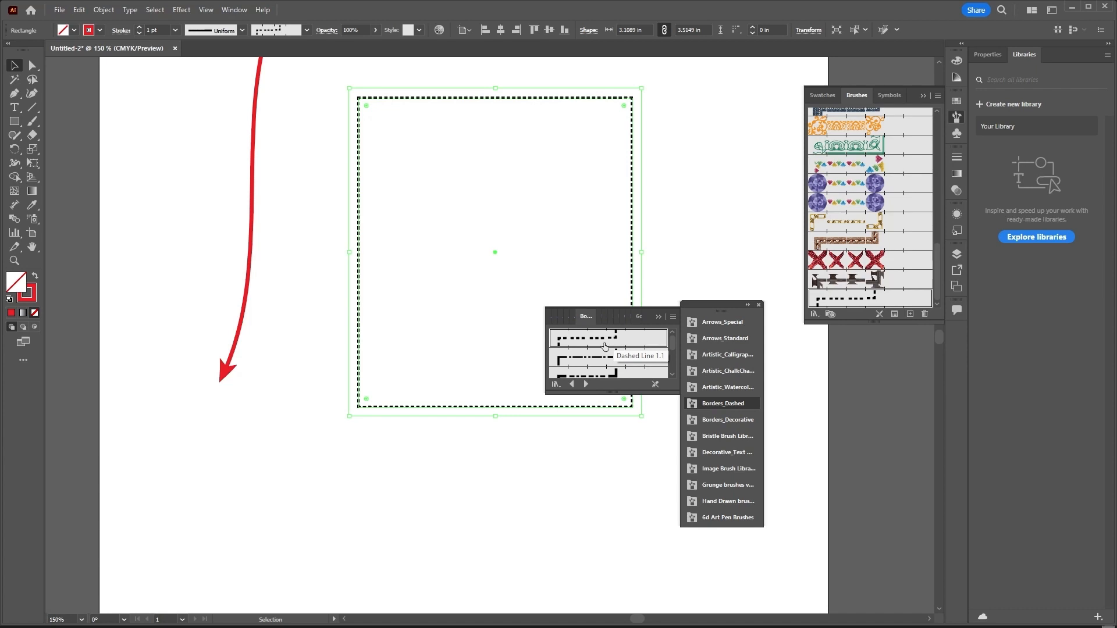
{"action": "scroll", "coordinate": [605, 346], "scroll_direction": "down", "scroll_amount": 1}
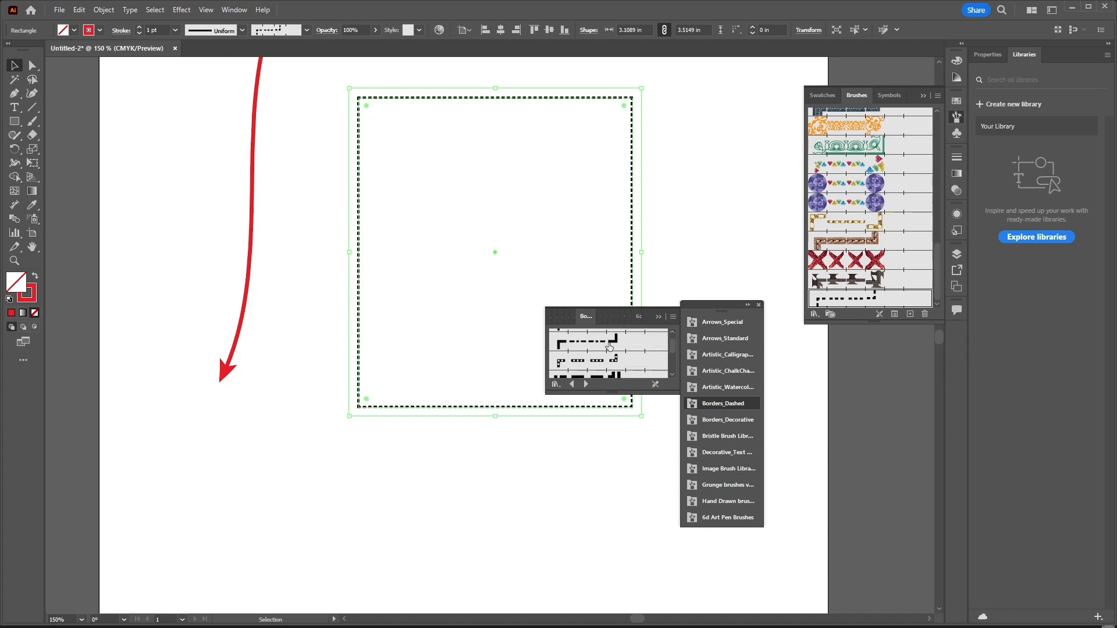
{"action": "left_click", "coordinate": [609, 345]}
{"action": "scroll", "coordinate": [611, 349], "scroll_direction": "down", "scroll_amount": 1}
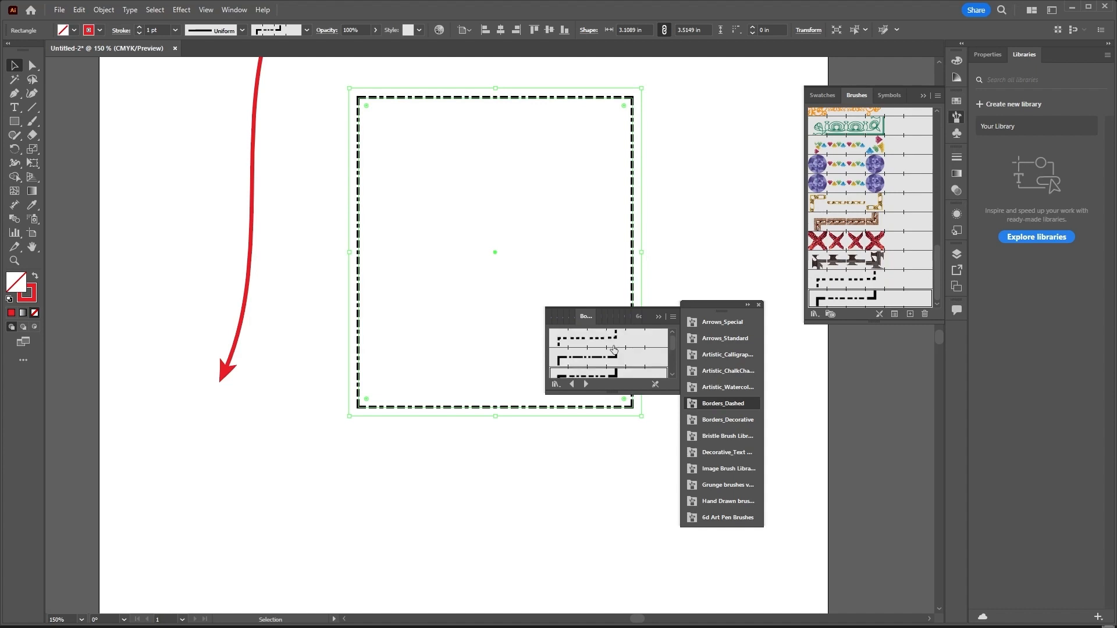
- Try the Dashed Circles 1.2 brush on the rectangle, replace it with Dashed Circles 1.1, and close the library
{"action": "scroll", "coordinate": [615, 353], "scroll_direction": "down", "scroll_amount": 1}
{"action": "left_click", "coordinate": [614, 368]}
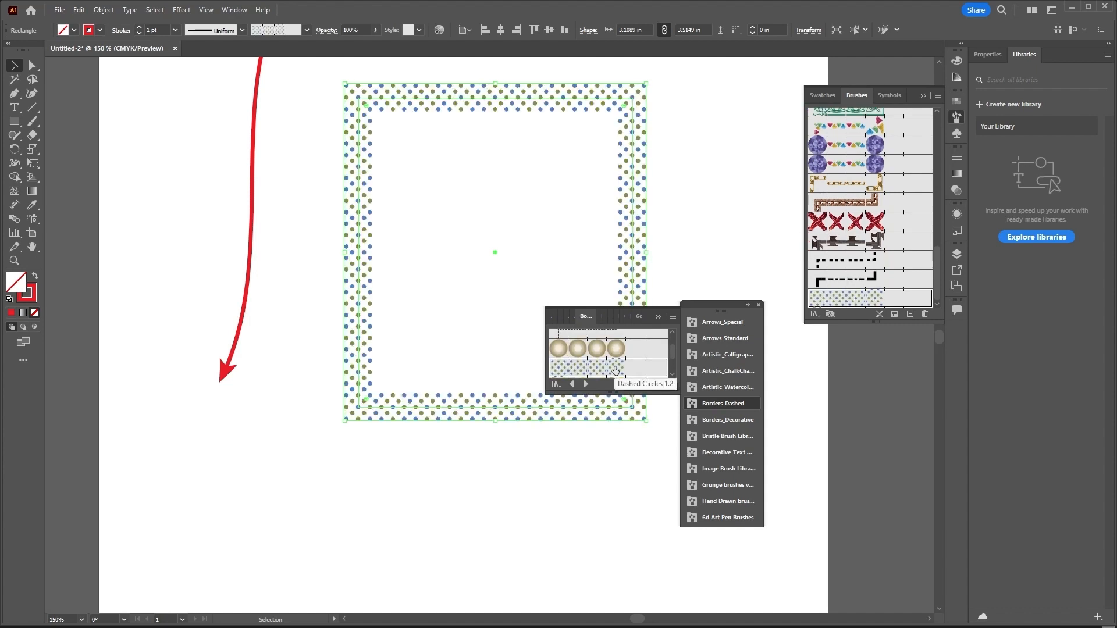
{"action": "left_click", "coordinate": [617, 353]}
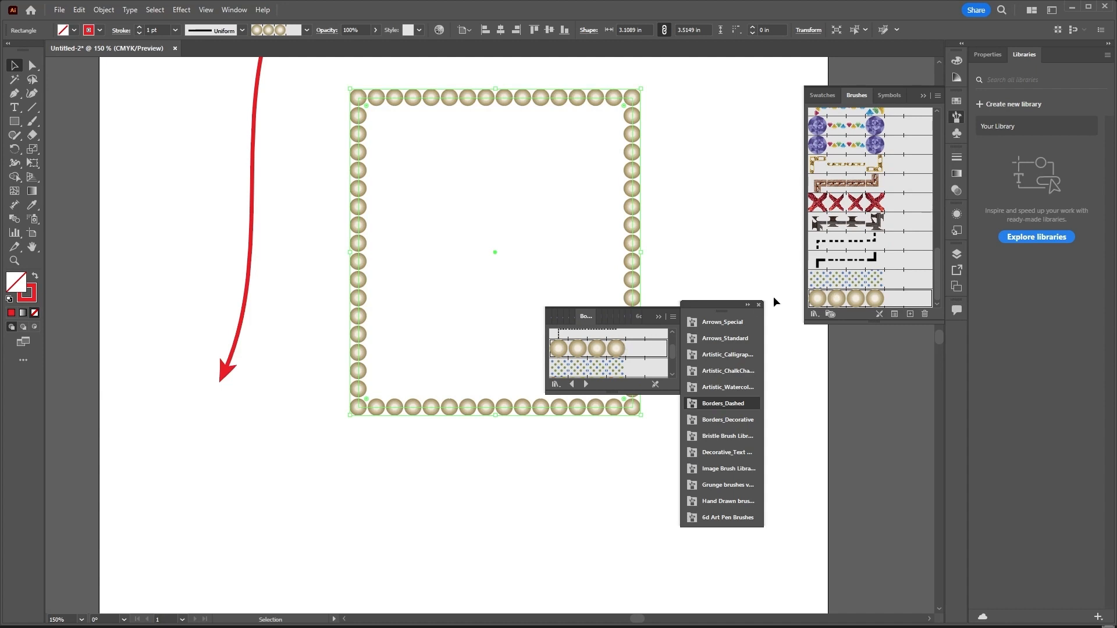
{"action": "left_click", "coordinate": [659, 316]}
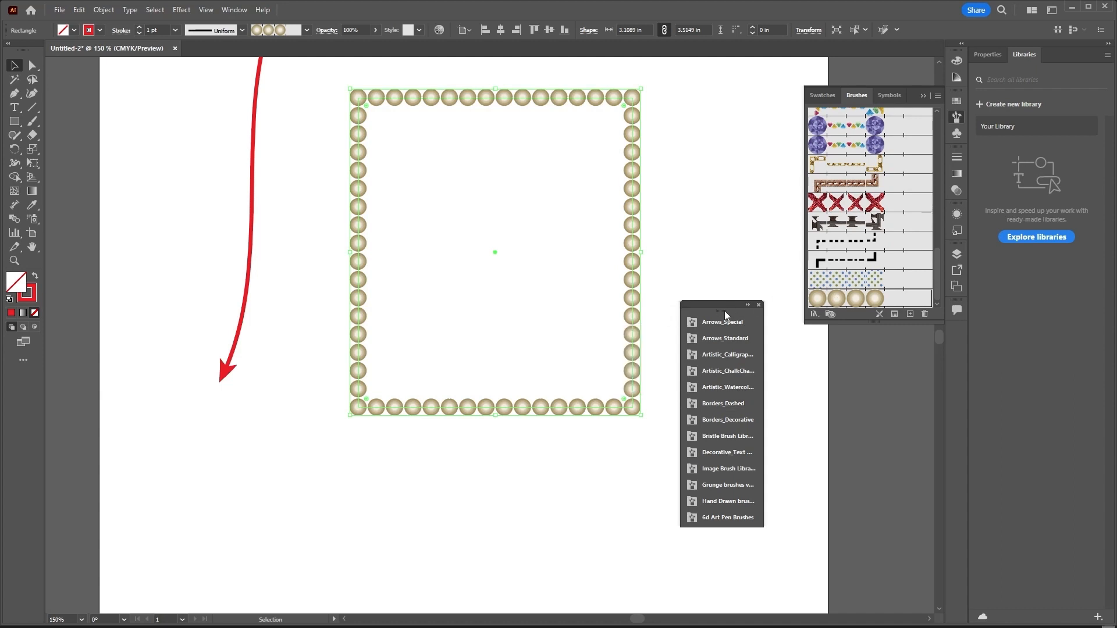
{"action": "left_click", "coordinate": [758, 304]}
- Open the Dashed Circles 1.1 brush options clear of the rectangle, and set its scale to Pressure with a 97% minimum
{"action": "double_click", "coordinate": [858, 299]}
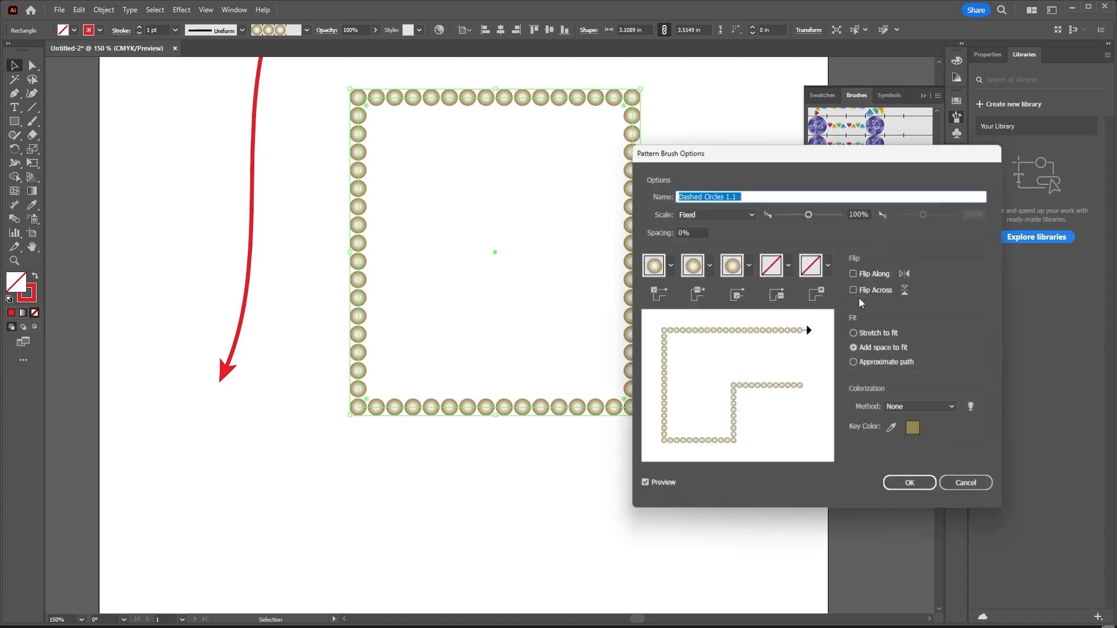
{"action": "left_click_drag", "start_coordinate": [793, 156], "coordinate": [839, 235]}
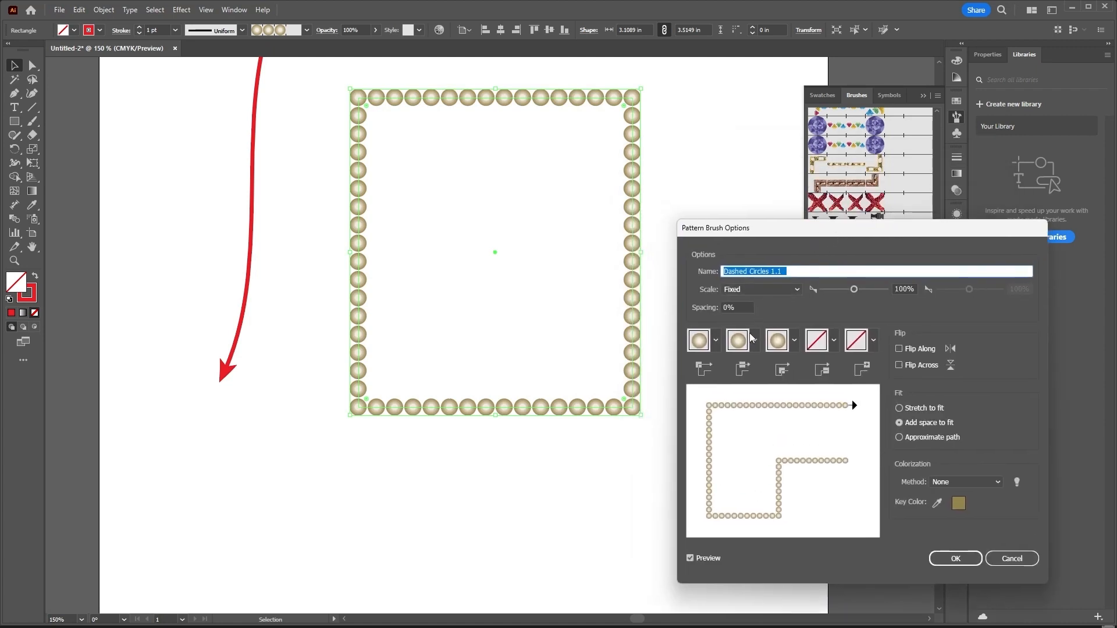
{"action": "left_click", "coordinate": [797, 289]}
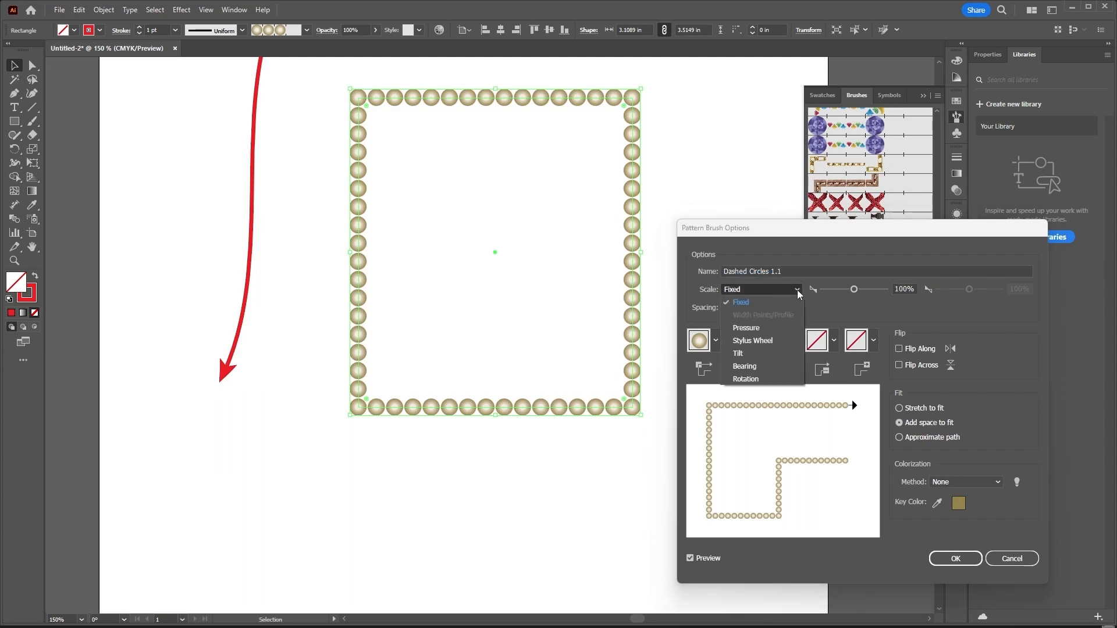
{"action": "left_click", "coordinate": [751, 327]}
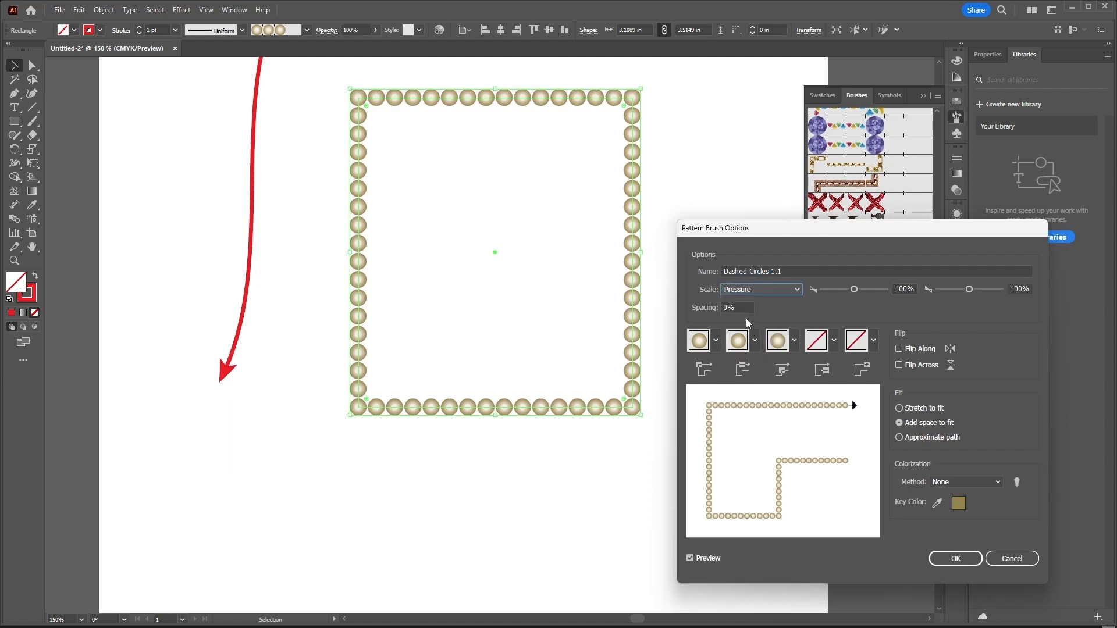
{"action": "left_click_drag", "start_coordinate": [853, 291], "coordinate": [856, 292]}
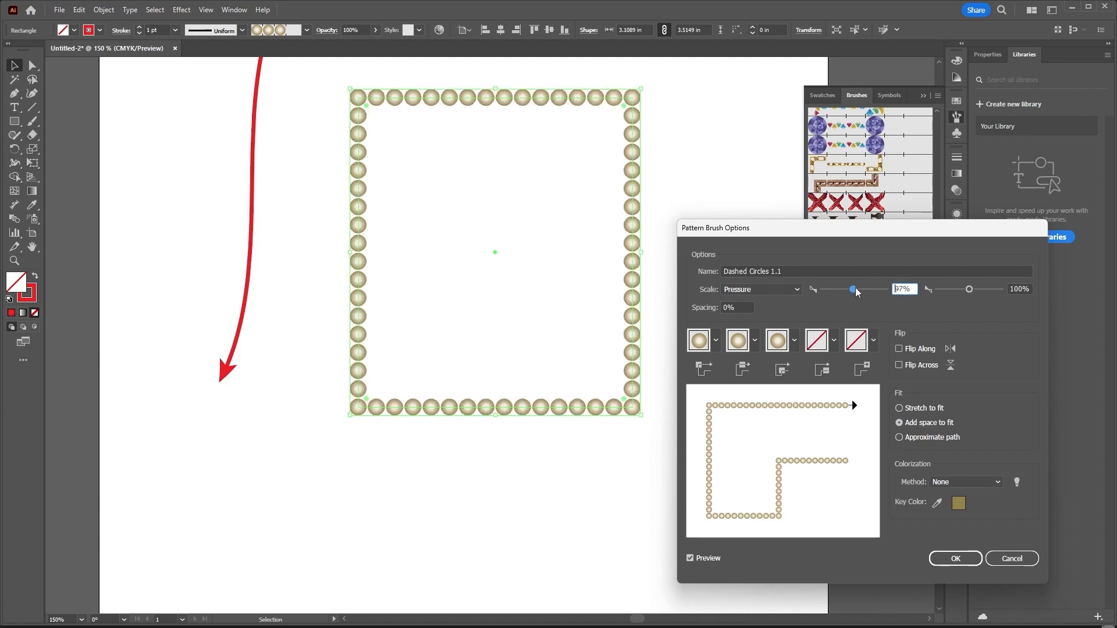
- Try the Auto-Centered and Auto-Sliced outer corner tiles for the Dashed Circles 1.1 brush, and cancel the brush options
{"action": "left_click", "coordinate": [715, 341]}
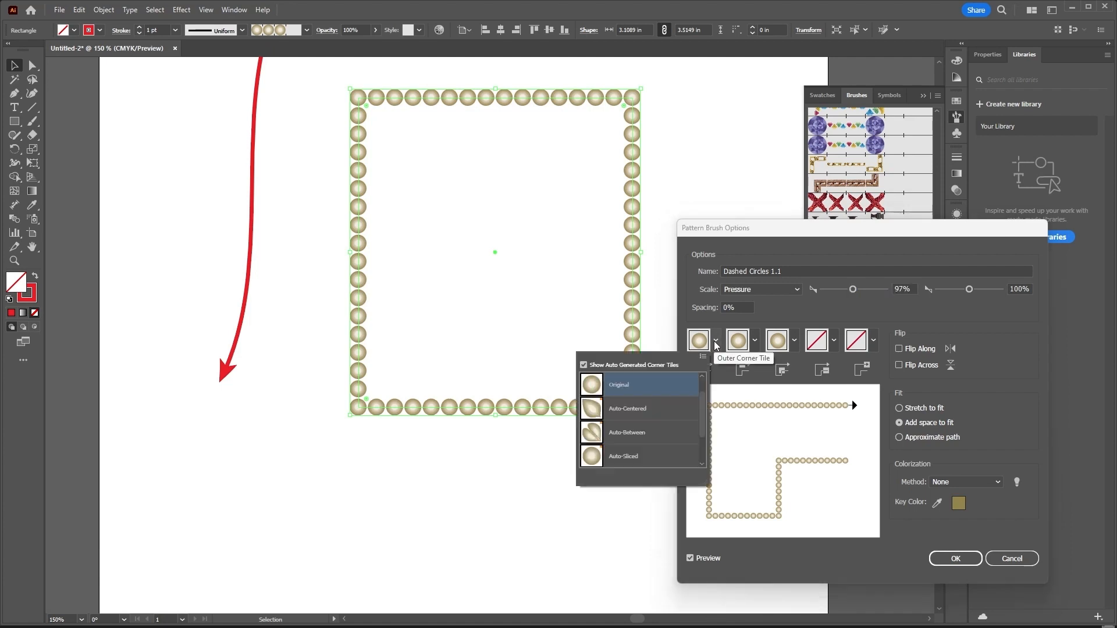
{"action": "left_click", "coordinate": [598, 418]}
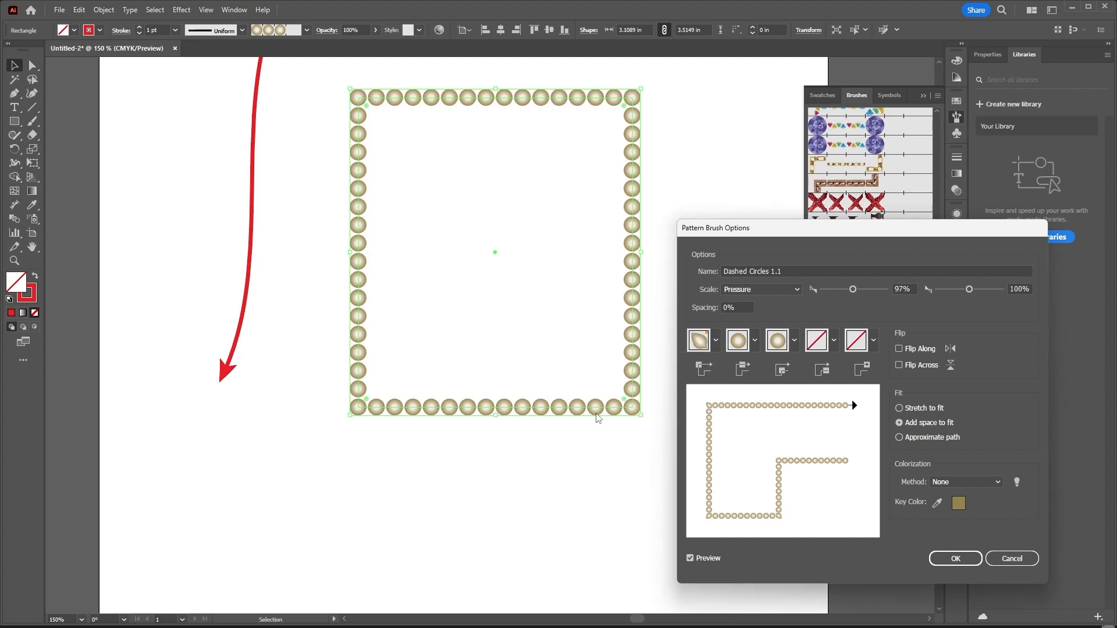
{"action": "left_click", "coordinate": [716, 340]}
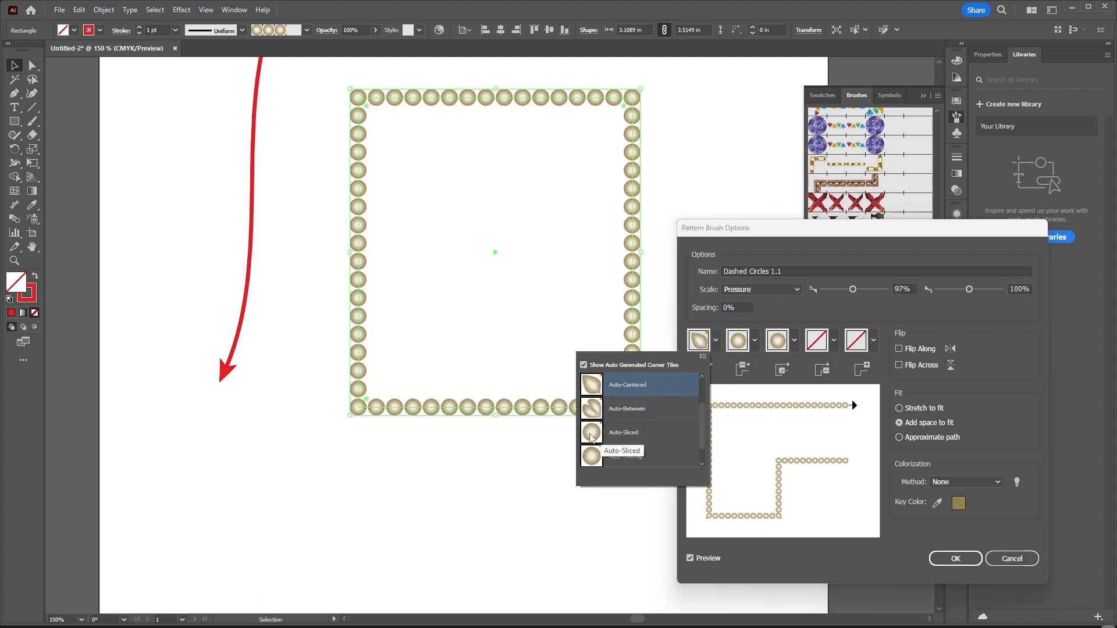
{"action": "left_click", "coordinate": [591, 437]}
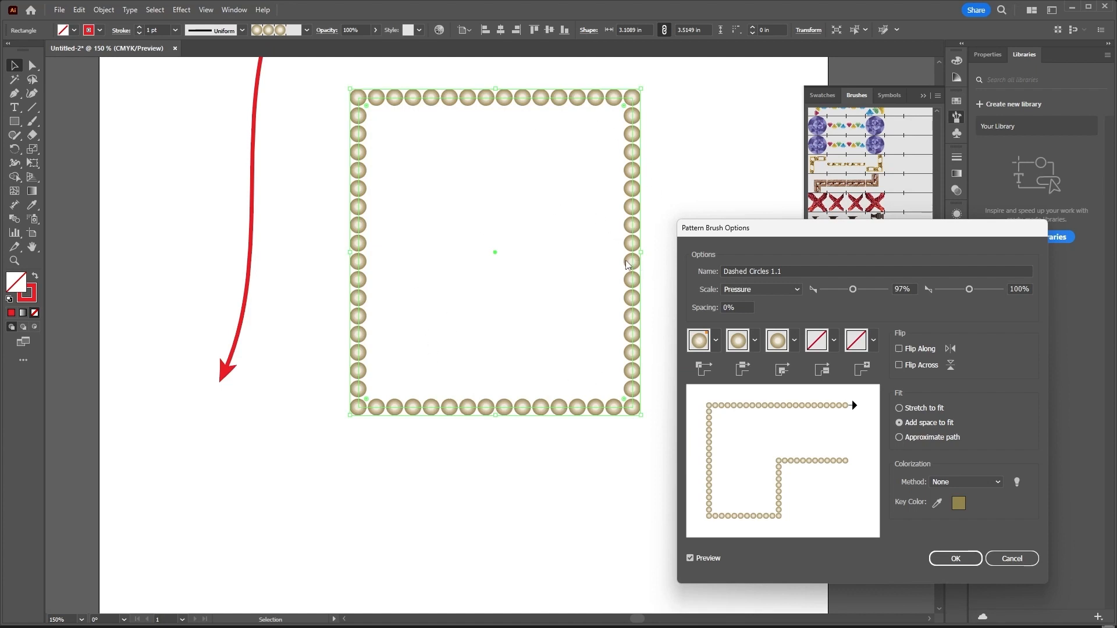
{"action": "left_click", "coordinate": [992, 557]}
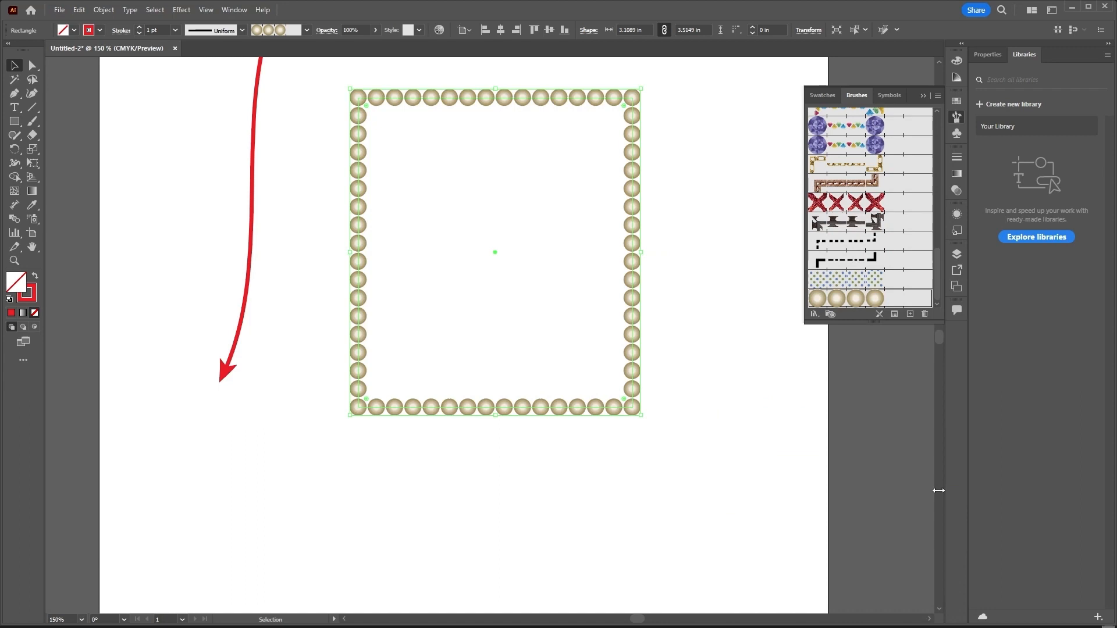
- Open the Borders_Decorative library, apply its border of multicoloured gems with round purple corner stones to the rectangle, and close the library
{"action": "left_click", "coordinate": [814, 315]}
{"action": "mouse_move", "coordinate": [890, 389]}
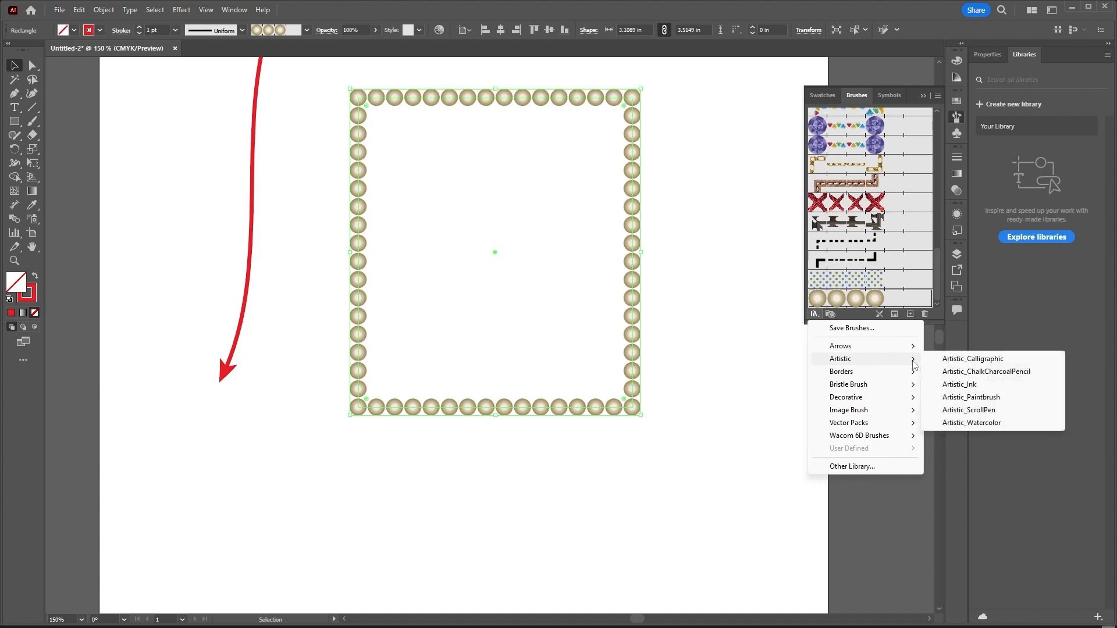
{"action": "mouse_move", "coordinate": [906, 372]}
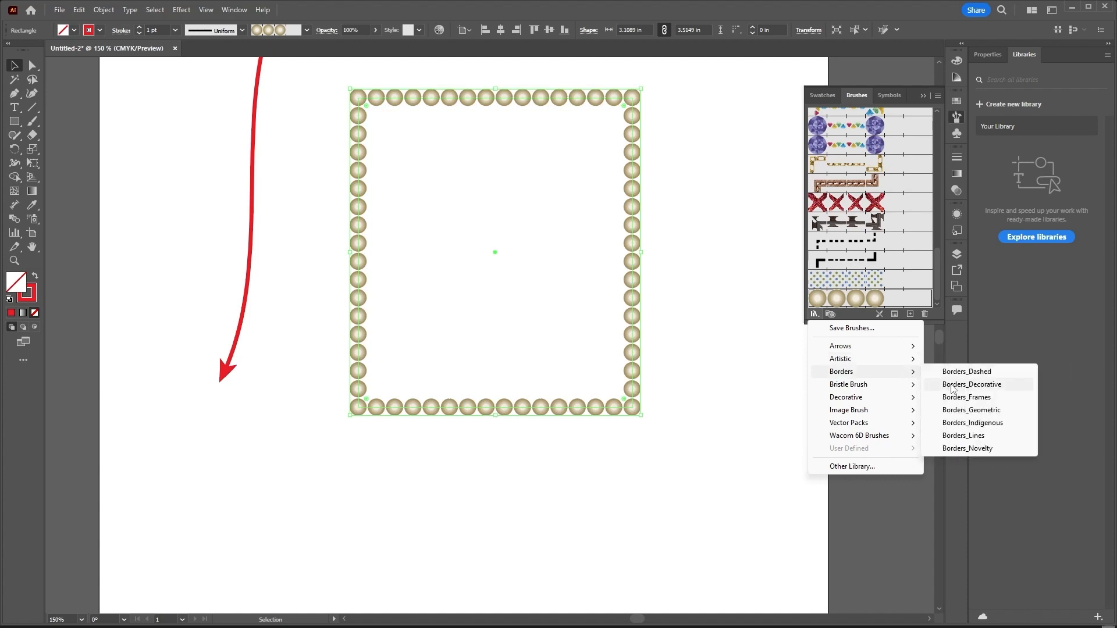
{"action": "left_click", "coordinate": [982, 389]}
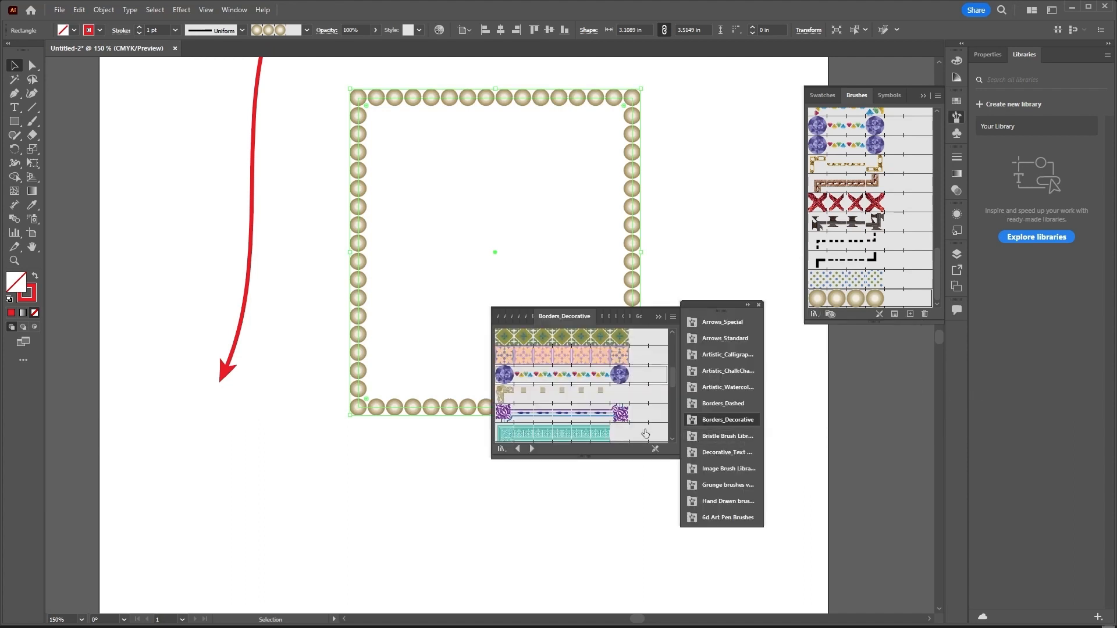
{"action": "left_click", "coordinate": [605, 379]}
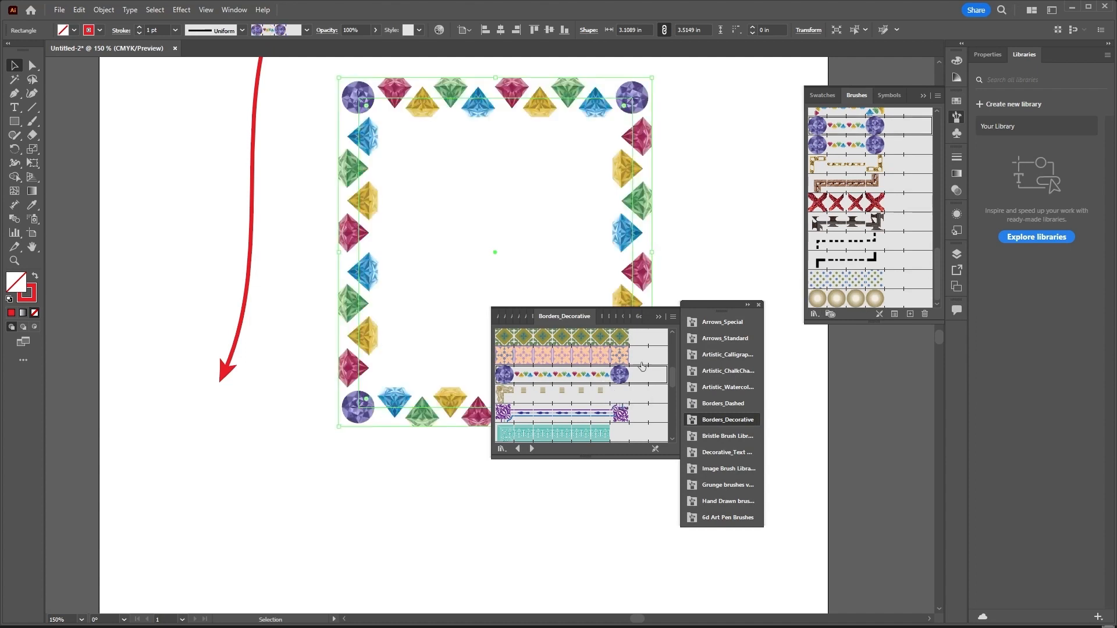
{"action": "left_click", "coordinate": [759, 306]}
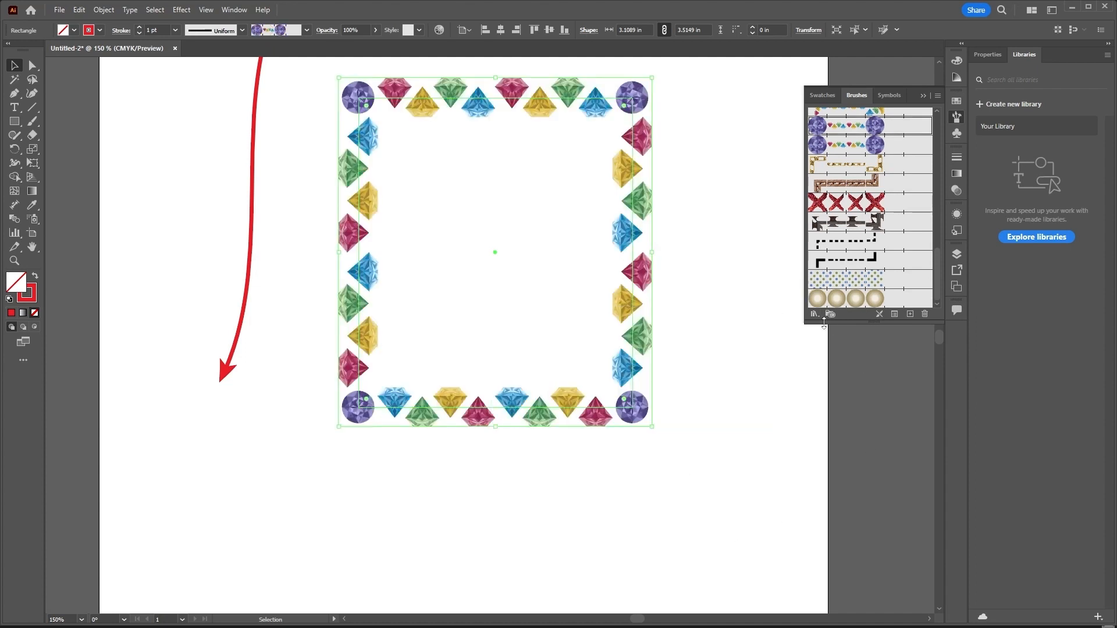
- Apply the Gemstones 3 brush to the rectangle, open its options, and try the Auto-Centered and Auto-Between outer corner tiles
{"action": "double_click", "coordinate": [866, 145]}
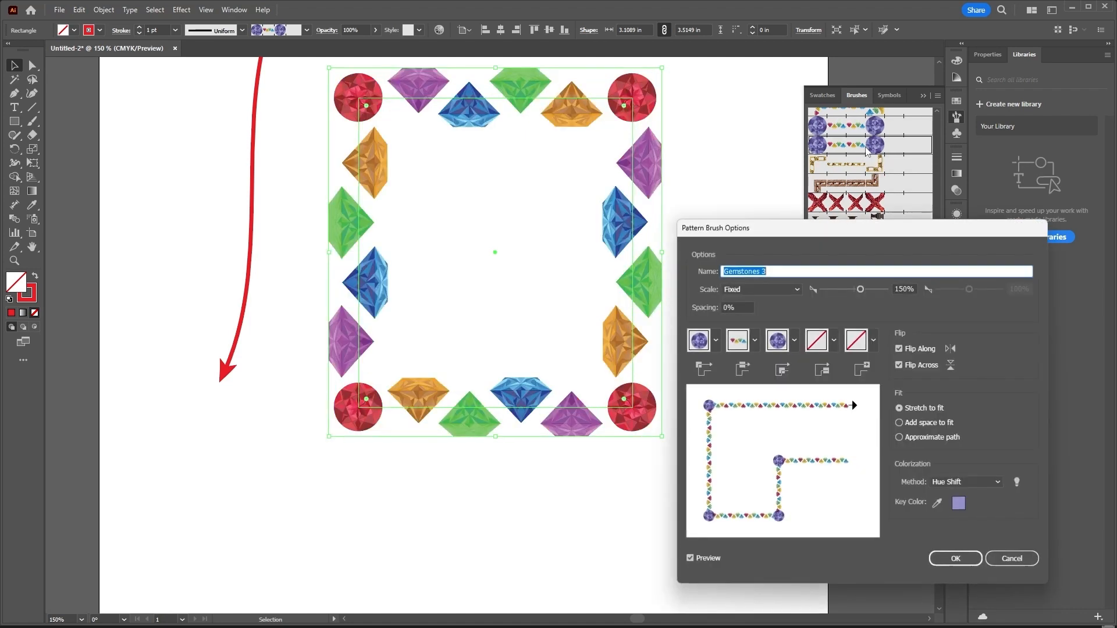
{"action": "left_click", "coordinate": [715, 344]}
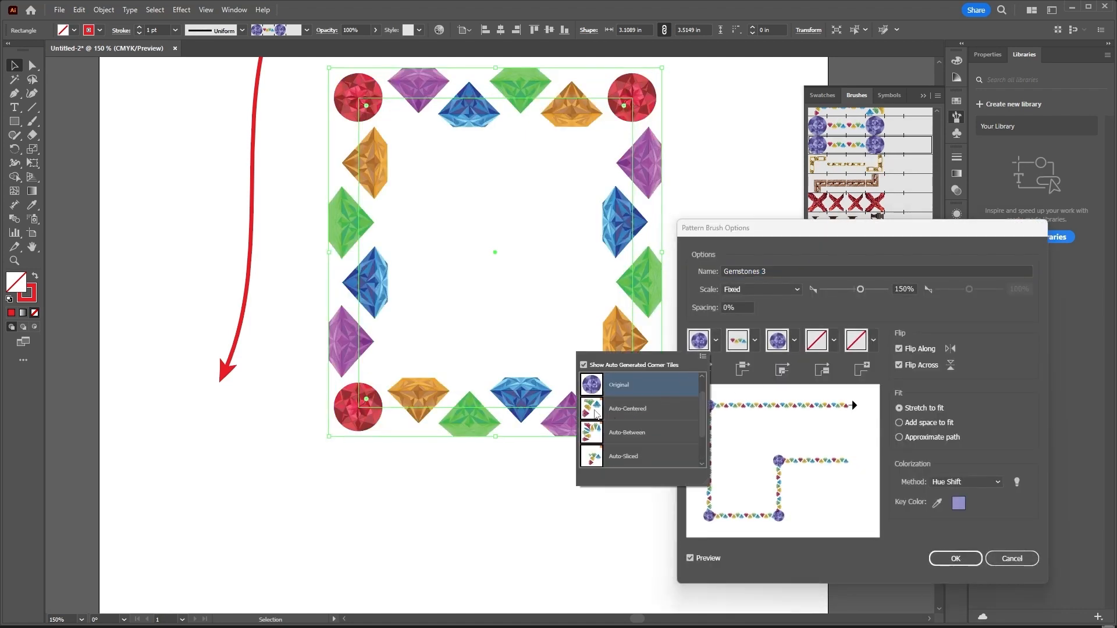
{"action": "left_click", "coordinate": [596, 411]}
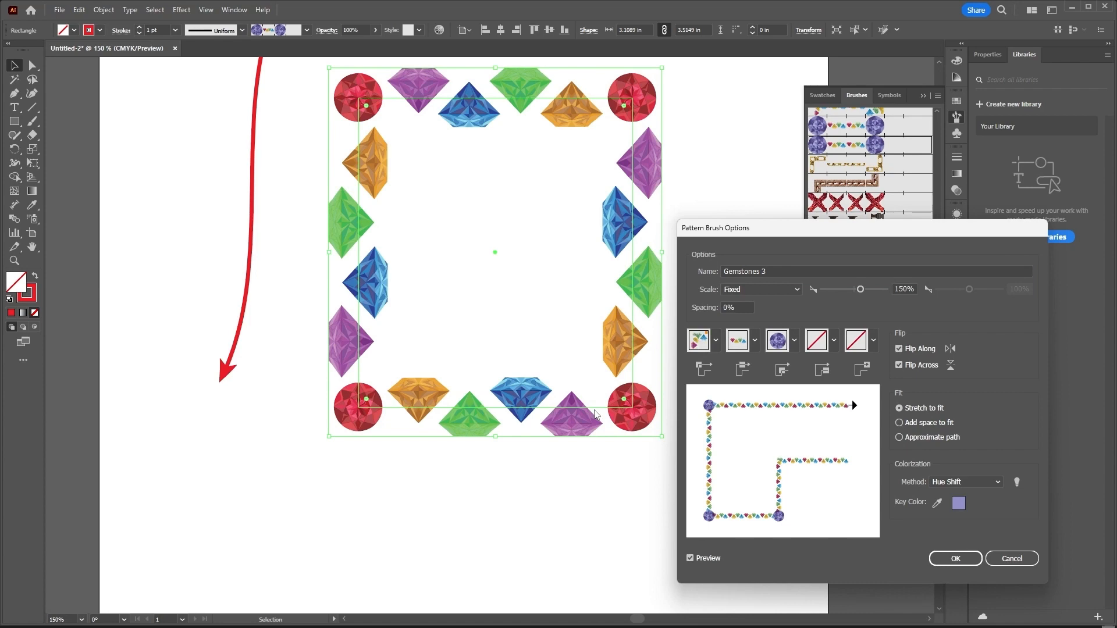
{"action": "left_click", "coordinate": [691, 559]}
{"action": "left_click", "coordinate": [703, 369]}
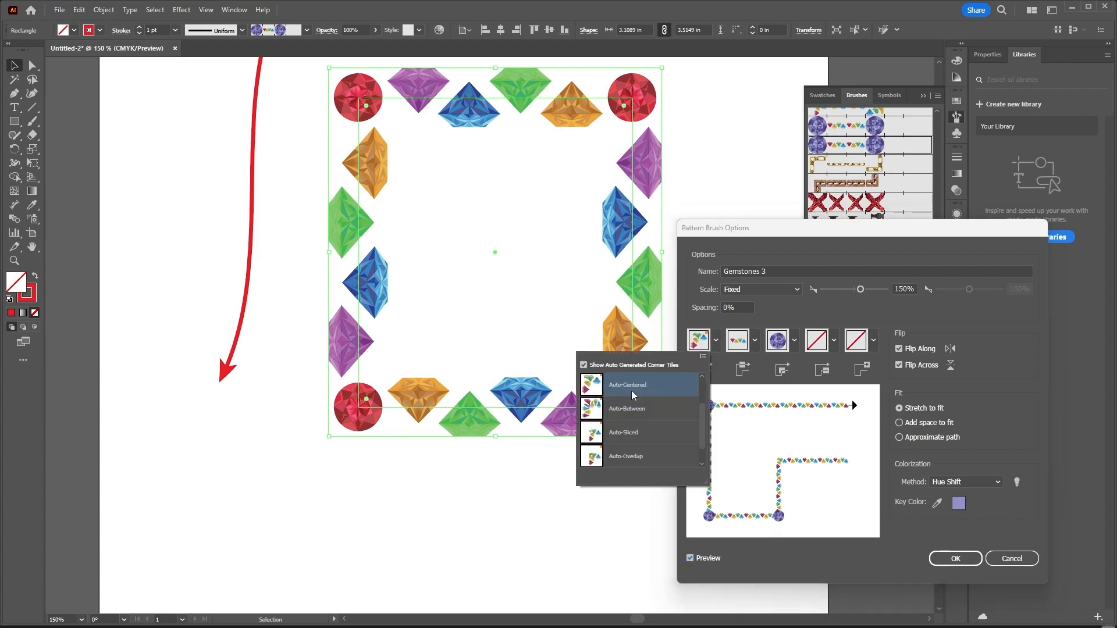
{"action": "left_click", "coordinate": [621, 415]}
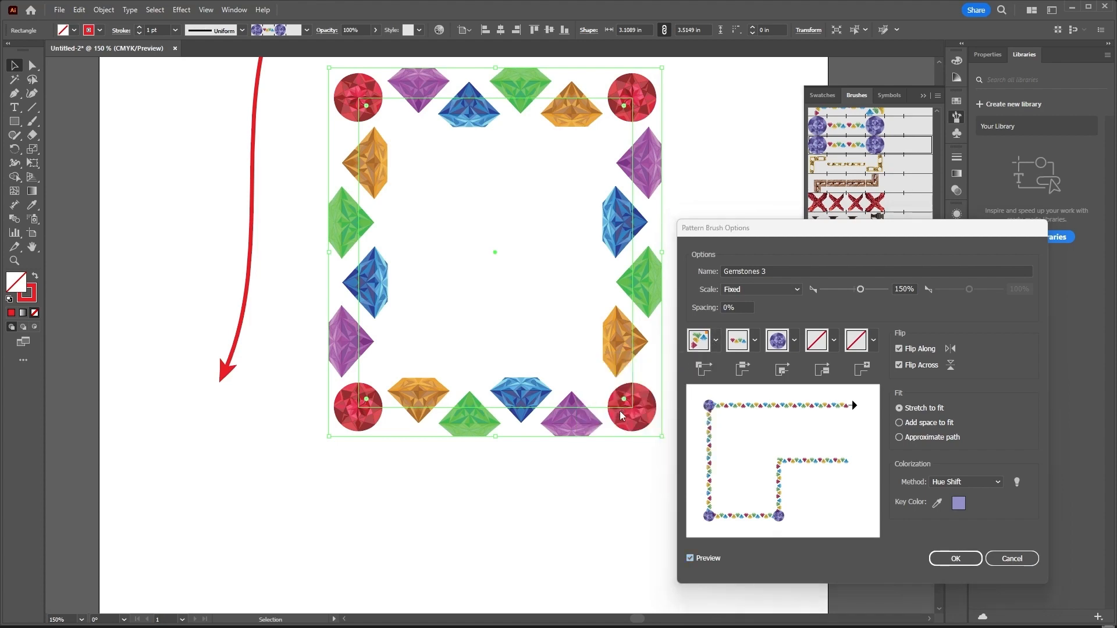
- Set the Gemstones 3 side tile to Pompadour, the inner corner tile to Auto-Centered, and the outer corner tile to Original
{"action": "left_click", "coordinate": [755, 341]}
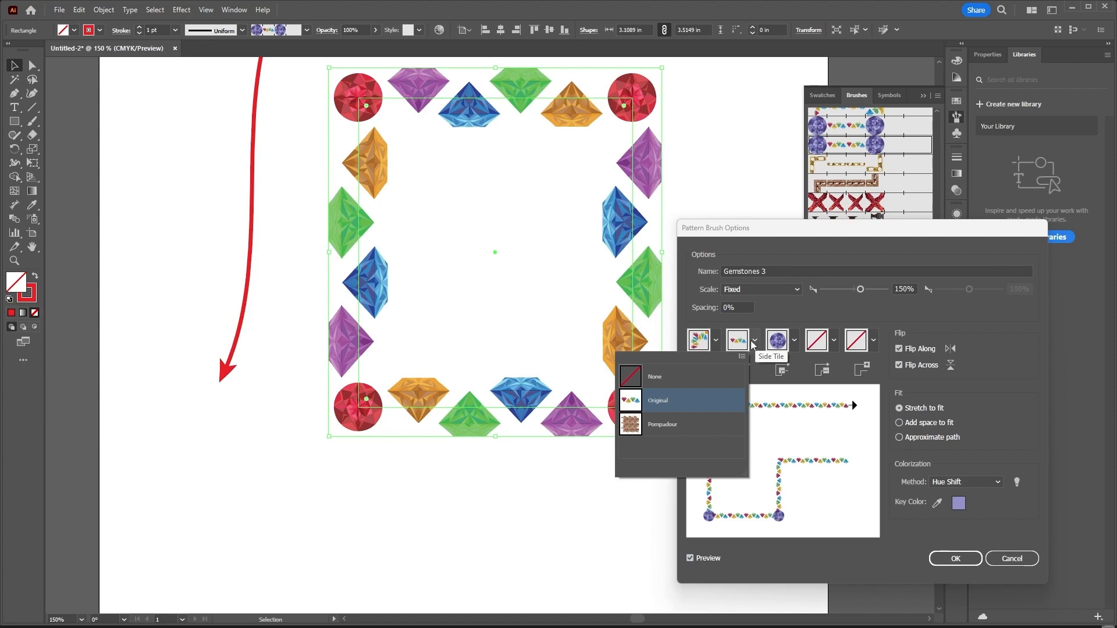
{"action": "left_click", "coordinate": [642, 429]}
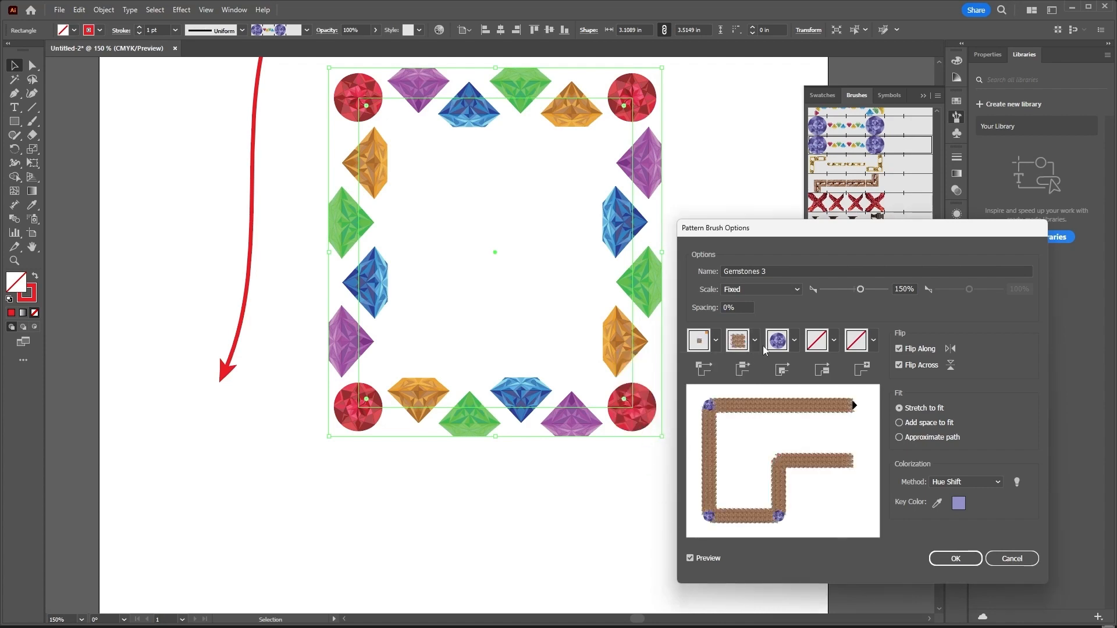
{"action": "left_click", "coordinate": [794, 341]}
{"action": "left_click", "coordinate": [679, 408]}
{"action": "left_click", "coordinate": [717, 340]}
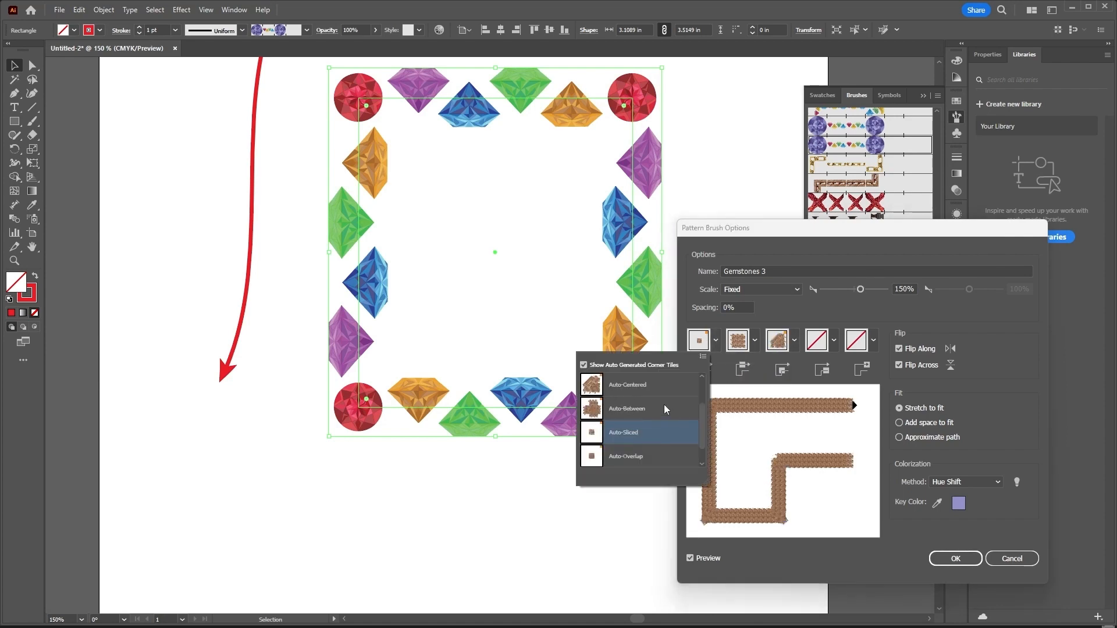
{"action": "left_click_drag", "start_coordinate": [703, 420], "coordinate": [703, 378]}
{"action": "left_click", "coordinate": [615, 411]}
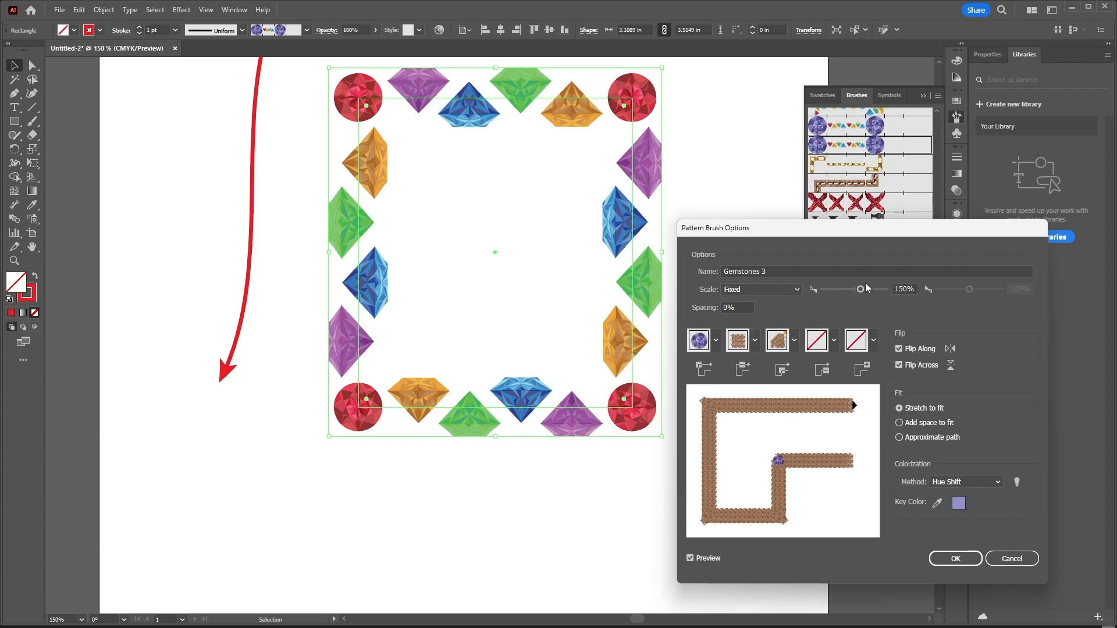
- Set the brush scale to 58% and try the Tints and Tints and Shades colorization methods, ending on Hue Shift
{"action": "left_click_drag", "start_coordinate": [861, 290], "coordinate": [842, 293]}
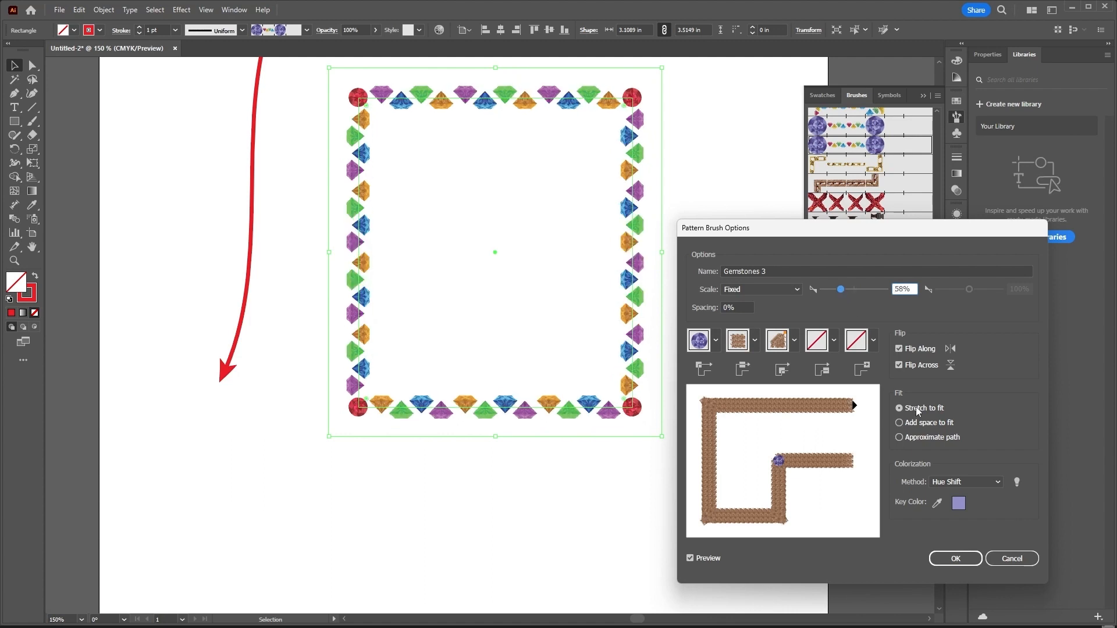
{"action": "left_click", "coordinate": [995, 483]}
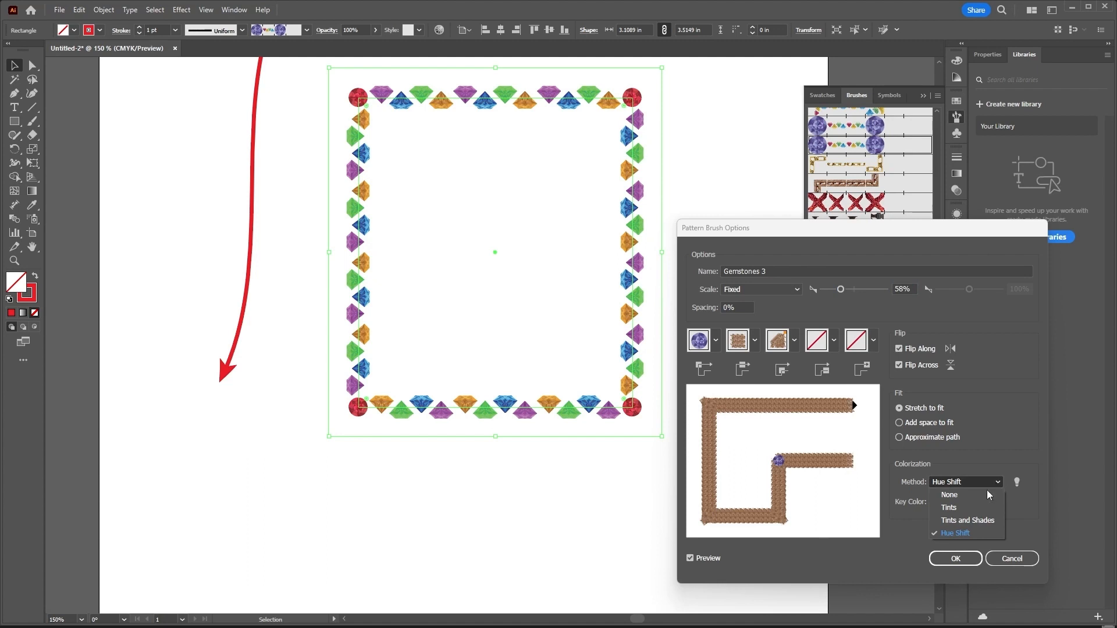
{"action": "left_click", "coordinate": [968, 506]}
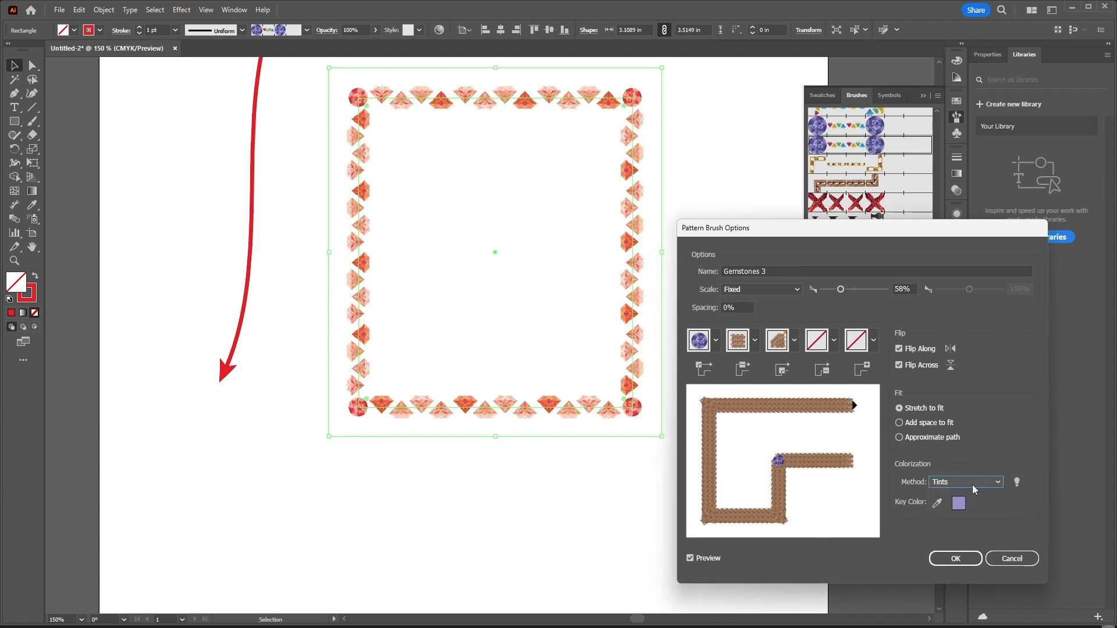
{"action": "left_click", "coordinate": [976, 483]}
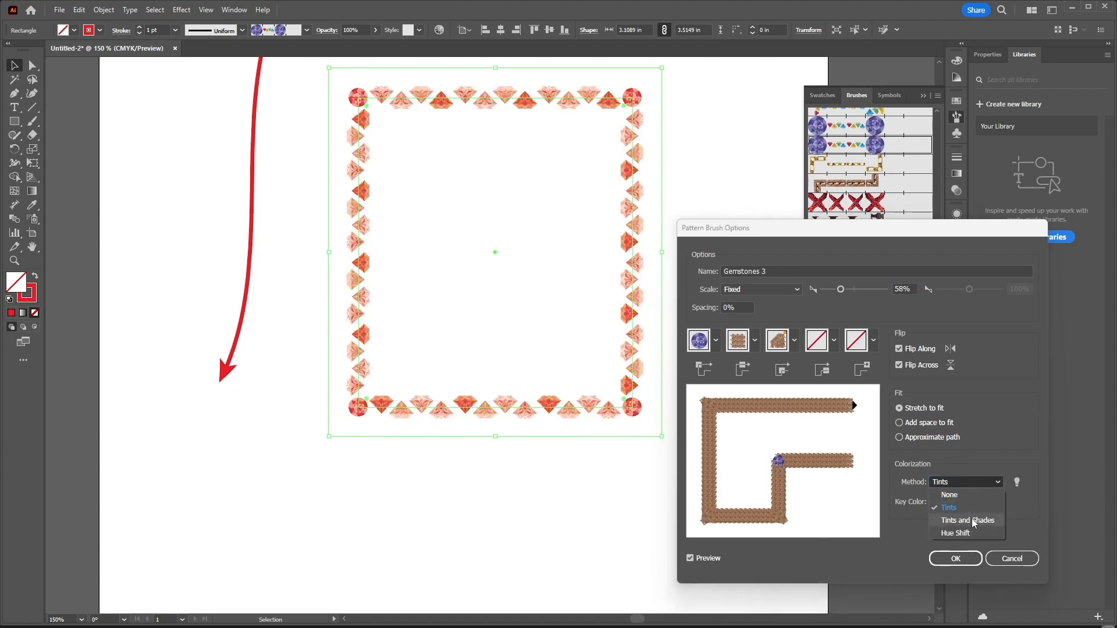
{"action": "left_click", "coordinate": [974, 521]}
{"action": "left_click", "coordinate": [979, 481]}
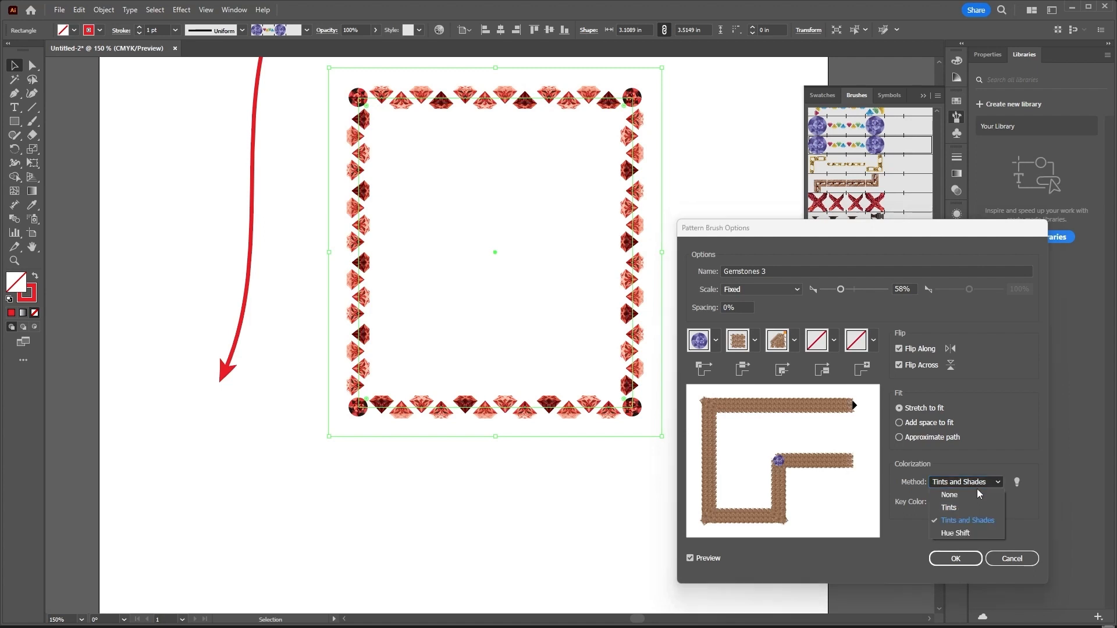
{"action": "left_click", "coordinate": [965, 533]}
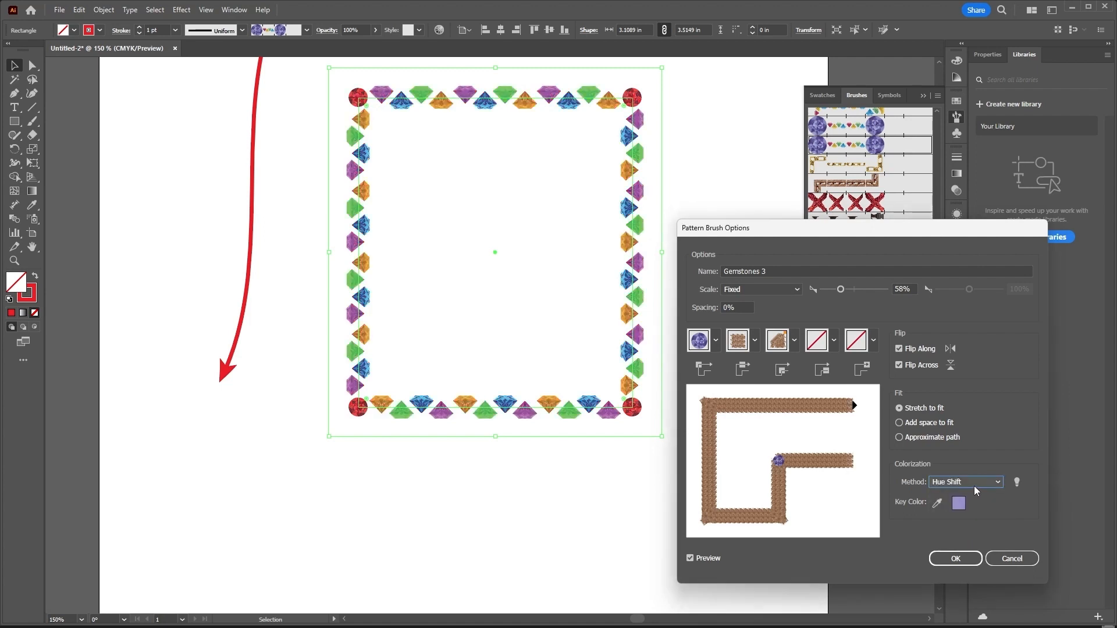
- Sample the brown of the preview's pattern as the key color, and compare the Tints method with Hue Shift
{"action": "left_click", "coordinate": [937, 502]}
{"action": "left_click", "coordinate": [831, 458]}
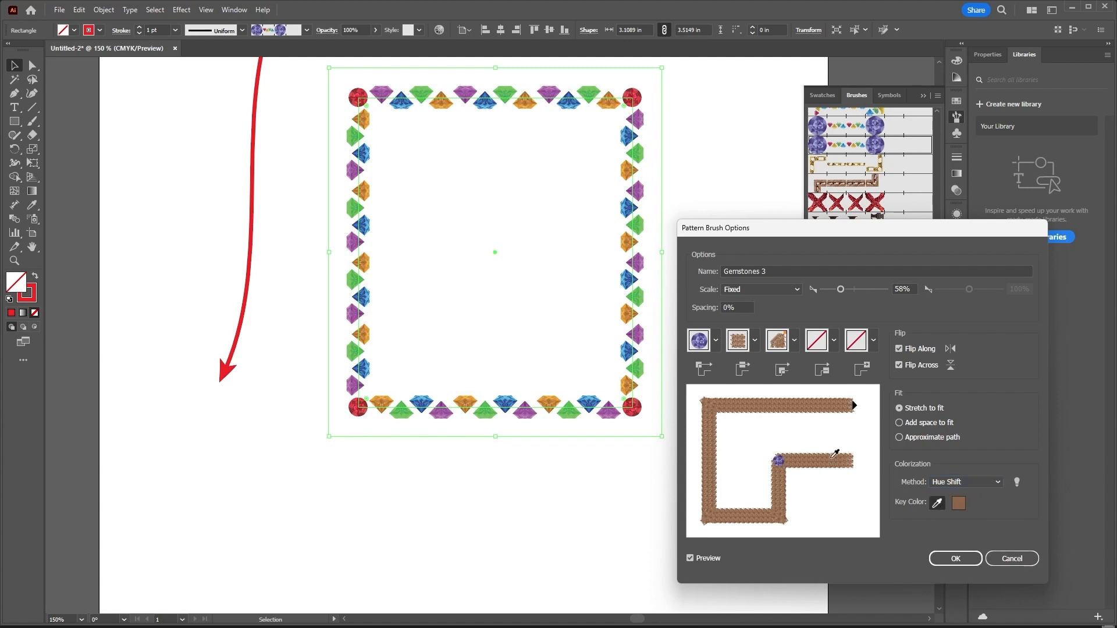
{"action": "left_click", "coordinate": [966, 481]}
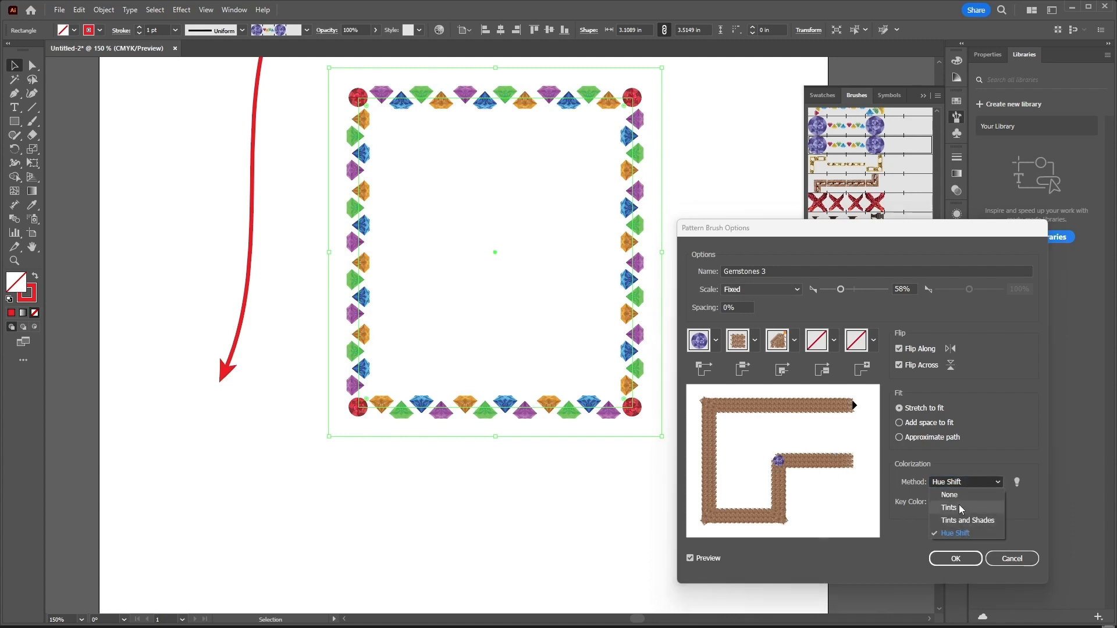
{"action": "left_click", "coordinate": [958, 505]}
{"action": "left_click", "coordinate": [966, 480]}
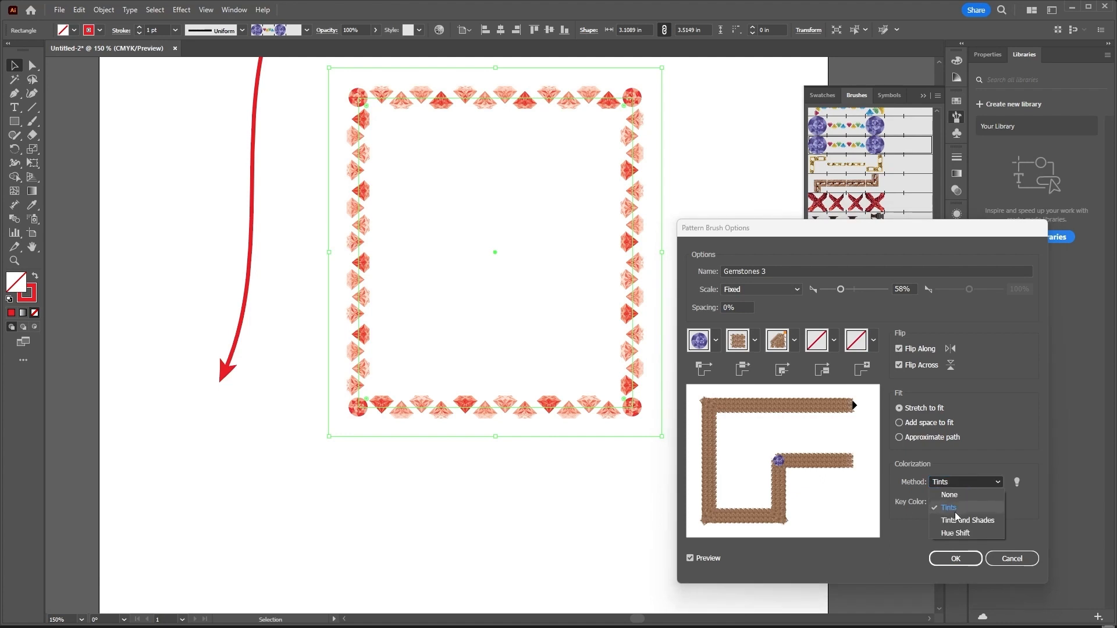
{"action": "left_click", "coordinate": [954, 507]}
{"action": "key", "text": "Down"}
{"action": "key", "text": "Down"}
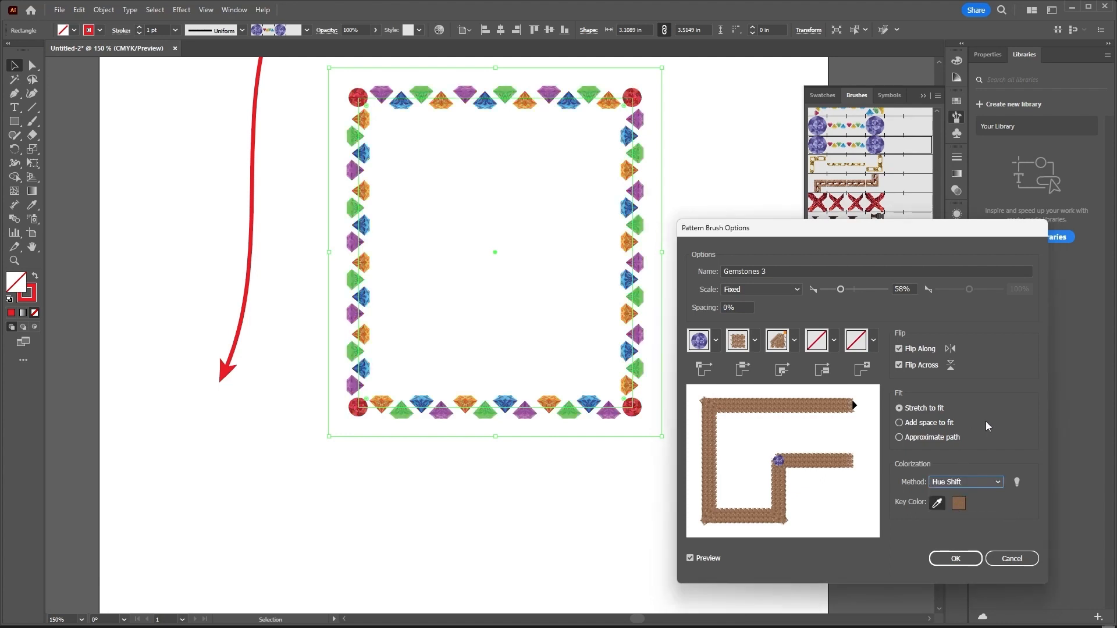
- Try the Add space to fit and Approximate path fit options, and cancel all changes to the Gemstones 3 brush
{"action": "left_click", "coordinate": [900, 424]}
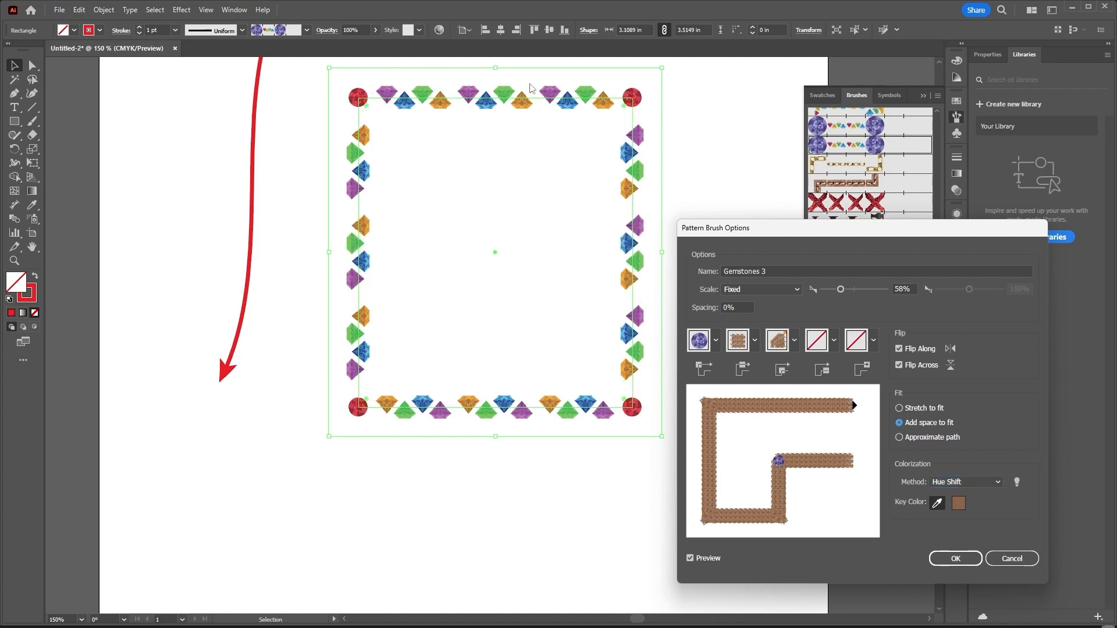
{"action": "left_click", "coordinate": [899, 440]}
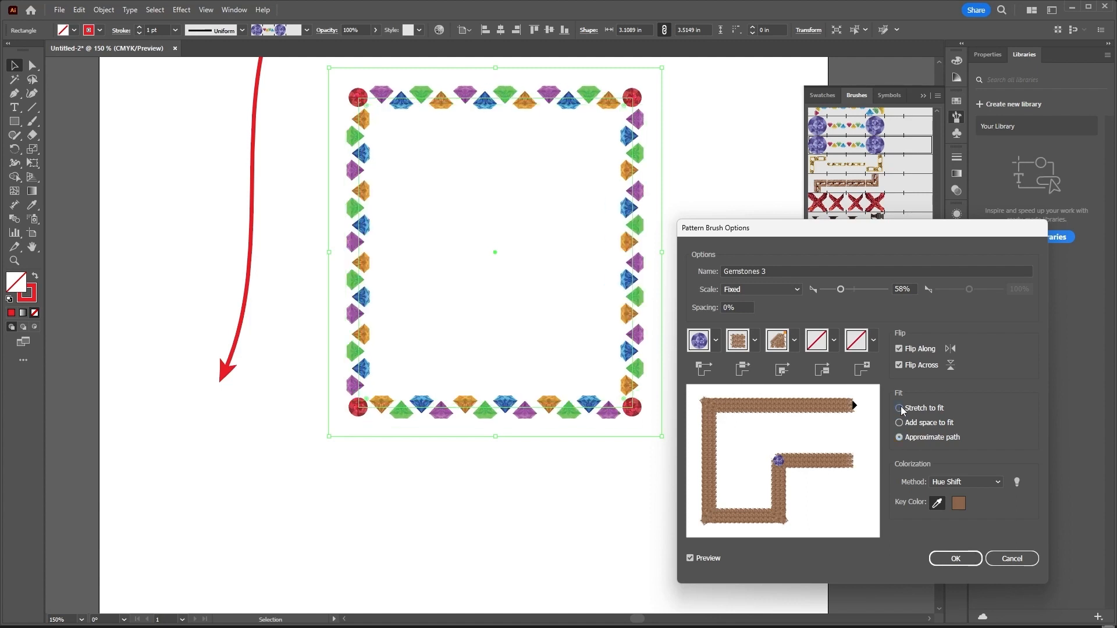
{"action": "left_click", "coordinate": [1012, 560]}
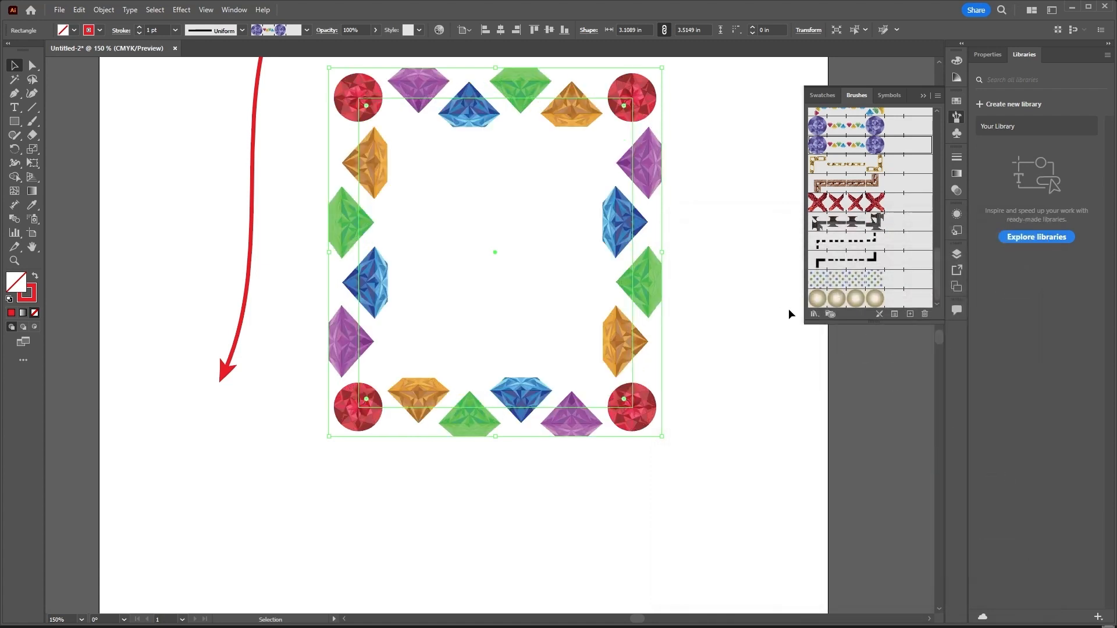
- Open the Elegant Curl & Floral Brush Set library from the decorative brush collections
{"action": "left_click", "coordinate": [813, 315]}
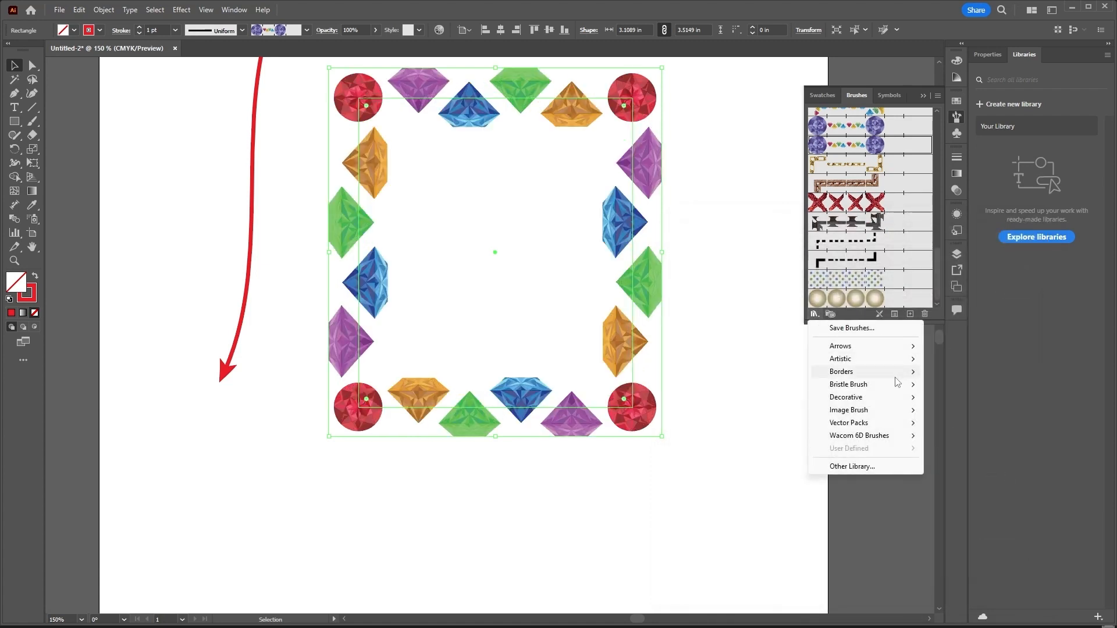
{"action": "mouse_move", "coordinate": [905, 399]}
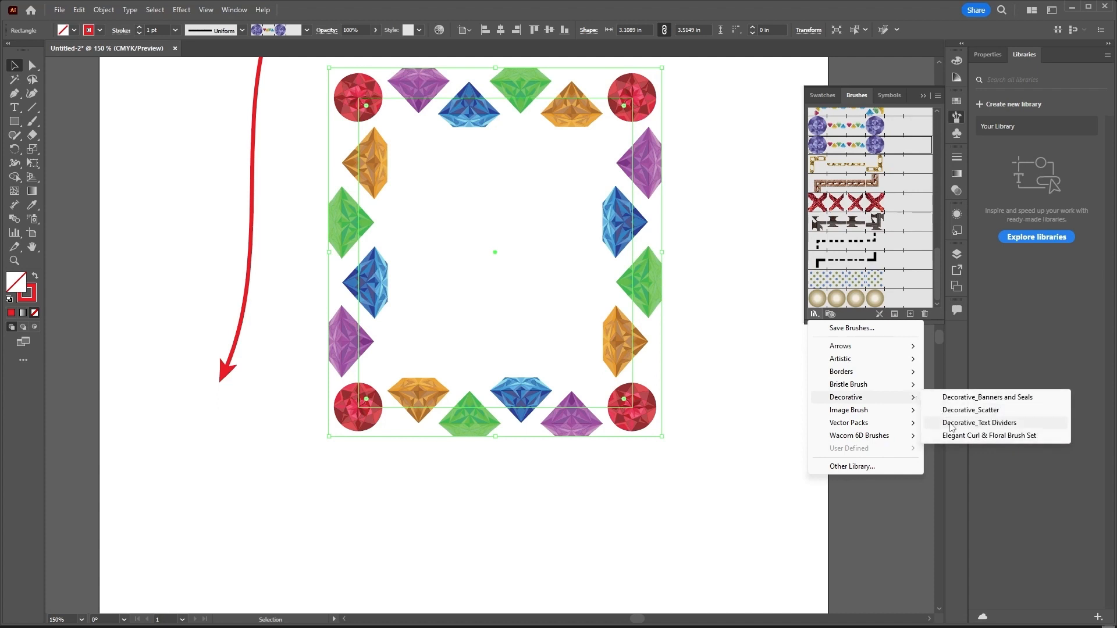
{"action": "left_click", "coordinate": [972, 435]}
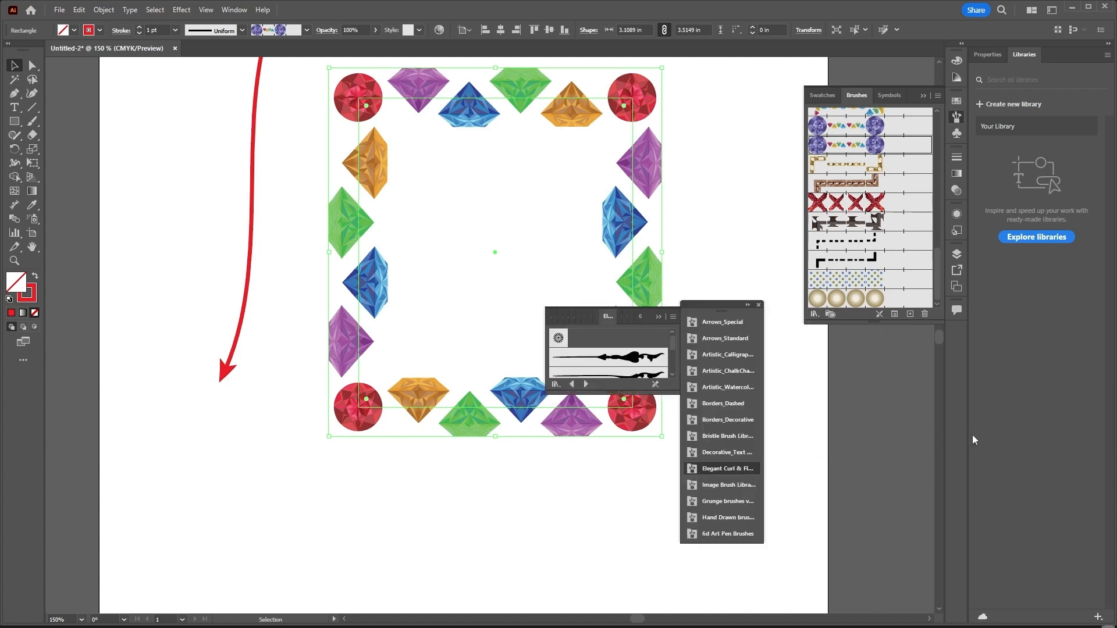
- Try three different art brushes from the Elegant Curl & Floral Brush Set on the rectangle's outline
{"action": "left_click", "coordinate": [667, 372]}
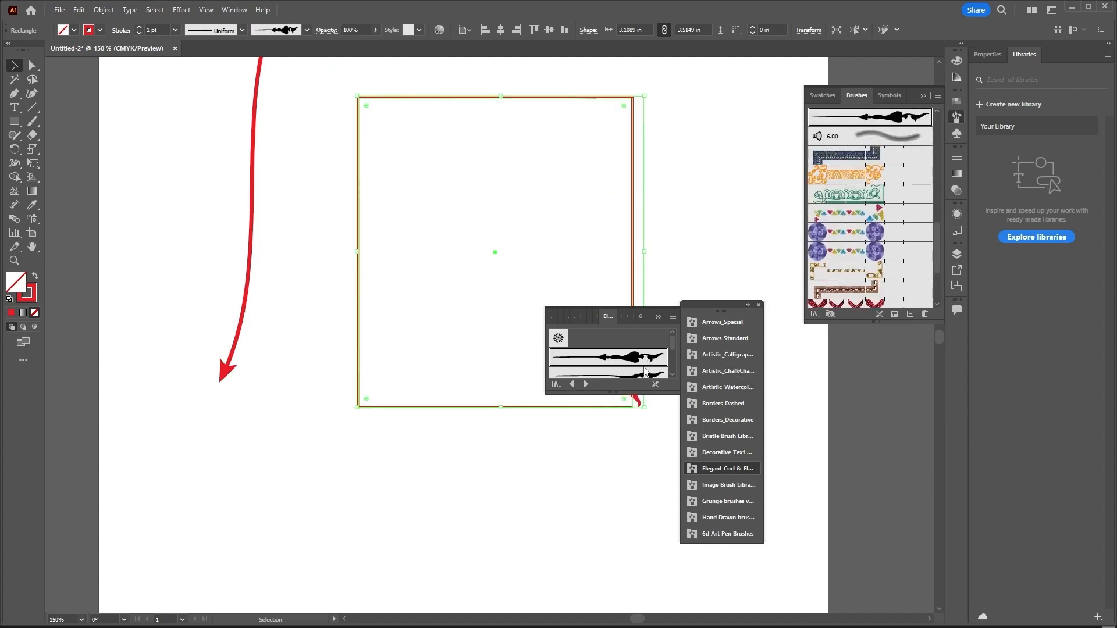
{"action": "scroll", "coordinate": [650, 365], "scroll_direction": "down", "scroll_amount": 1}
{"action": "left_click", "coordinate": [642, 364]}
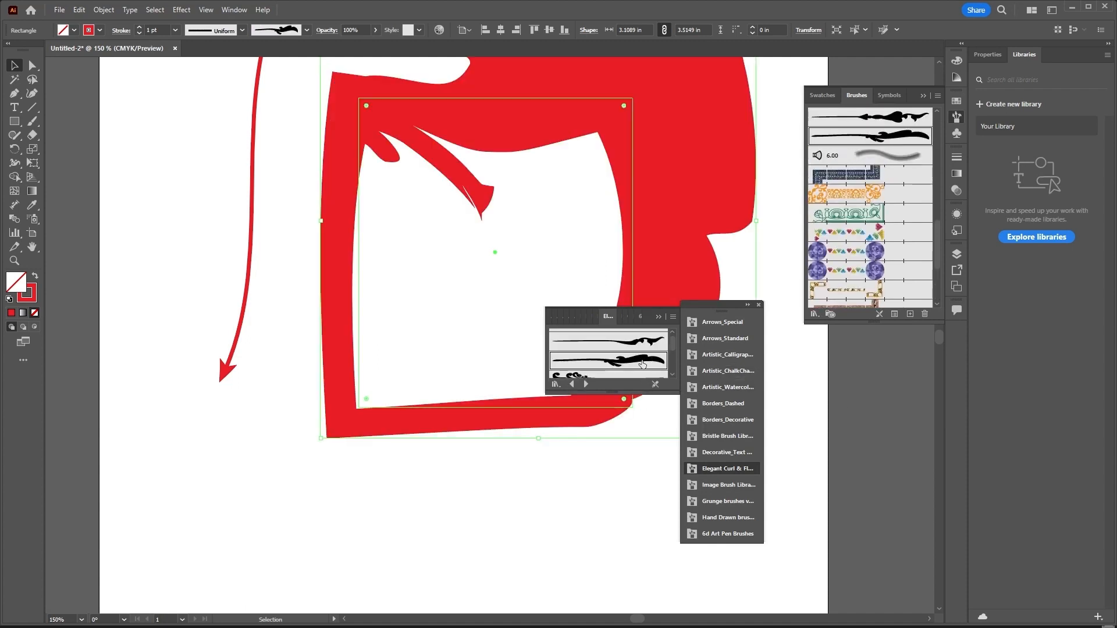
{"action": "left_click", "coordinate": [644, 343]}
- Open the Borders_Dashed brush library, apply its Dashed Line 1.1 brush to the rectangle, and collapse the library
{"action": "left_click", "coordinate": [815, 315]}
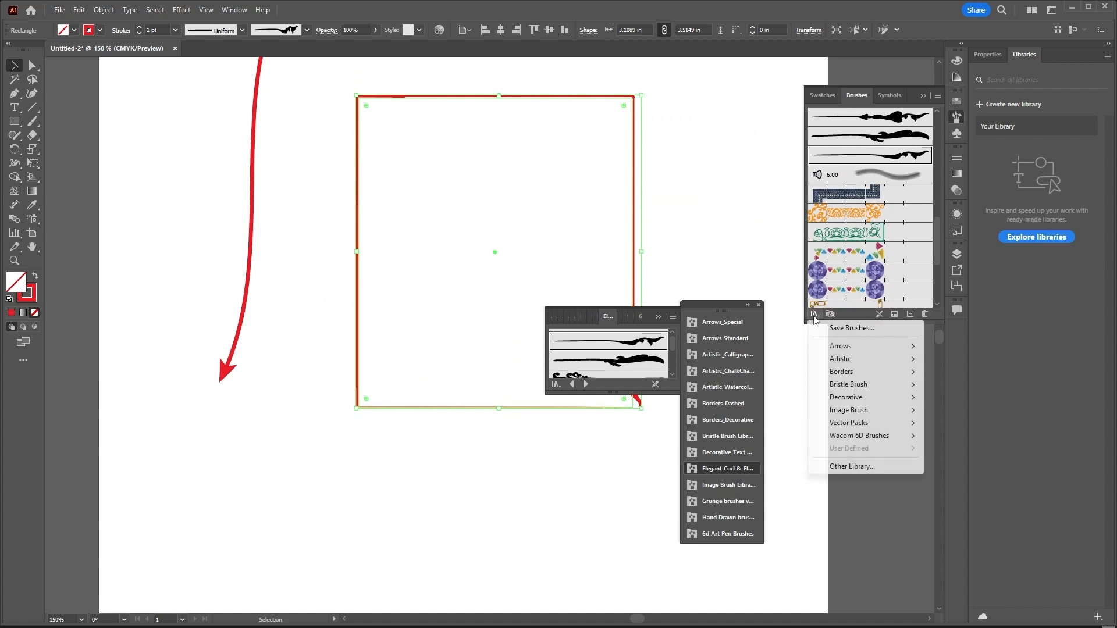
{"action": "mouse_move", "coordinate": [915, 388]}
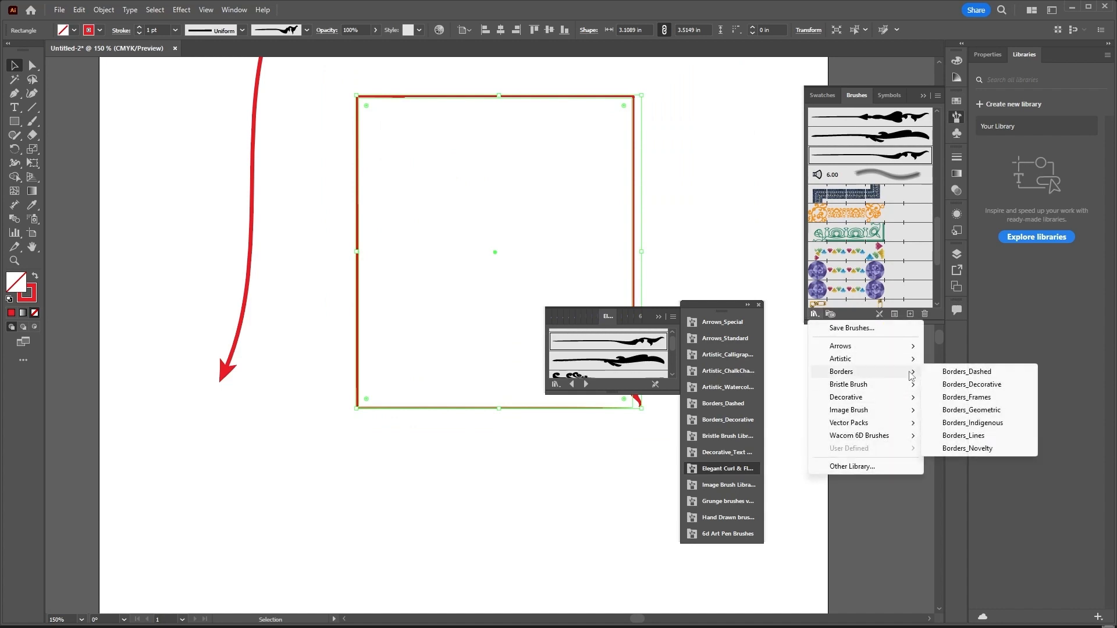
{"action": "left_click", "coordinate": [955, 372]}
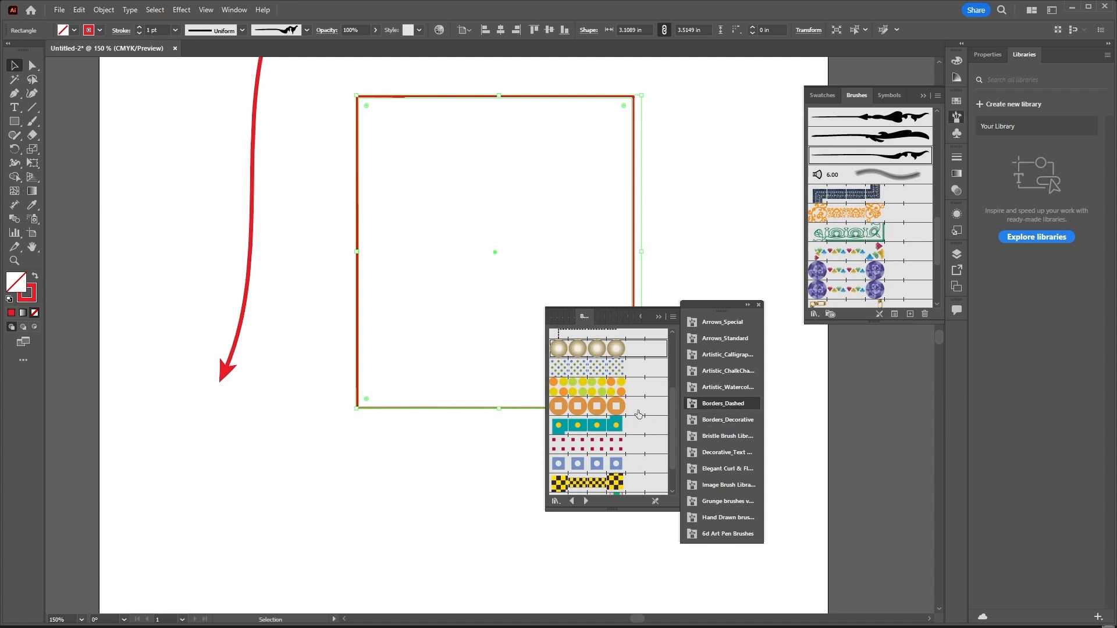
{"action": "scroll", "coordinate": [636, 411], "scroll_direction": "up", "scroll_amount": 3}
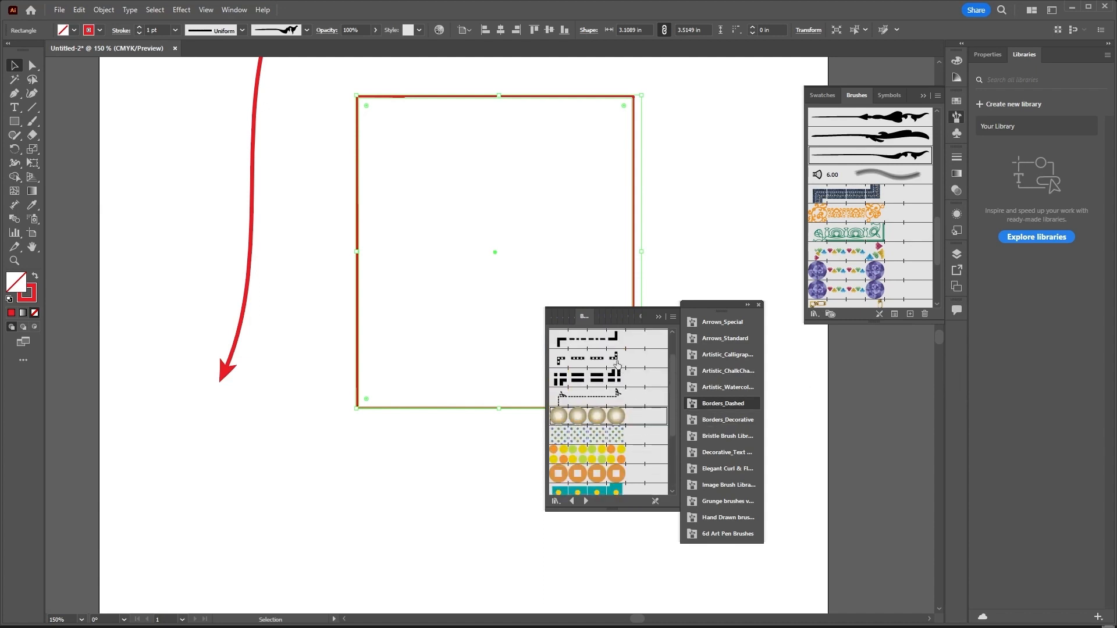
{"action": "scroll", "coordinate": [620, 355], "scroll_direction": "up", "scroll_amount": 2}
{"action": "left_click", "coordinate": [614, 341]}
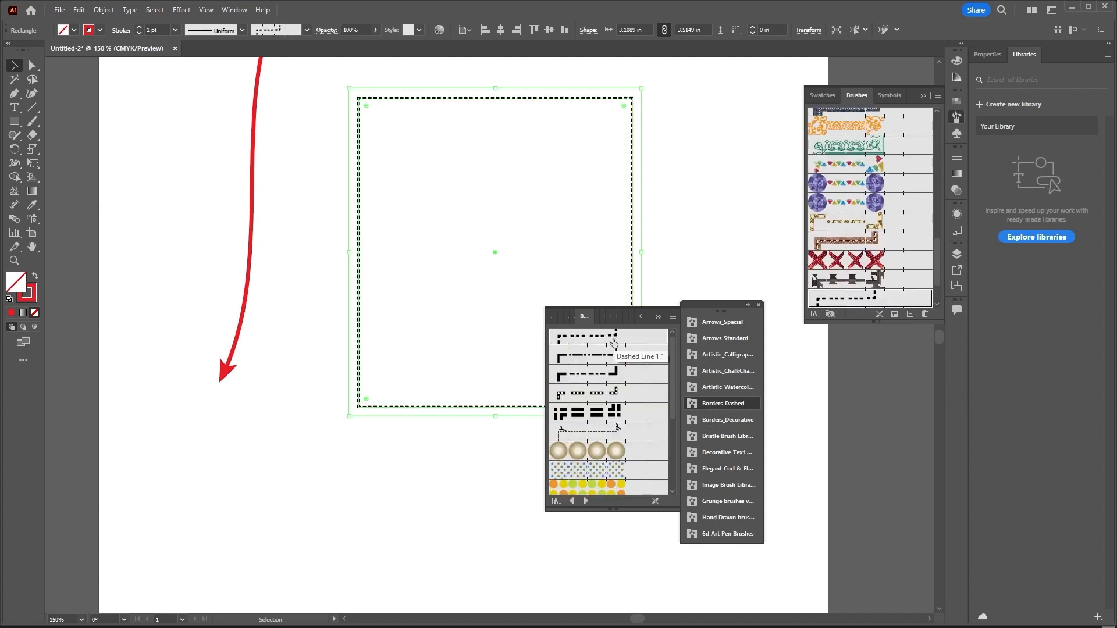
{"action": "left_click", "coordinate": [660, 317]}
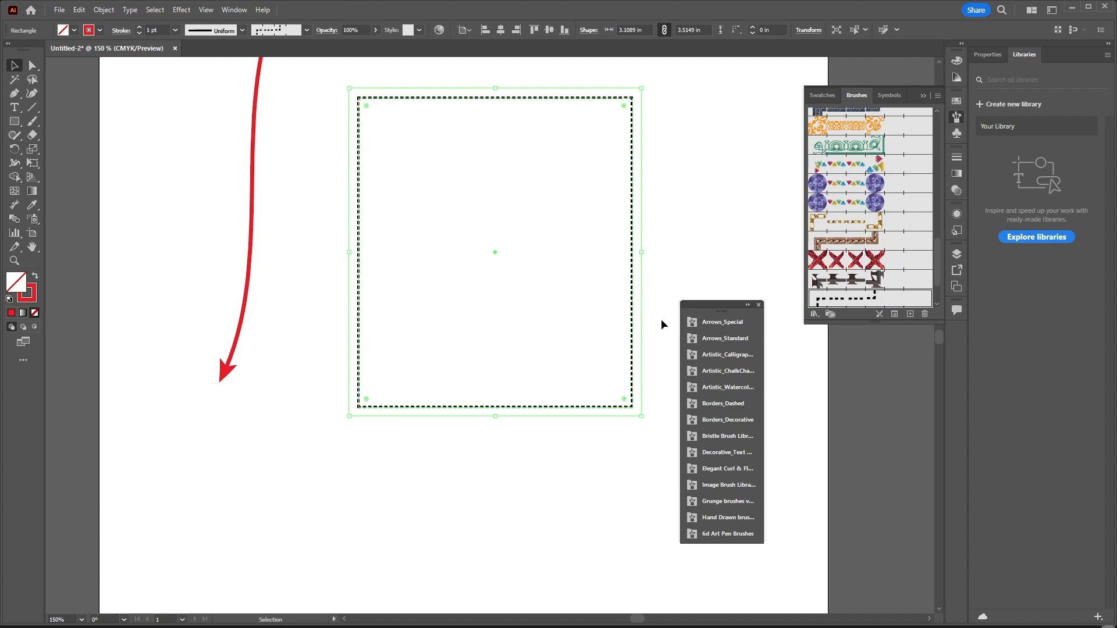
- Open the options of the Dashed Line 1.1 pattern brush, and set its scale to Pressure and its spacing to 5%
{"action": "double_click", "coordinate": [858, 299]}
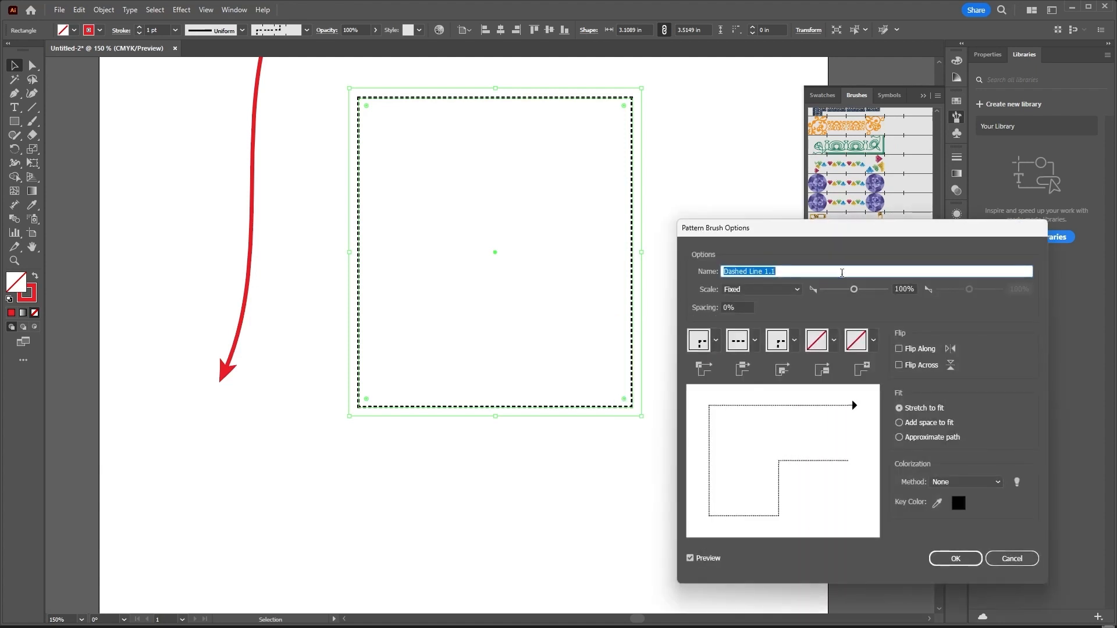
{"action": "left_click_drag", "start_coordinate": [862, 233], "coordinate": [920, 209]}
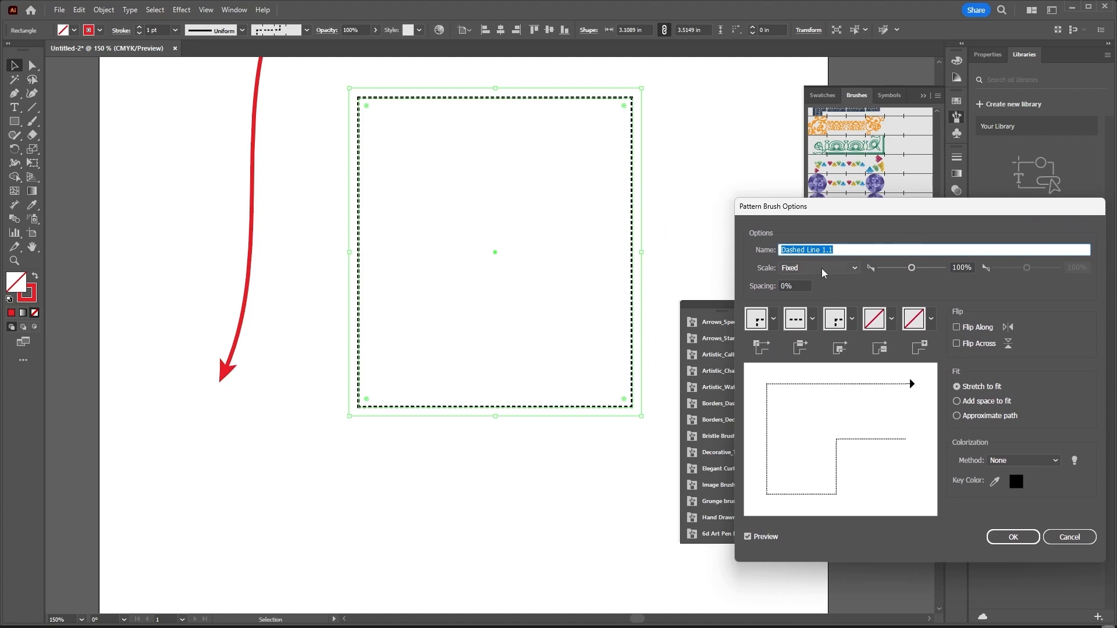
{"action": "left_click", "coordinate": [854, 270]}
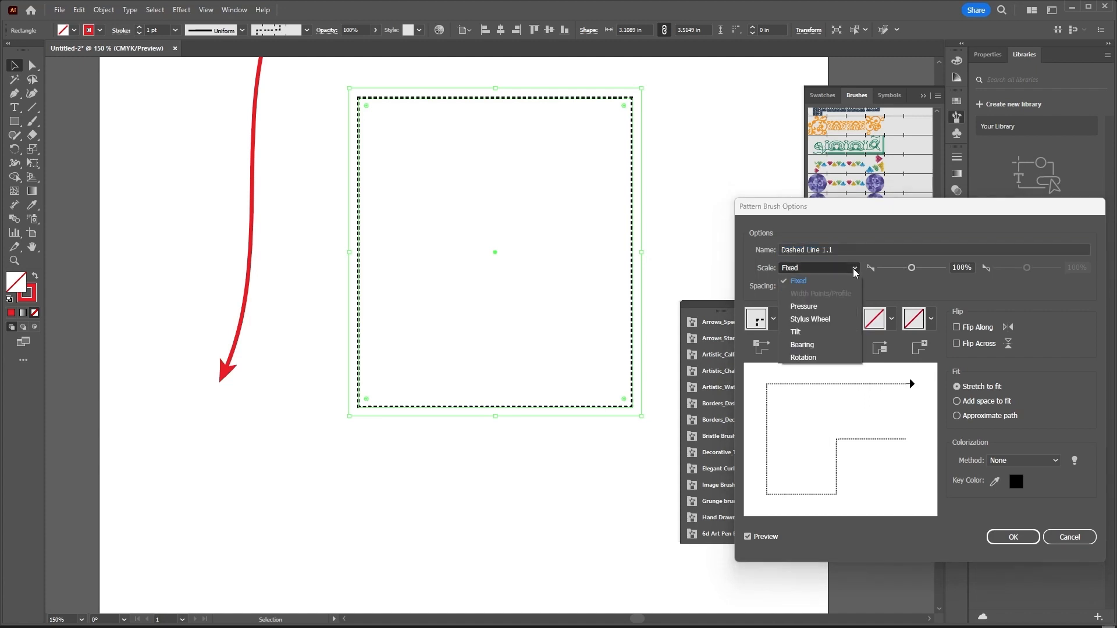
{"action": "left_click", "coordinate": [813, 306]}
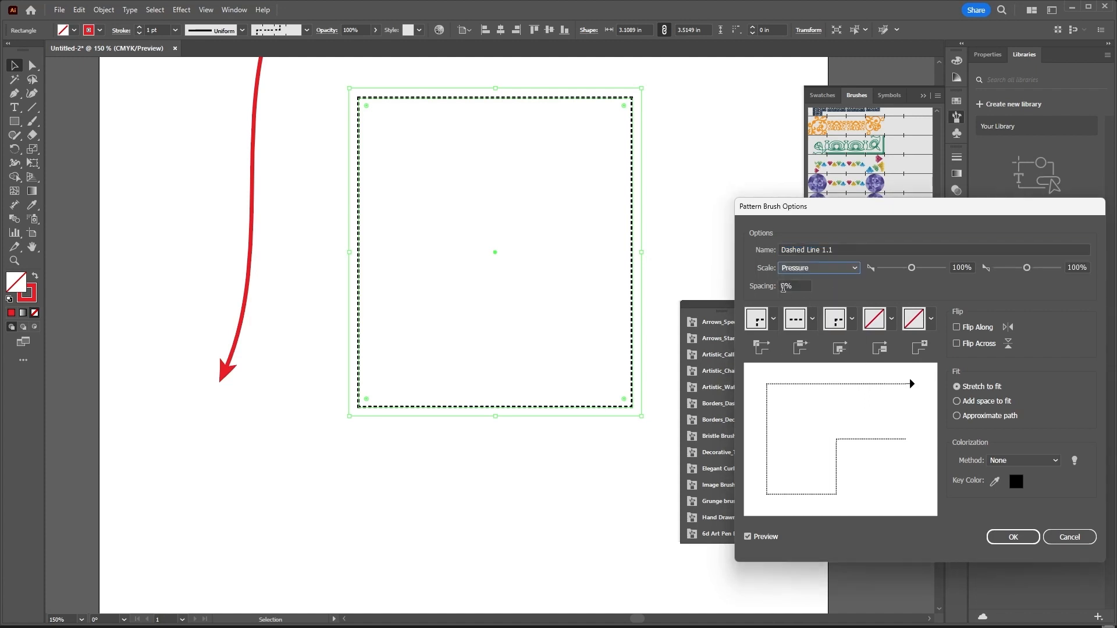
{"action": "left_click", "coordinate": [791, 285]}
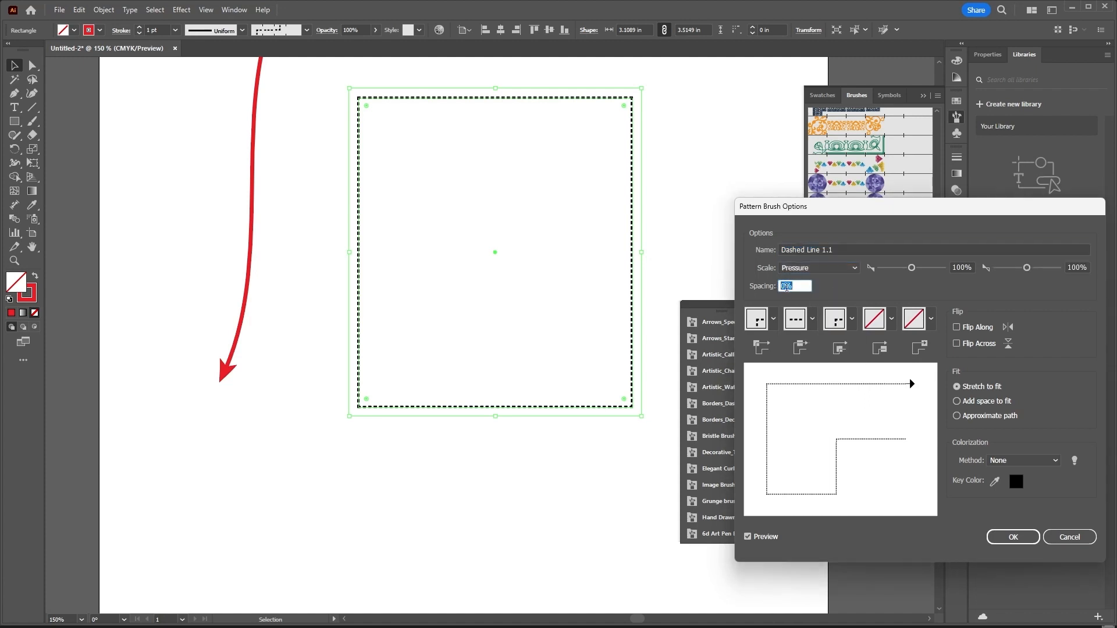
{"action": "type", "text": "5"}
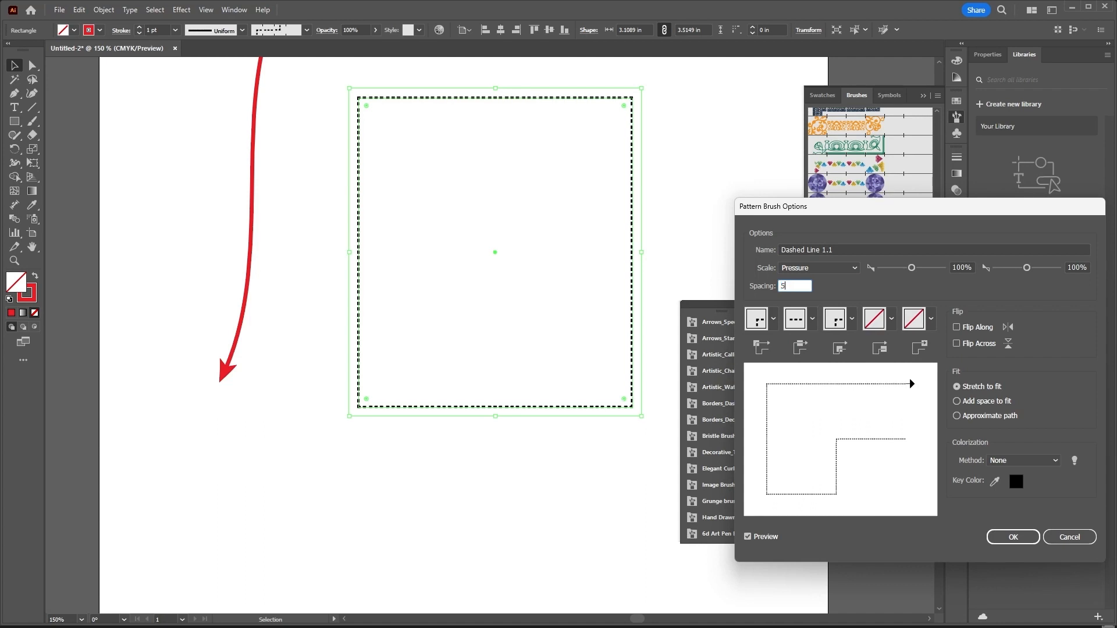
- Toggle the preview off and on, and try the Add space to fit and Approximate path fit options
{"action": "left_click", "coordinate": [749, 537]}
{"action": "left_click", "coordinate": [748, 537]}
{"action": "left_click", "coordinate": [957, 401]}
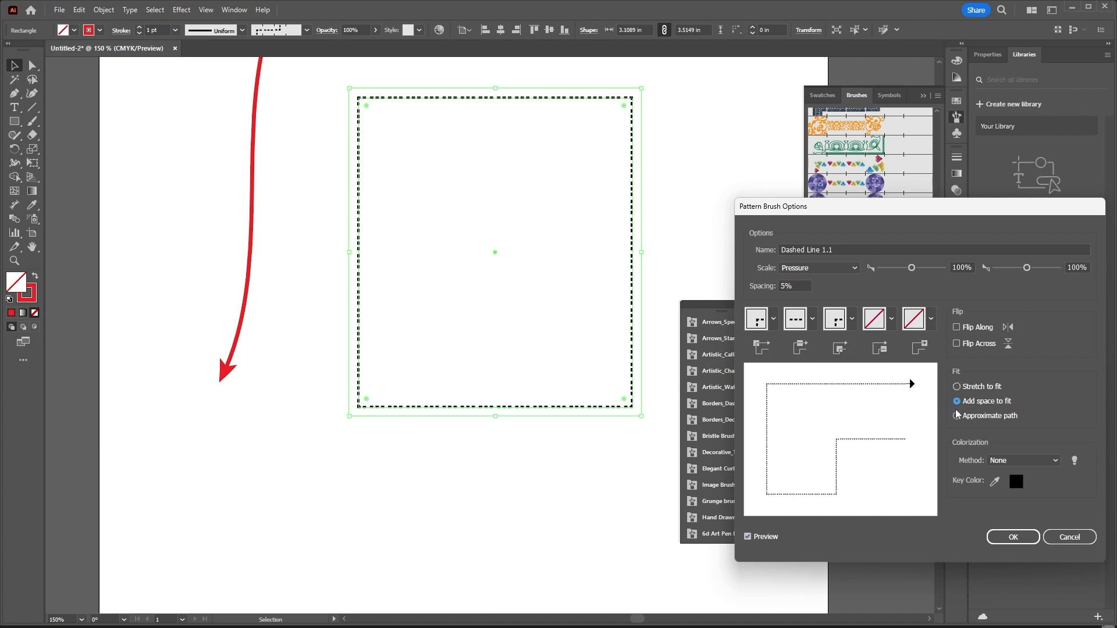
{"action": "left_click", "coordinate": [957, 416]}
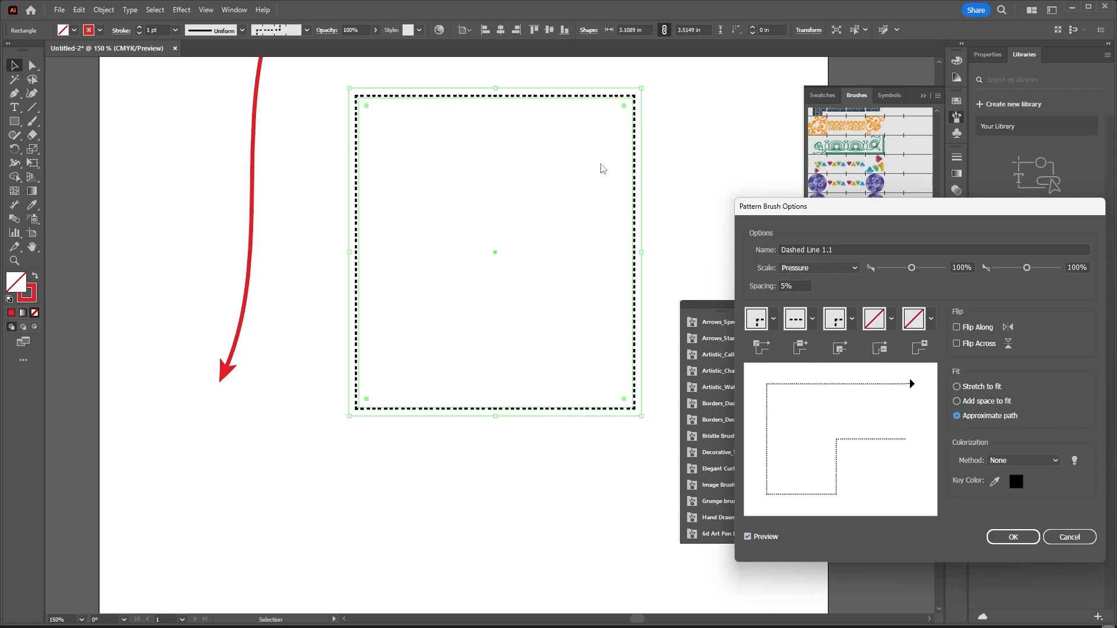
- Set the brush's minimum scale to 89% and try the Auto-Centered outer corner tile before choosing Auto-Sliced
{"action": "left_click_drag", "start_coordinate": [911, 268], "coordinate": [910, 271]}
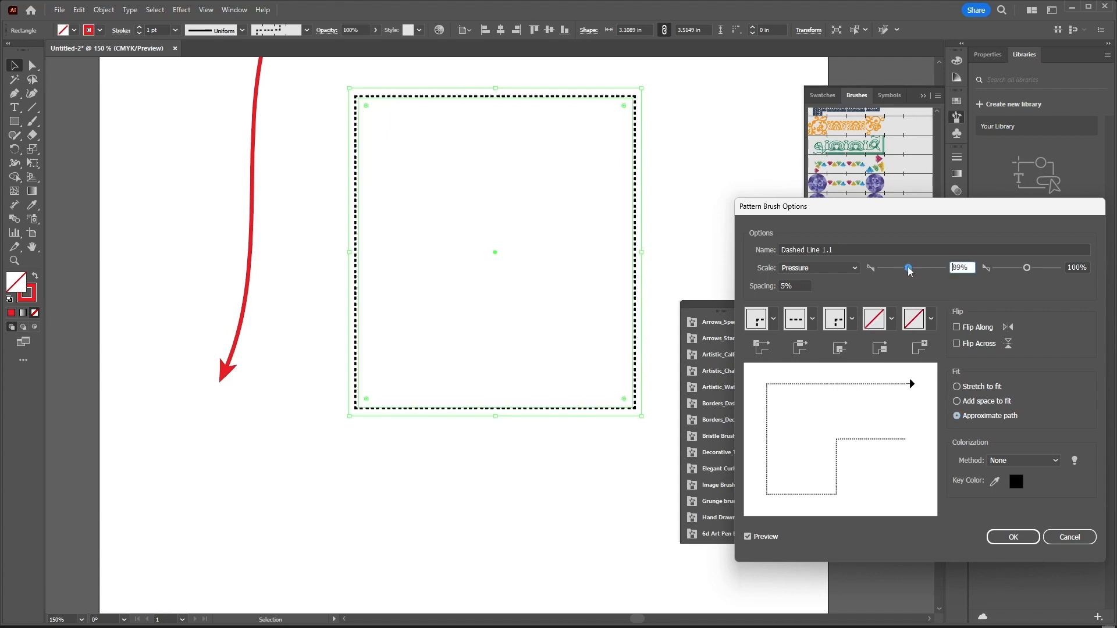
{"action": "left_click", "coordinate": [774, 319]}
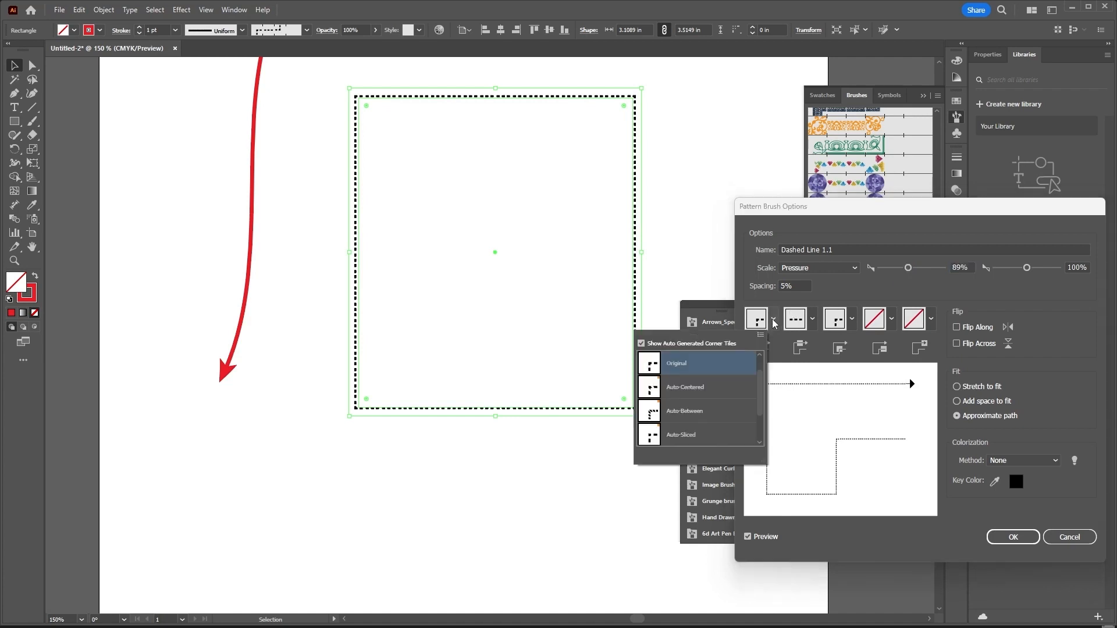
{"action": "left_click", "coordinate": [664, 394]}
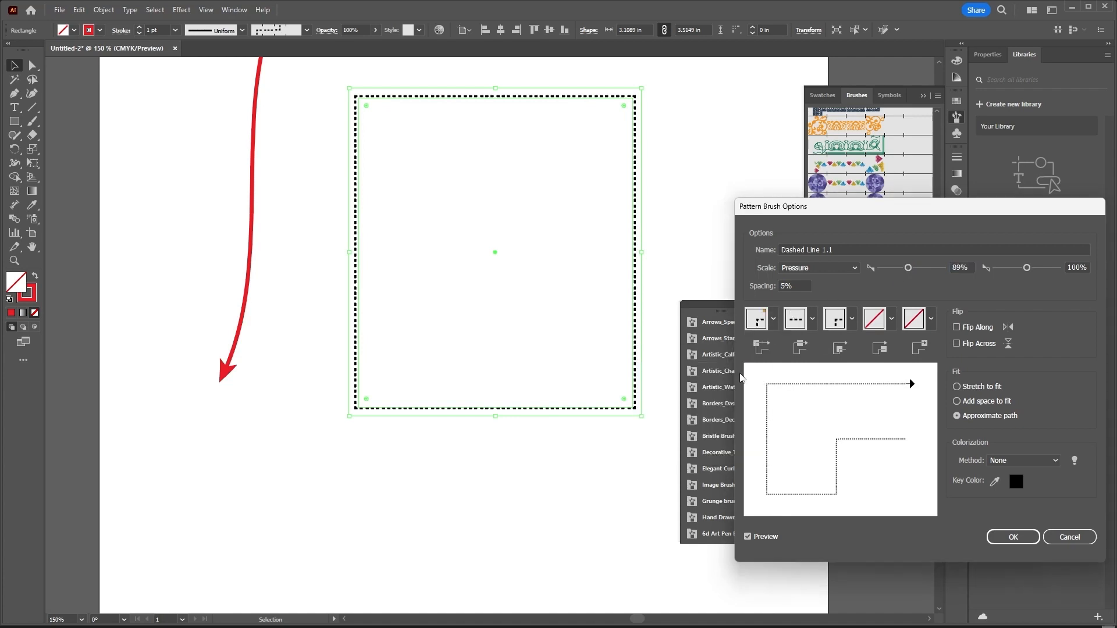
{"action": "left_click", "coordinate": [774, 319]}
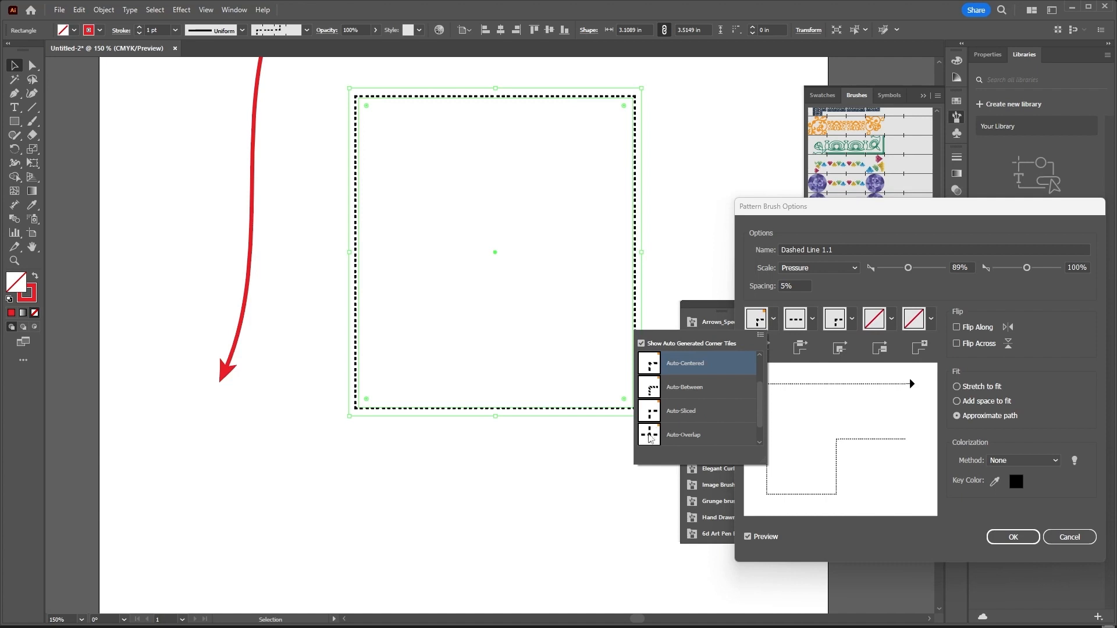
{"action": "left_click", "coordinate": [650, 414]}
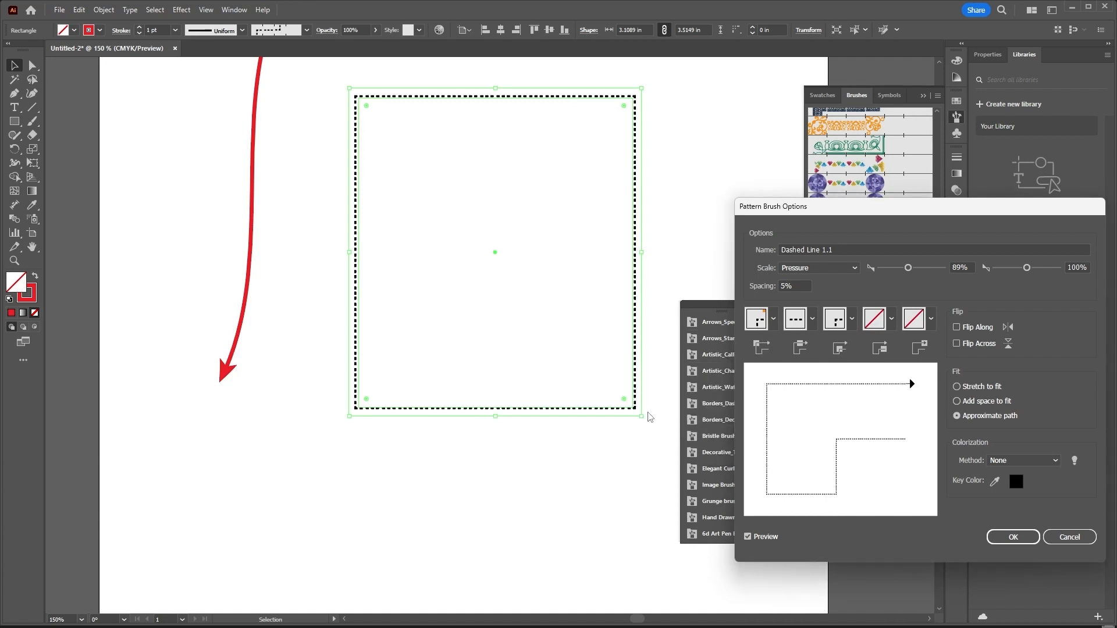
- Compare the rectangle with and without preview, try Add space to fit, and set the fit to Stretch to fit
{"action": "left_click", "coordinate": [748, 537]}
{"action": "left_click", "coordinate": [748, 537]}
{"action": "left_click", "coordinate": [749, 537]}
{"action": "left_click", "coordinate": [749, 537]}
{"action": "left_click", "coordinate": [748, 536]}
{"action": "left_click", "coordinate": [749, 537]}
{"action": "left_click", "coordinate": [957, 402]}
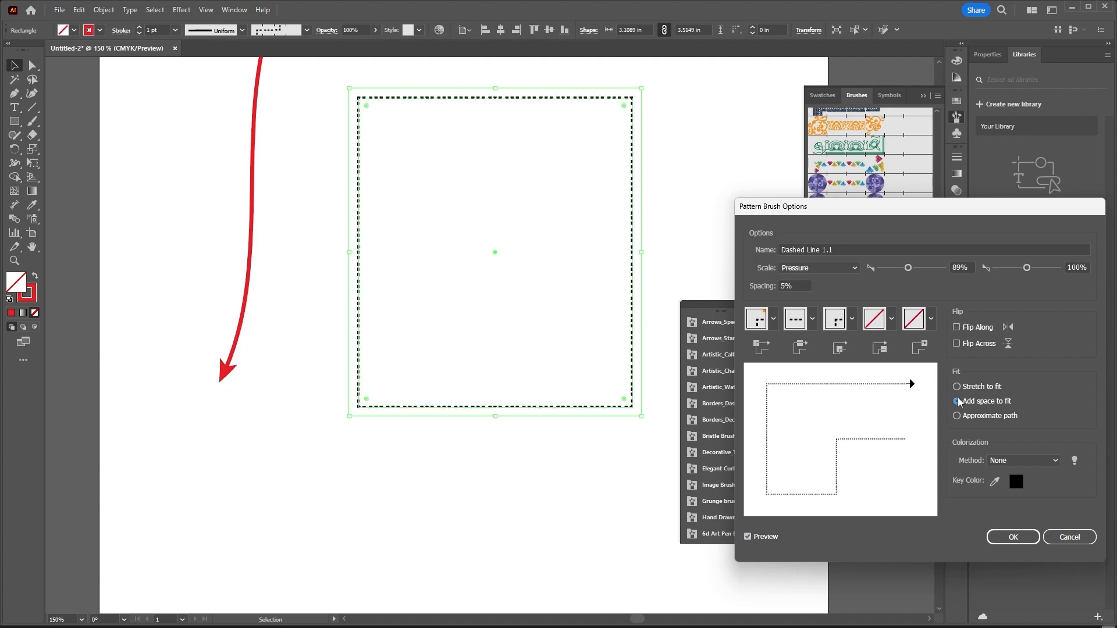
{"action": "left_click", "coordinate": [957, 387]}
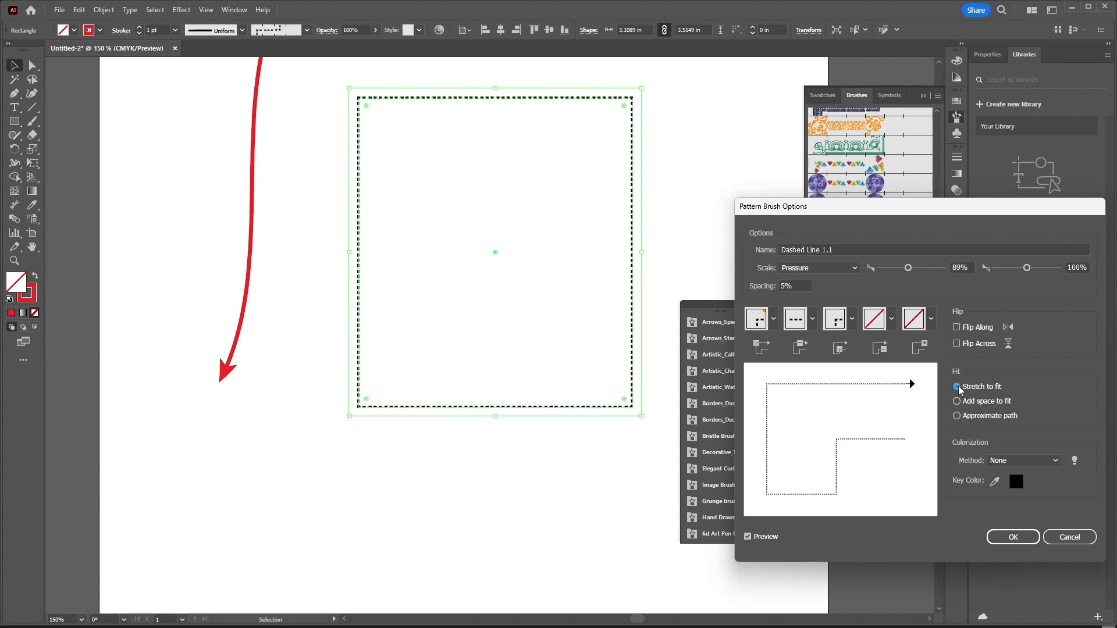
- Try the Tints, Tints and Shades, Hue Shift and None colorization methods, ending on Tints
{"action": "left_click", "coordinate": [1021, 461]}
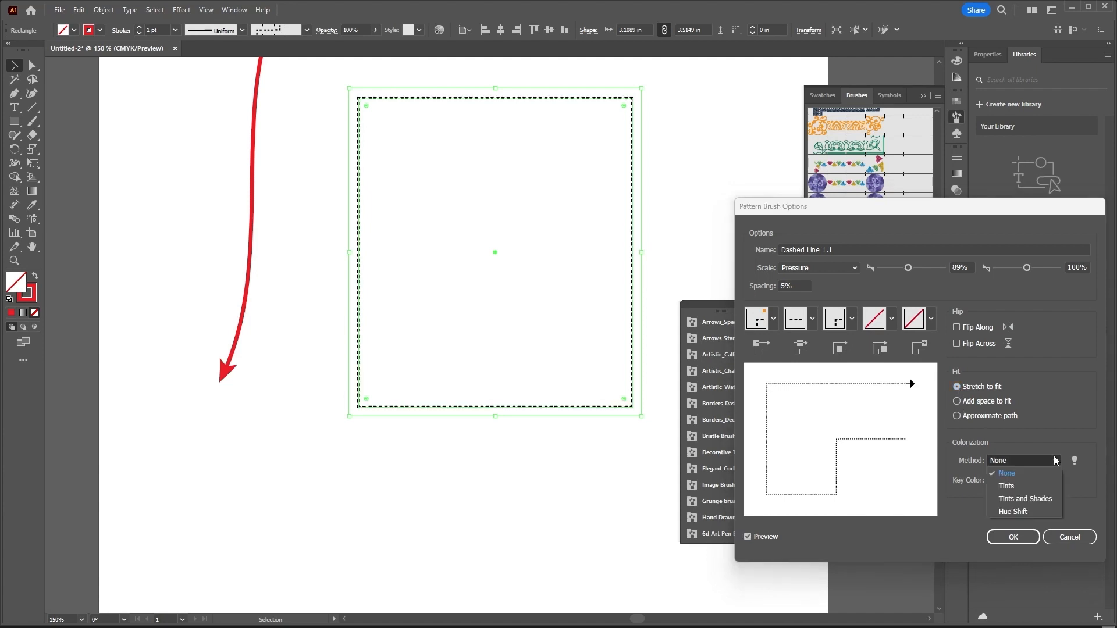
{"action": "left_click", "coordinate": [1009, 488]}
{"action": "left_click", "coordinate": [1031, 463]}
{"action": "left_click", "coordinate": [1025, 499]}
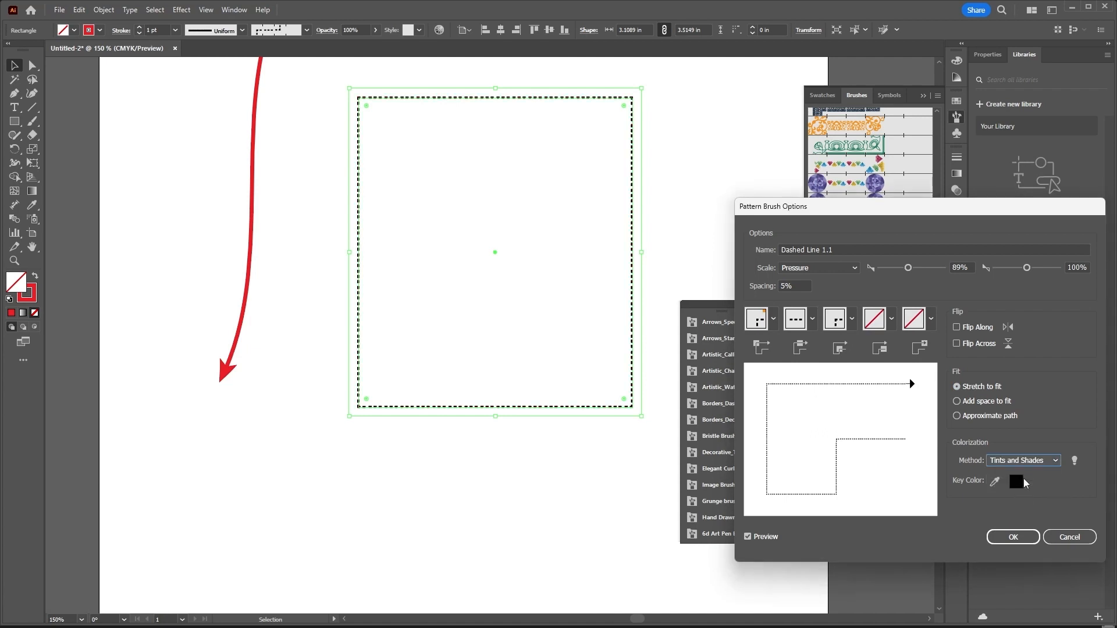
{"action": "left_click", "coordinate": [1032, 463]}
{"action": "left_click", "coordinate": [1020, 514]}
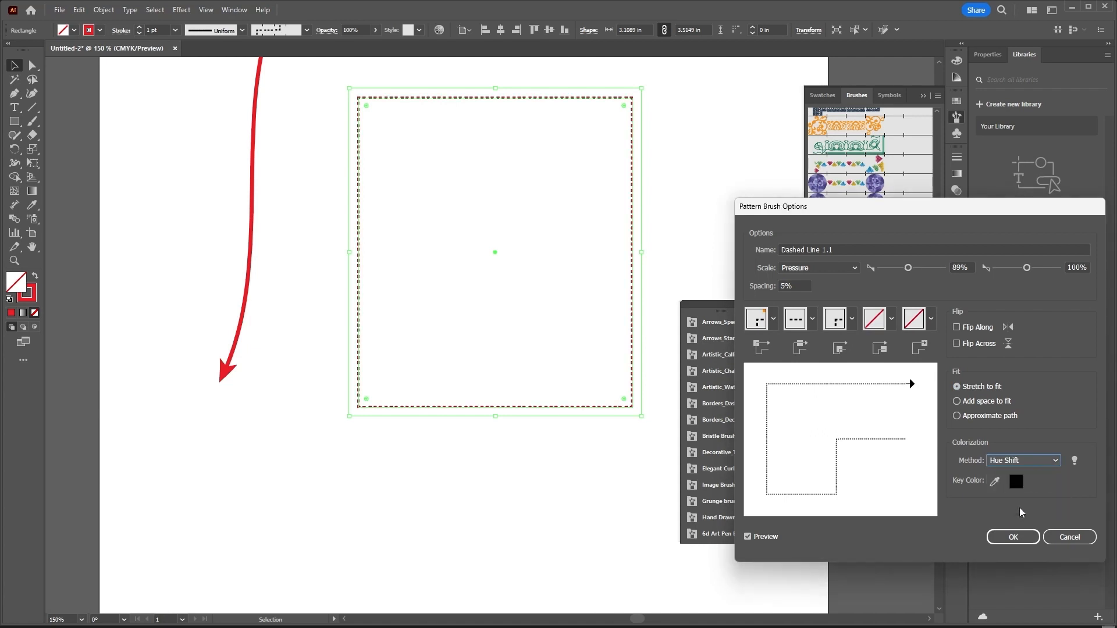
{"action": "left_click", "coordinate": [1019, 461]}
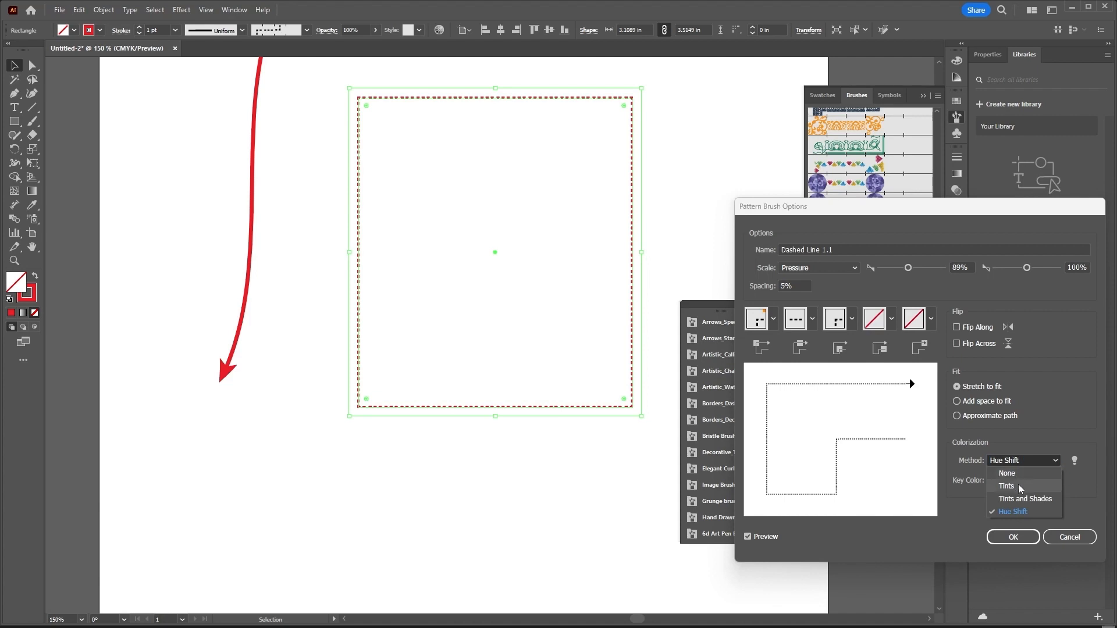
{"action": "left_click", "coordinate": [1022, 476]}
{"action": "left_click", "coordinate": [1030, 462]}
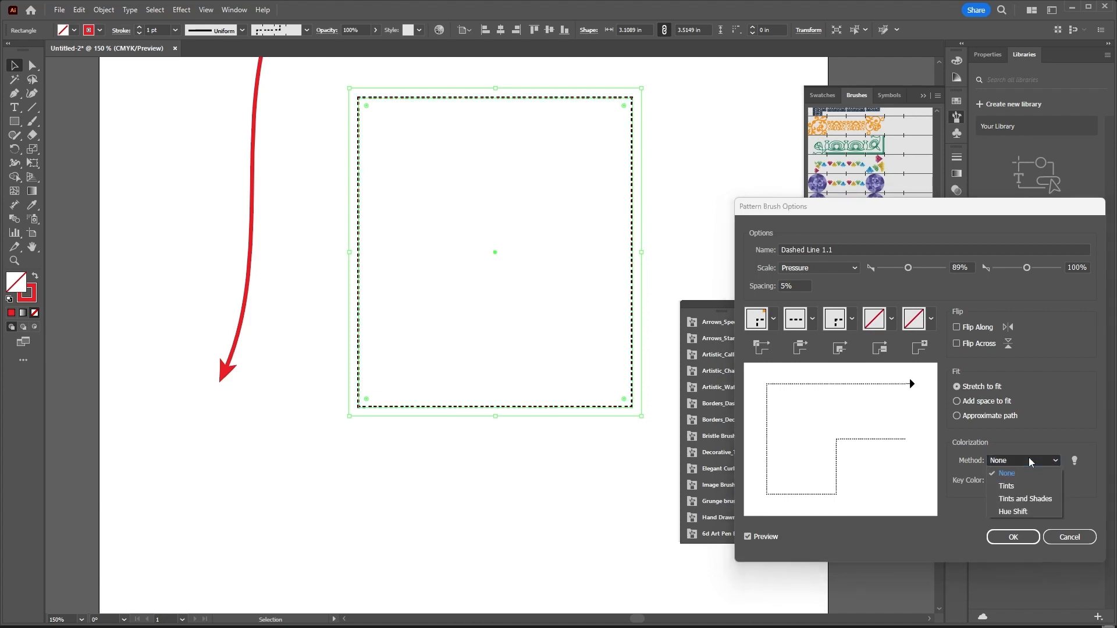
{"action": "left_click", "coordinate": [1018, 486]}
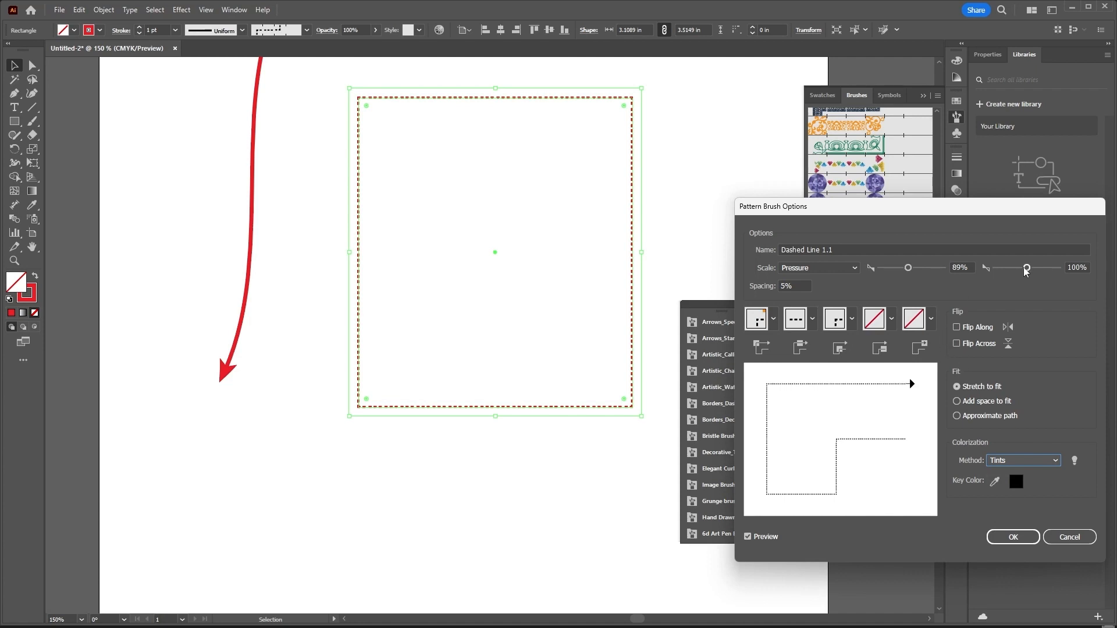
- Set the Pressure scale range to 80% minimum and 740% maximum, and apply the brush changes to the existing strokes
{"action": "mouse_move", "coordinate": [1025, 270]}
{"action": "left_mouse_down"}
{"action": "mouse_move", "coordinate": [1052, 272]}
{"action": "mouse_move", "coordinate": [1014, 277]}
{"action": "left_mouse_up"}
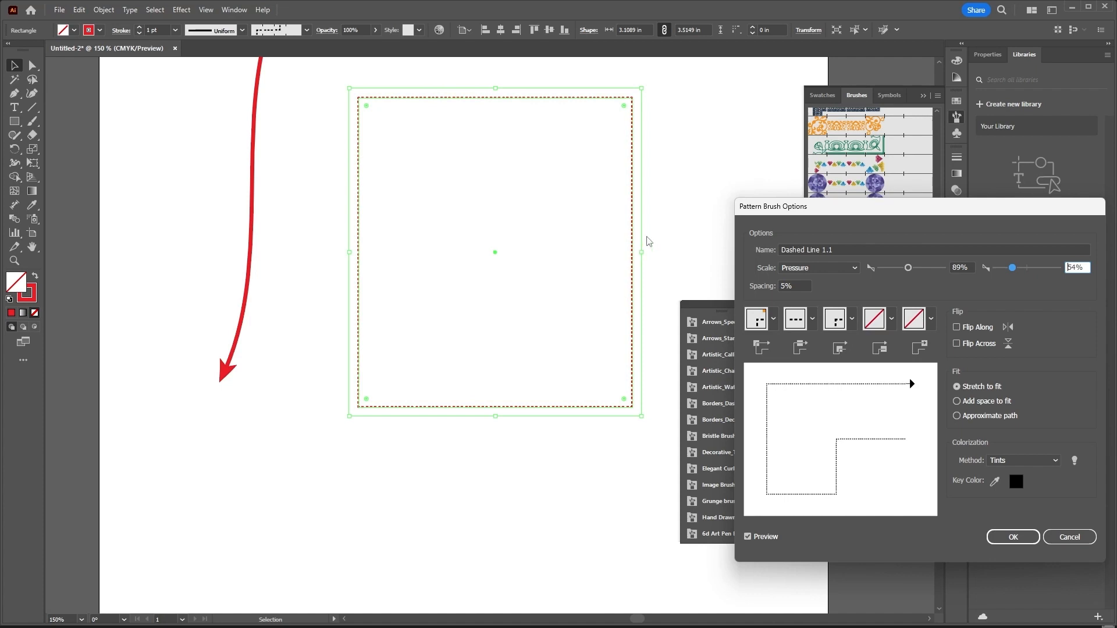
{"action": "left_click_drag", "start_coordinate": [1012, 268], "coordinate": [1006, 268]}
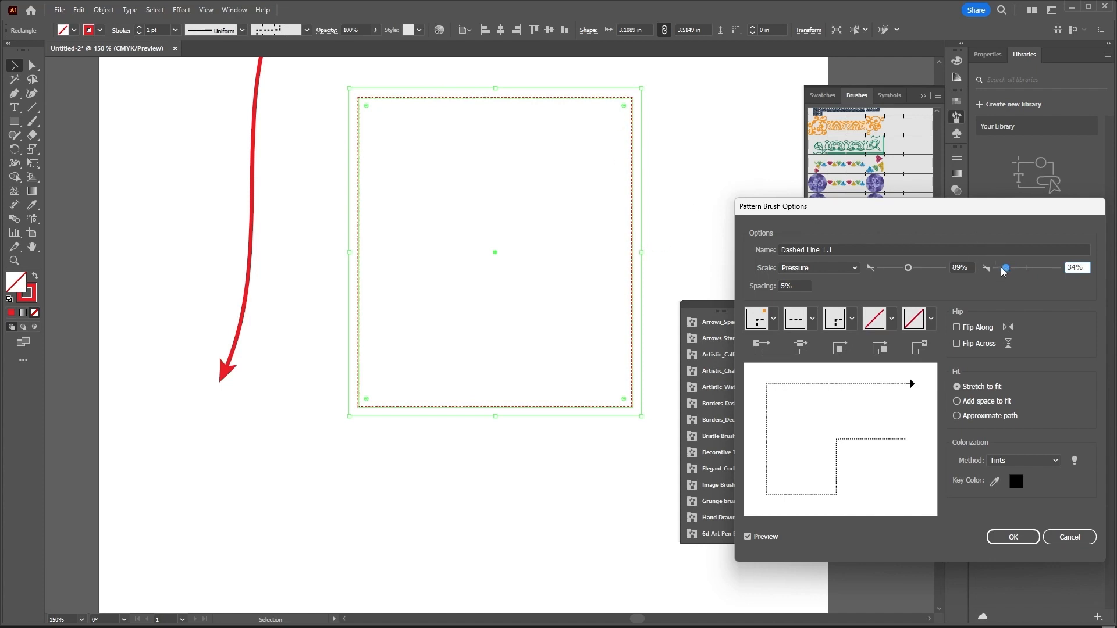
{"action": "left_click_drag", "start_coordinate": [1006, 268], "coordinate": [1055, 271]}
{"action": "left_click_drag", "start_coordinate": [1053, 270], "coordinate": [1055, 269]}
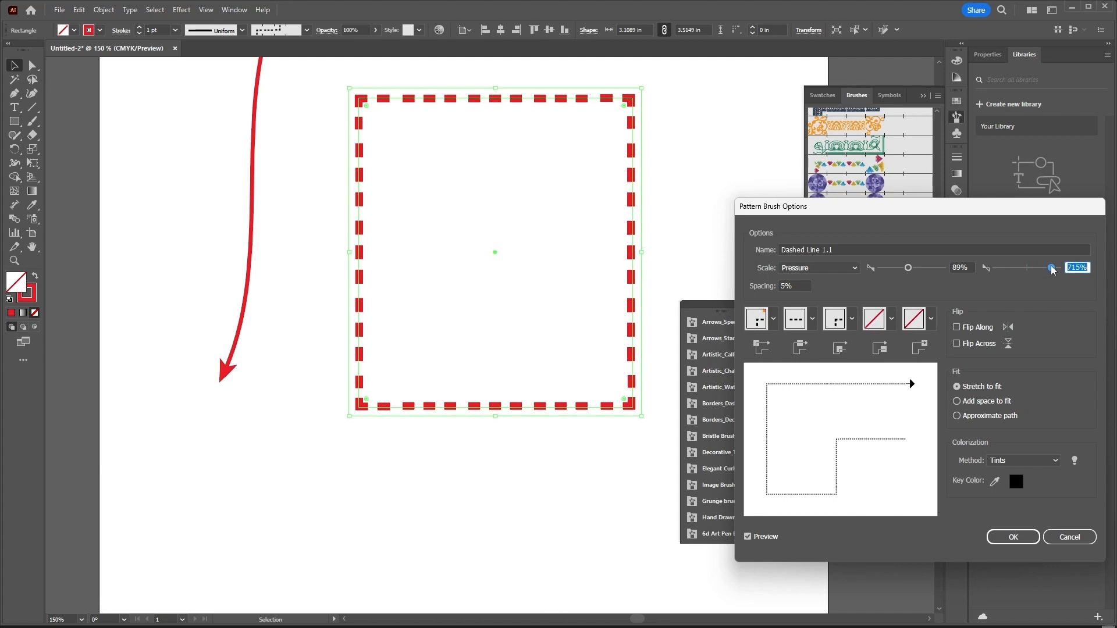
{"action": "mouse_move", "coordinate": [908, 268]}
{"action": "left_mouse_down"}
{"action": "mouse_move", "coordinate": [931, 271]}
{"action": "mouse_move", "coordinate": [906, 272]}
{"action": "left_mouse_up"}
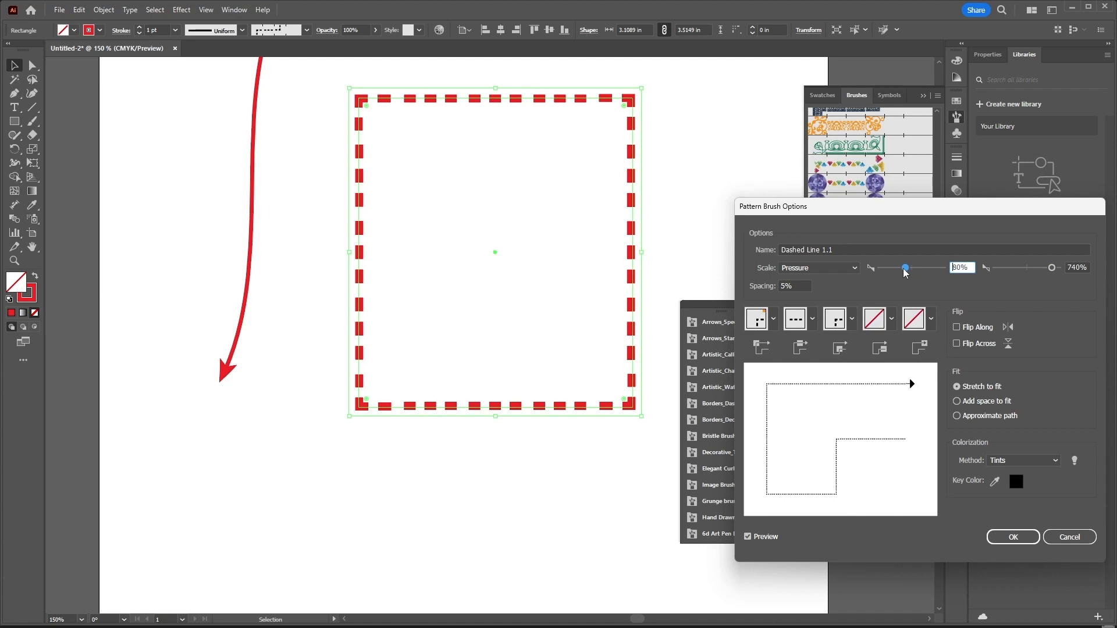
{"action": "left_click", "coordinate": [1024, 542]}
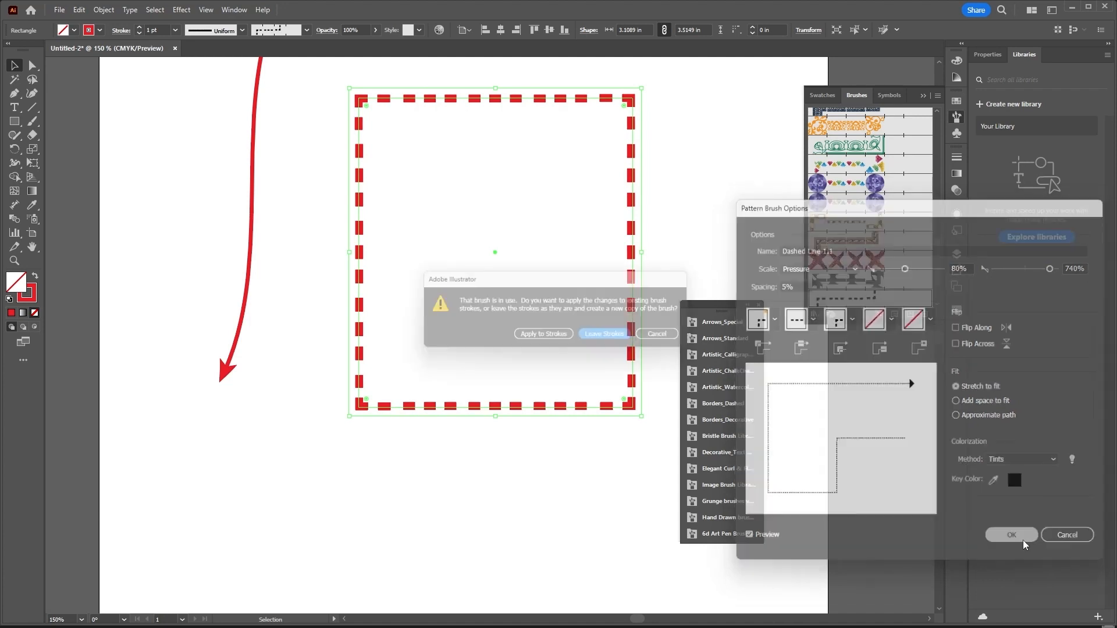
{"action": "left_click", "coordinate": [554, 338]}
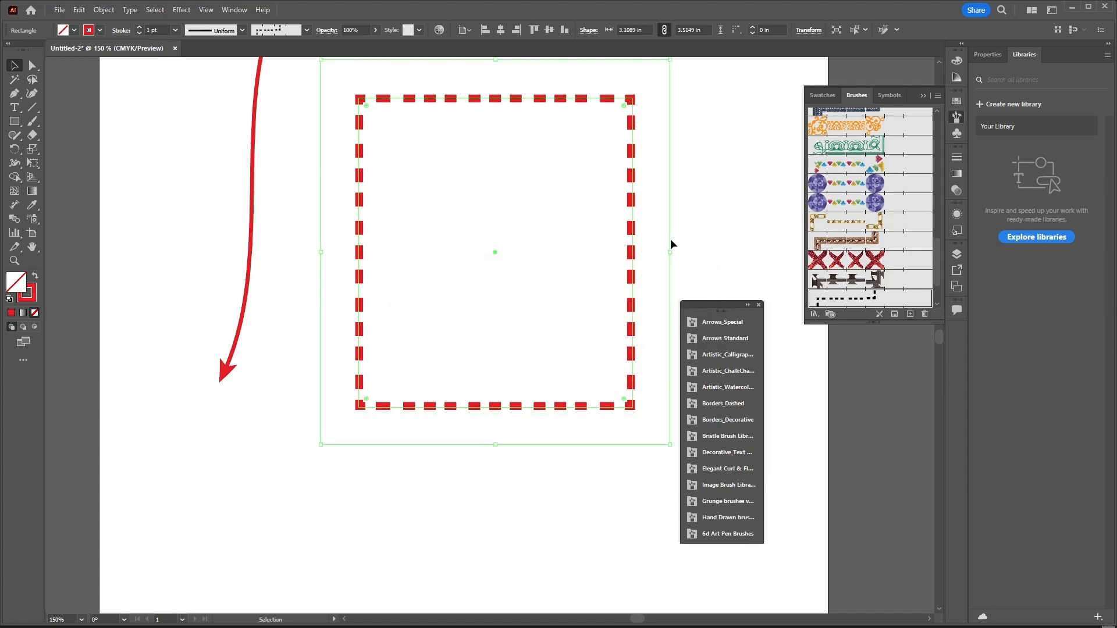
- Close the floating brush library and move the dashed rectangle partly off the artboard, past the red arrow stroke
{"action": "left_click", "coordinate": [759, 305]}
{"action": "scroll", "coordinate": [640, 252], "scroll_direction": "down", "scroll_amount": 1}
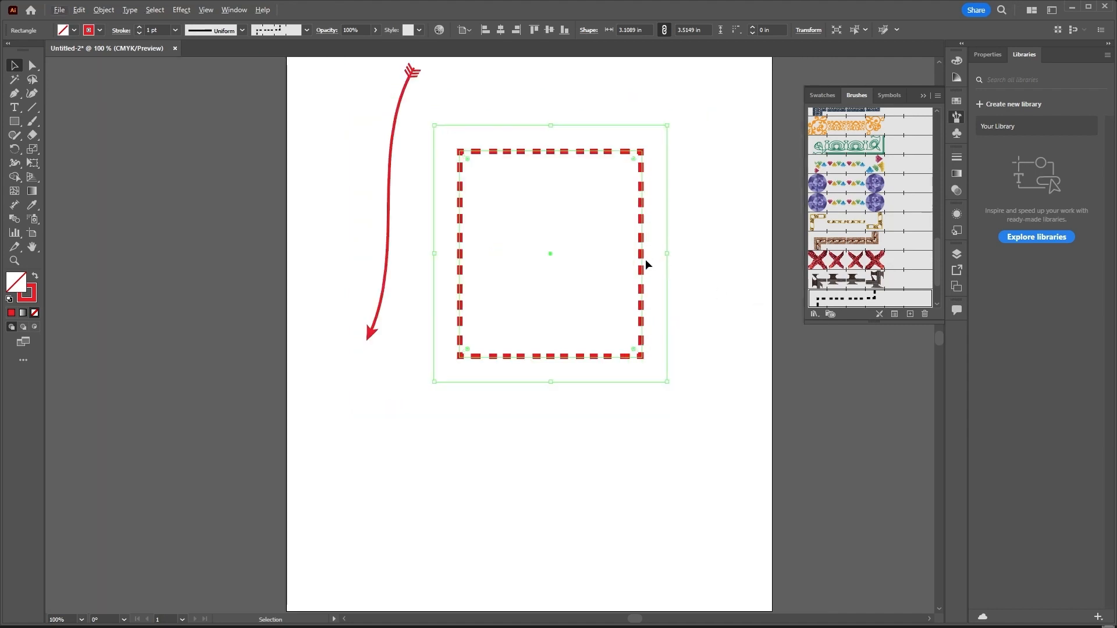
{"action": "left_click_drag", "start_coordinate": [643, 258], "coordinate": [340, 233]}
- Draw a circle about 3.56 in across with the Ellipse tool beside the red arrow stroke
{"action": "left_click_drag", "start_coordinate": [22, 125], "coordinate": [57, 146]}
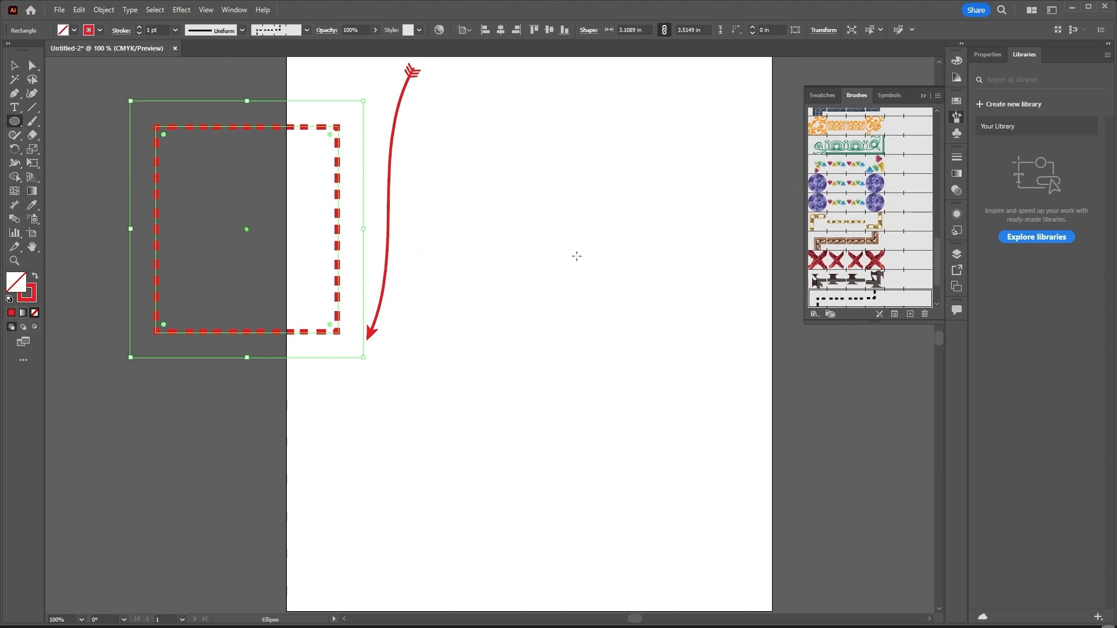
{"action": "mouse_move", "coordinate": [551, 250]}
{"action": "left_mouse_down"}
{"action": "mouse_move", "coordinate": [589, 319]}
{"action": "mouse_move", "coordinate": [624, 355]}
{"action": "left_mouse_up"}
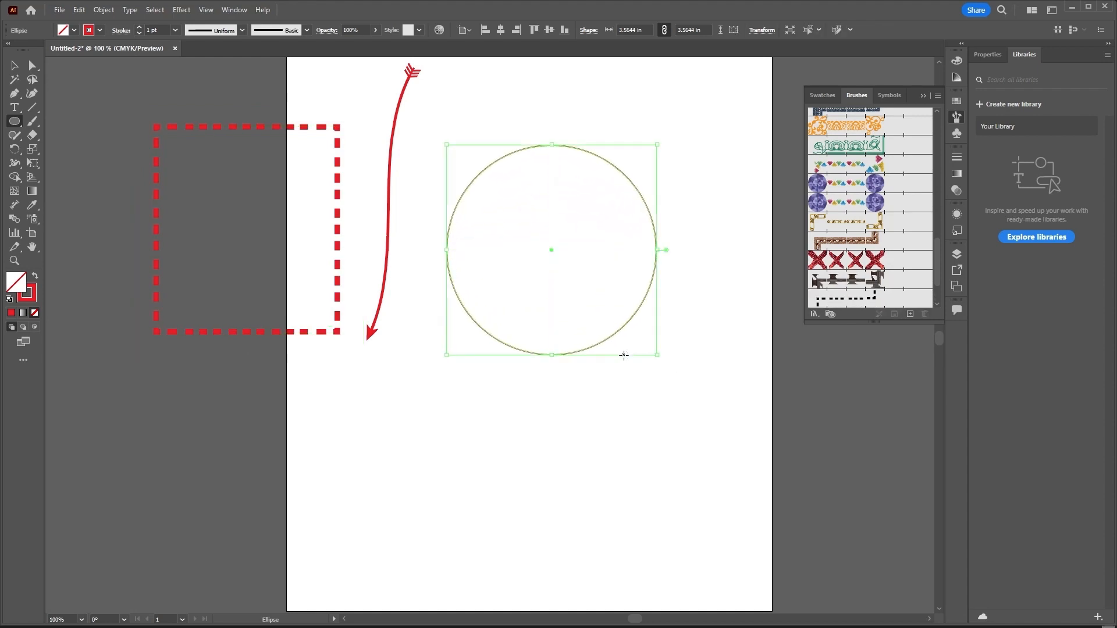
{"action": "scroll", "coordinate": [645, 196], "scroll_direction": "up", "scroll_amount": 1}
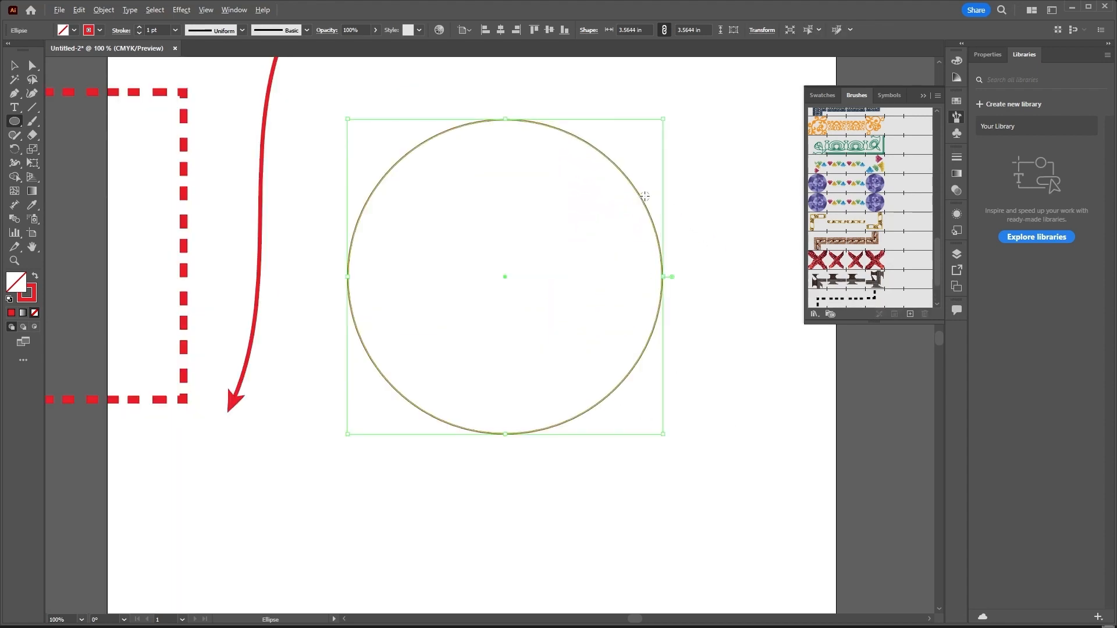
- Open the Borders_Indigenous brush library and try its African and Aztec brushes on the circle
{"action": "left_click", "coordinate": [814, 315]}
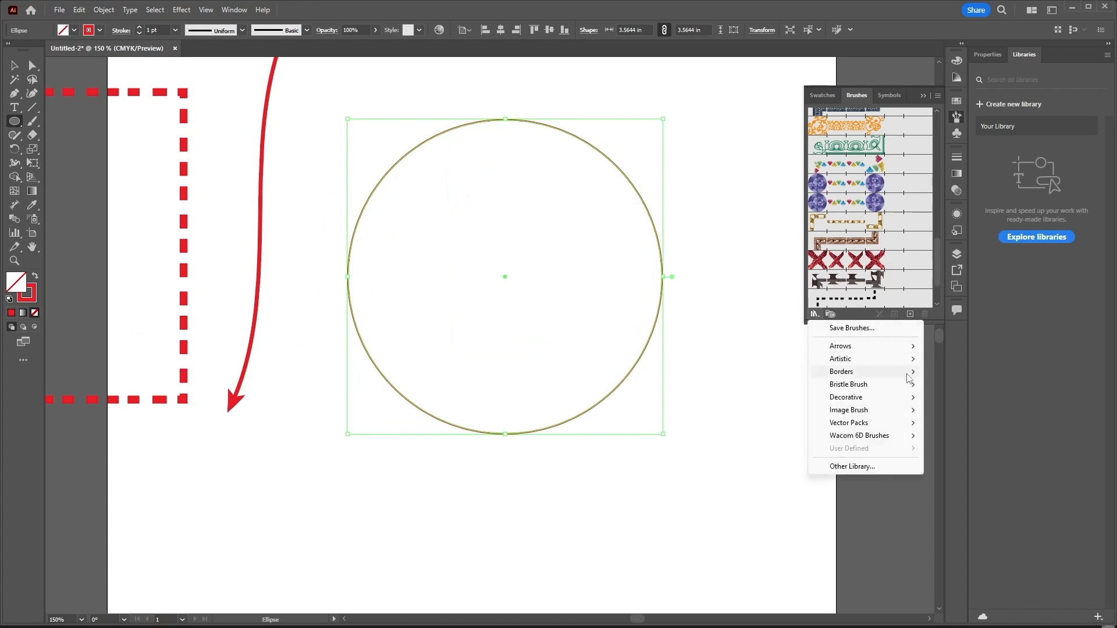
{"action": "mouse_move", "coordinate": [911, 377]}
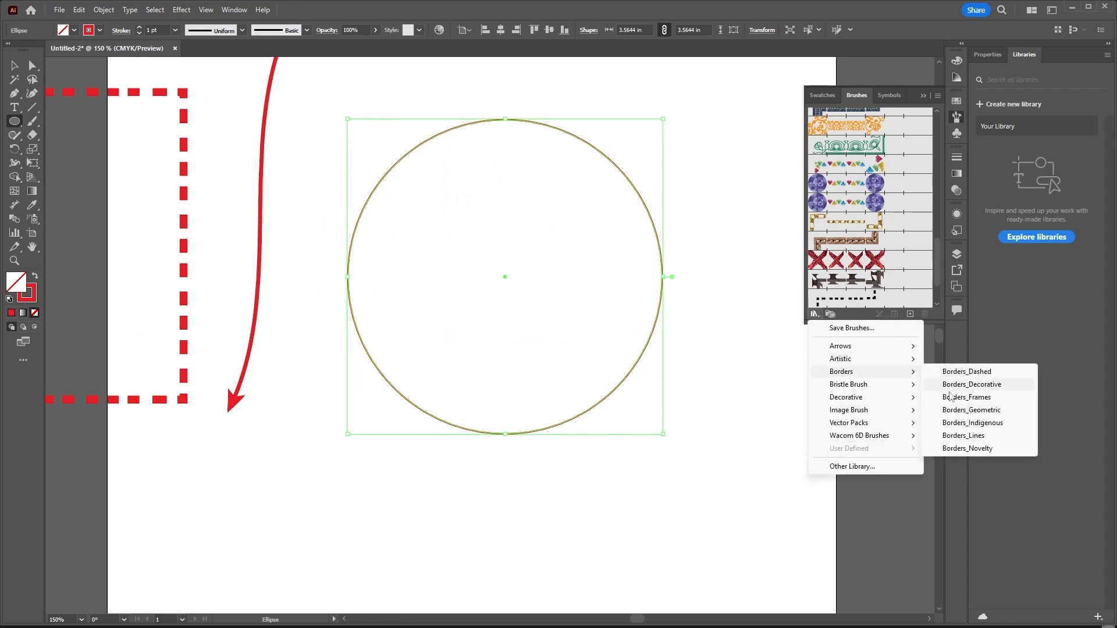
{"action": "left_click", "coordinate": [989, 425]}
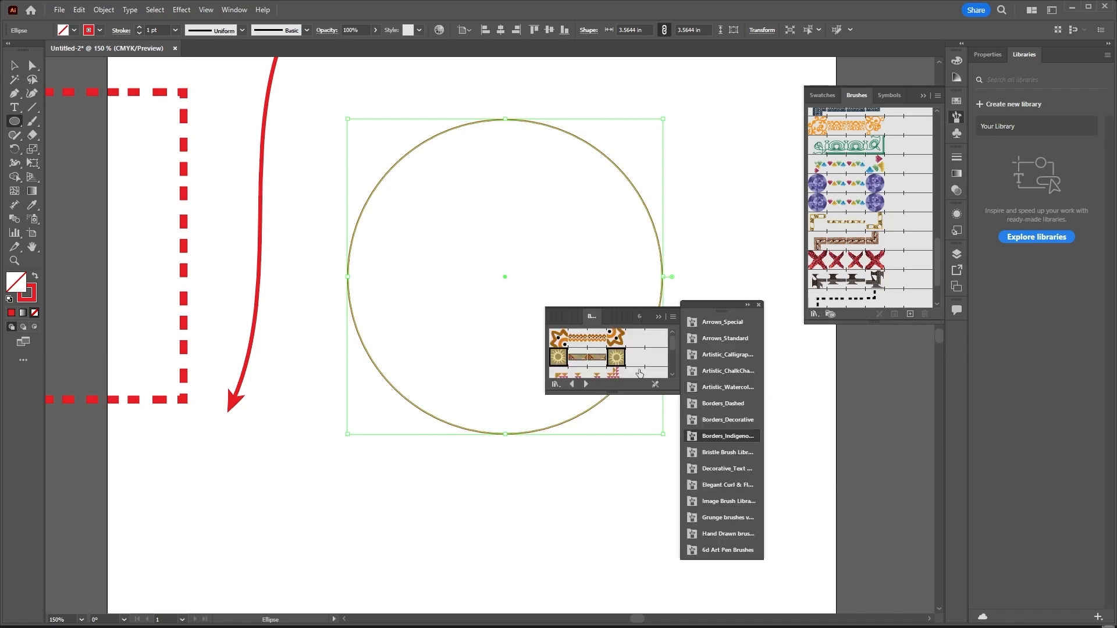
{"action": "left_click", "coordinate": [615, 339]}
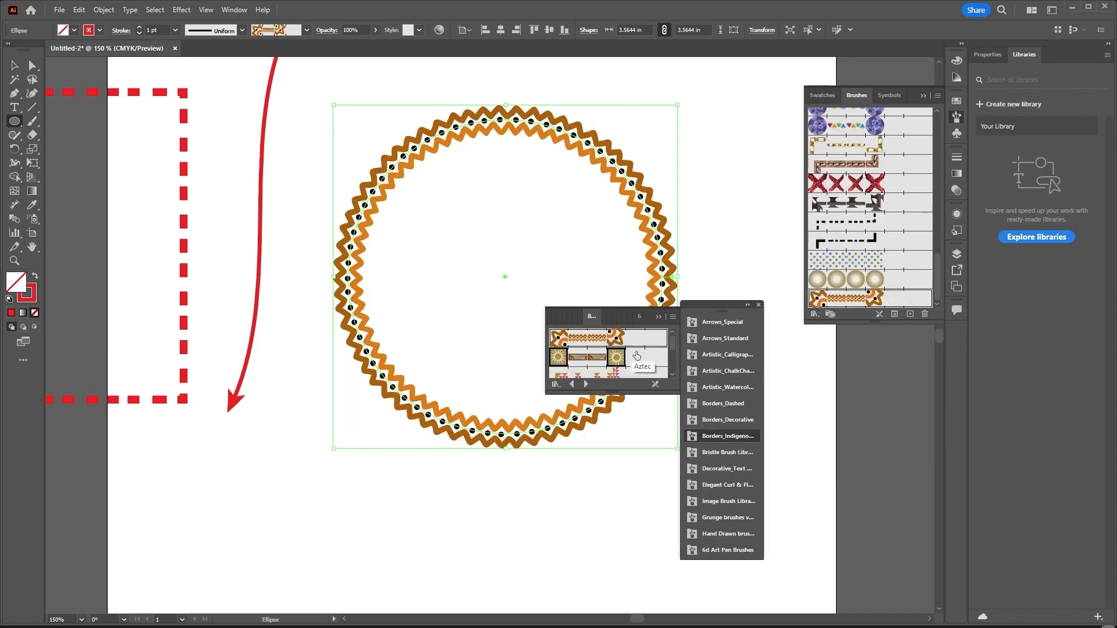
{"action": "left_click", "coordinate": [617, 361]}
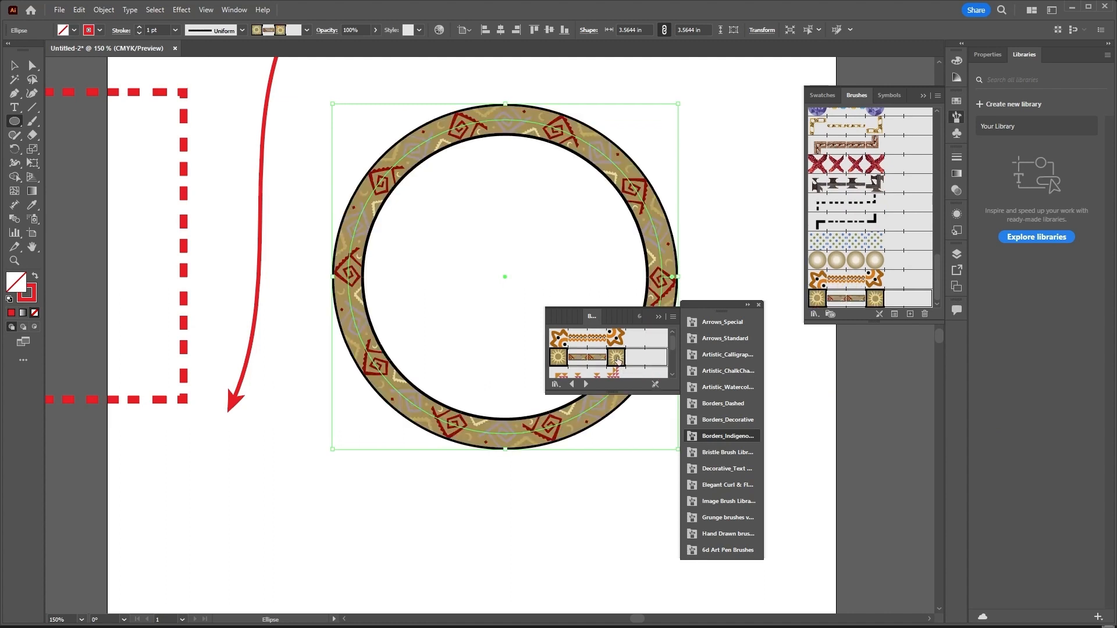
- Try the green leaf and beige band brushes on the circle, settle on the African brush, and close the library
{"action": "scroll", "coordinate": [628, 364], "scroll_direction": "down", "scroll_amount": 3}
{"action": "left_click", "coordinate": [622, 366]}
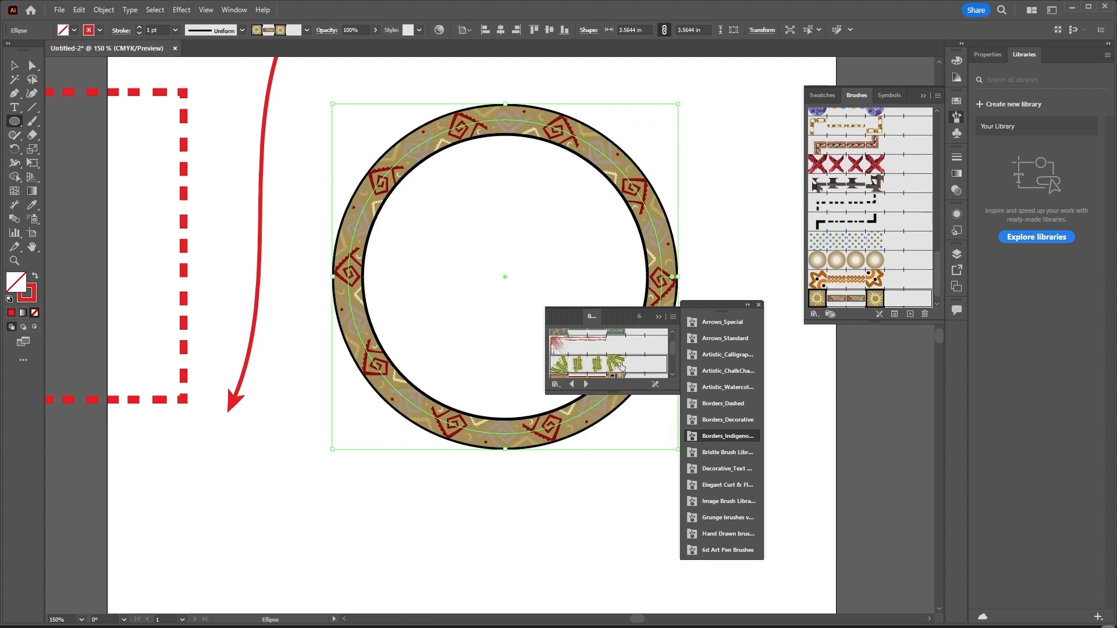
{"action": "scroll", "coordinate": [627, 358], "scroll_direction": "up", "scroll_amount": 3}
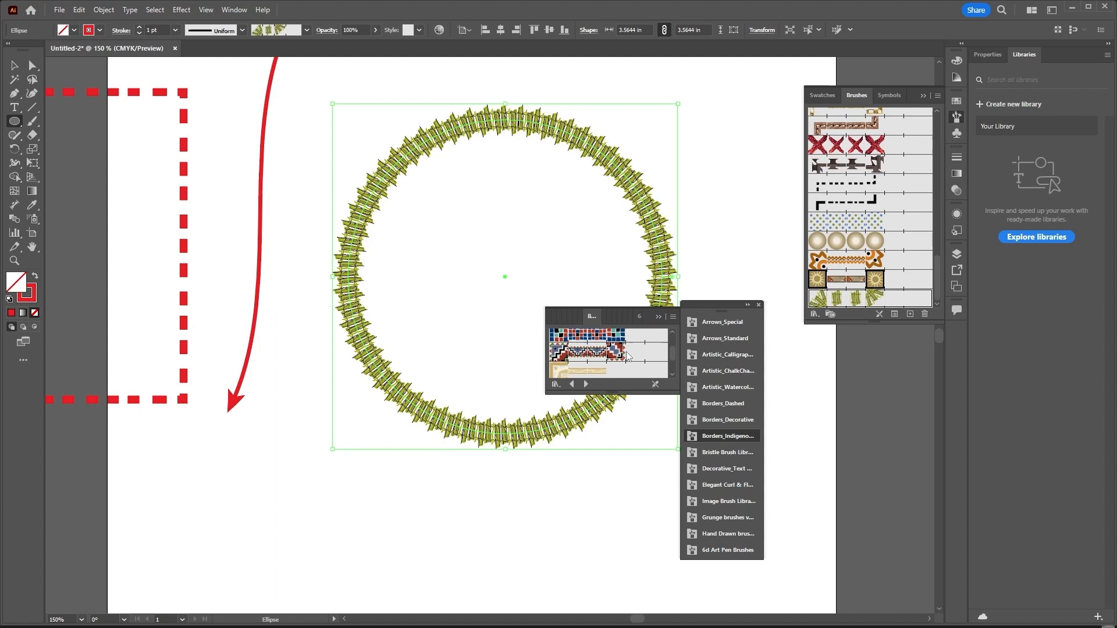
{"action": "left_click", "coordinate": [584, 375]}
{"action": "scroll", "coordinate": [614, 363], "scroll_direction": "down", "scroll_amount": 3}
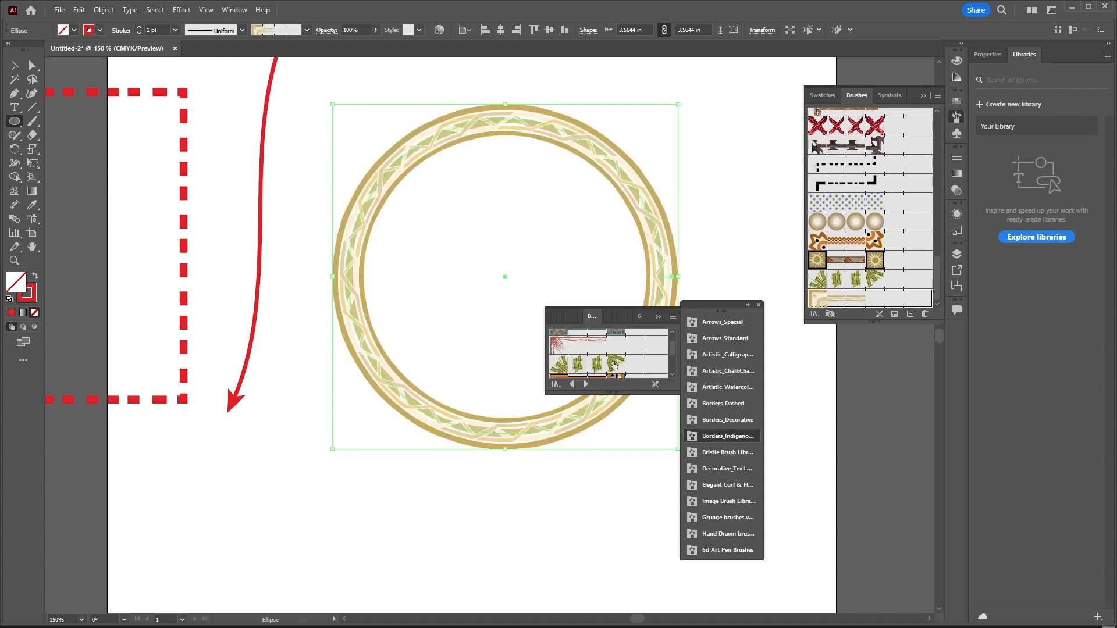
{"action": "scroll", "coordinate": [614, 365], "scroll_direction": "up", "scroll_amount": 3}
{"action": "left_click", "coordinate": [620, 346]}
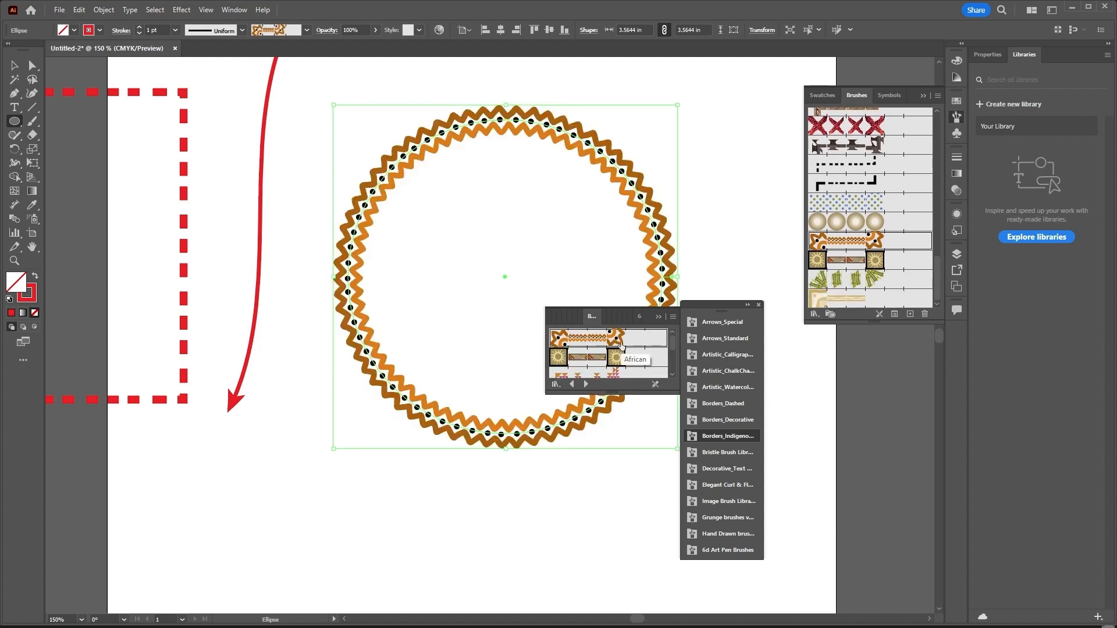
{"action": "left_click", "coordinate": [759, 305]}
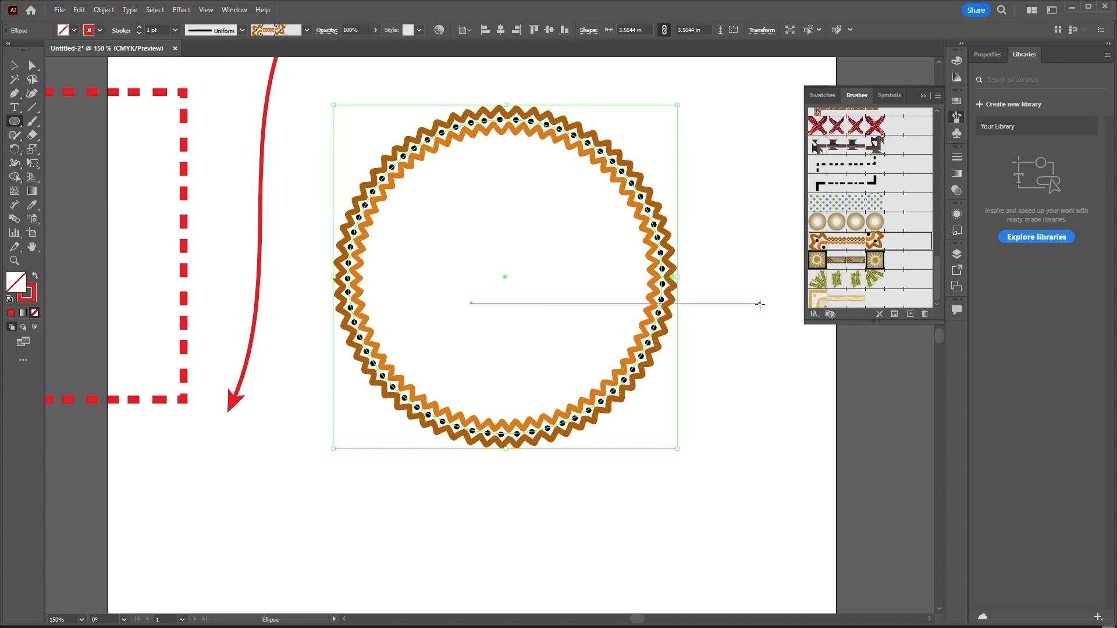
- In the African pattern brush's options, set the inner corner tile to Auto-Centered and keep the side tile as Original
{"action": "double_click", "coordinate": [881, 247]}
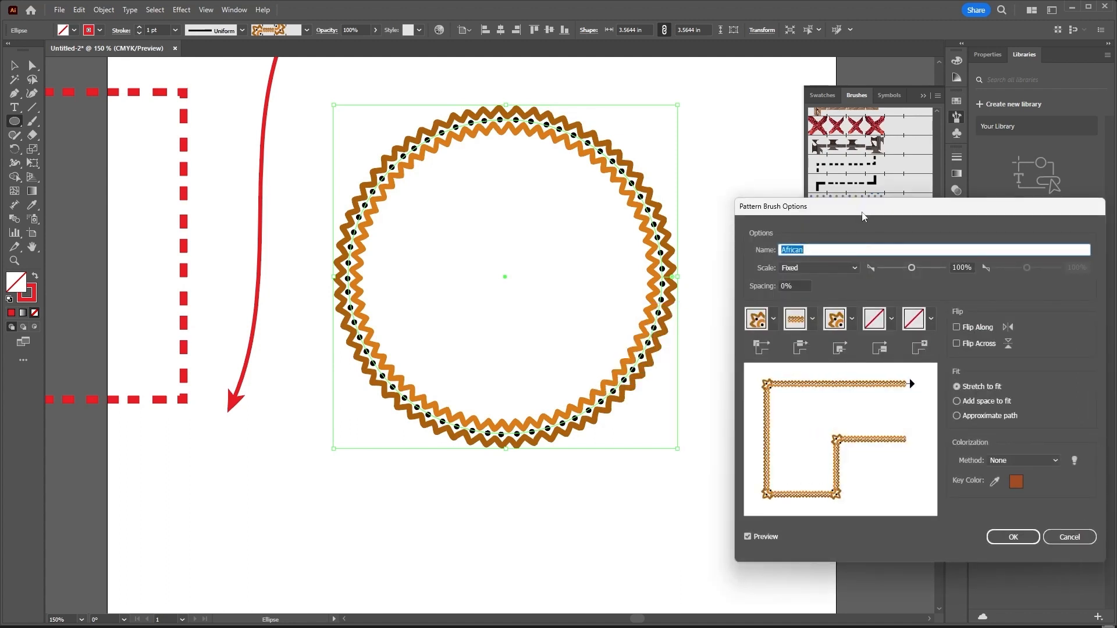
{"action": "left_click", "coordinate": [852, 318]}
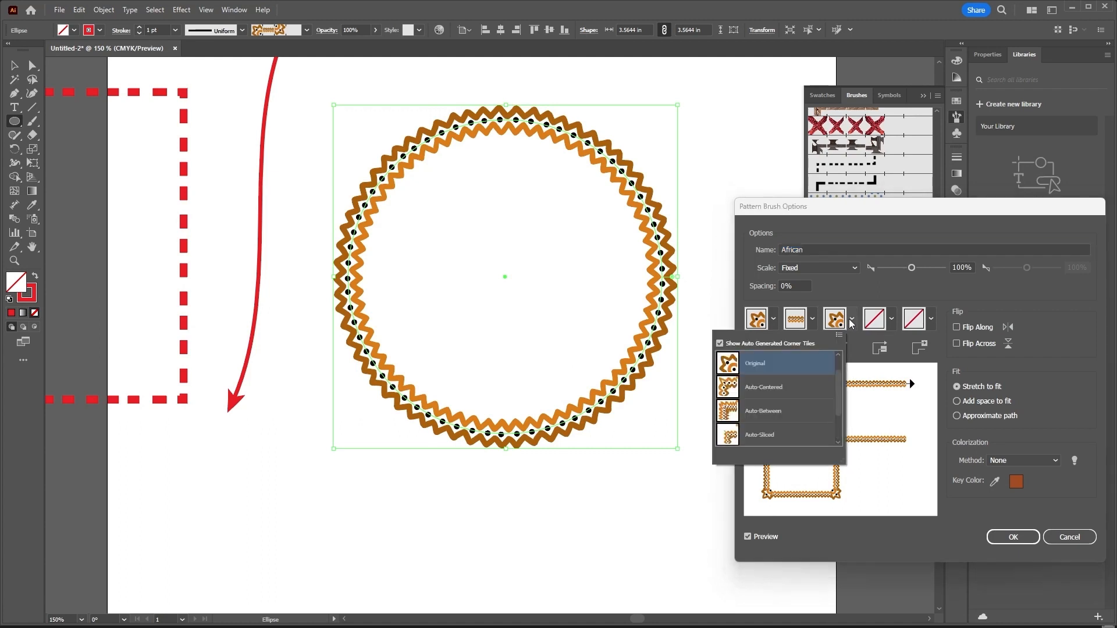
{"action": "left_click", "coordinate": [742, 394]}
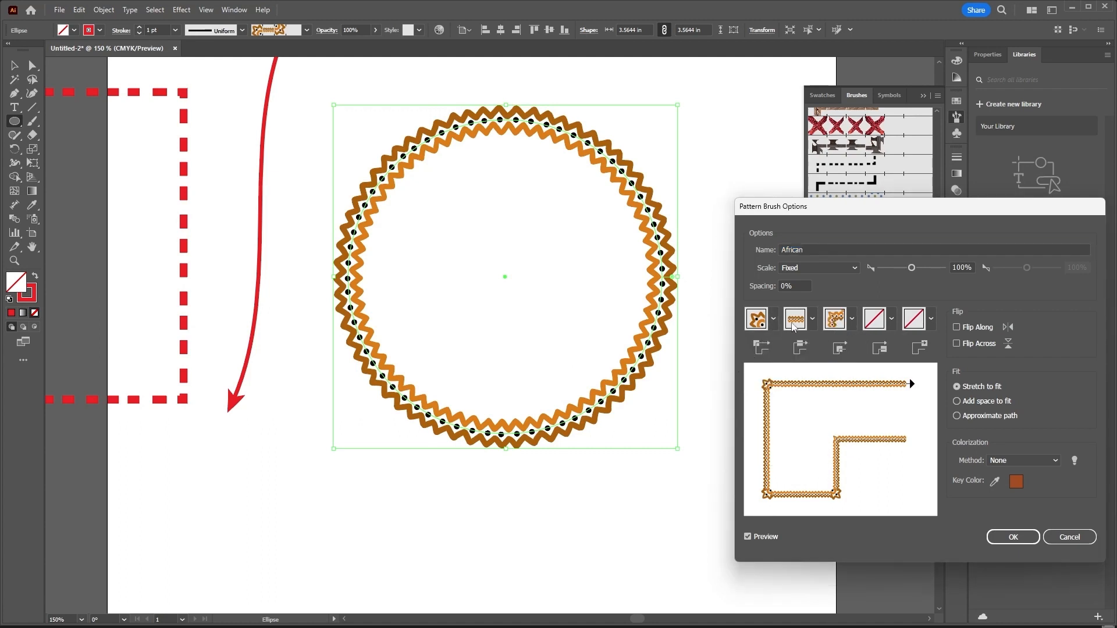
{"action": "left_click", "coordinate": [813, 319]}
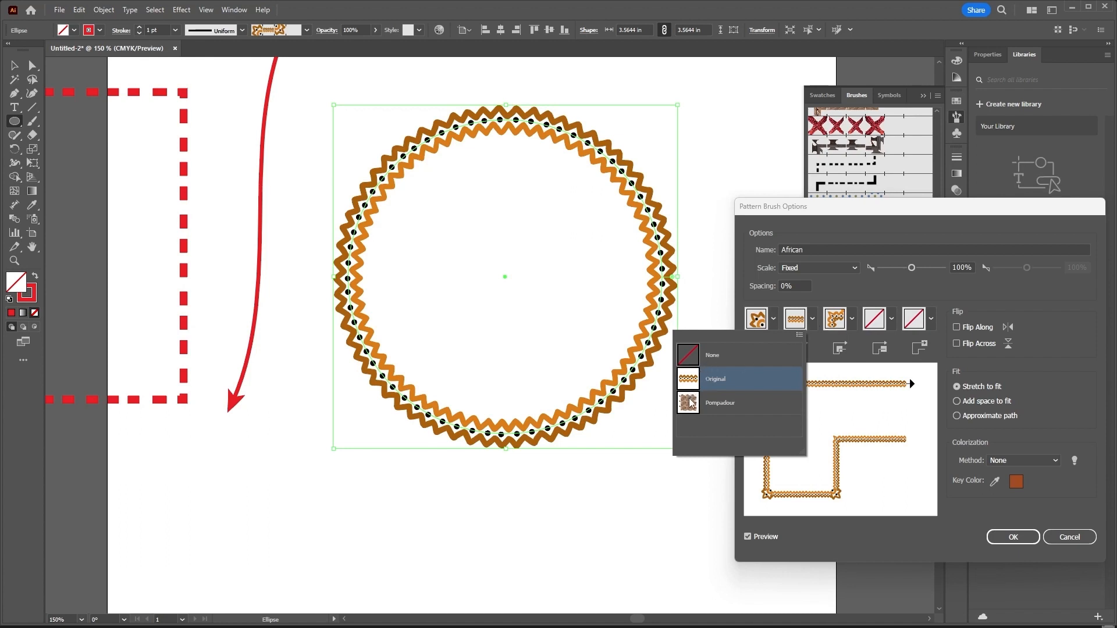
{"action": "left_click", "coordinate": [689, 381]}
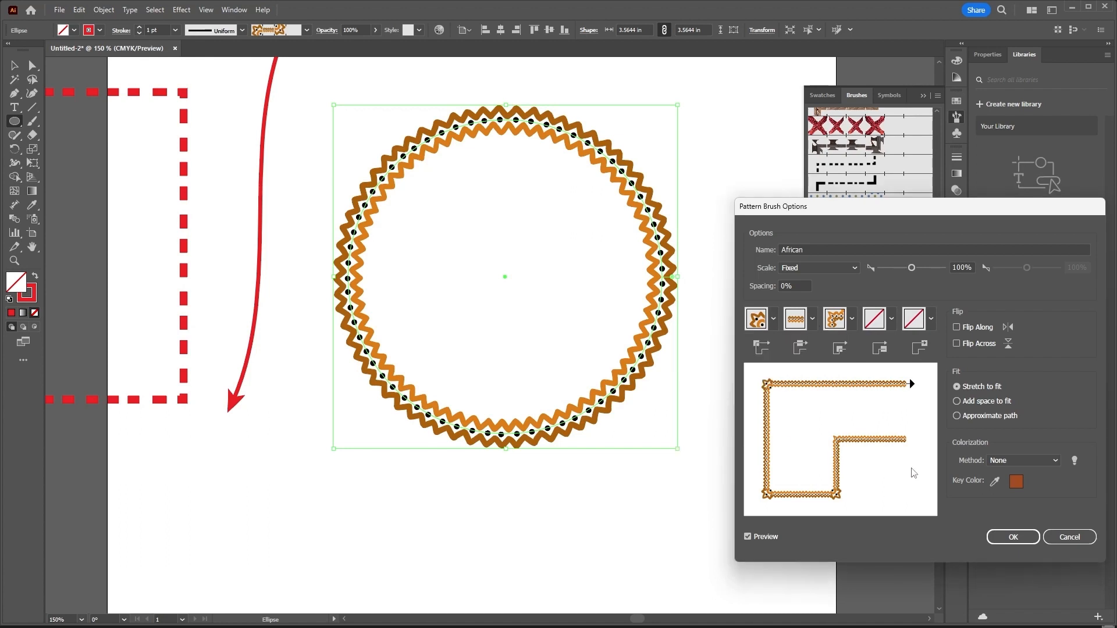
- Try the Add space to fit and Approximate path options, return to Stretch to fit, and compare the circle with and without preview
{"action": "left_click", "coordinate": [958, 402]}
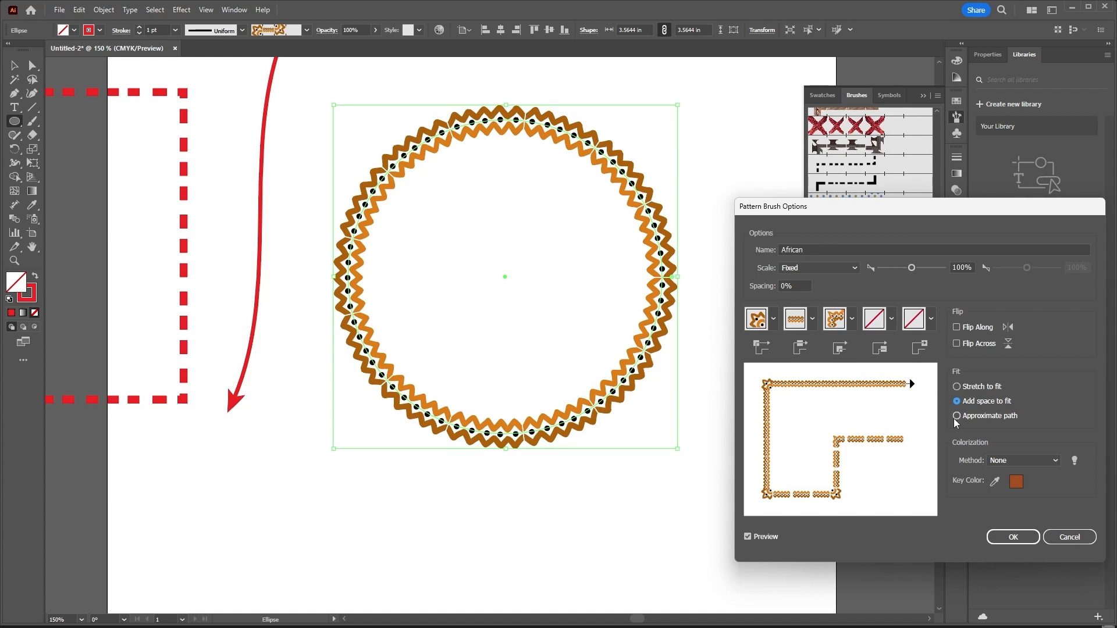
{"action": "left_click", "coordinate": [957, 417]}
{"action": "left_click", "coordinate": [957, 387]}
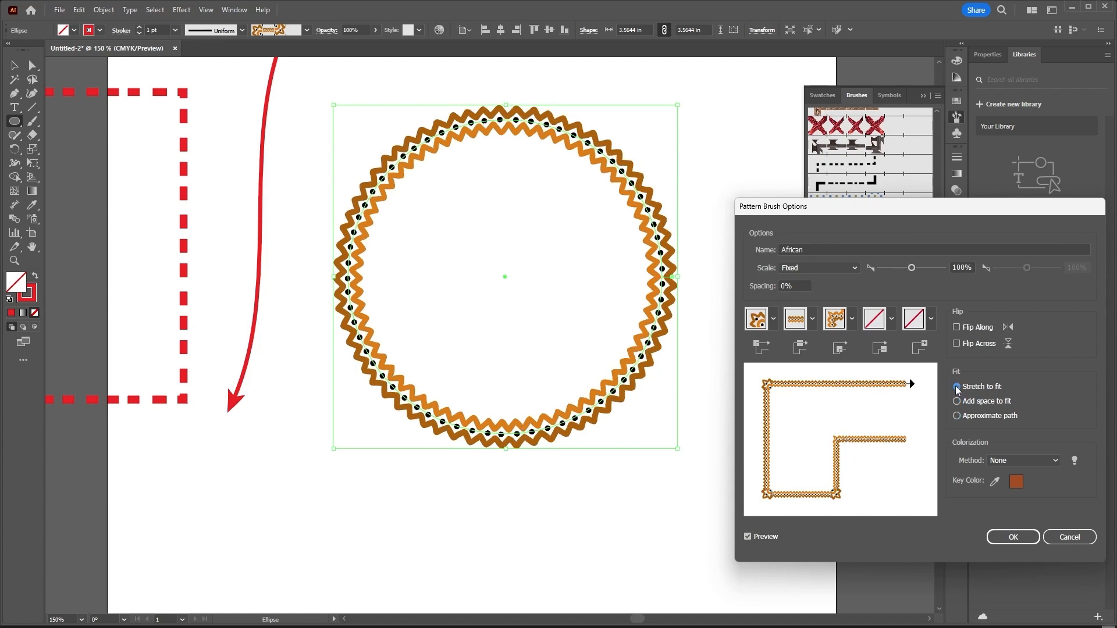
{"action": "left_click", "coordinate": [748, 537]}
{"action": "left_click", "coordinate": [749, 537]}
- Set the brush scale to 193% and try the Pressure and Stylus Wheel scale methods, ending on Tilt
{"action": "mouse_move", "coordinate": [912, 269]}
{"action": "left_mouse_down"}
{"action": "mouse_move", "coordinate": [898, 273]}
{"action": "mouse_move", "coordinate": [921, 274]}
{"action": "left_mouse_up"}
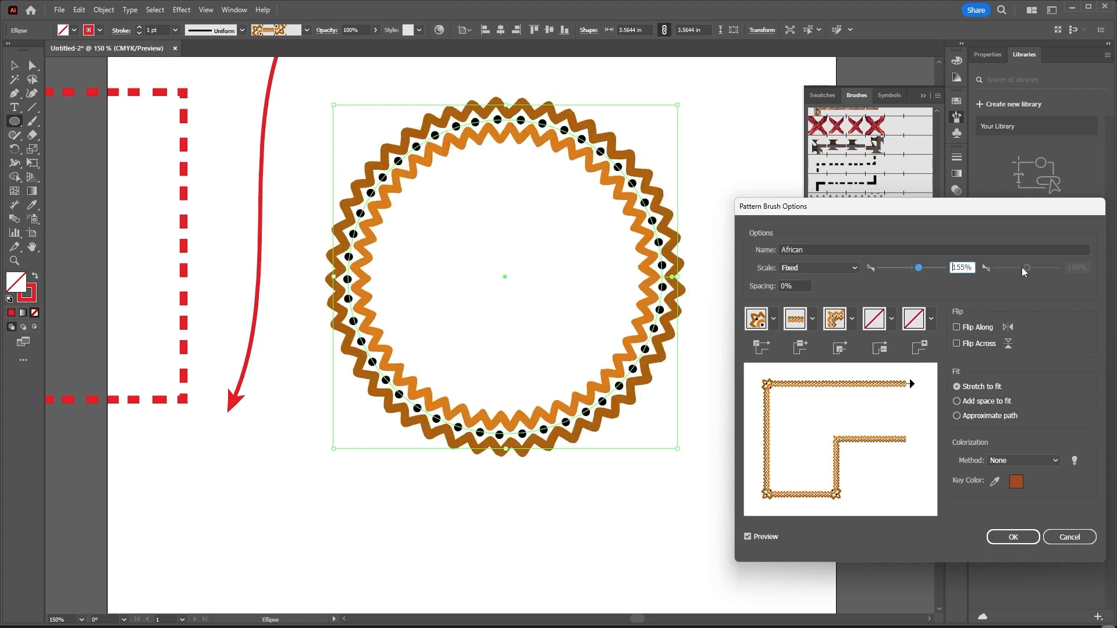
{"action": "left_click_drag", "start_coordinate": [919, 270], "coordinate": [923, 270]}
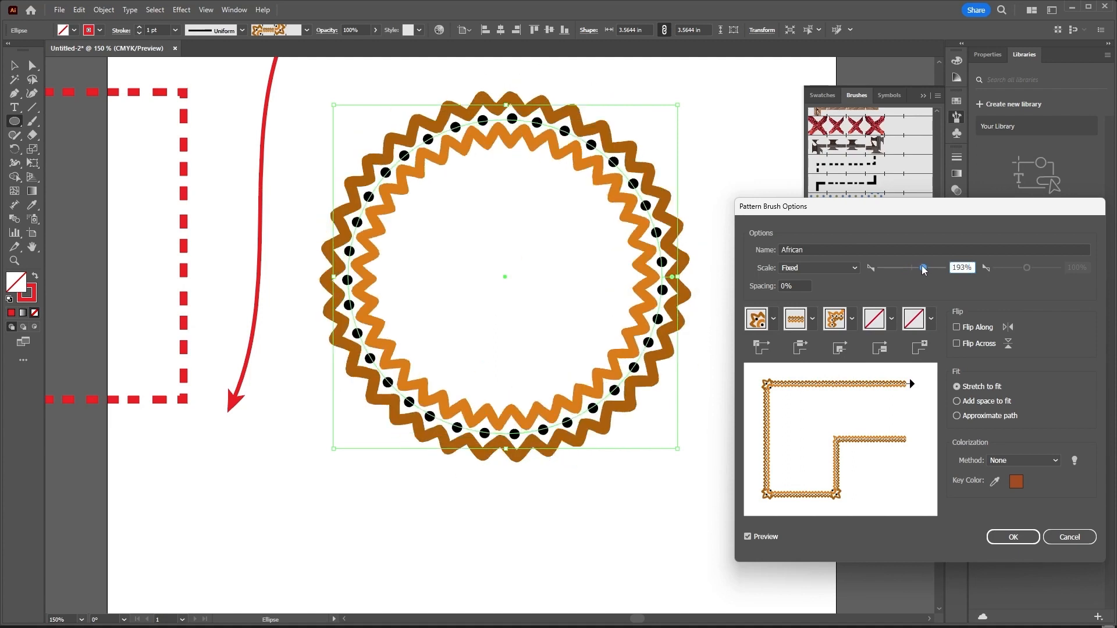
{"action": "left_click", "coordinate": [853, 269]}
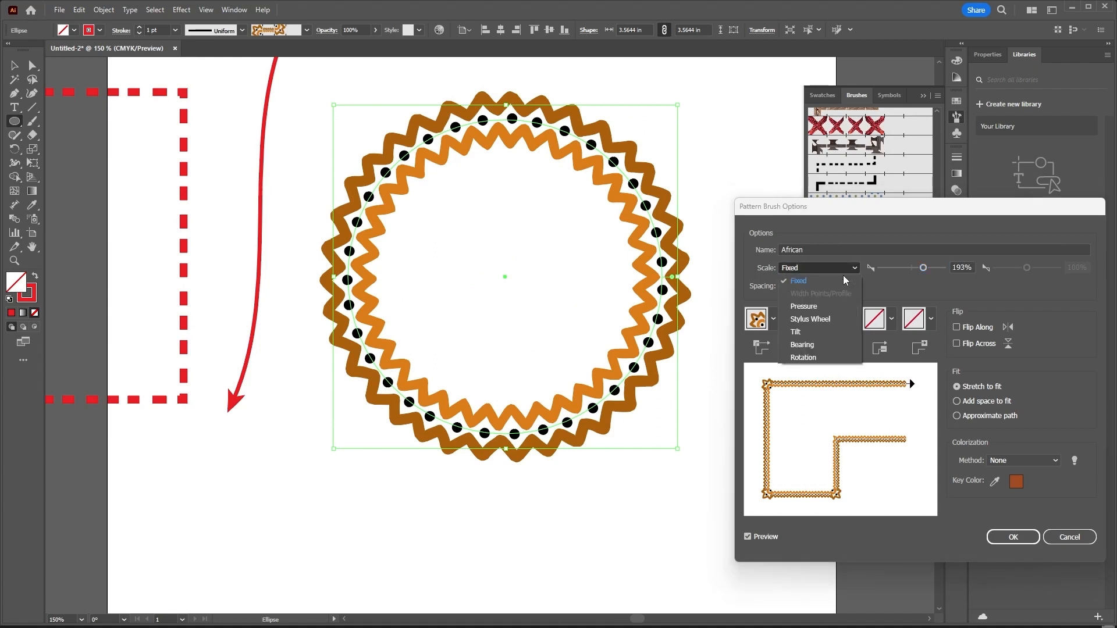
{"action": "left_click", "coordinate": [818, 306]}
{"action": "left_click", "coordinate": [850, 271]}
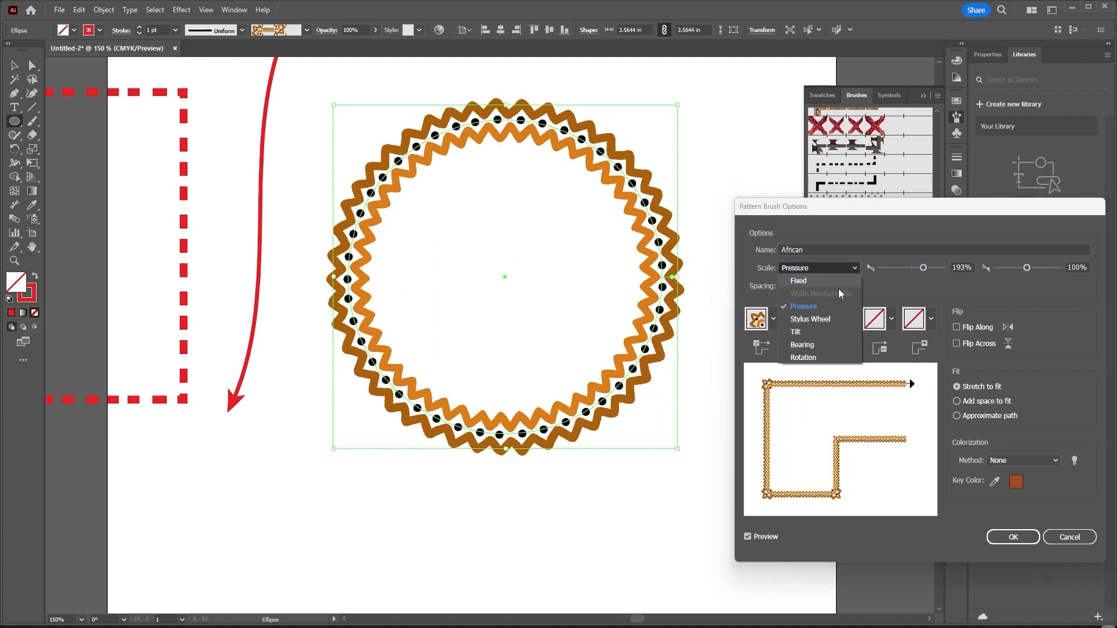
{"action": "left_click", "coordinate": [822, 324]}
{"action": "left_click", "coordinate": [858, 270]}
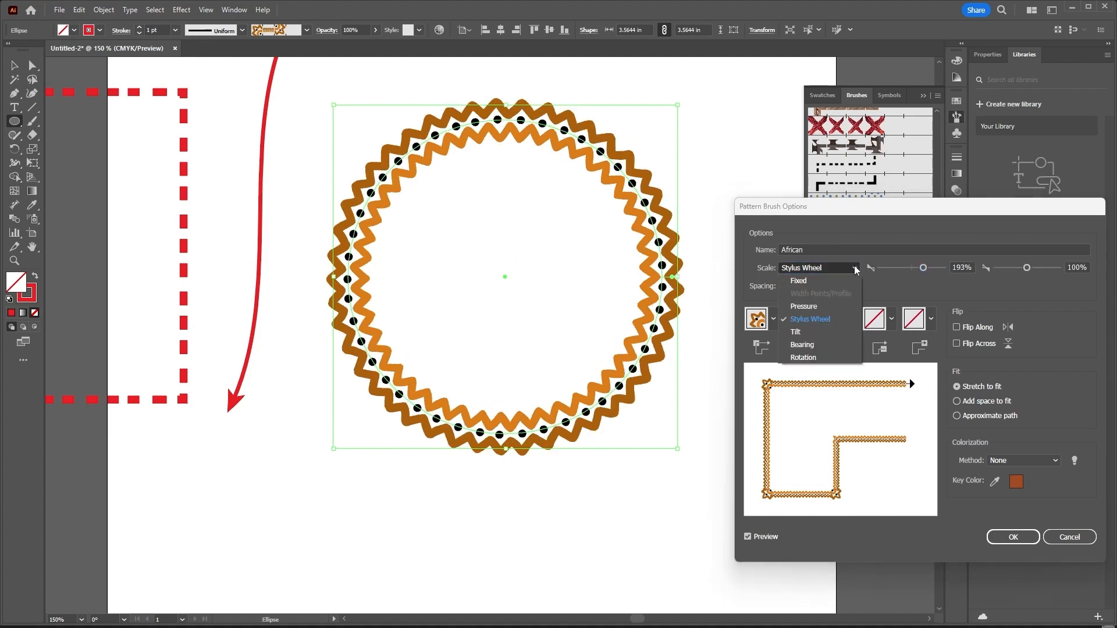
{"action": "left_click", "coordinate": [808, 334]}
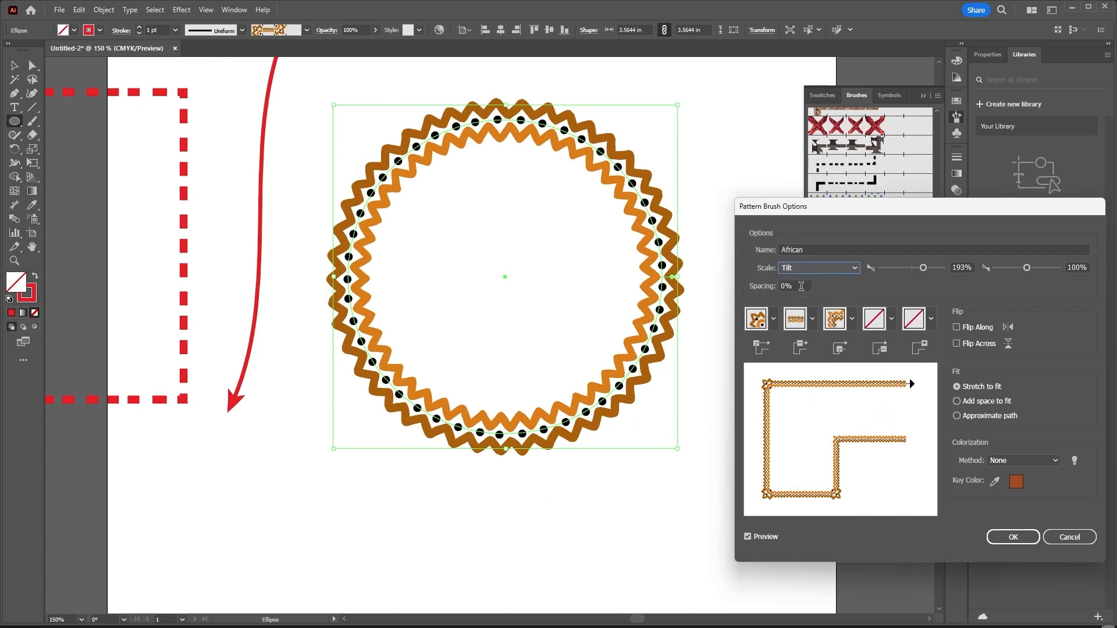
- Set the brush's tile spacing to 5% and apply the brush changes to the existing strokes
{"action": "left_click", "coordinate": [793, 285]}
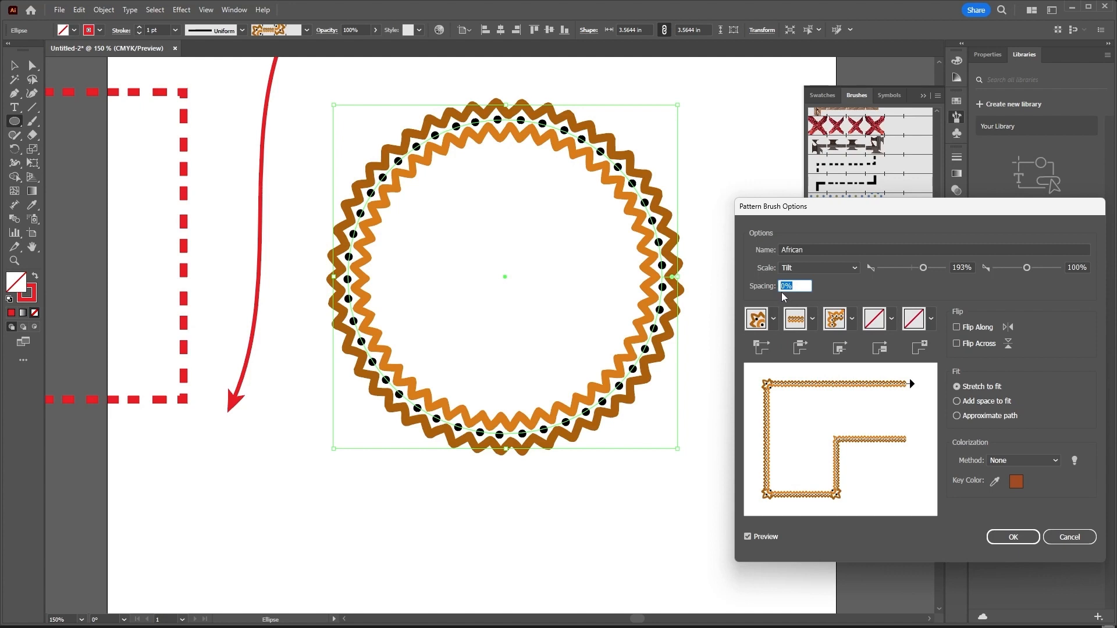
{"action": "type", "text": "5"}
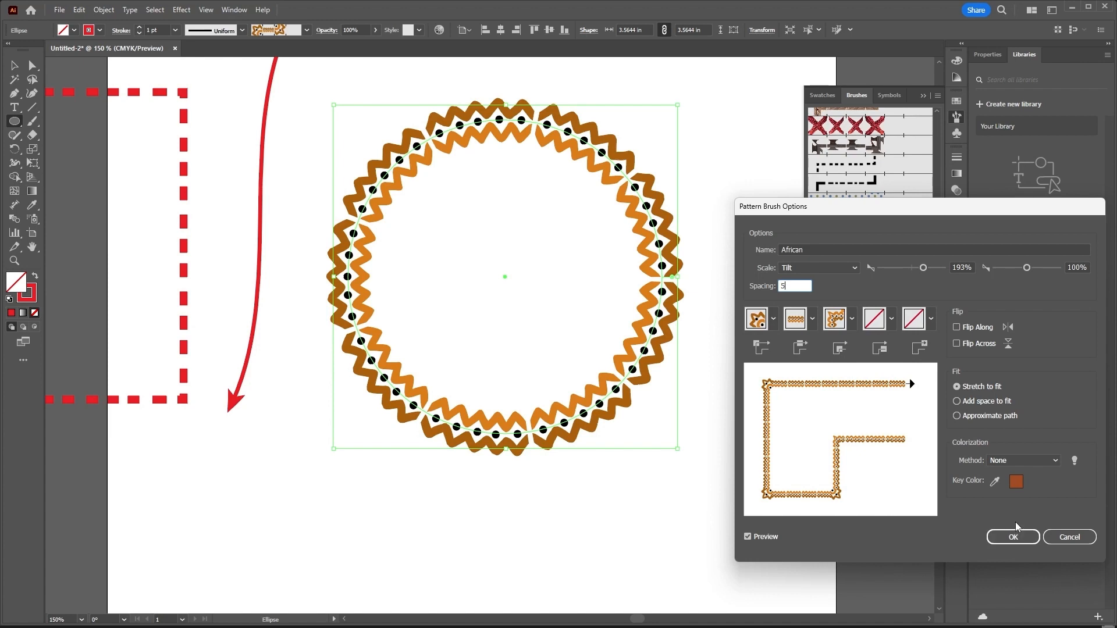
{"action": "left_click", "coordinate": [1013, 537]}
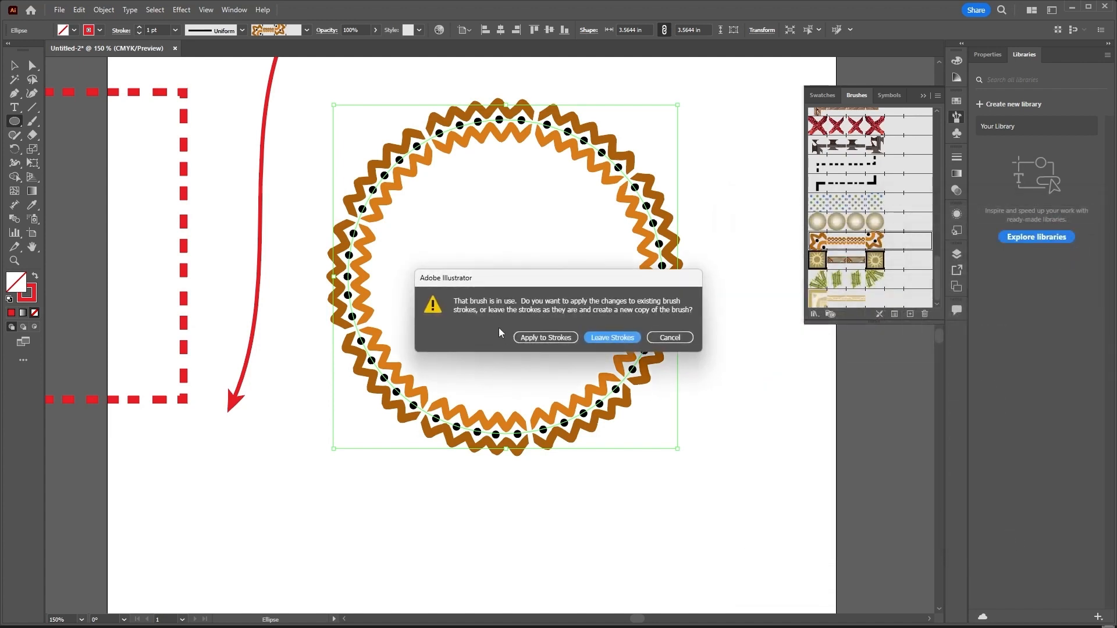
{"action": "left_click", "coordinate": [558, 338]}
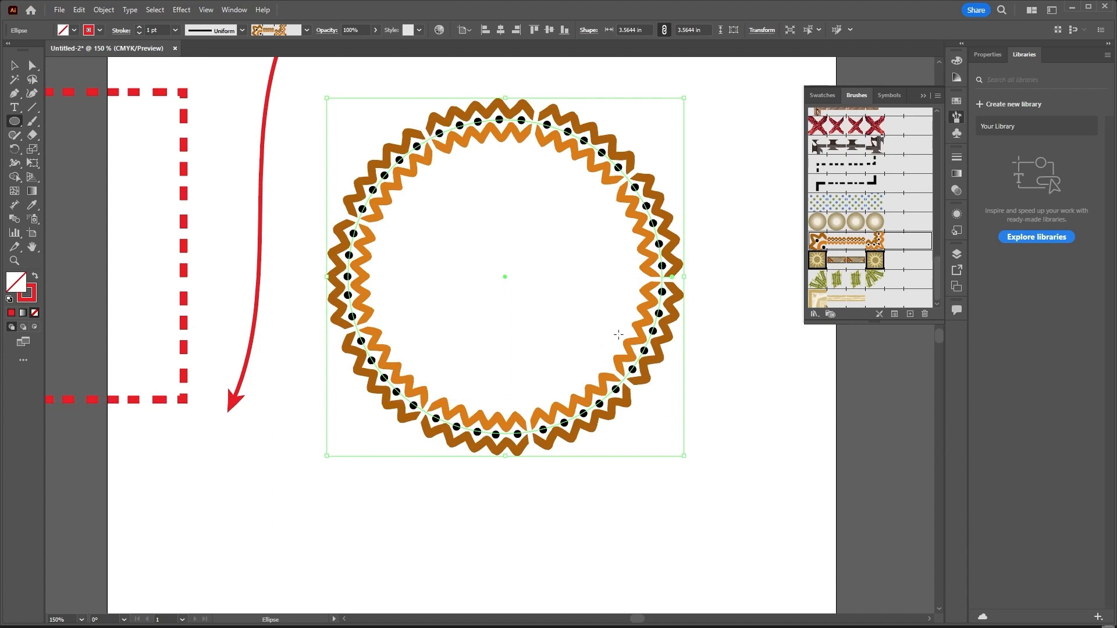
{"action": "left_click", "coordinate": [815, 315]}
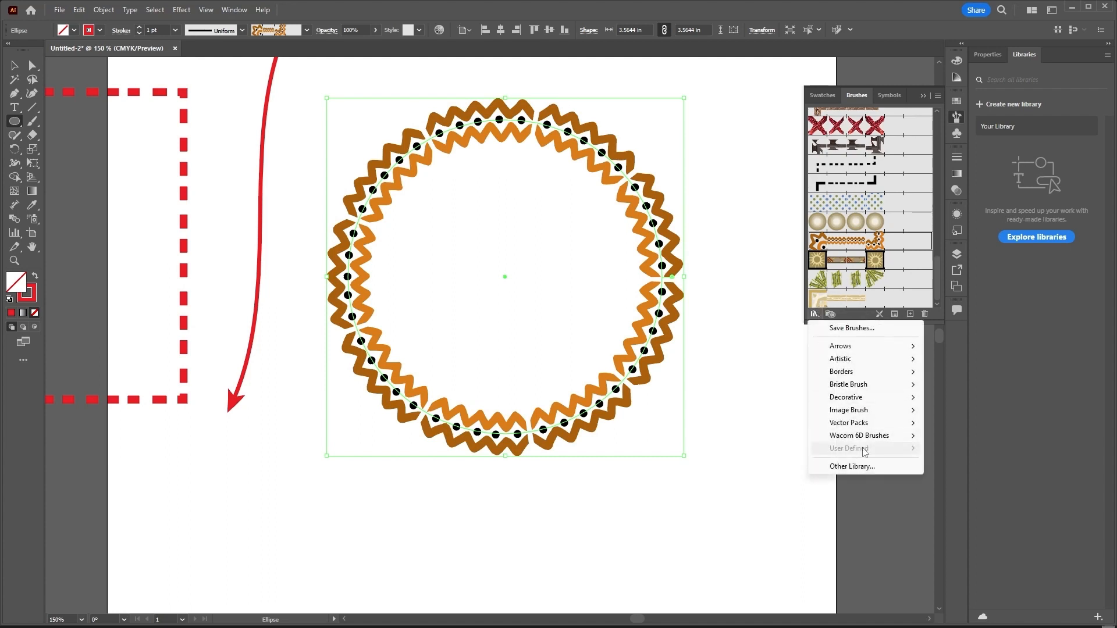
{"action": "left_click", "coordinate": [640, 320]}
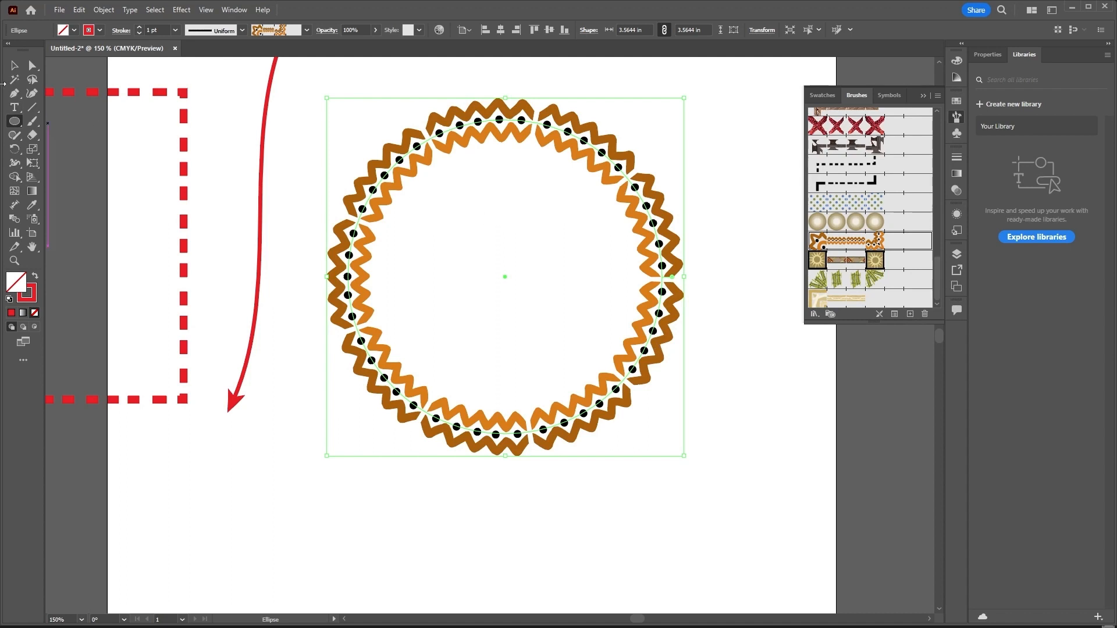
- Move the patterned circle off the artboard so that it overlaps the upper part of the dashed rectangle
{"action": "left_click", "coordinate": [15, 65]}
{"action": "scroll", "coordinate": [670, 312], "scroll_direction": "down", "scroll_amount": 2}
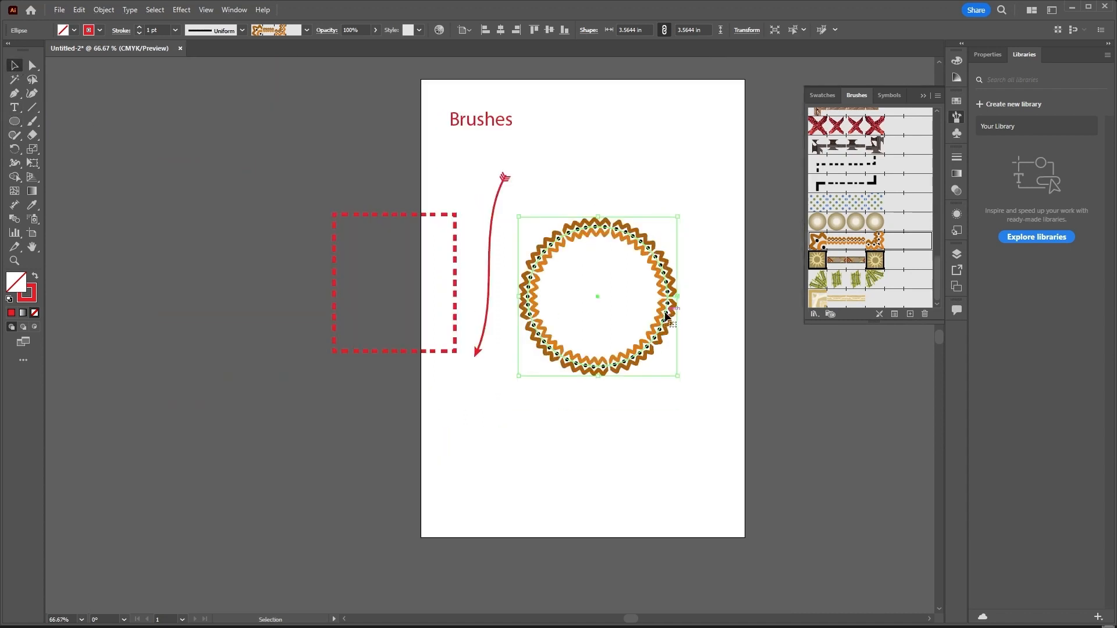
{"action": "mouse_move", "coordinate": [667, 316]}
{"action": "left_mouse_down"}
{"action": "mouse_move", "coordinate": [439, 244]}
{"action": "mouse_move", "coordinate": [420, 215]}
{"action": "left_mouse_up"}
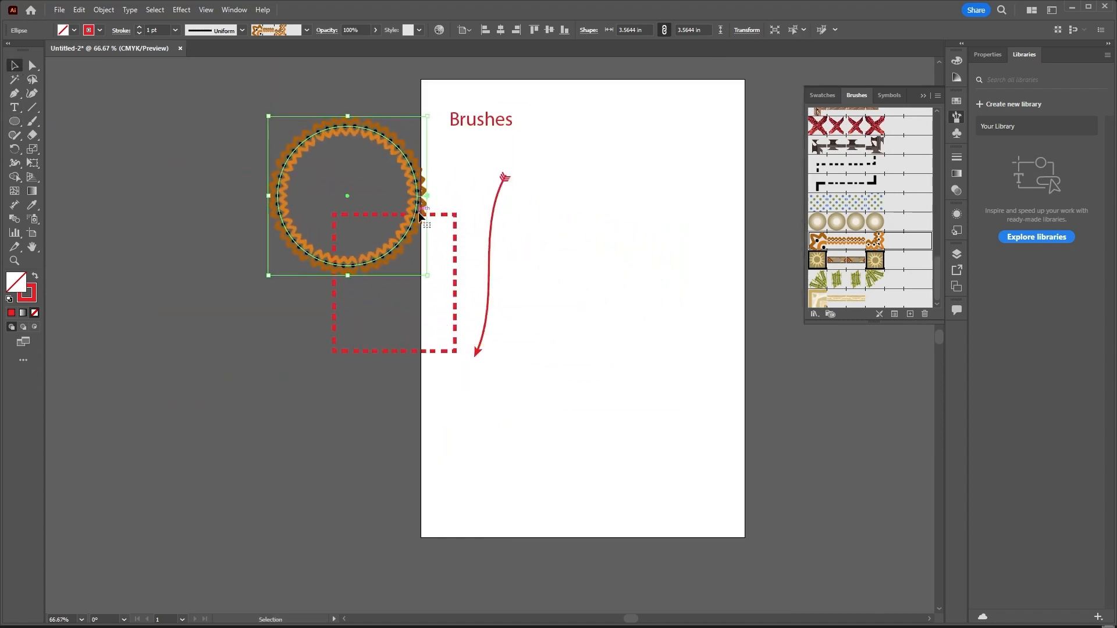
- Add the text "DESIGN" in the middle of the artboard
{"action": "left_click", "coordinate": [567, 265]}
{"action": "left_click", "coordinate": [17, 124]}
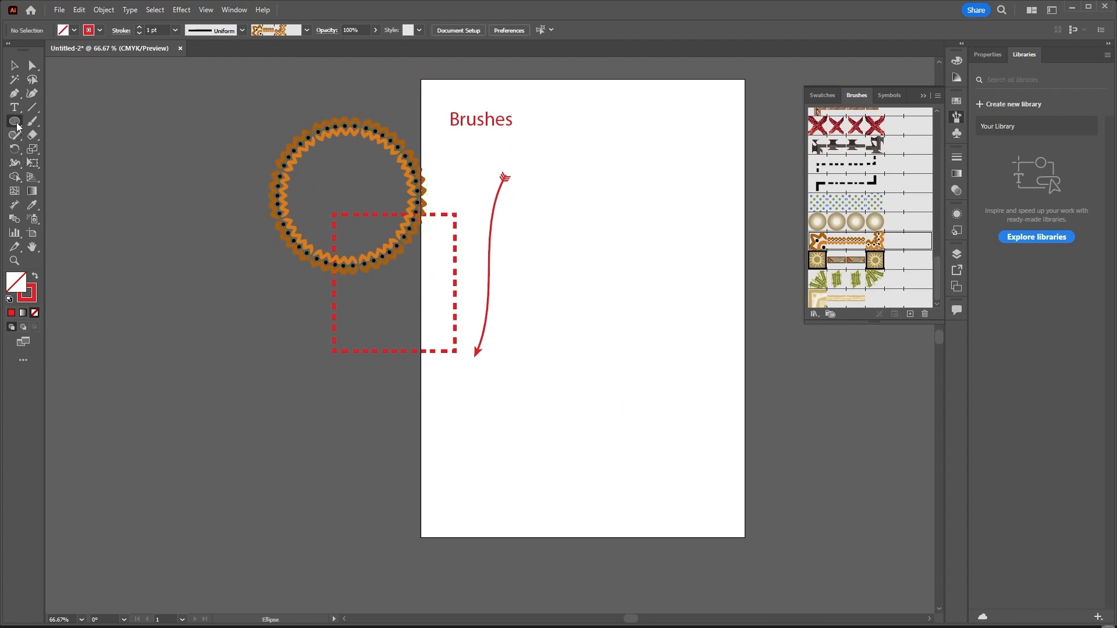
{"action": "left_click_drag", "start_coordinate": [582, 308], "coordinate": [581, 216]}
{"action": "left_click", "coordinate": [15, 107]}
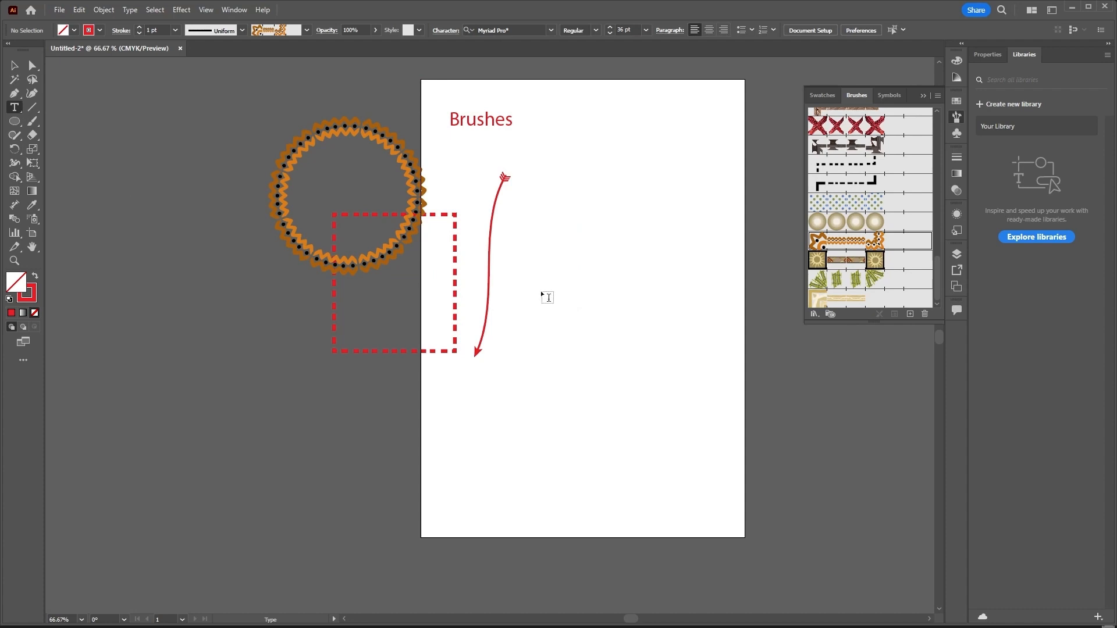
{"action": "left_click", "coordinate": [565, 309]}
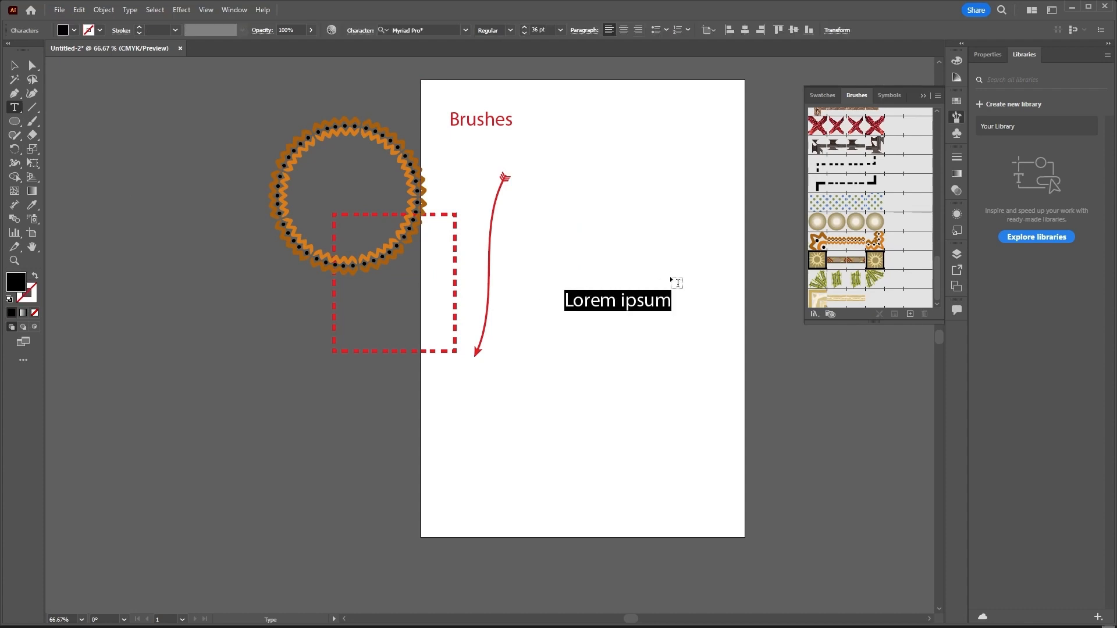
{"action": "type", "text": "ESIGN"}
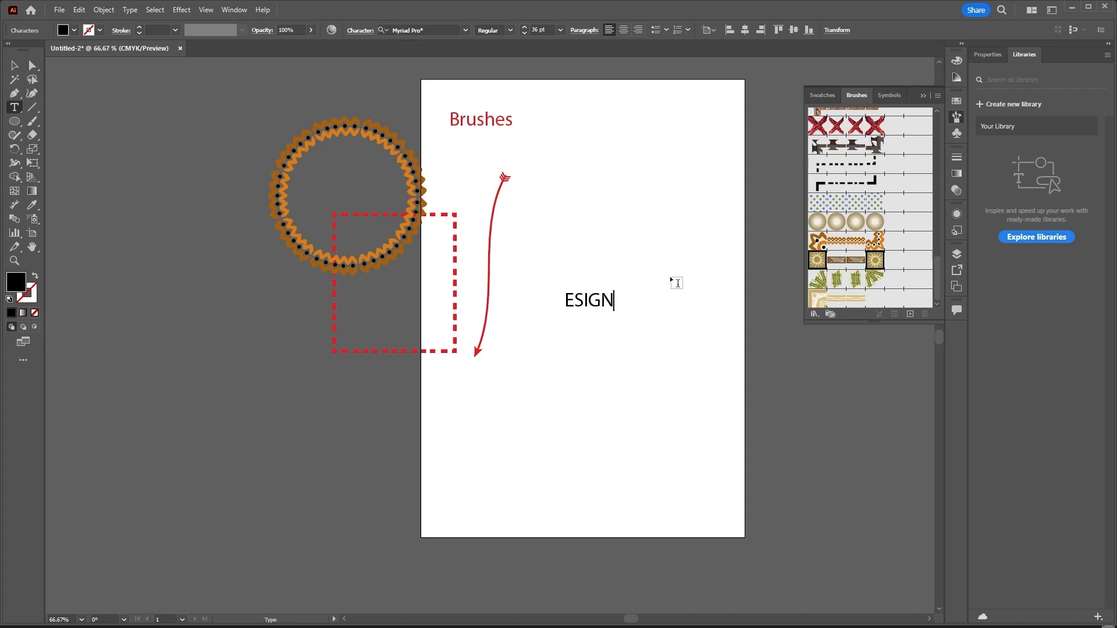
{"action": "left_click", "coordinate": [566, 299]}
{"action": "type", "text": "D"}
{"action": "key", "text": "Escape"}
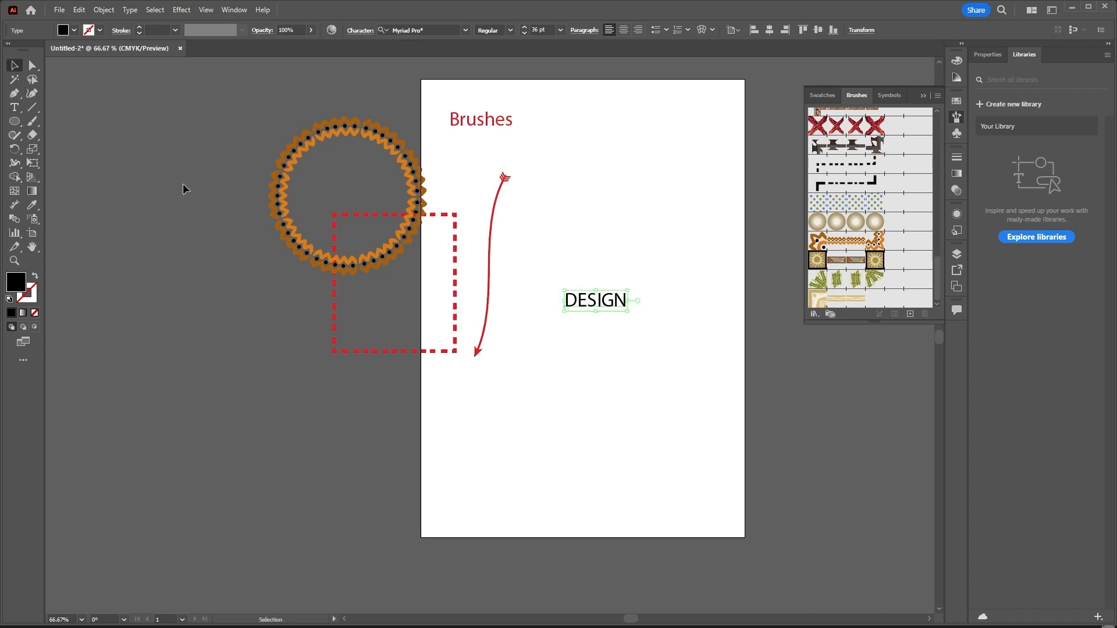
- Set the DESIGN text's font to Baloo and enlarge it to about 77 pt
{"action": "left_click", "coordinate": [464, 30]}
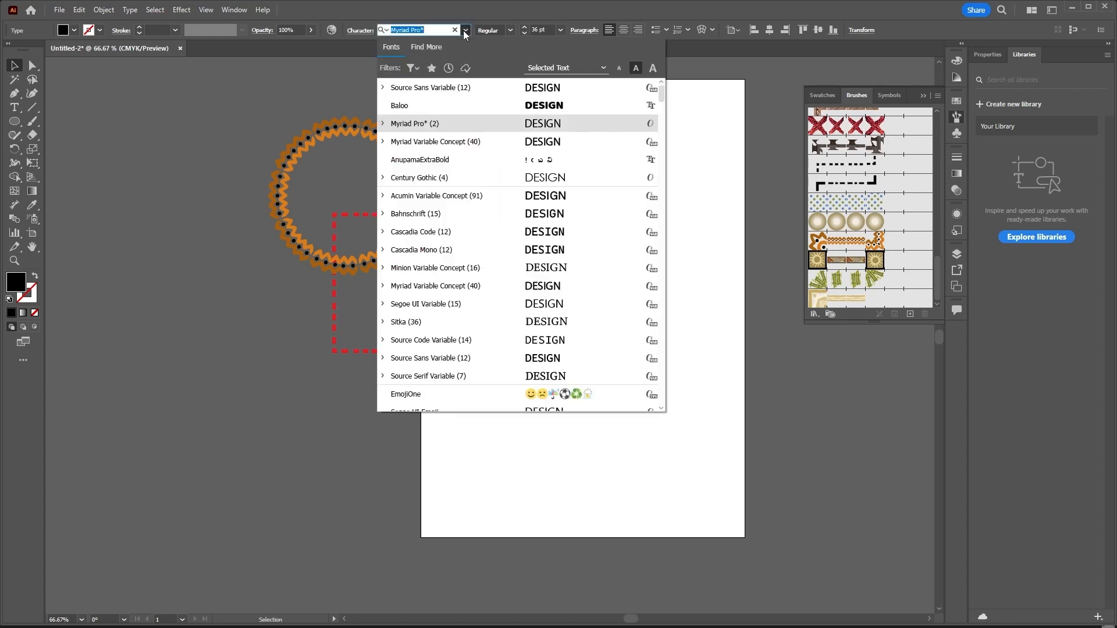
{"action": "left_click", "coordinate": [525, 103]}
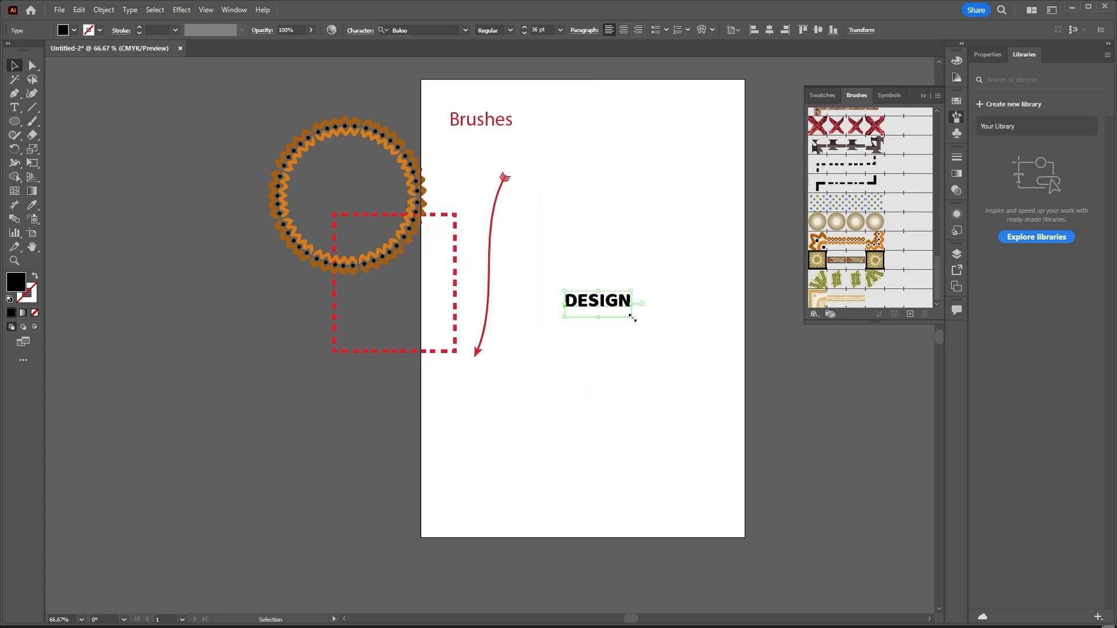
{"action": "left_click_drag", "start_coordinate": [633, 318], "coordinate": [672, 260]}
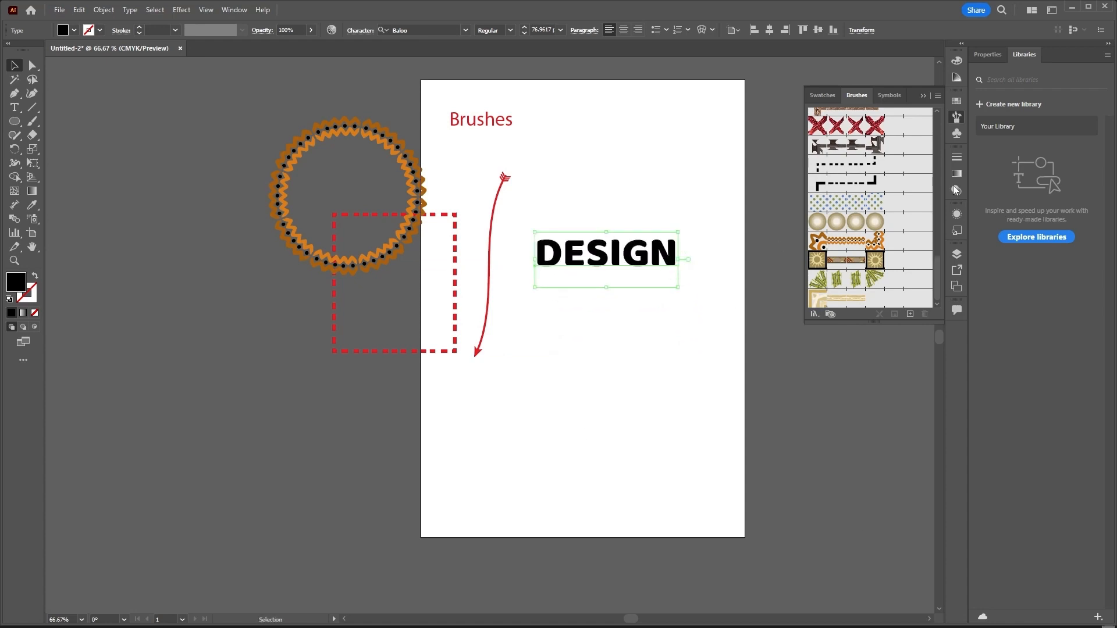
- Fill the DESIGN text with an orange-red swatch and deselect it
{"action": "left_click", "coordinate": [956, 101]}
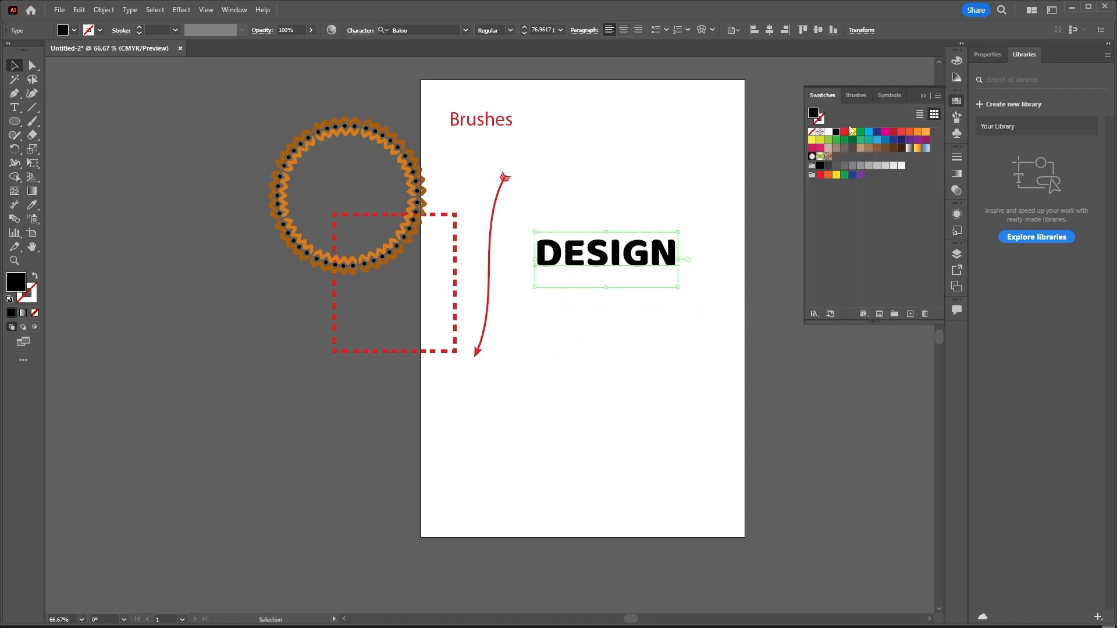
{"action": "left_click", "coordinate": [901, 132]}
{"action": "left_click", "coordinate": [633, 190]}
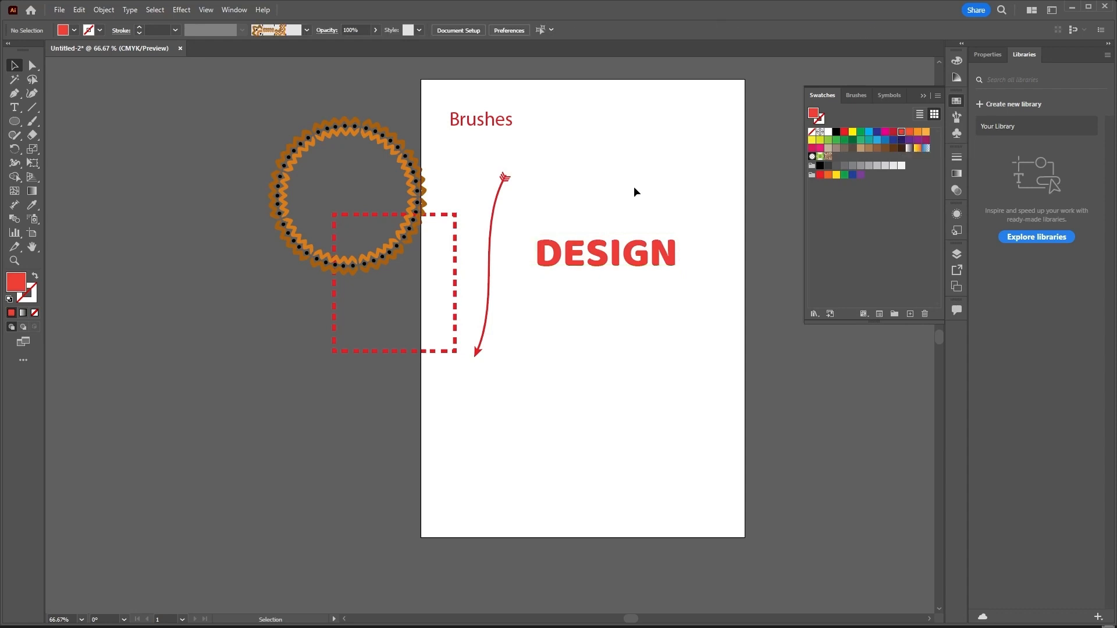
- Convert the DESIGN text to outlines
{"action": "scroll", "coordinate": [663, 250], "scroll_direction": "up", "scroll_amount": 1}
{"action": "scroll", "coordinate": [663, 257], "scroll_direction": "up", "scroll_amount": 1}
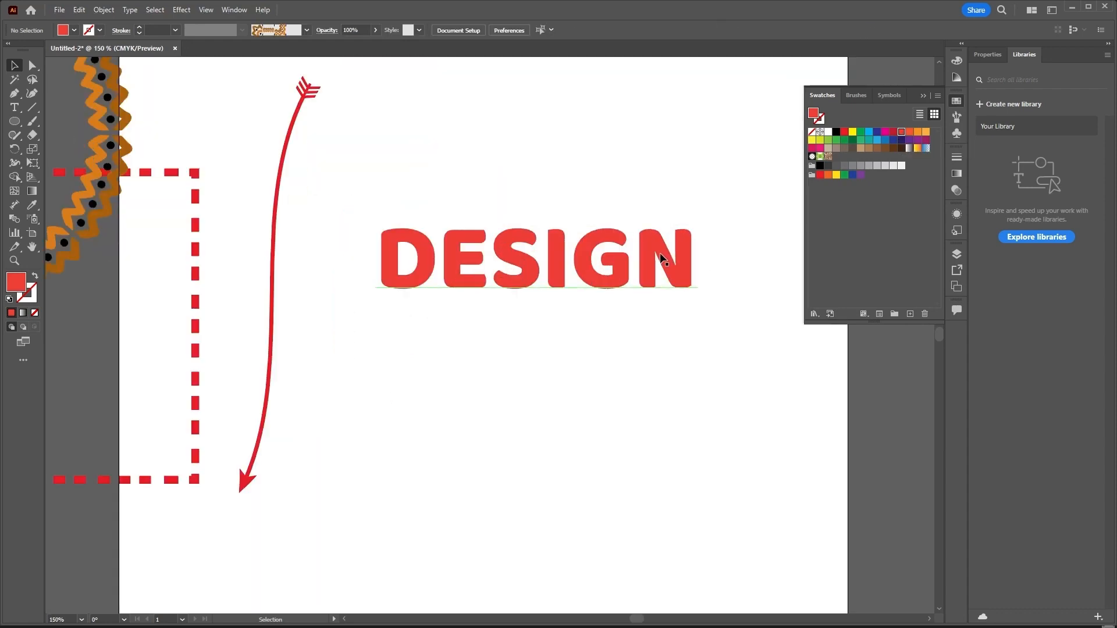
{"action": "left_click", "coordinate": [648, 269]}
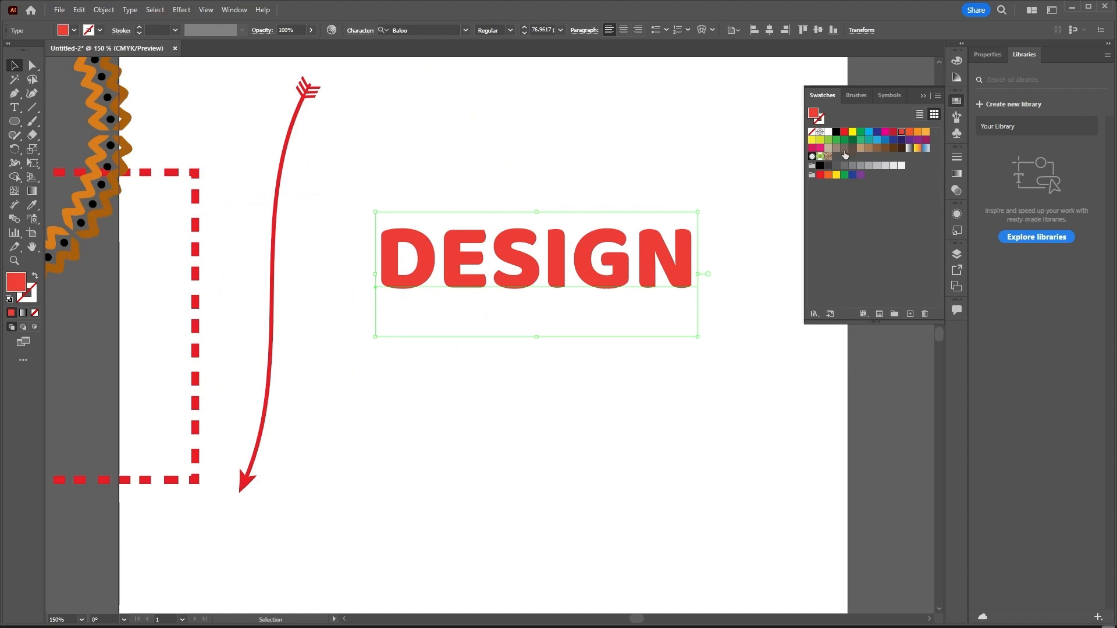
{"action": "right_click", "coordinate": [606, 237]}
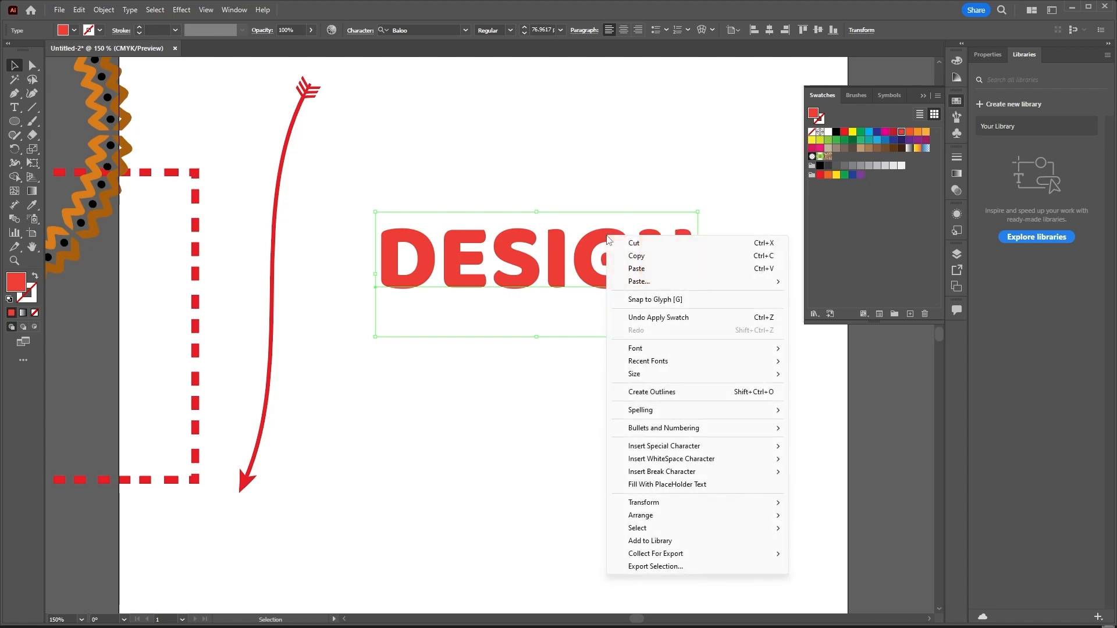
{"action": "left_click", "coordinate": [651, 392]}
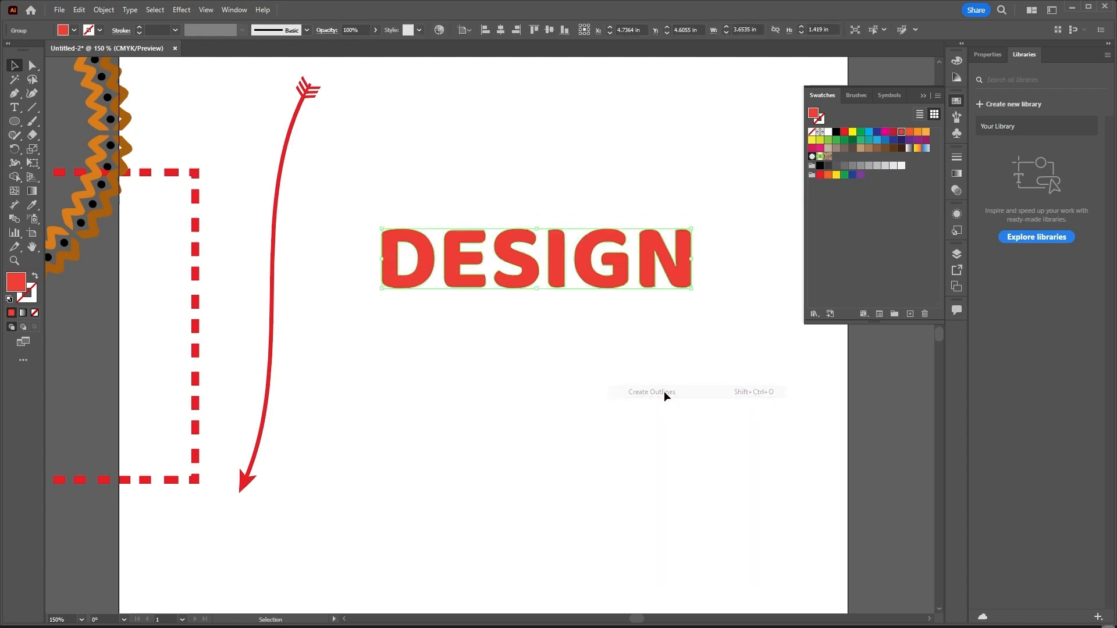
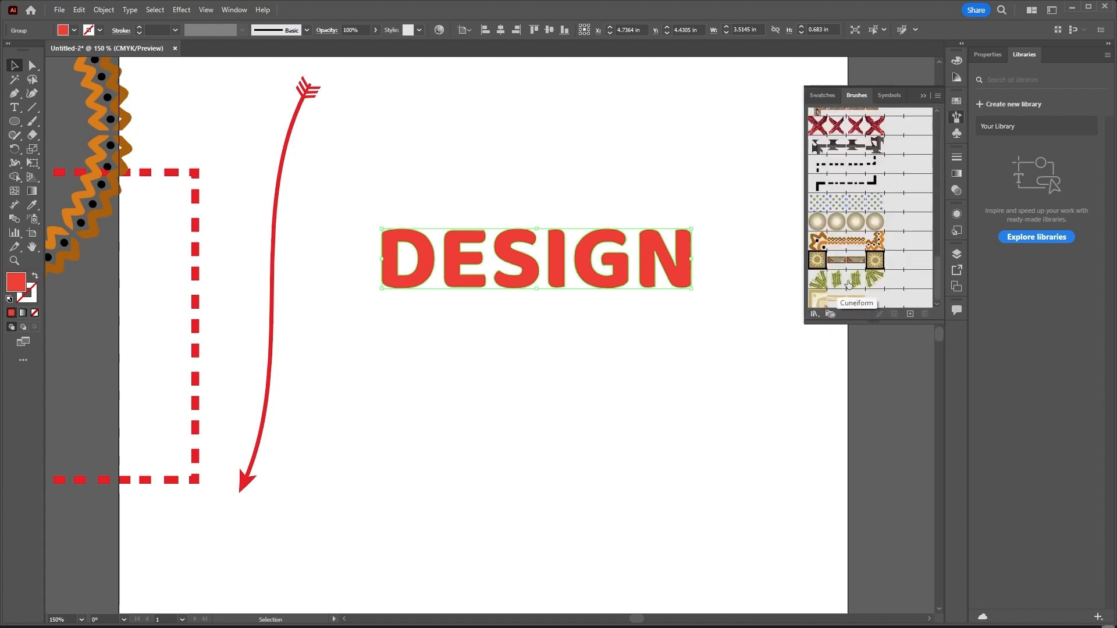
- Try the Cuneiform, Polynesian and orange zigzag pattern brushes on the outlined DESIGN lettering
{"action": "left_click", "coordinate": [849, 284]}
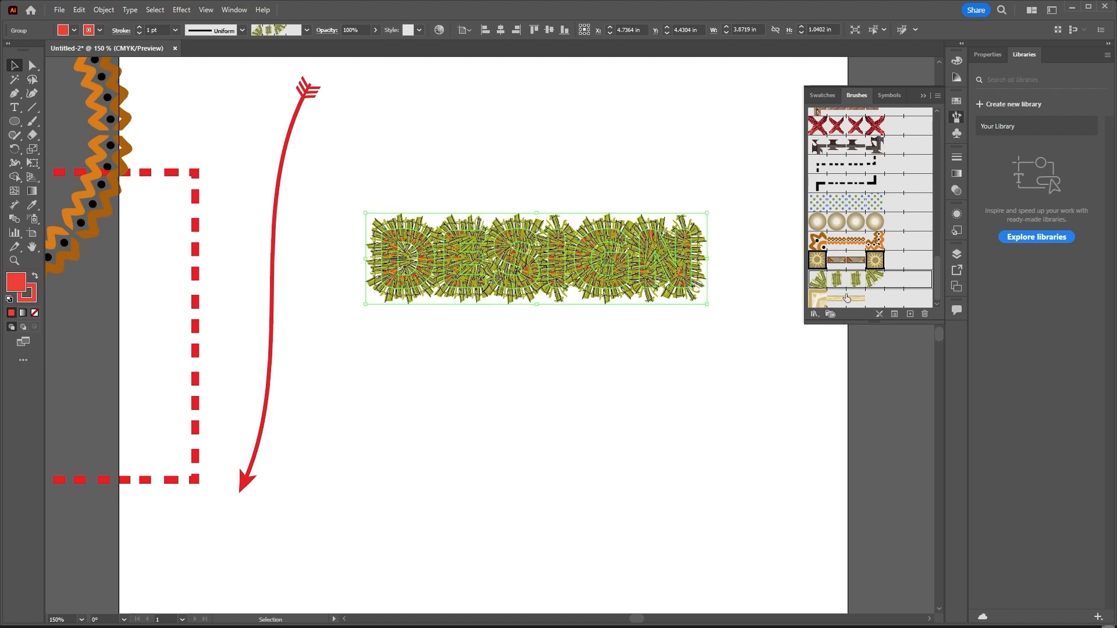
{"action": "left_click", "coordinate": [846, 300]}
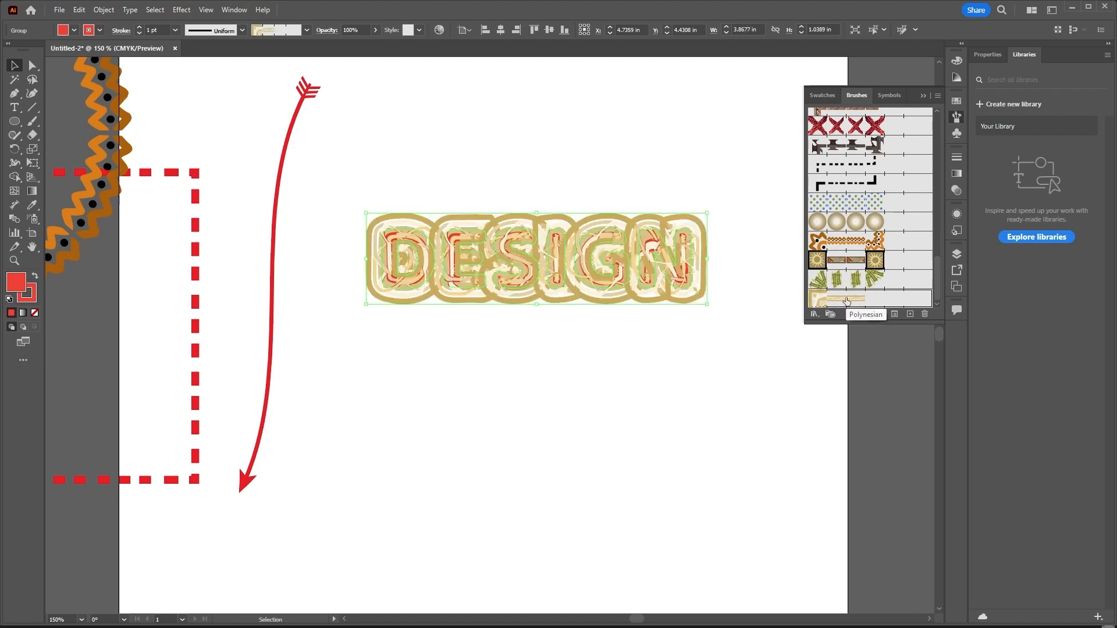
{"action": "left_click", "coordinate": [860, 242]}
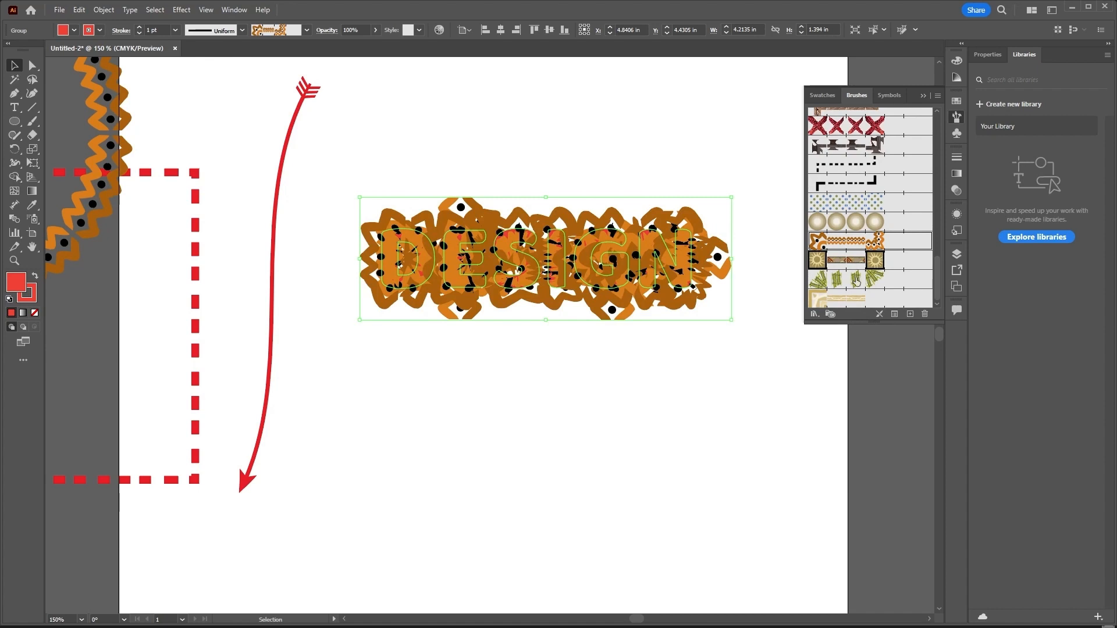
- Load the Image Brush Library and try brushes such as Spiral Cord, Jute Pattern and Leather Seam on the lettering, ending on the daisy art brush
{"action": "left_click", "coordinate": [815, 314]}
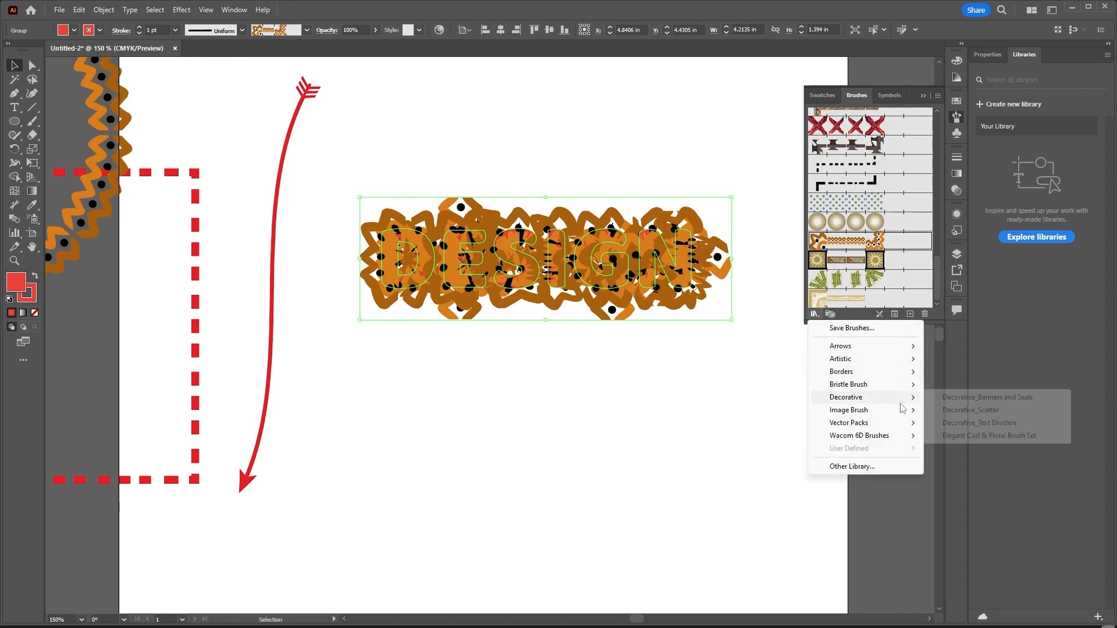
{"action": "mouse_move", "coordinate": [898, 410]}
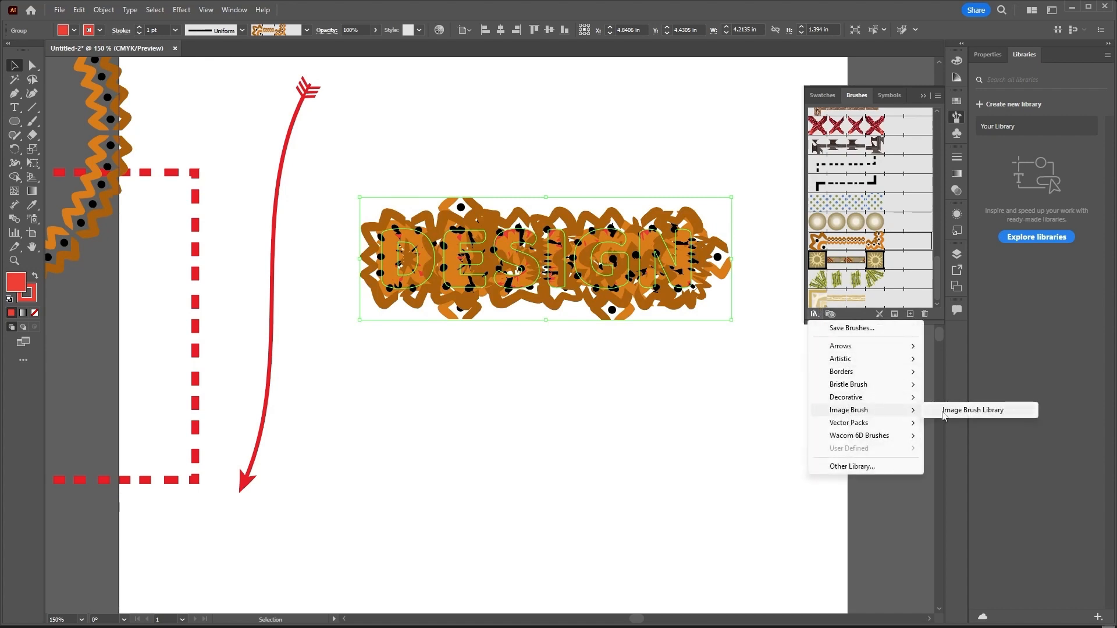
{"action": "left_click", "coordinate": [949, 411]}
{"action": "left_click", "coordinate": [611, 388]}
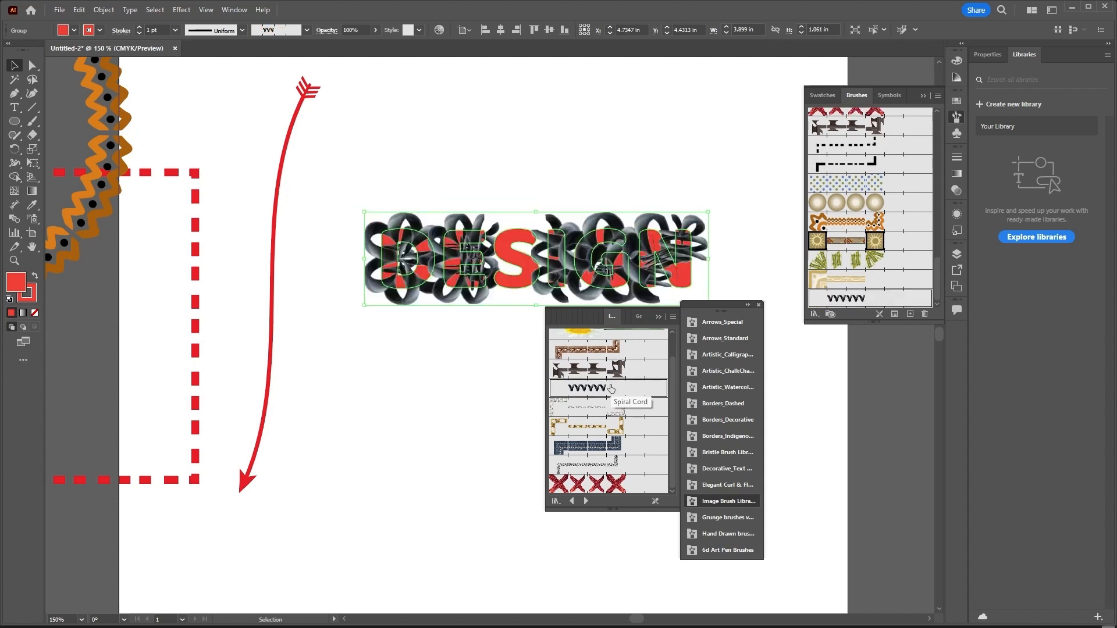
{"action": "left_click", "coordinate": [614, 373]}
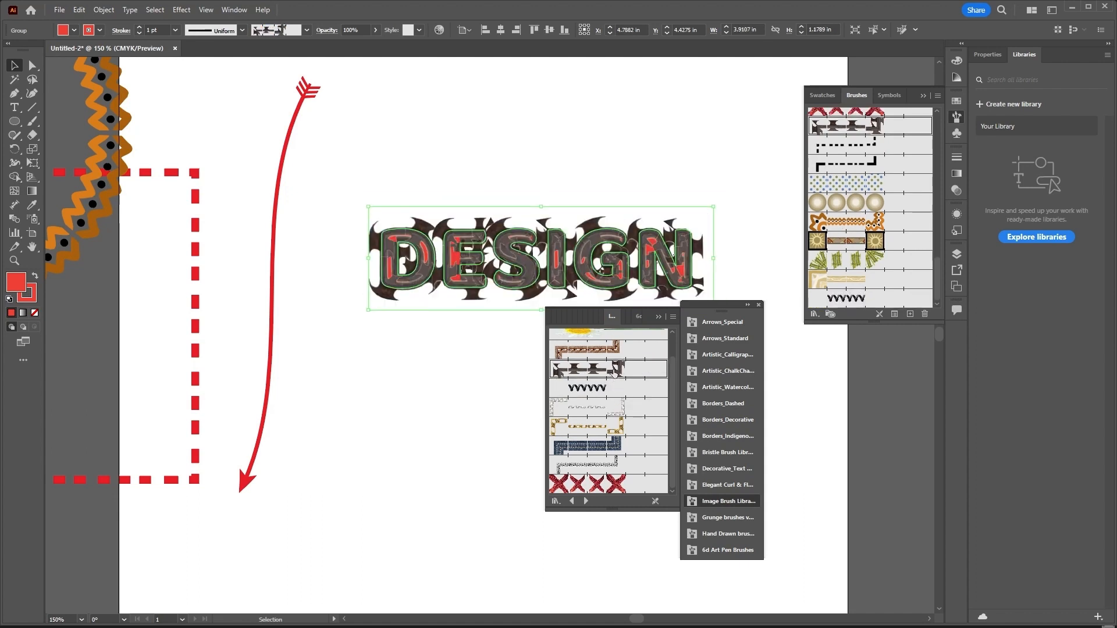
{"action": "left_click", "coordinate": [593, 484]}
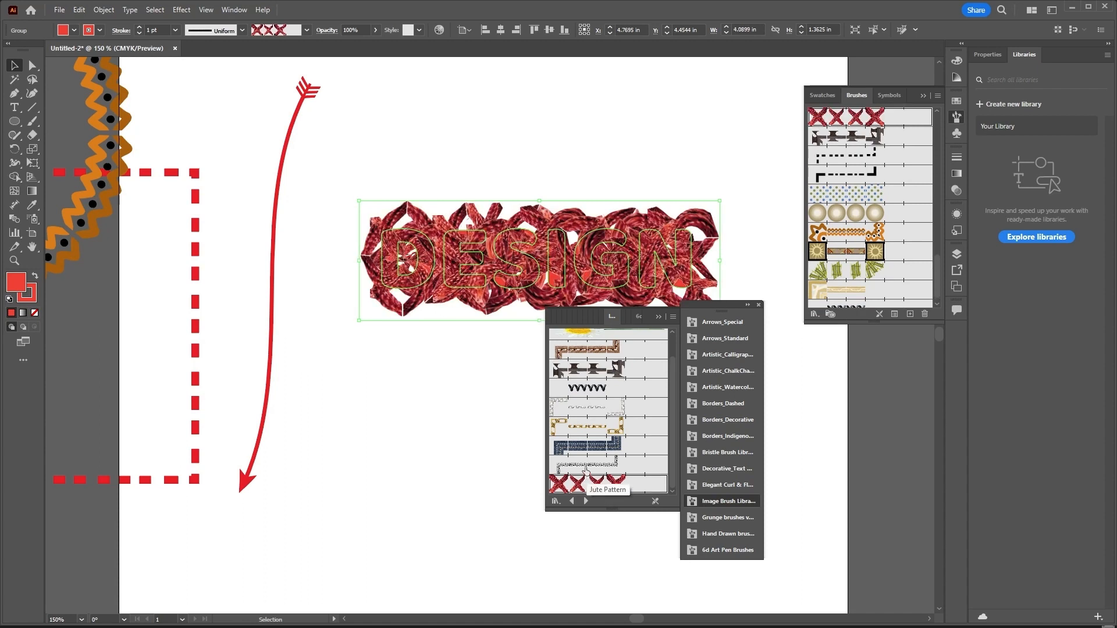
{"action": "left_click", "coordinate": [588, 468]}
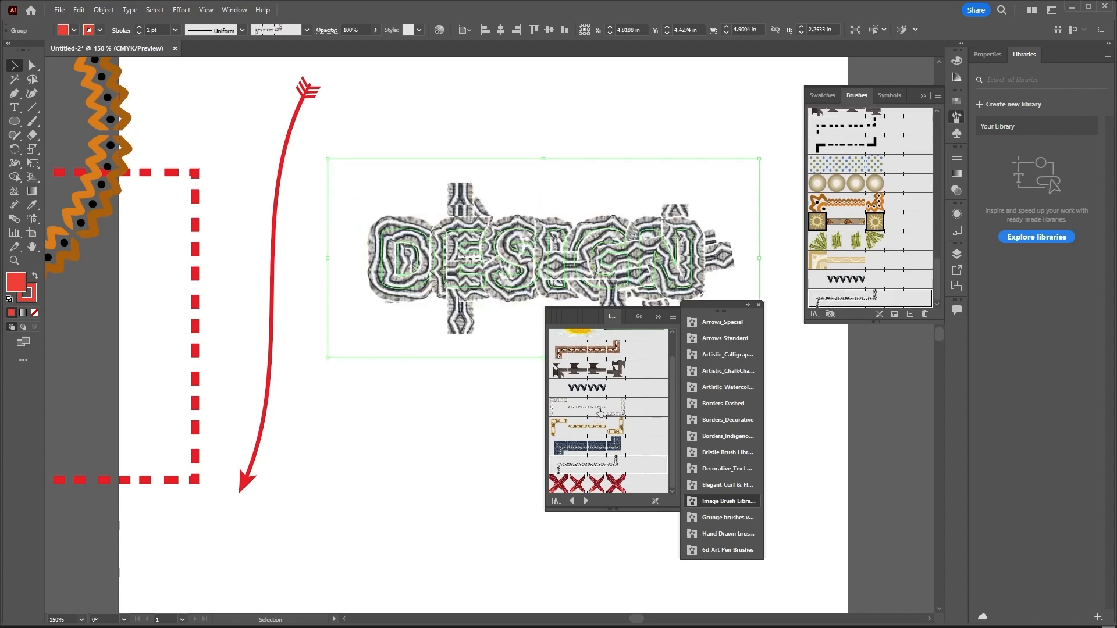
{"action": "left_click", "coordinate": [607, 351]}
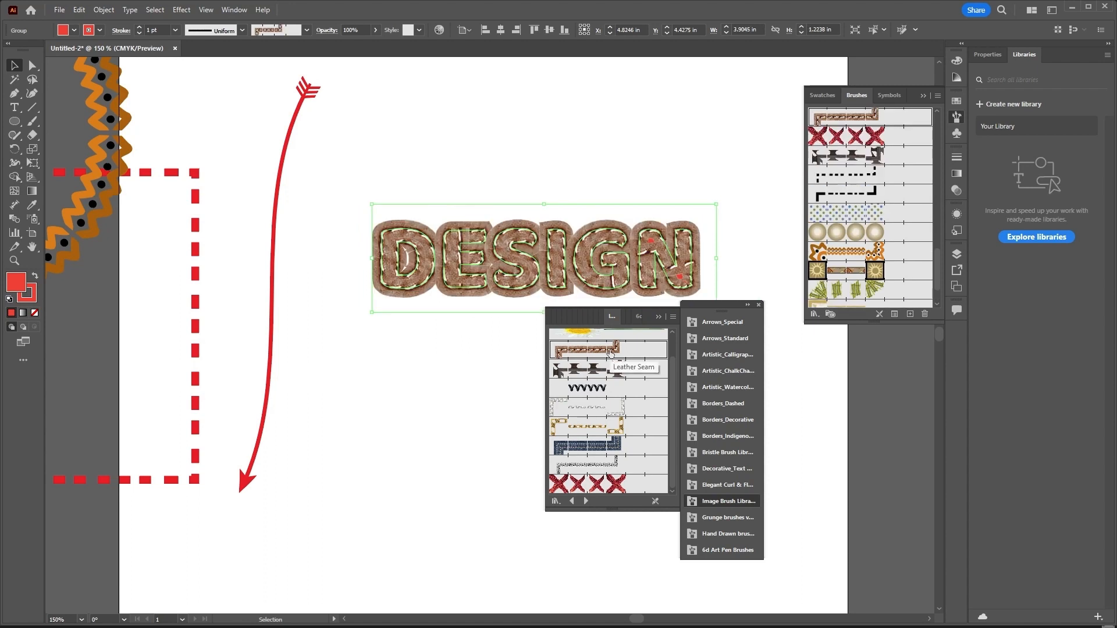
{"action": "scroll", "coordinate": [608, 353], "scroll_direction": "up", "scroll_amount": 1}
{"action": "left_click", "coordinate": [596, 360]}
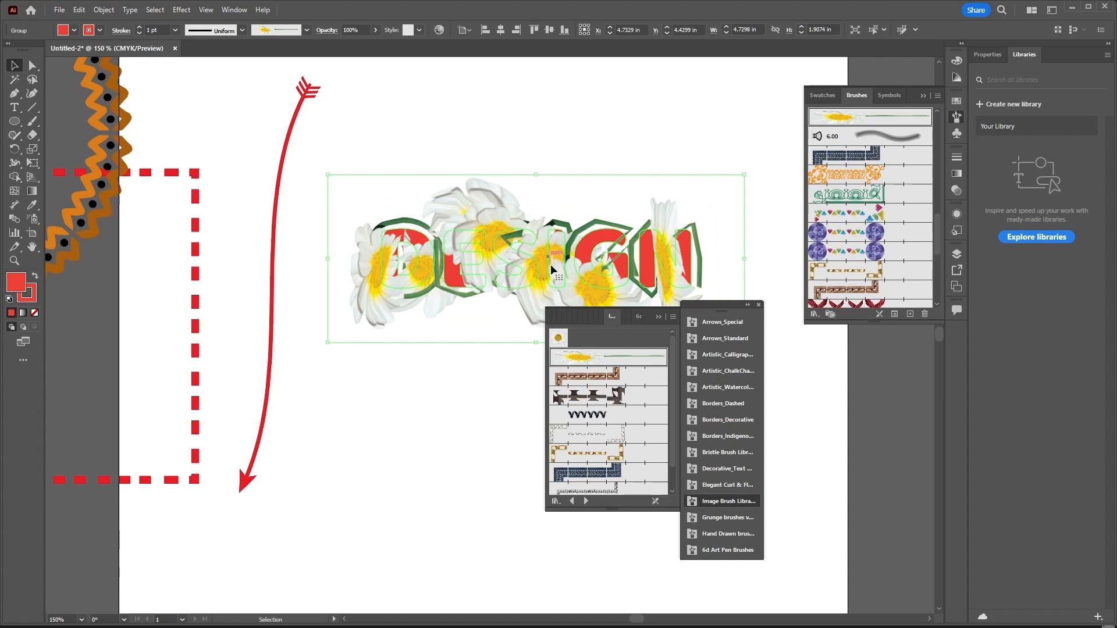
- Open the daisy art brush's options and set its fixed width to 59% with preview on
{"action": "double_click", "coordinate": [862, 120]}
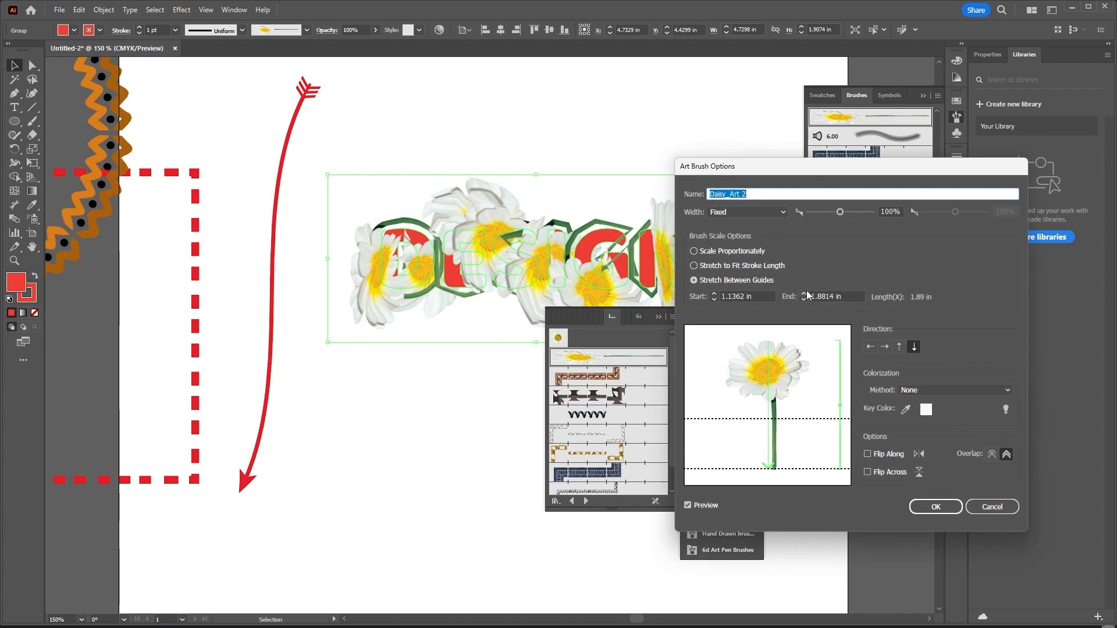
{"action": "mouse_move", "coordinate": [839, 212]}
{"action": "left_mouse_down"}
{"action": "mouse_move", "coordinate": [848, 215]}
{"action": "mouse_move", "coordinate": [823, 213]}
{"action": "left_mouse_up"}
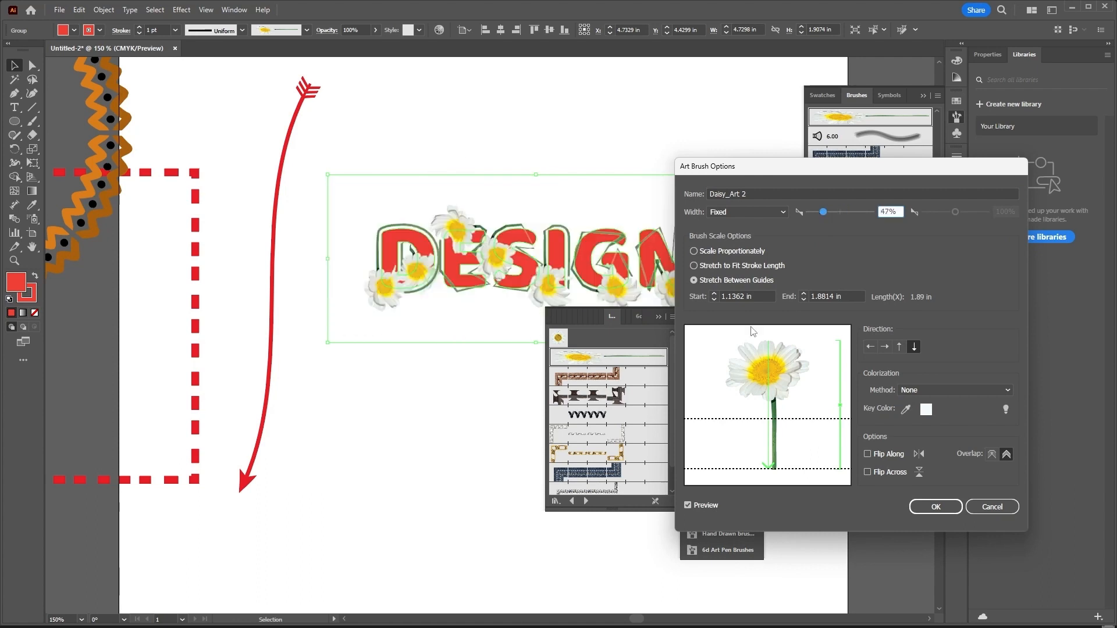
{"action": "left_click", "coordinate": [689, 506]}
{"action": "mouse_move", "coordinate": [865, 176]}
{"action": "left_mouse_down"}
{"action": "mouse_move", "coordinate": [950, 244]}
{"action": "mouse_move", "coordinate": [968, 192]}
{"action": "mouse_move", "coordinate": [931, 151]}
{"action": "left_mouse_up"}
{"action": "mouse_move", "coordinate": [889, 195]}
{"action": "left_mouse_down"}
{"action": "mouse_move", "coordinate": [905, 199]}
{"action": "mouse_move", "coordinate": [894, 199]}
{"action": "left_mouse_up"}
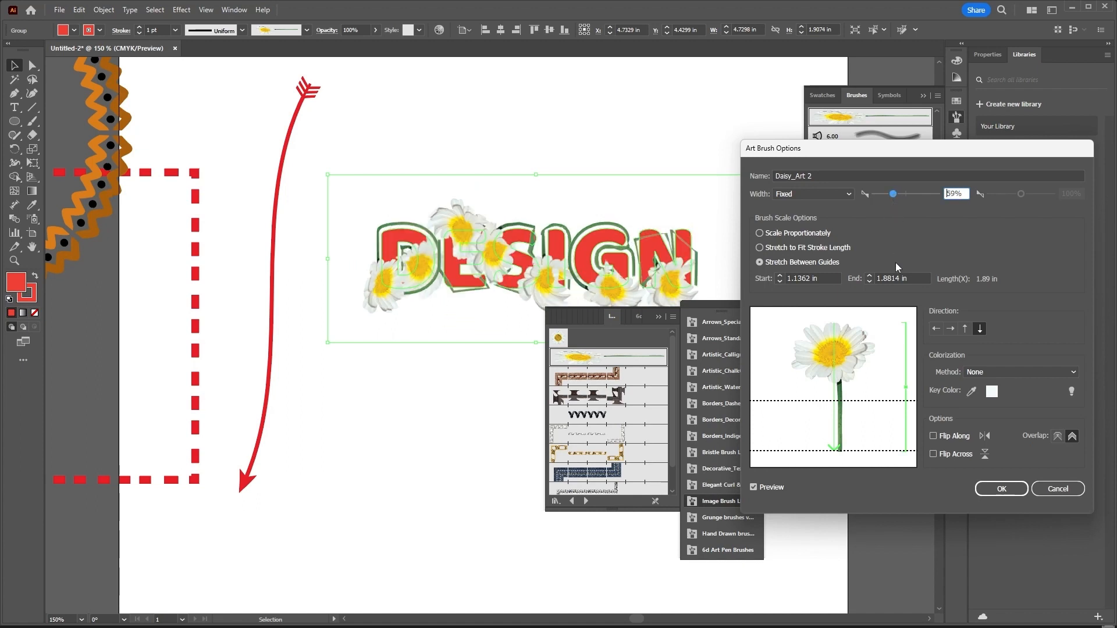
- Compare combinations of the daisy brush's Flip Along and Flip Across options, ending with only Flip Along enabled
{"action": "left_click", "coordinate": [933, 436]}
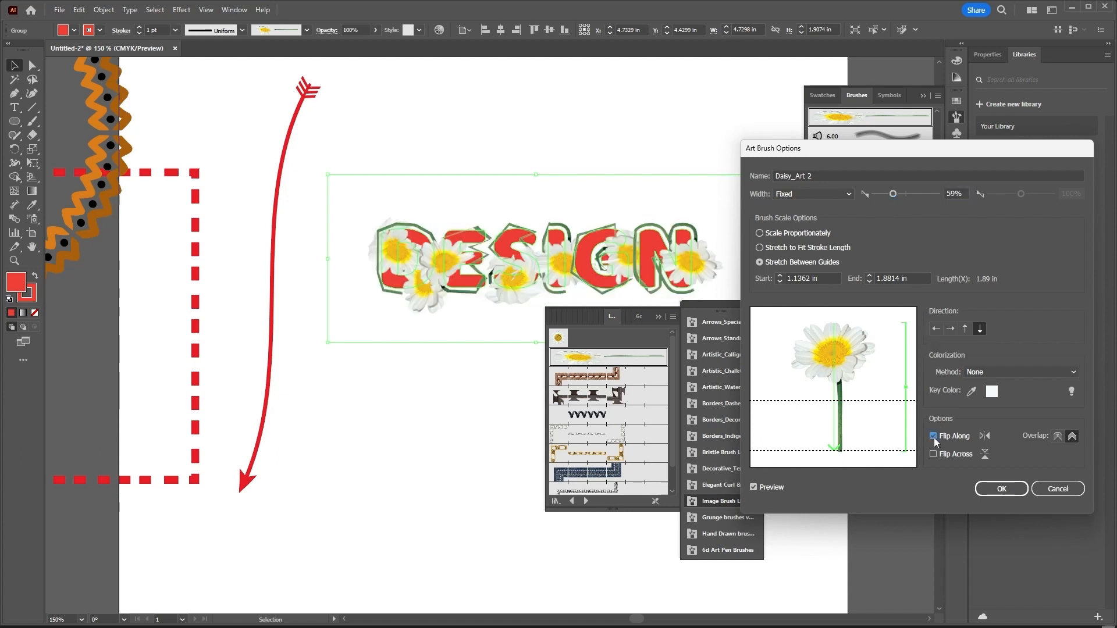
{"action": "left_click", "coordinate": [933, 455]}
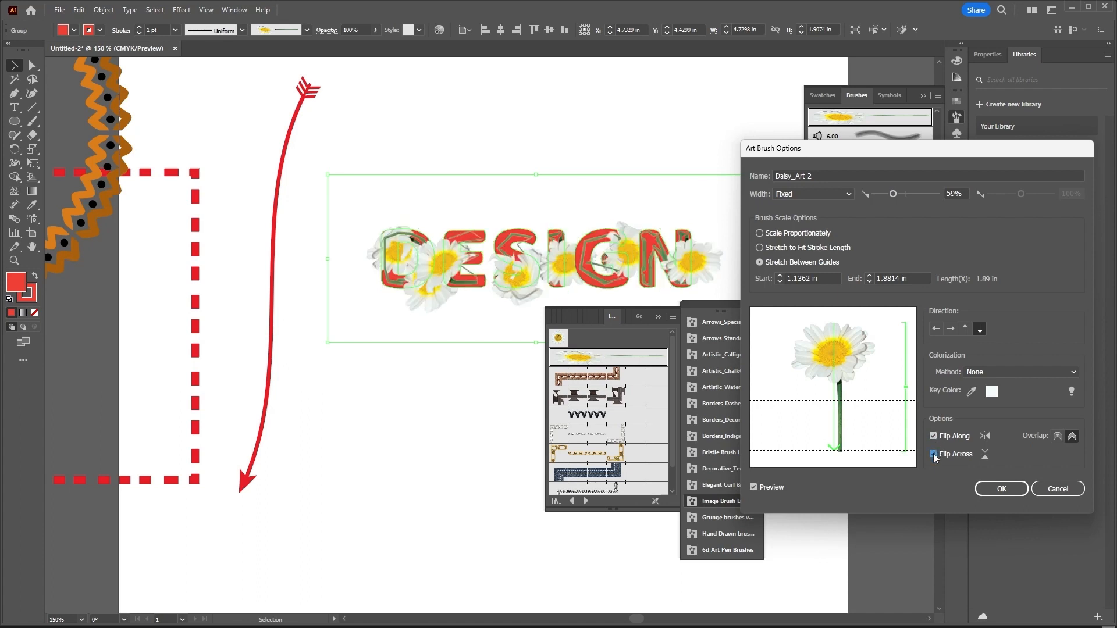
{"action": "left_click", "coordinate": [933, 454]}
{"action": "left_click", "coordinate": [933, 436]}
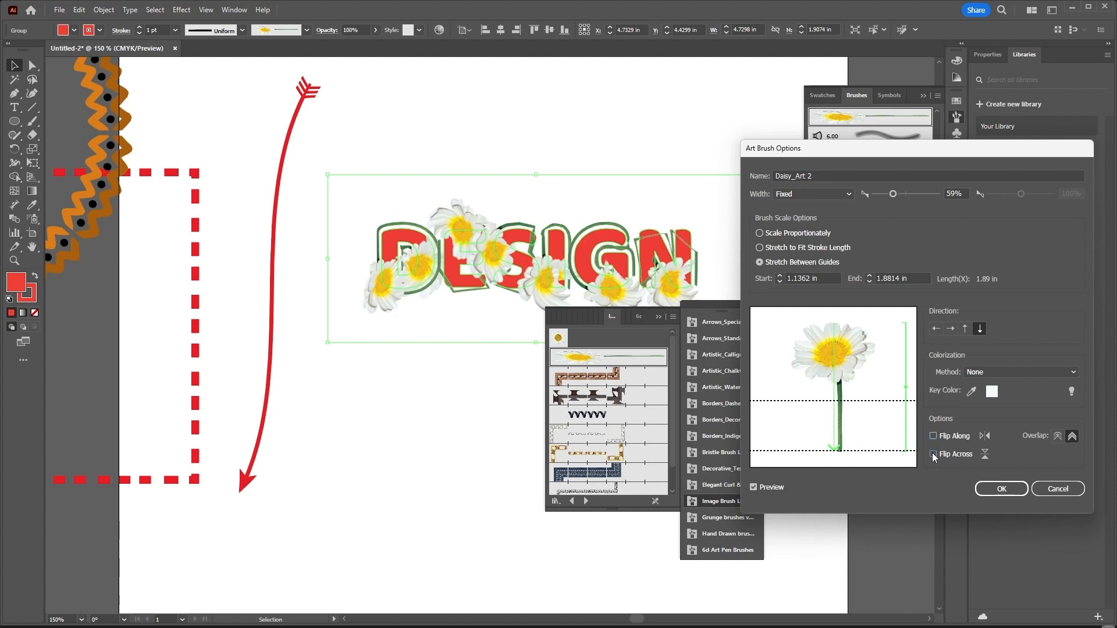
{"action": "left_click", "coordinate": [933, 454]}
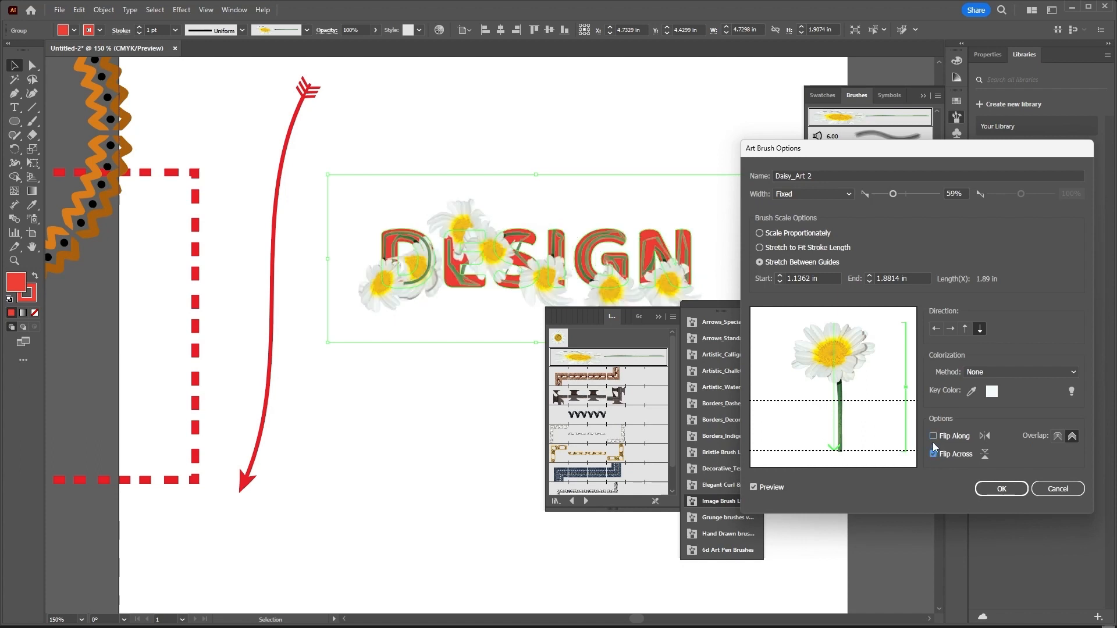
{"action": "left_click", "coordinate": [934, 438]}
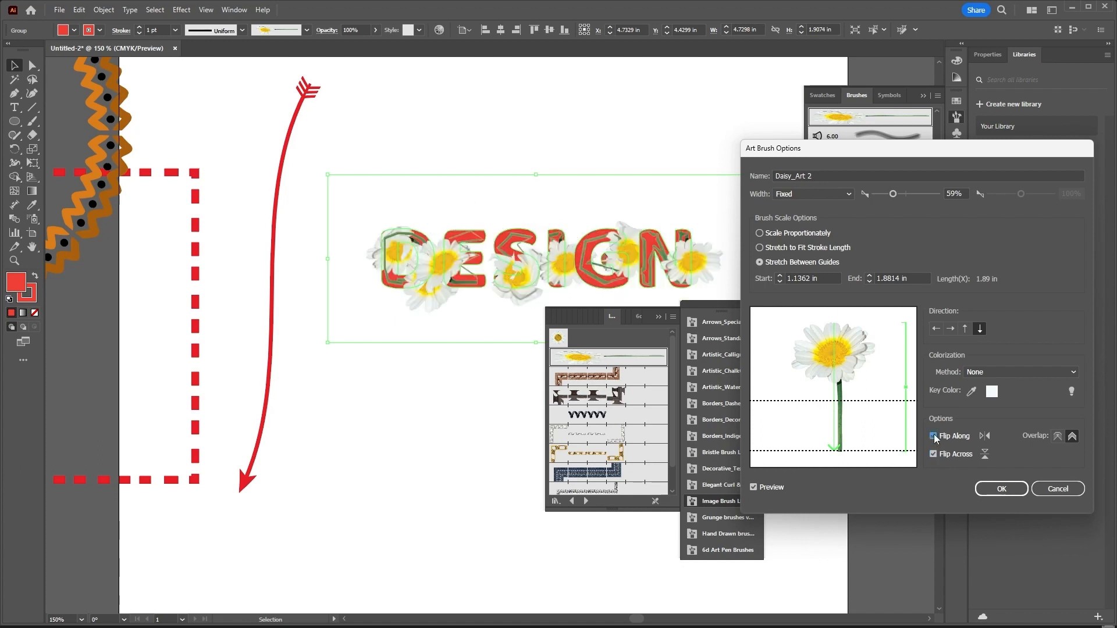
{"action": "left_click", "coordinate": [934, 454]}
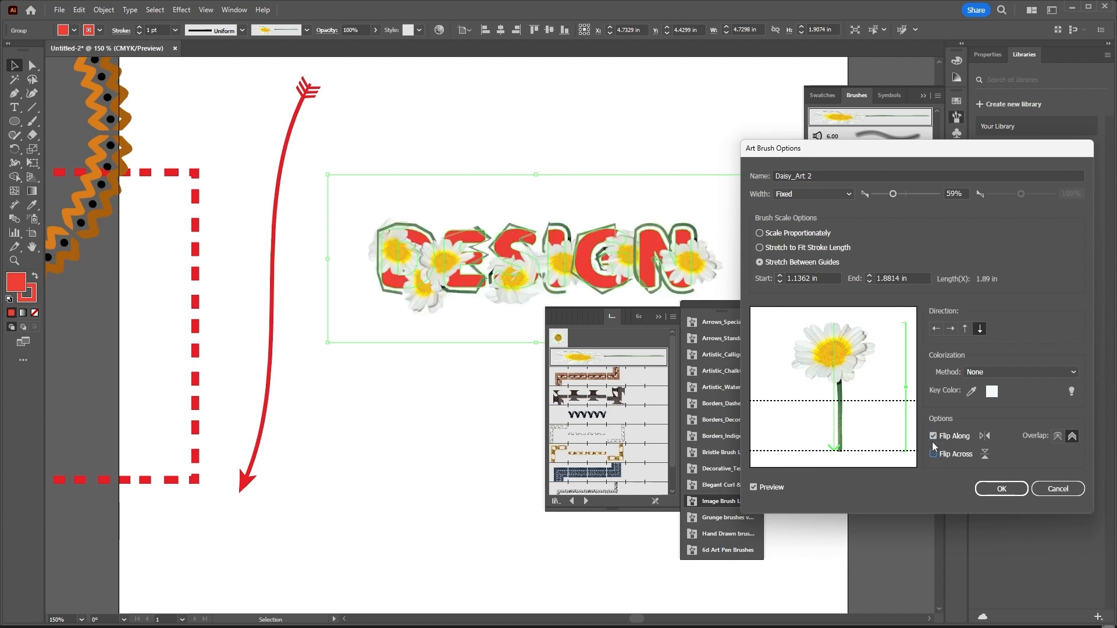
- Turn off the daisy brush's Flip Along, use a bottom-to-top stroke direction and 46% fixed width, and apply the changes to existing strokes
{"action": "left_click", "coordinate": [933, 437]}
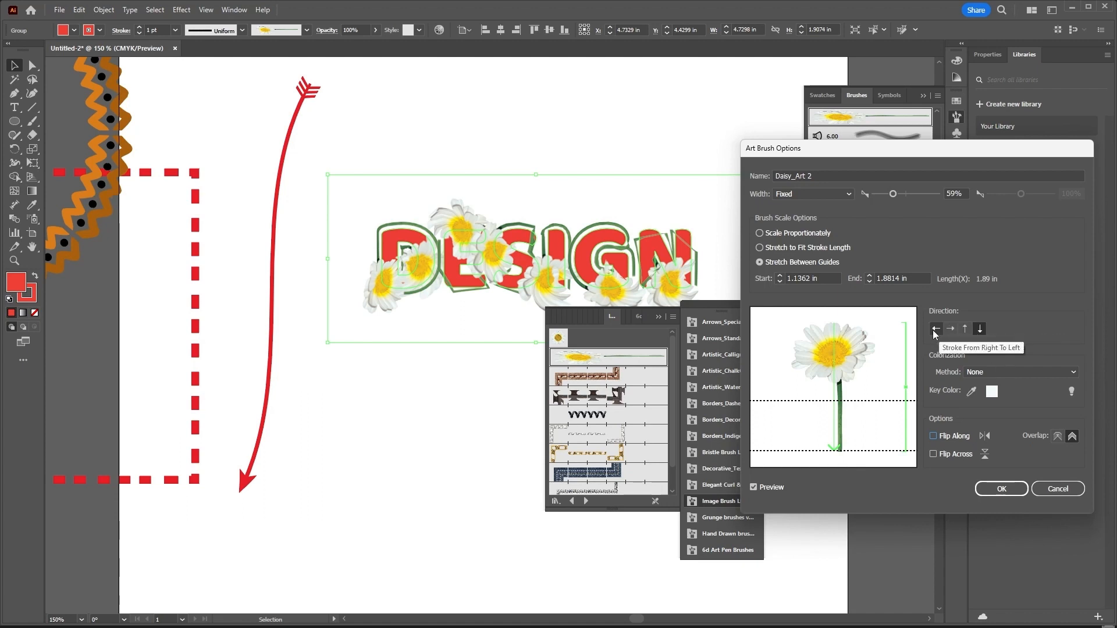
{"action": "left_click", "coordinate": [965, 329]}
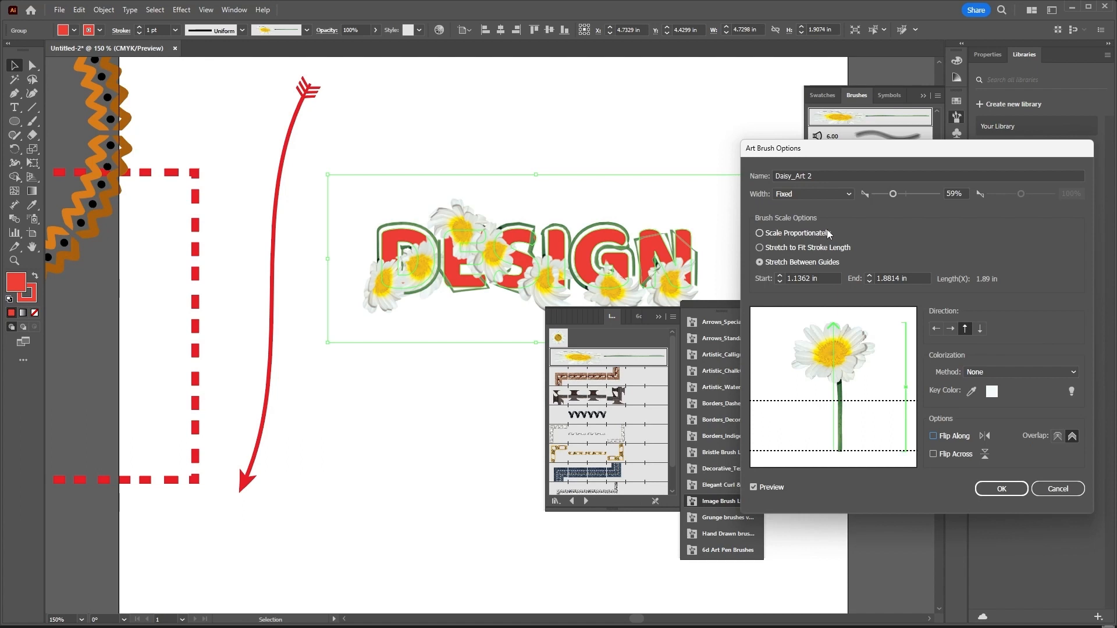
{"action": "left_click", "coordinate": [892, 194]}
{"action": "left_click_drag", "start_coordinate": [893, 196], "coordinate": [889, 195]}
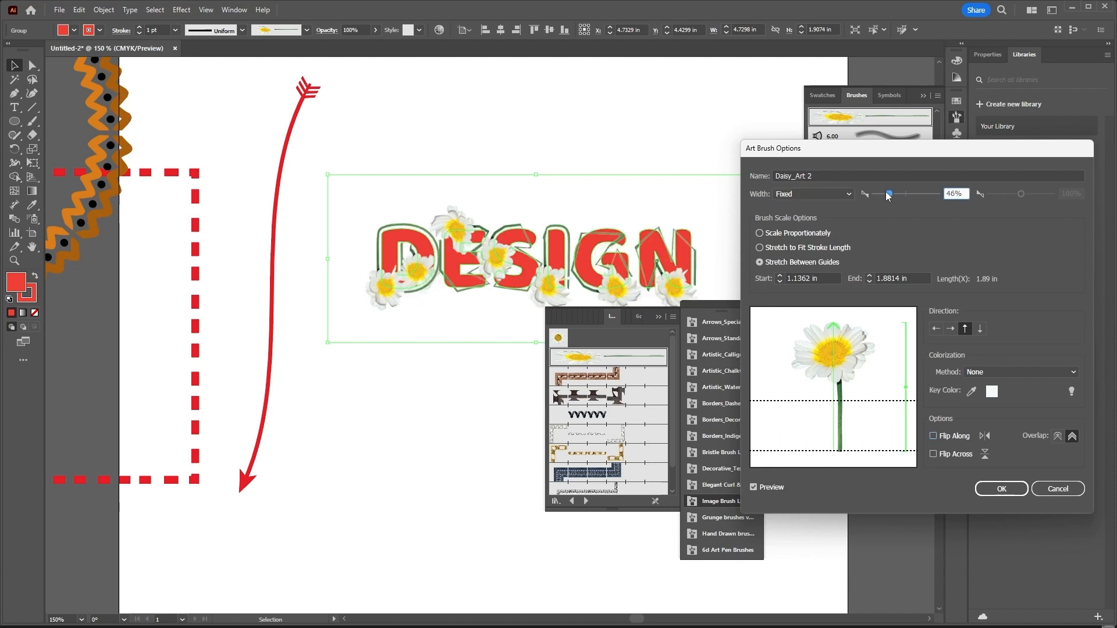
{"action": "left_click", "coordinate": [983, 491]}
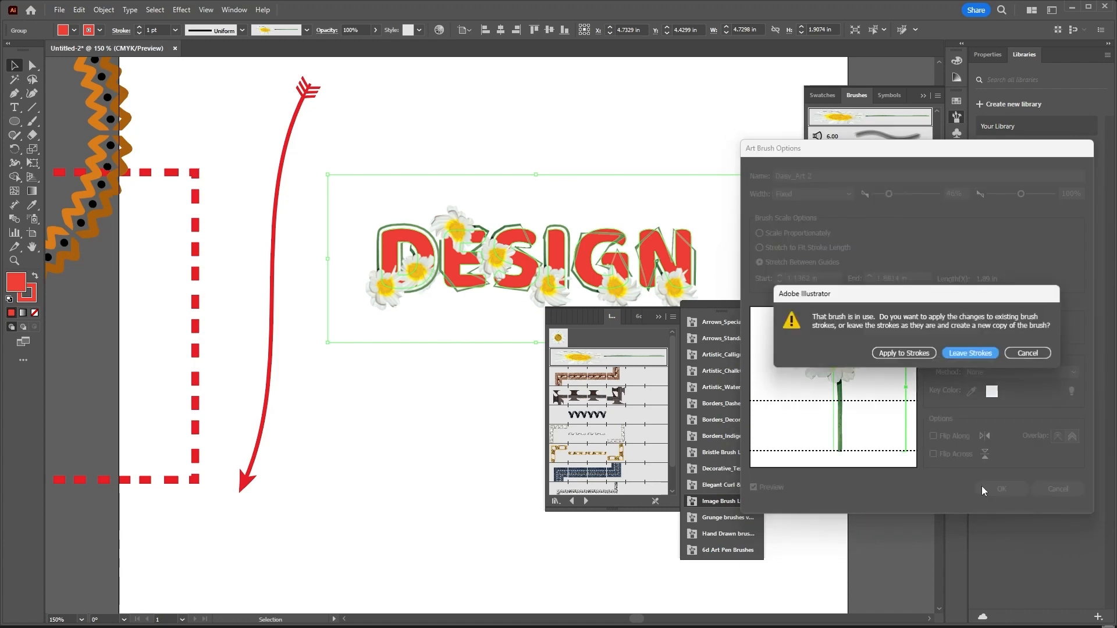
{"action": "left_click", "coordinate": [907, 356]}
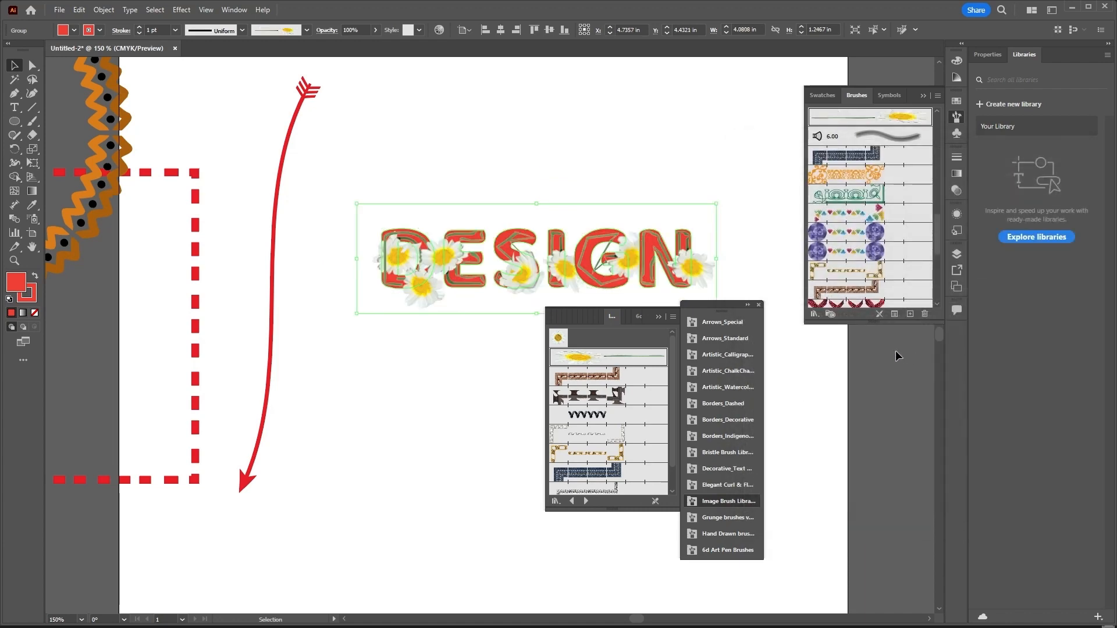
- Enlarge the DESIGN lettering to about 4.3 in wide and move it over the orange ring at the artboard's left edge
{"action": "left_click", "coordinate": [758, 305]}
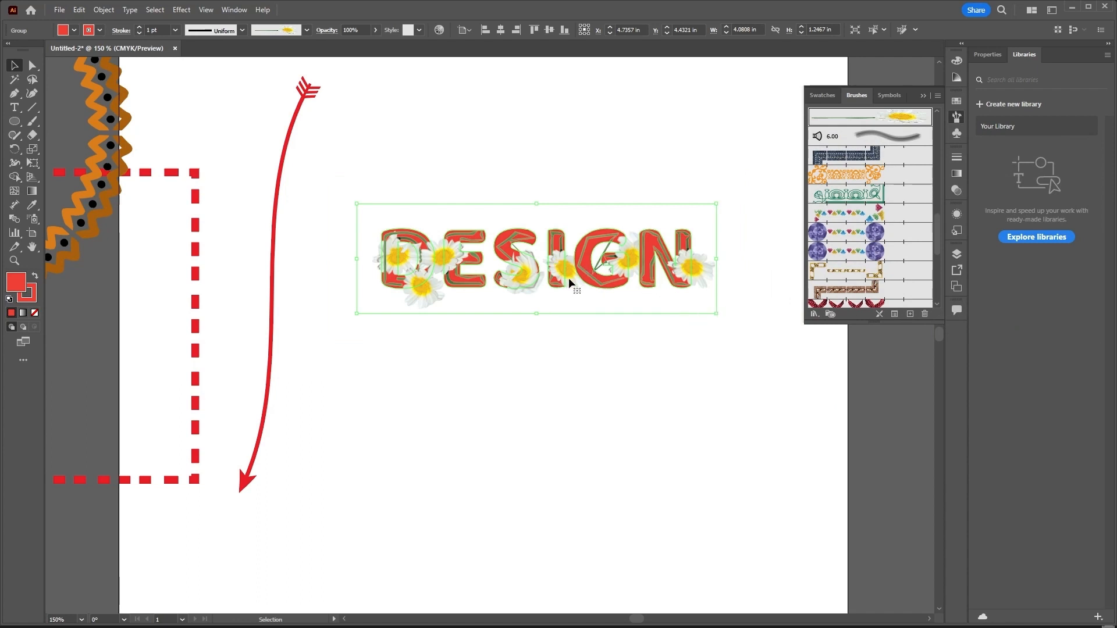
{"action": "scroll", "coordinate": [551, 286], "scroll_direction": "down", "scroll_amount": 1}
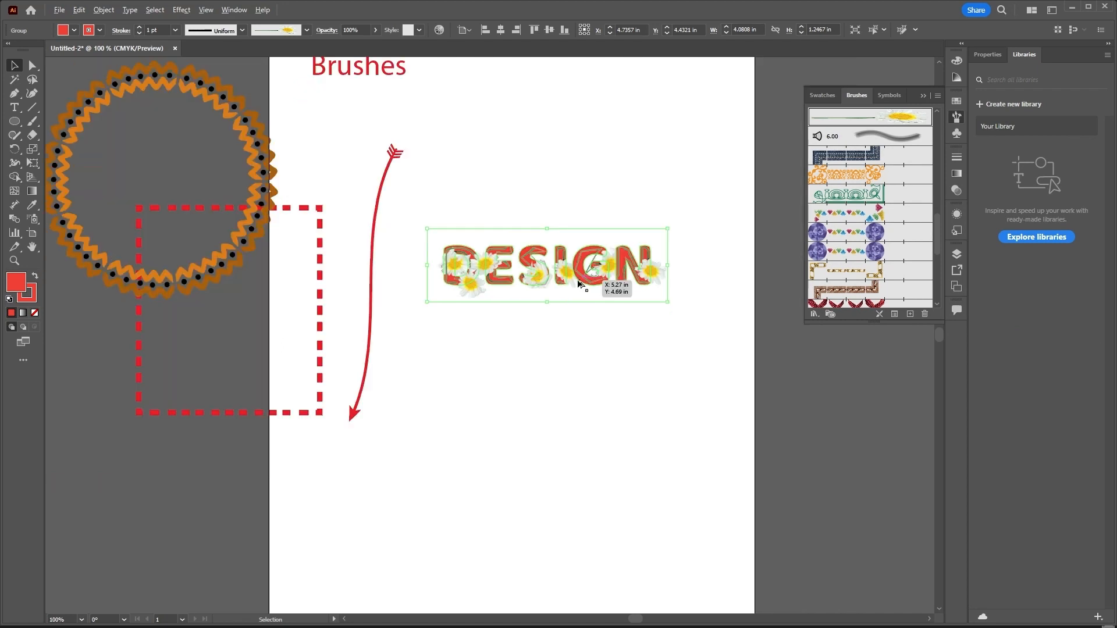
{"action": "scroll", "coordinate": [581, 273], "scroll_direction": "down", "scroll_amount": 1}
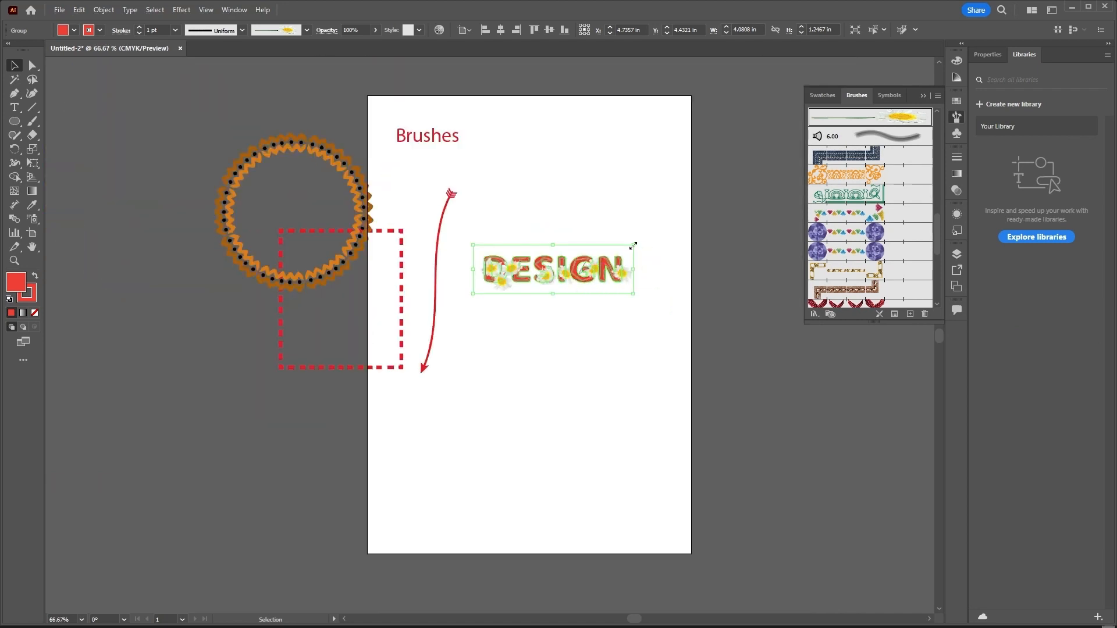
{"action": "left_click_drag", "start_coordinate": [634, 245], "coordinate": [668, 212]}
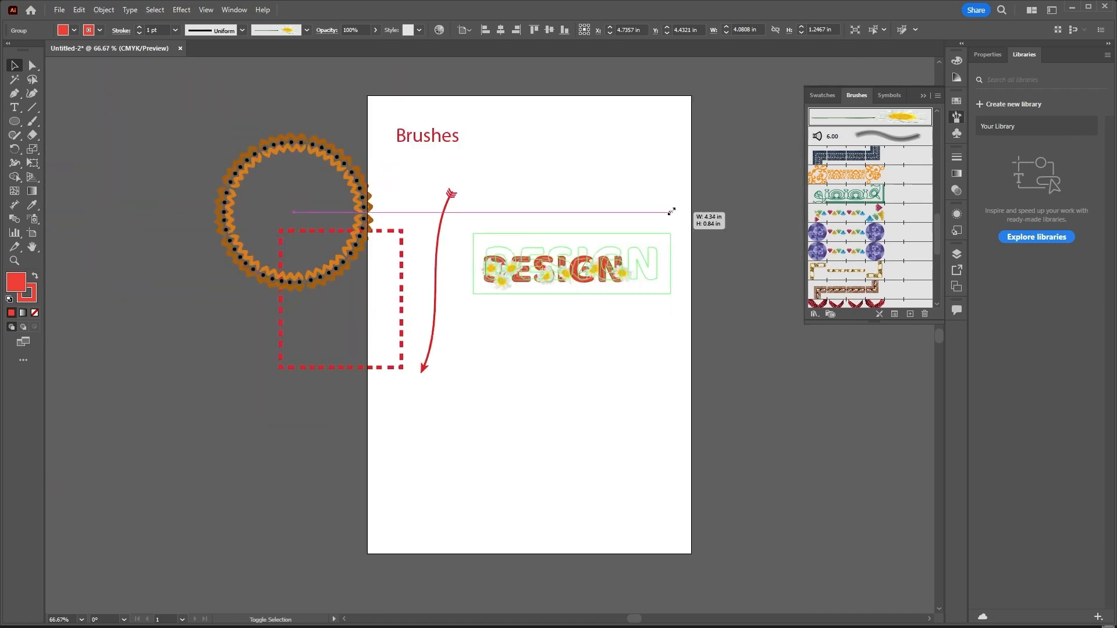
{"action": "left_click_drag", "start_coordinate": [644, 275], "coordinate": [413, 208]}
{"action": "left_click", "coordinate": [556, 244]}
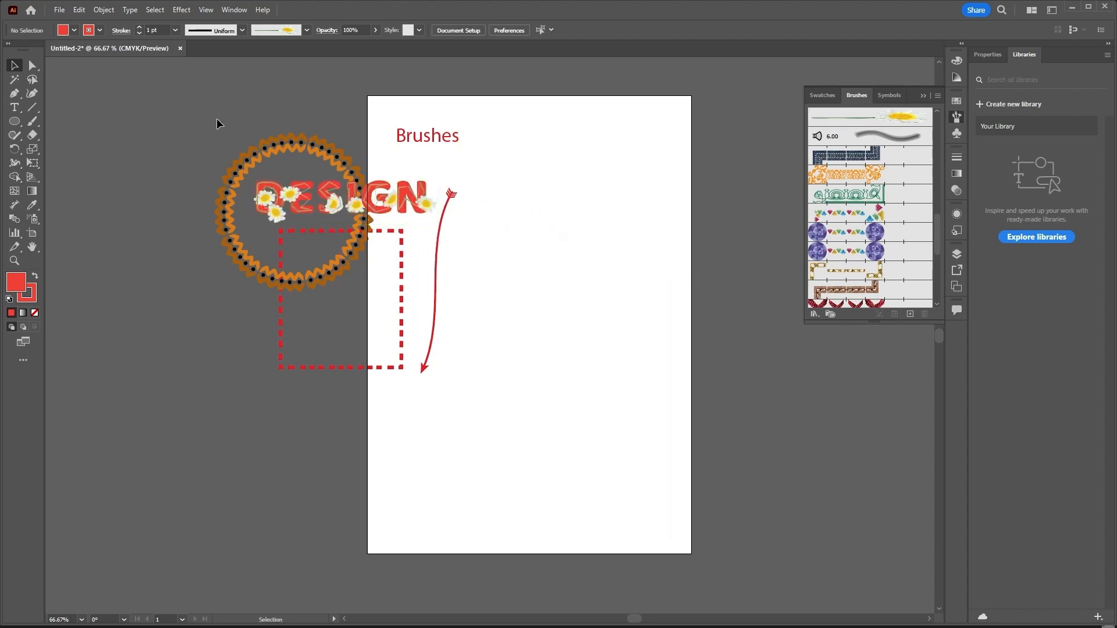
- Draw a circle about 3.69 in across on the empty part of the artboard and remove its fill
{"action": "left_click", "coordinate": [15, 123]}
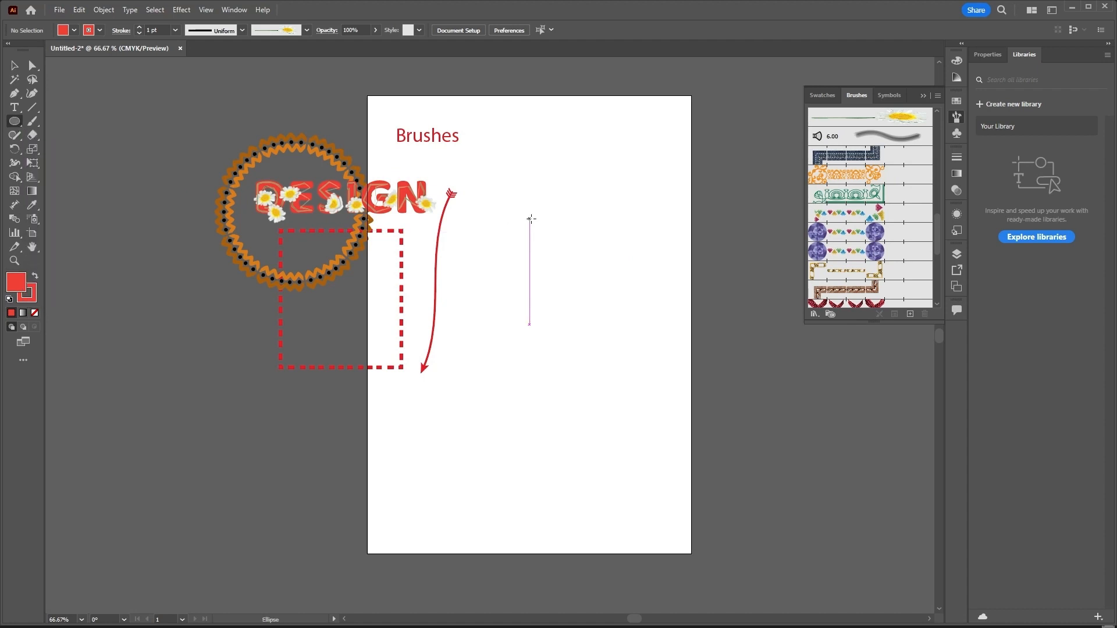
{"action": "left_click_drag", "start_coordinate": [509, 213], "coordinate": [634, 360]}
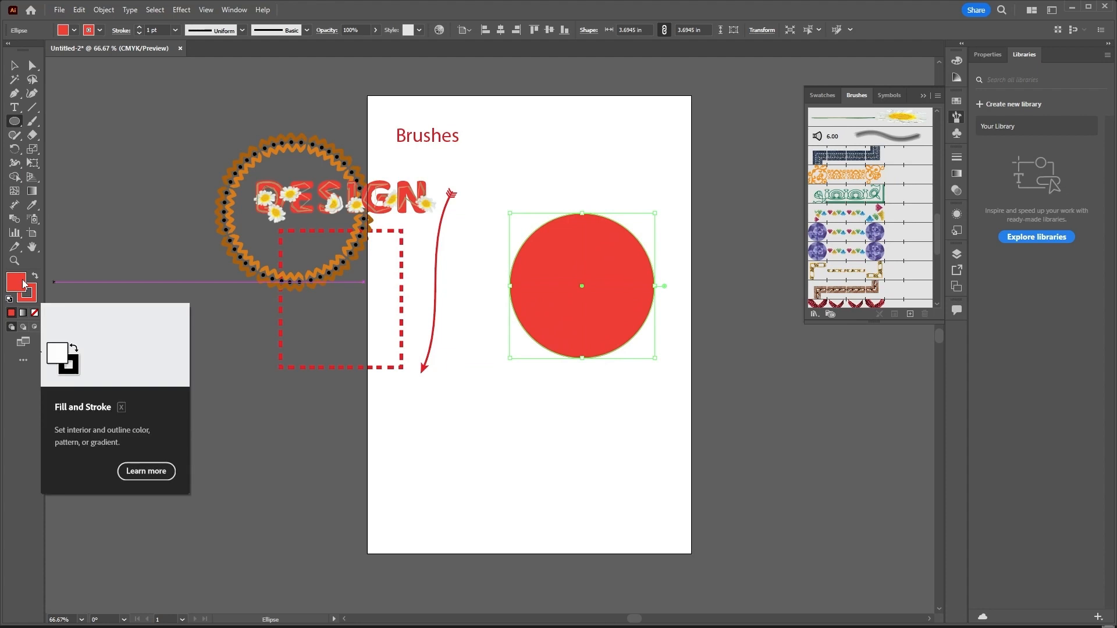
{"action": "left_click", "coordinate": [35, 314]}
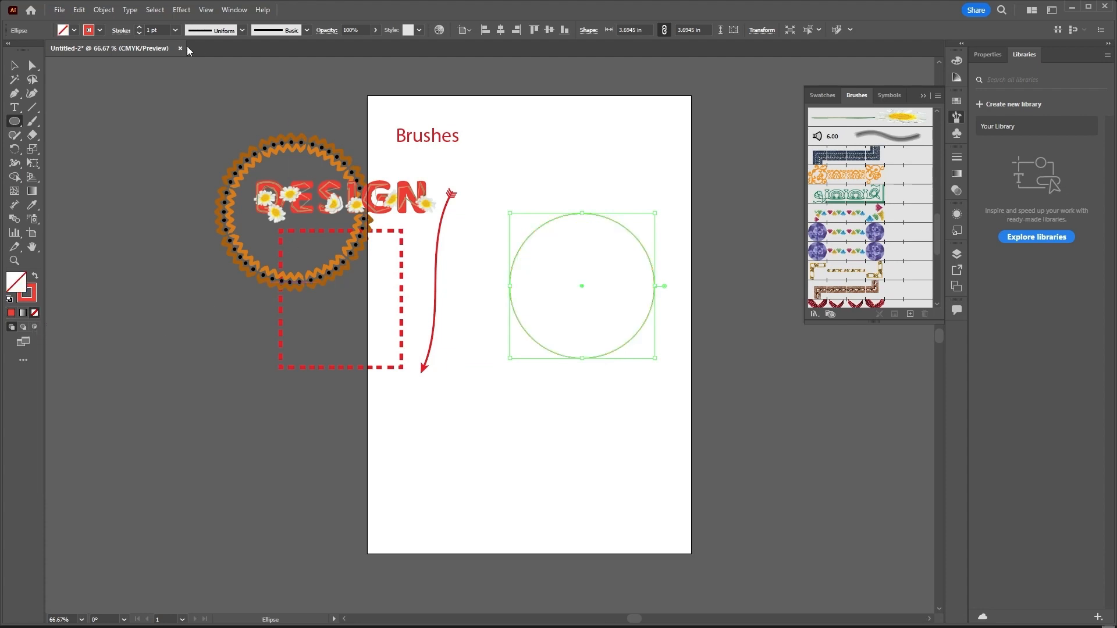
- Set the circle's stroke to light blue 23C3E8 with a weight of 8 pt
{"action": "double_click", "coordinate": [35, 300]}
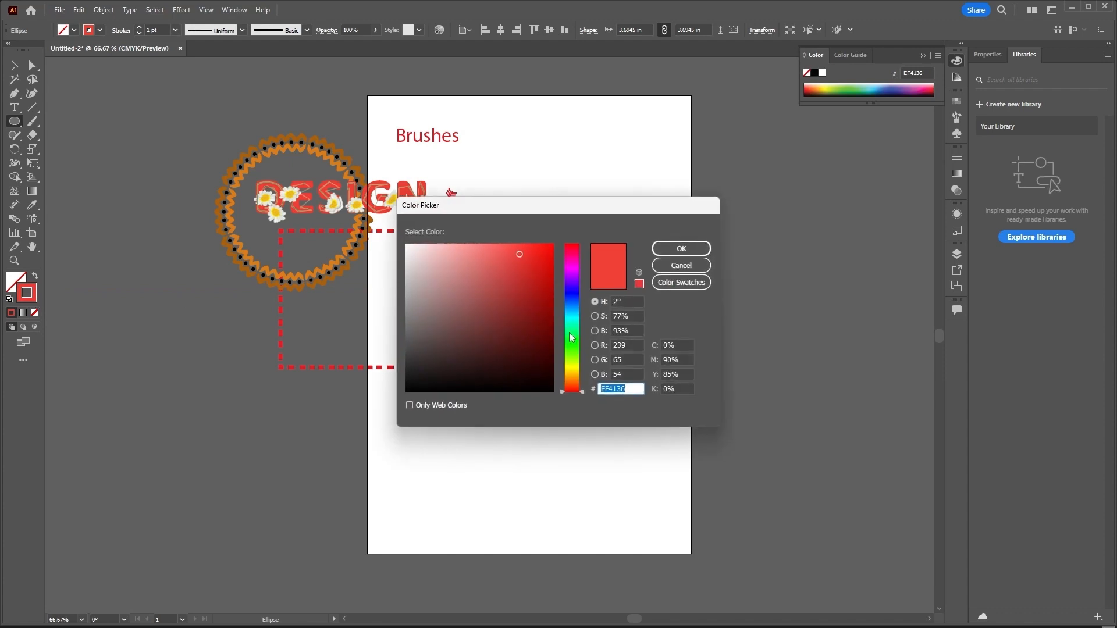
{"action": "left_click", "coordinate": [576, 326]}
{"action": "left_click_drag", "start_coordinate": [576, 327], "coordinate": [576, 313]}
{"action": "left_click", "coordinate": [530, 257]}
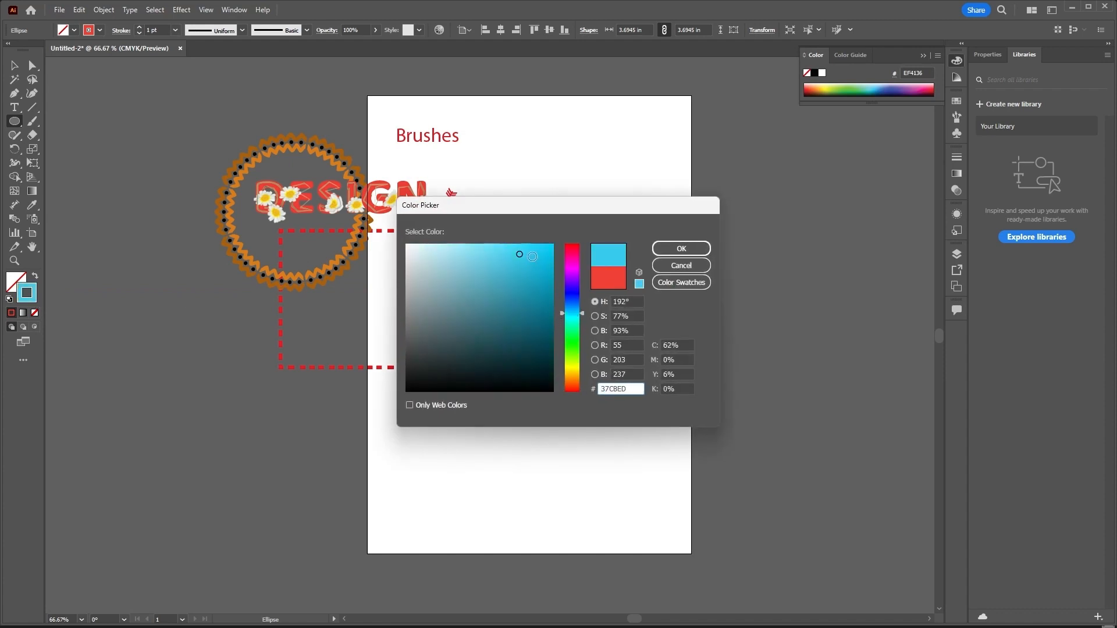
{"action": "left_click", "coordinate": [658, 249]}
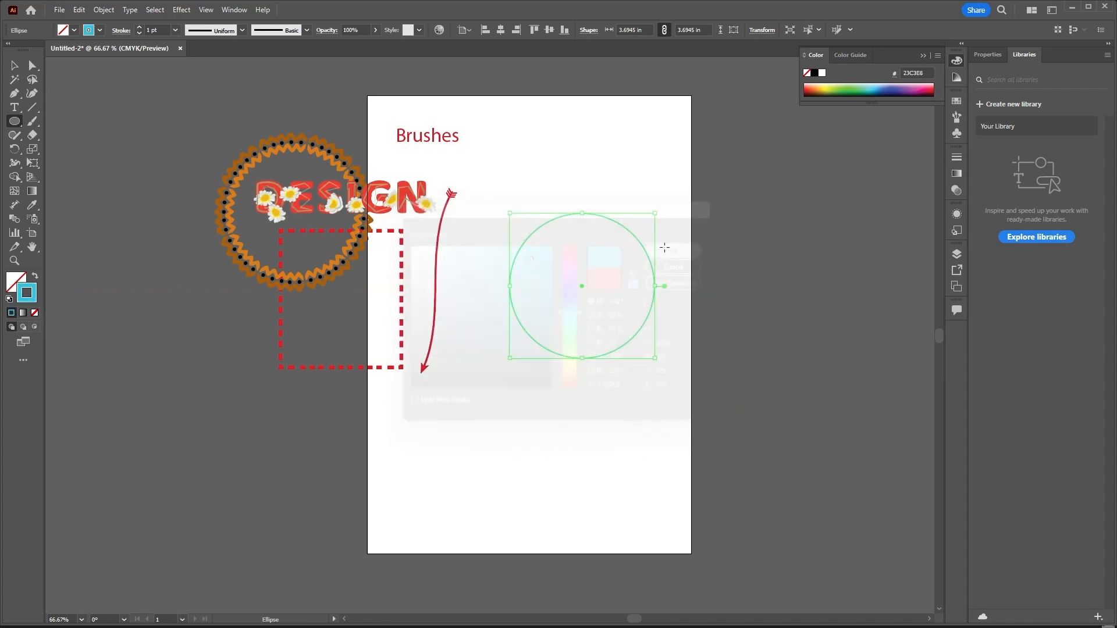
{"action": "left_click", "coordinate": [176, 32]}
{"action": "left_click", "coordinate": [189, 170]}
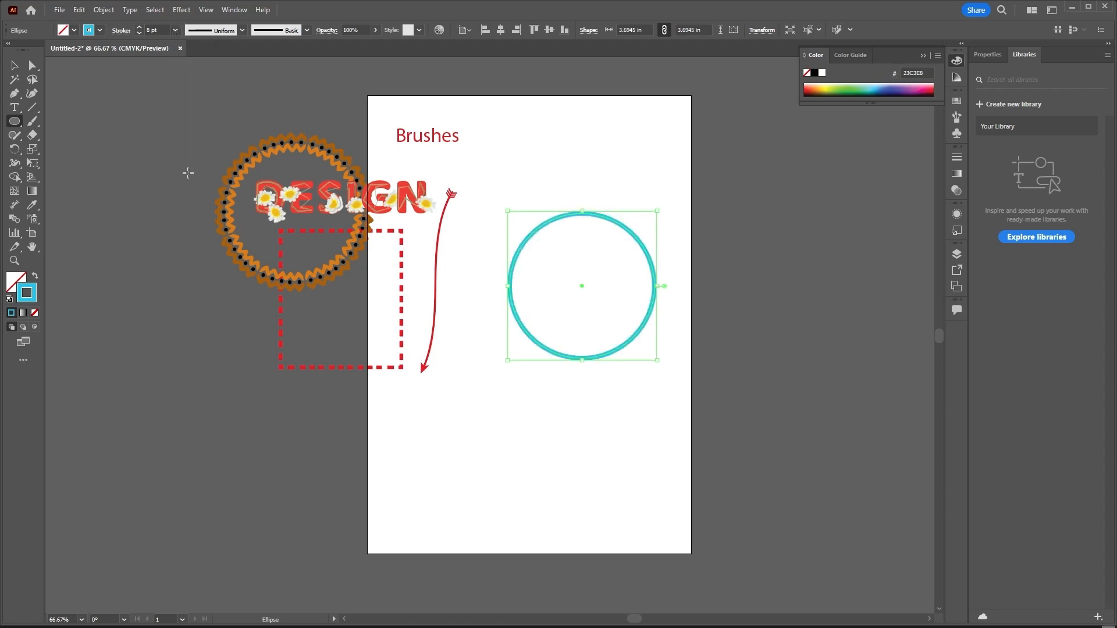
{"action": "left_click", "coordinate": [13, 65]}
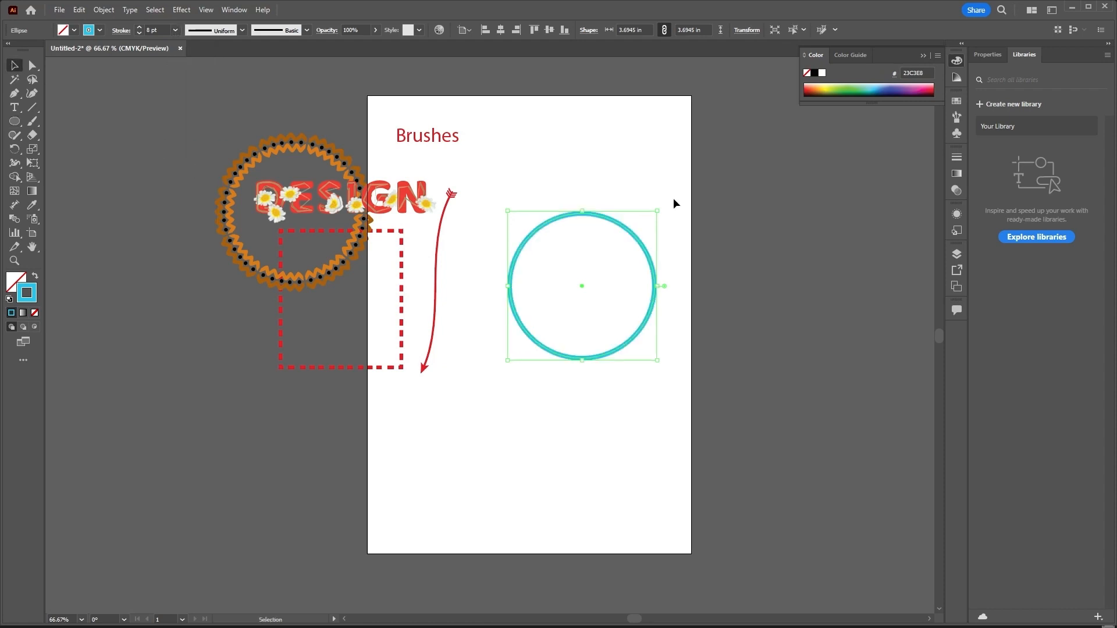
- Load the Grunge brushes vector pack and try its first two brushes on the circle
{"action": "scroll", "coordinate": [692, 291], "scroll_direction": "up", "scroll_amount": 1}
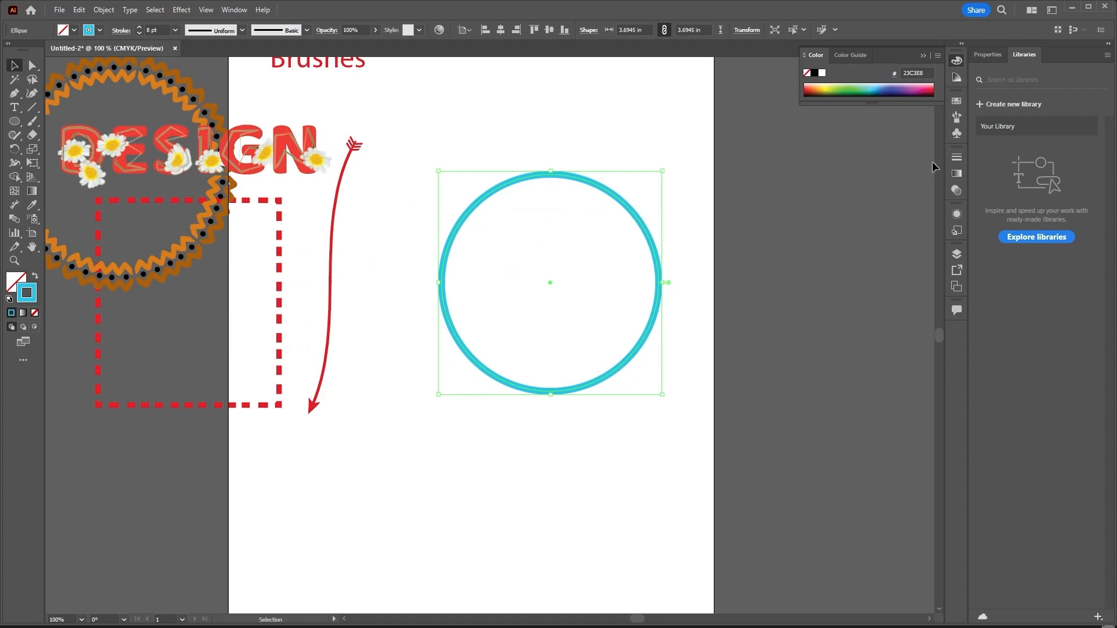
{"action": "left_click", "coordinate": [958, 120]}
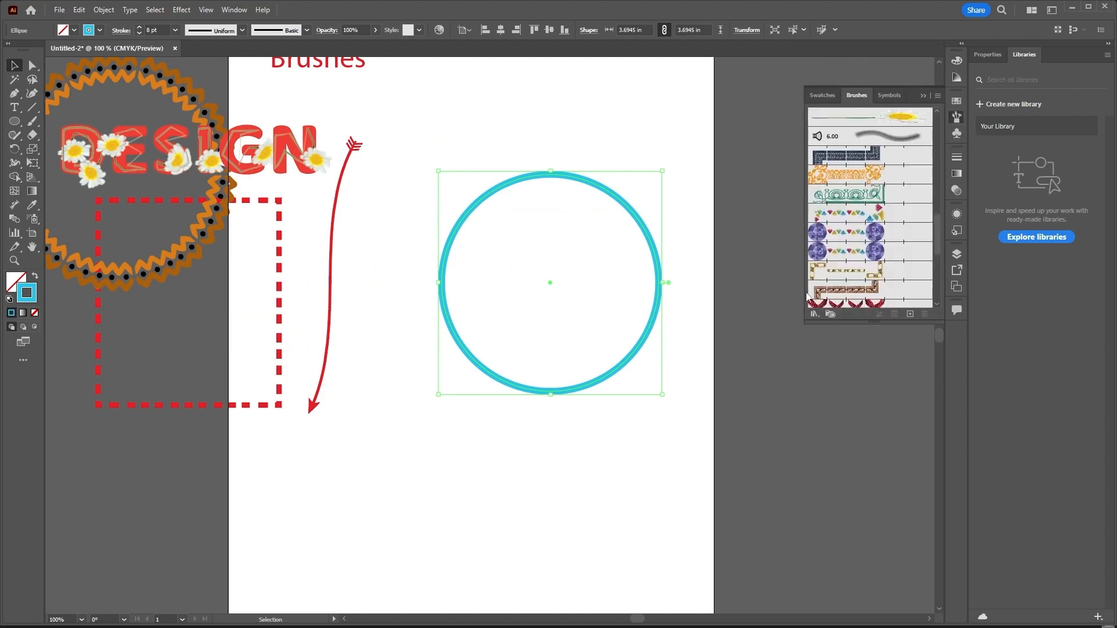
{"action": "left_click", "coordinate": [813, 315]}
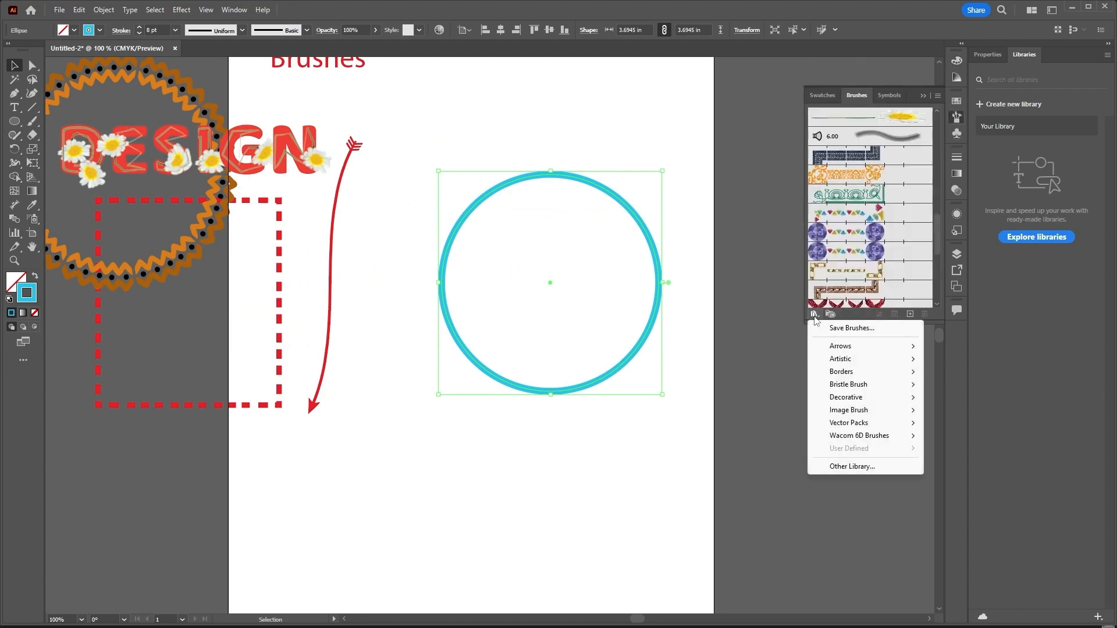
{"action": "mouse_move", "coordinate": [911, 414]}
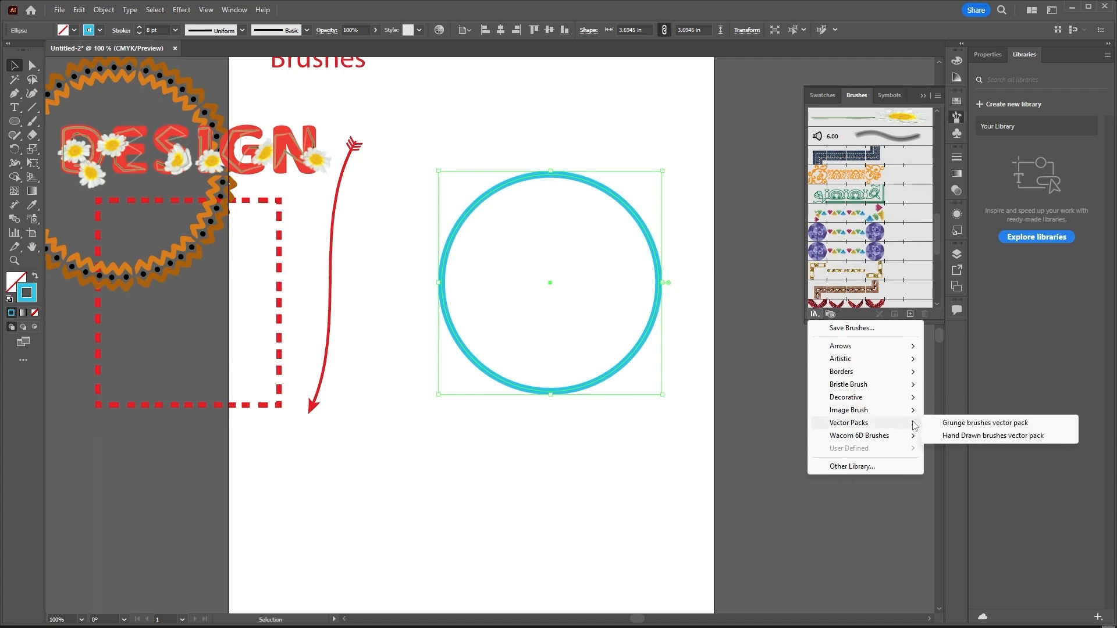
{"action": "left_click", "coordinate": [1019, 425]}
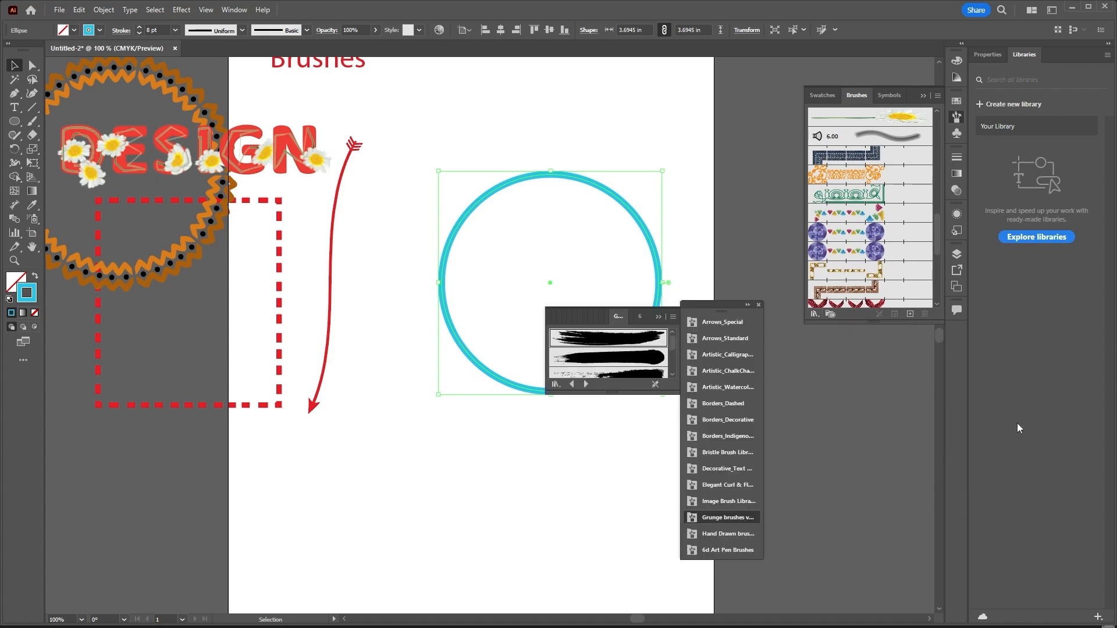
{"action": "left_click", "coordinate": [638, 337]}
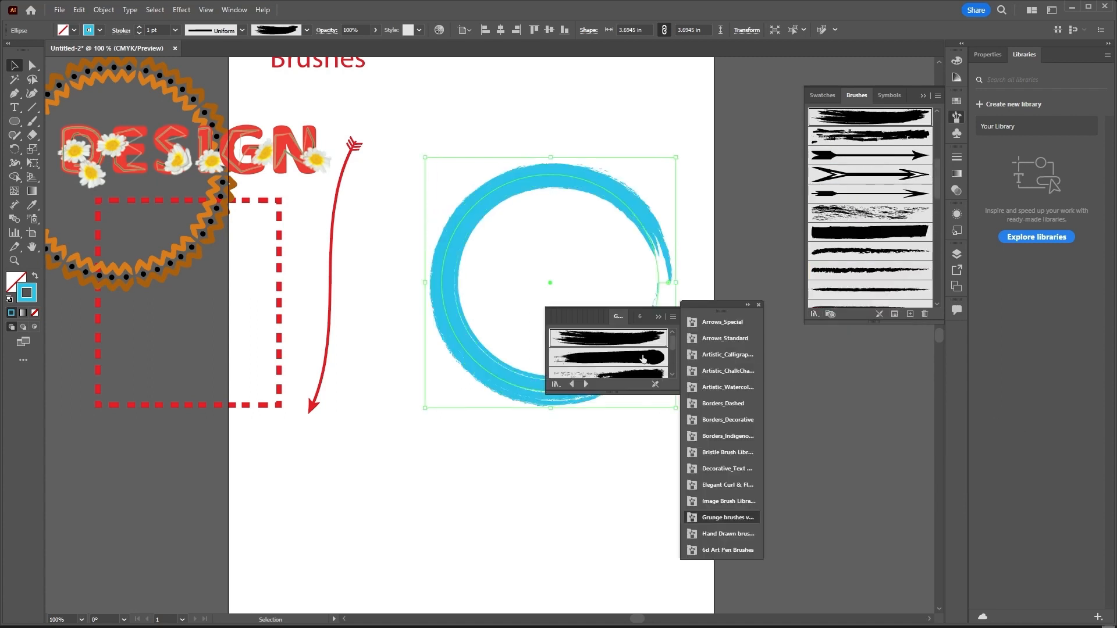
{"action": "left_click", "coordinate": [644, 357]}
{"action": "left_click", "coordinate": [659, 316]}
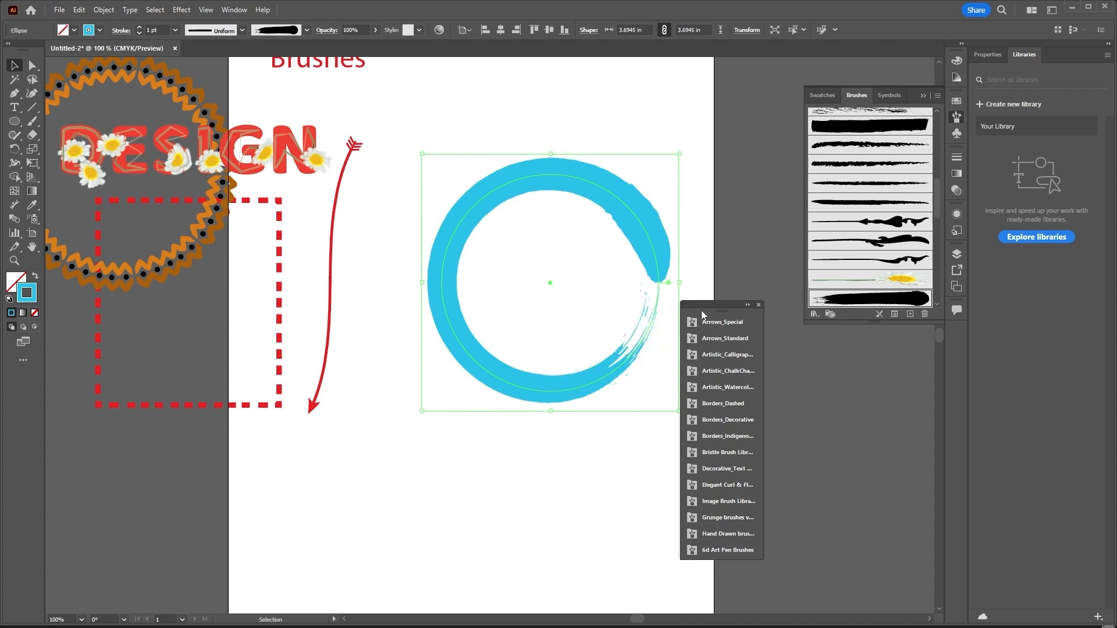
{"action": "left_click", "coordinate": [757, 304]}
- Load the Hand Drawn brushes vector pack and apply its first brush to the circle
{"action": "left_click", "coordinate": [813, 314]}
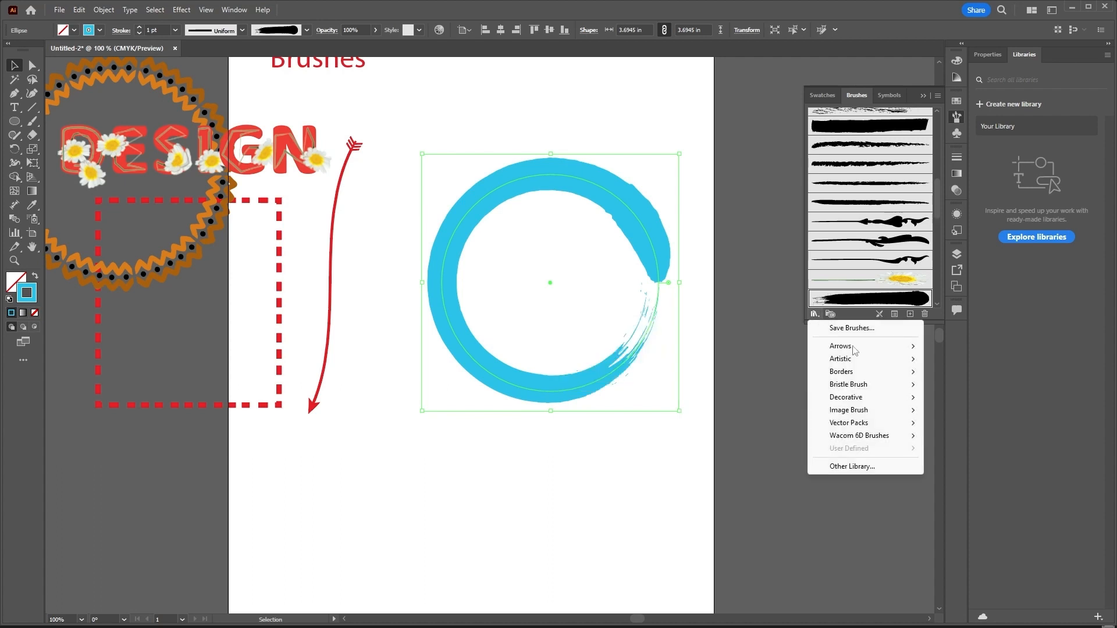
{"action": "mouse_move", "coordinate": [896, 423]}
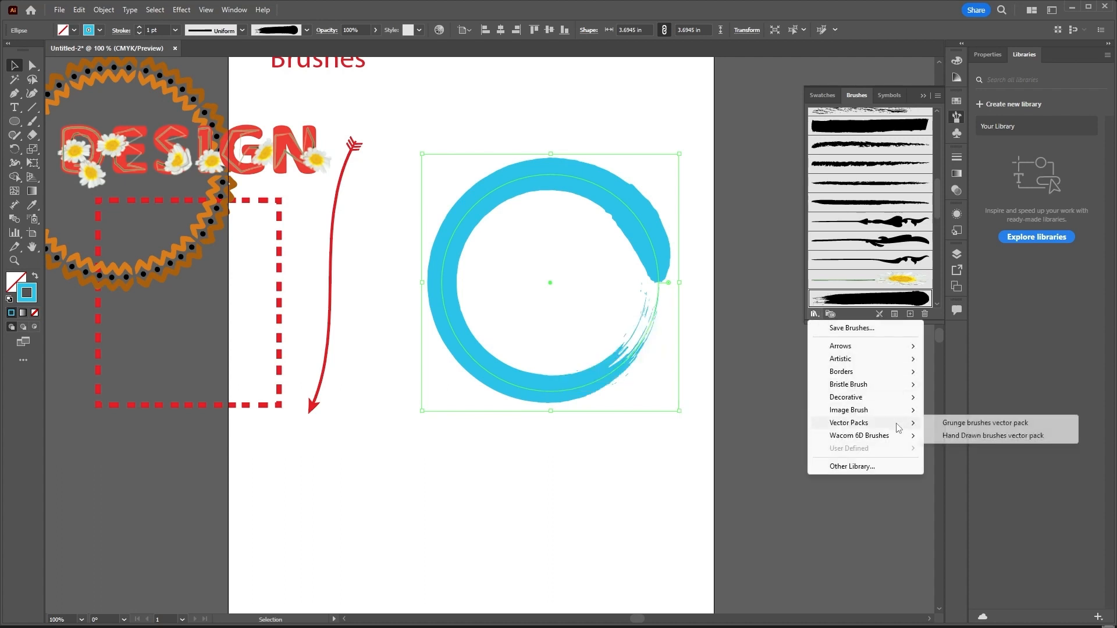
{"action": "left_click", "coordinate": [958, 437]}
{"action": "left_click", "coordinate": [652, 345]}
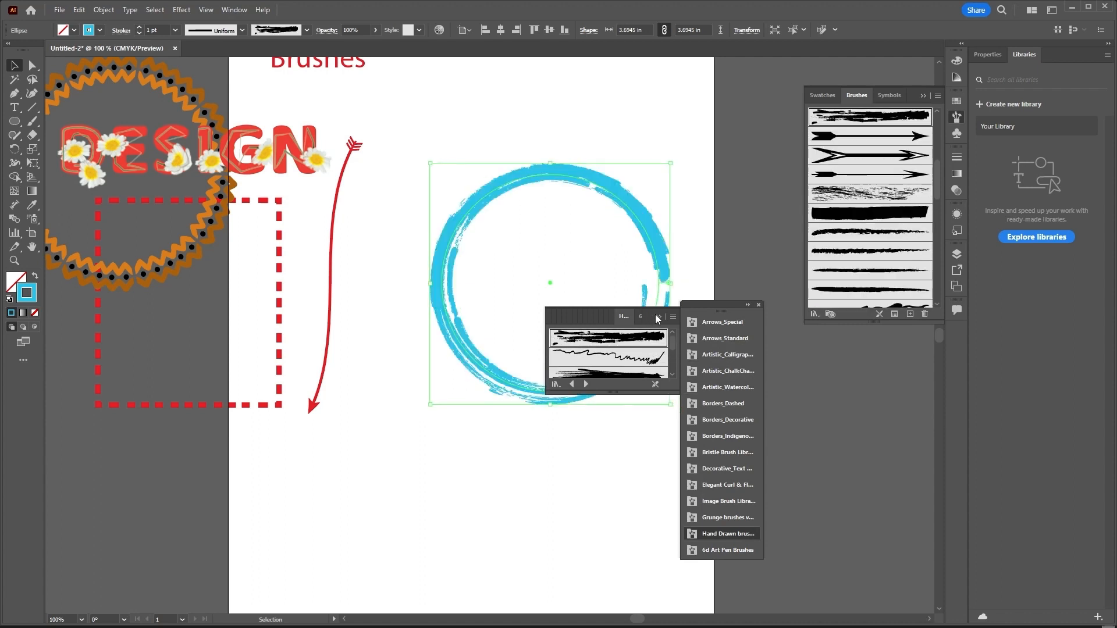
{"action": "left_click", "coordinate": [659, 316]}
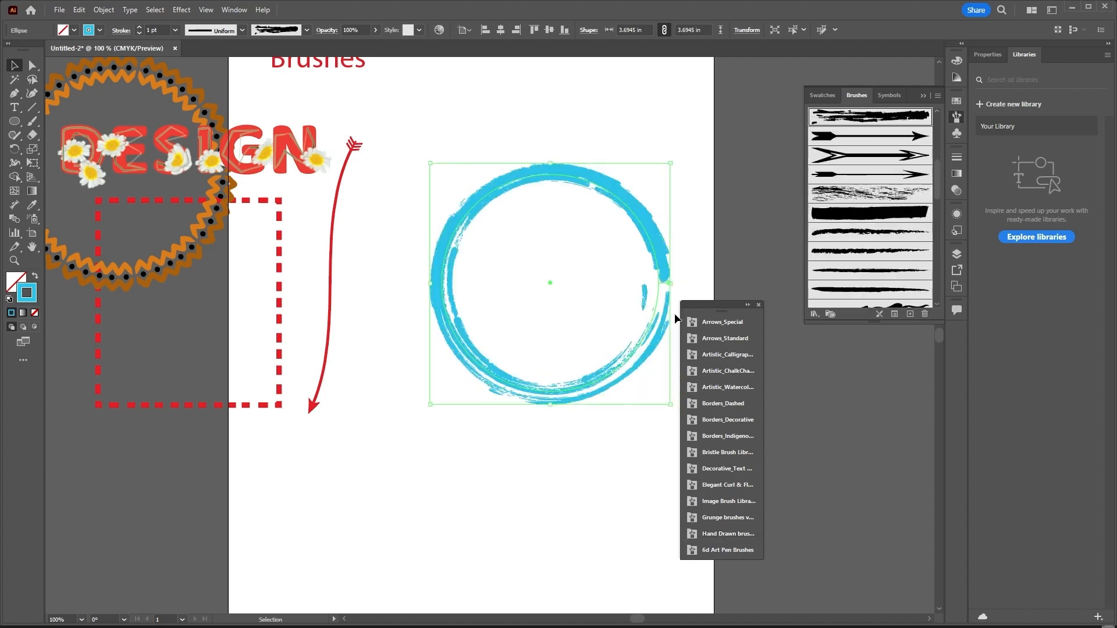
{"action": "left_click", "coordinate": [758, 305]}
{"action": "left_click", "coordinate": [813, 314]}
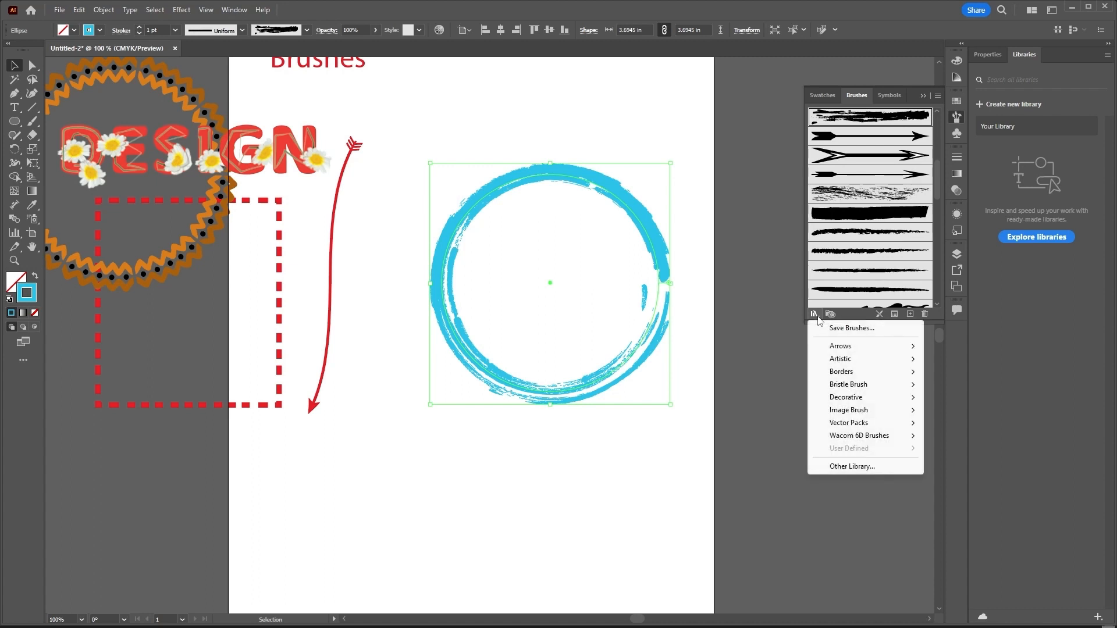
{"action": "left_click", "coordinate": [962, 333]}
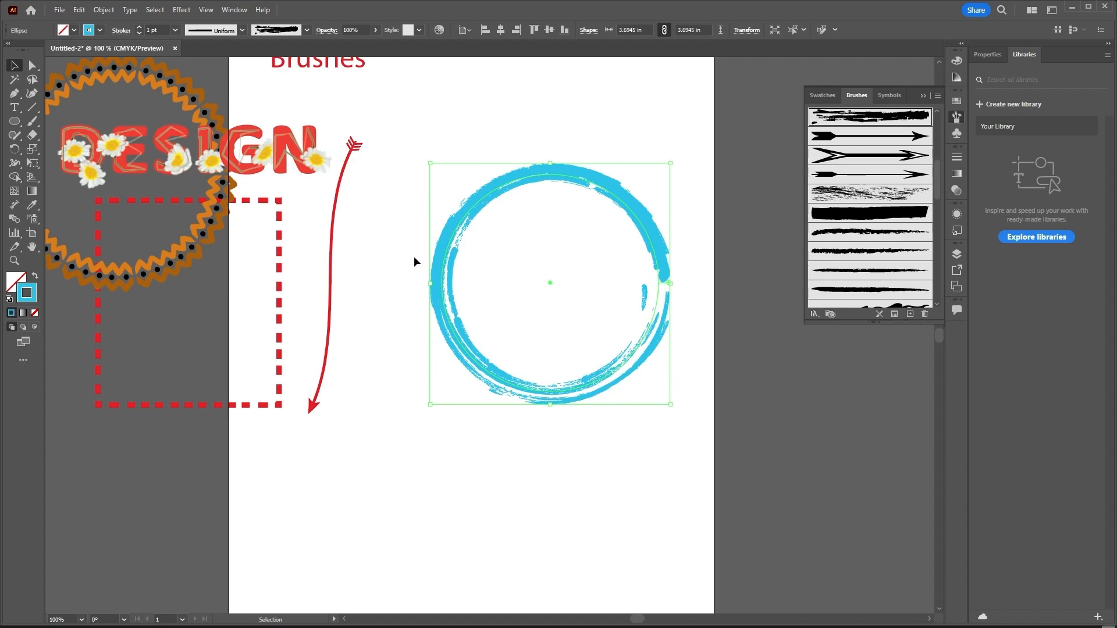
- Recolor the circle's brush stroke to green 88E525
{"action": "double_click", "coordinate": [35, 299]}
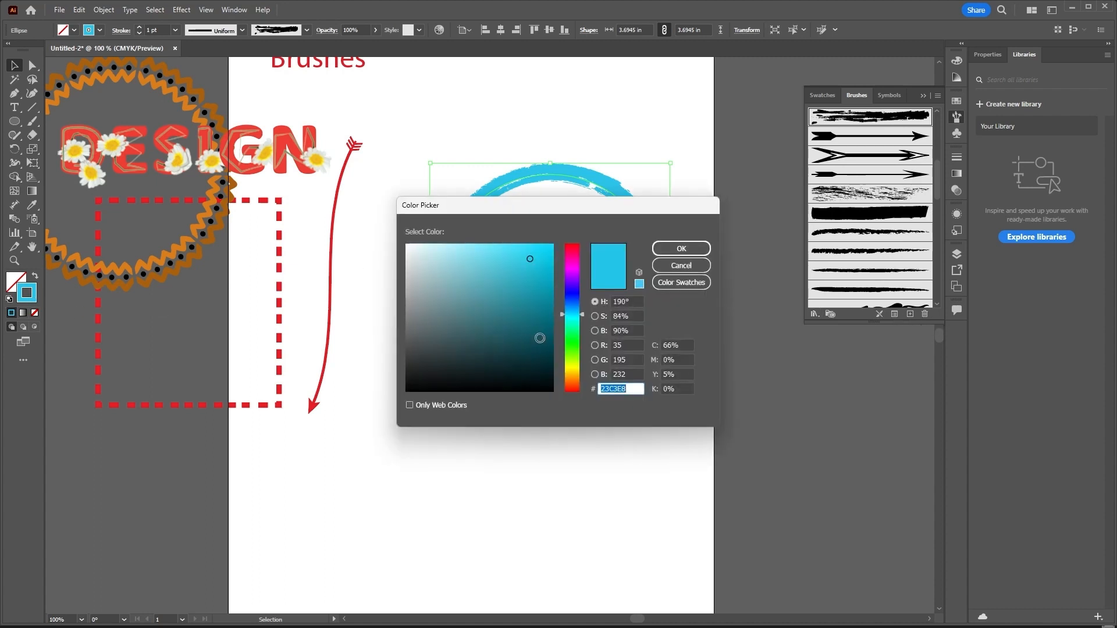
{"action": "left_click", "coordinate": [574, 352]}
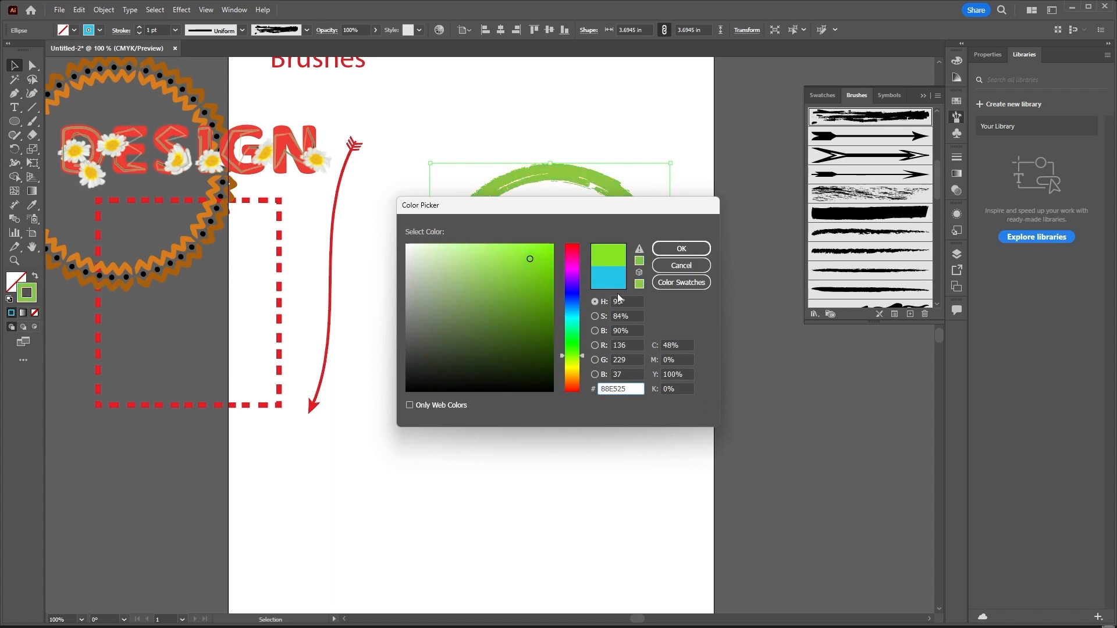
{"action": "left_click", "coordinate": [657, 251]}
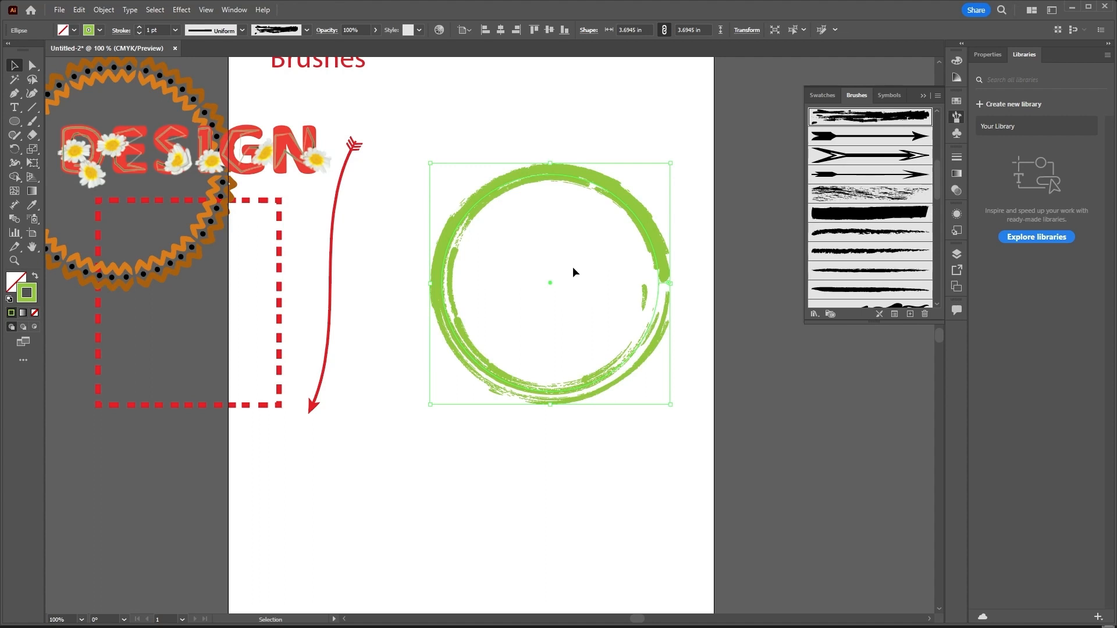
- Apply a yellow-to-red linear gradient to the circle's brush stroke
{"action": "left_click", "coordinate": [23, 313]}
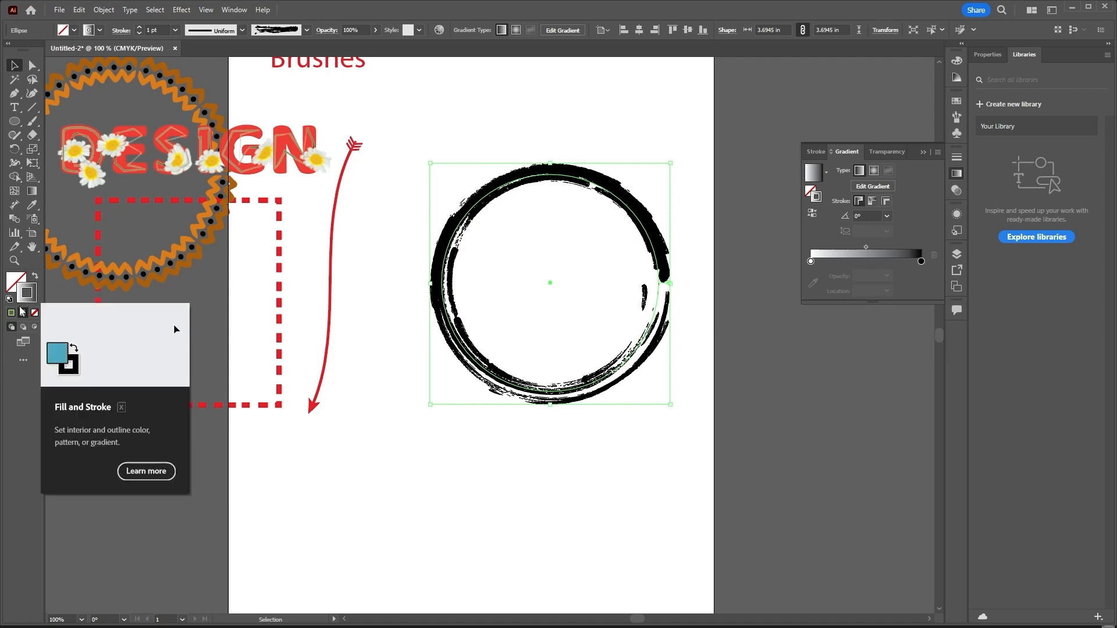
{"action": "left_click", "coordinate": [825, 173]}
{"action": "left_click", "coordinate": [753, 214]}
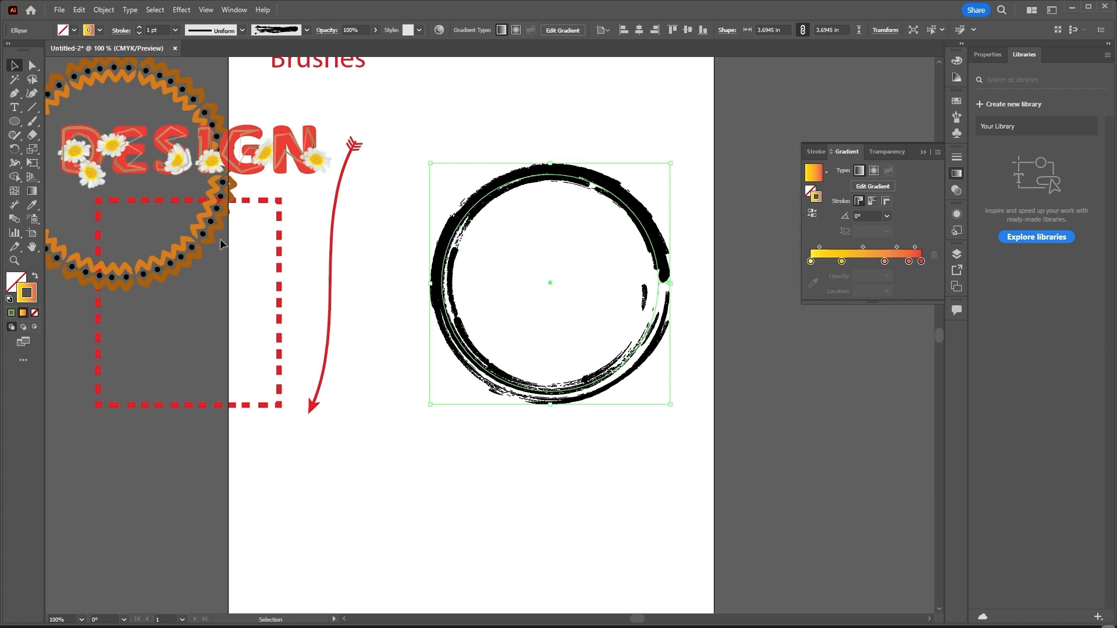
- Expand the appearance of the brushed circle into a filled shape group
{"action": "right_click", "coordinate": [457, 231]}
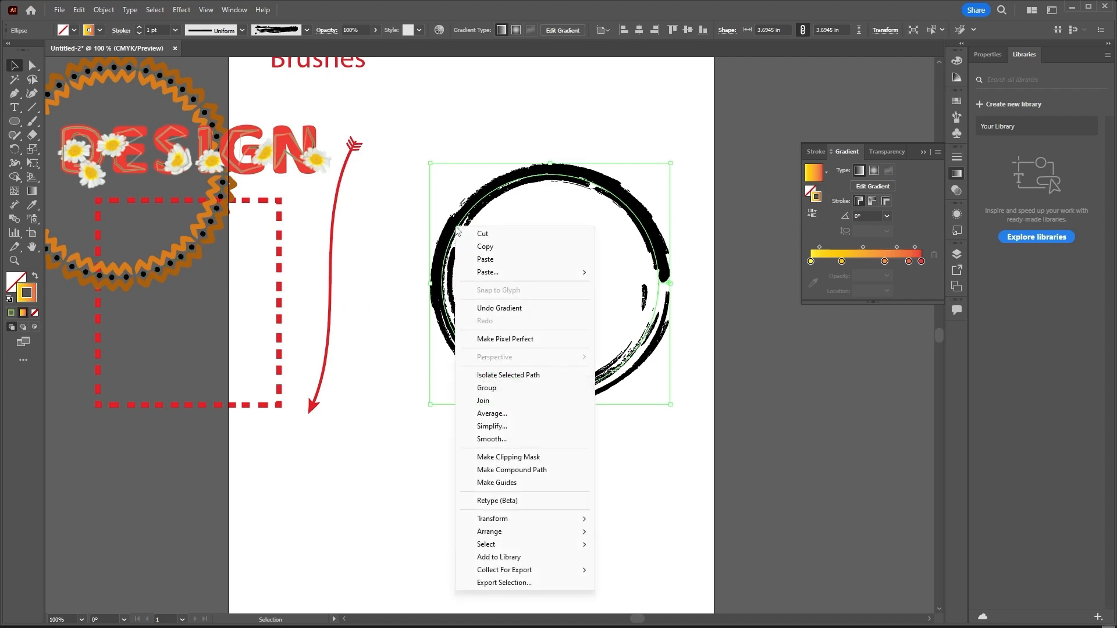
{"action": "left_click", "coordinate": [406, 268]}
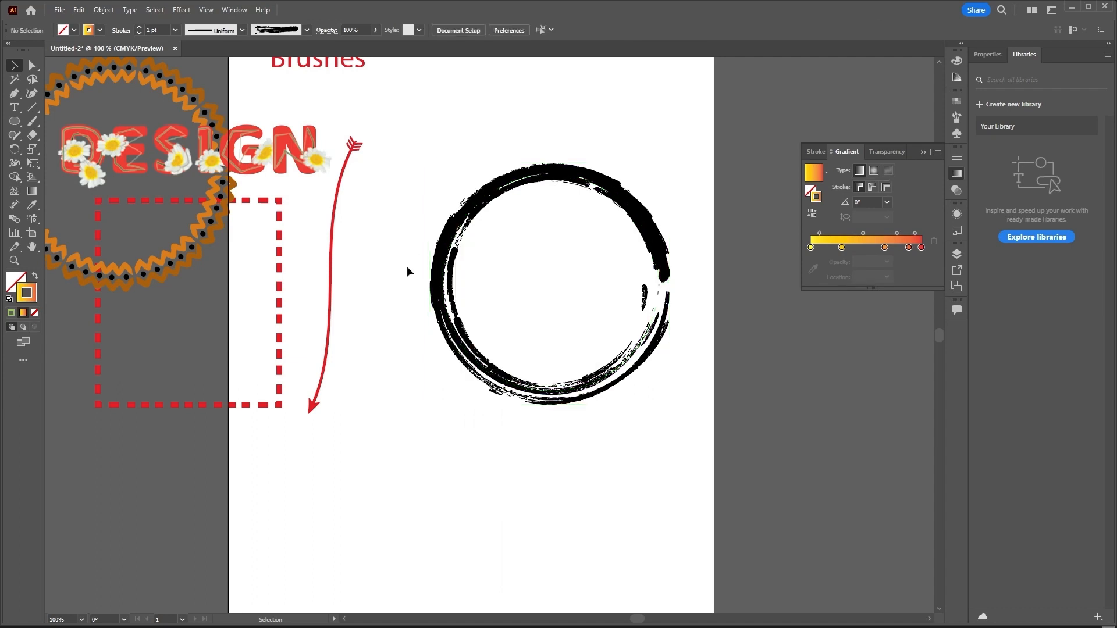
{"action": "left_click", "coordinate": [459, 224]}
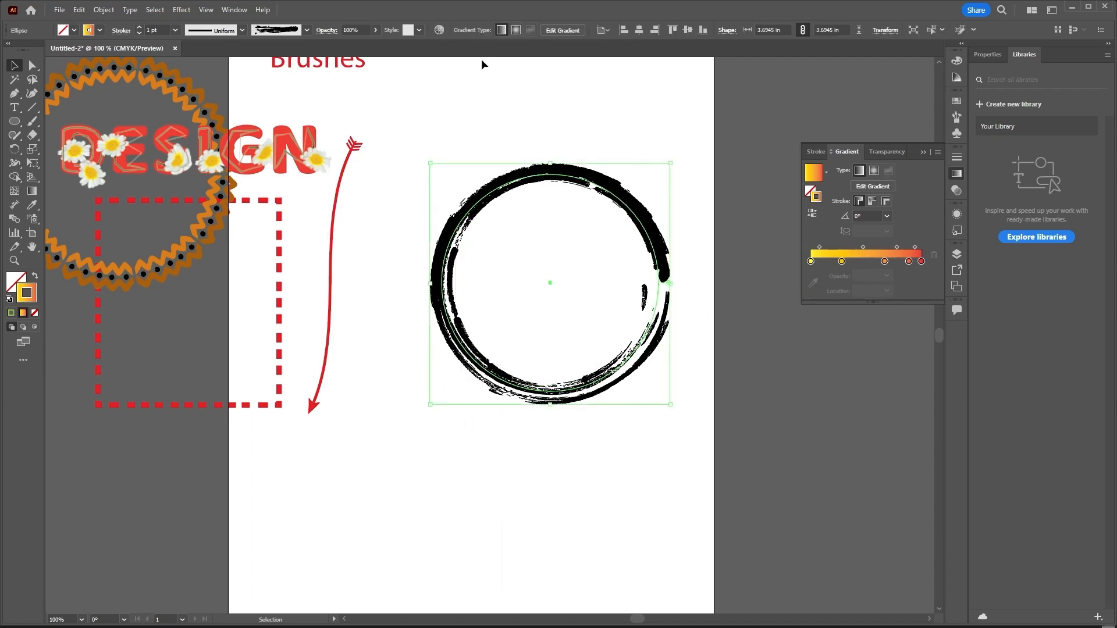
{"action": "left_click", "coordinate": [104, 10]}
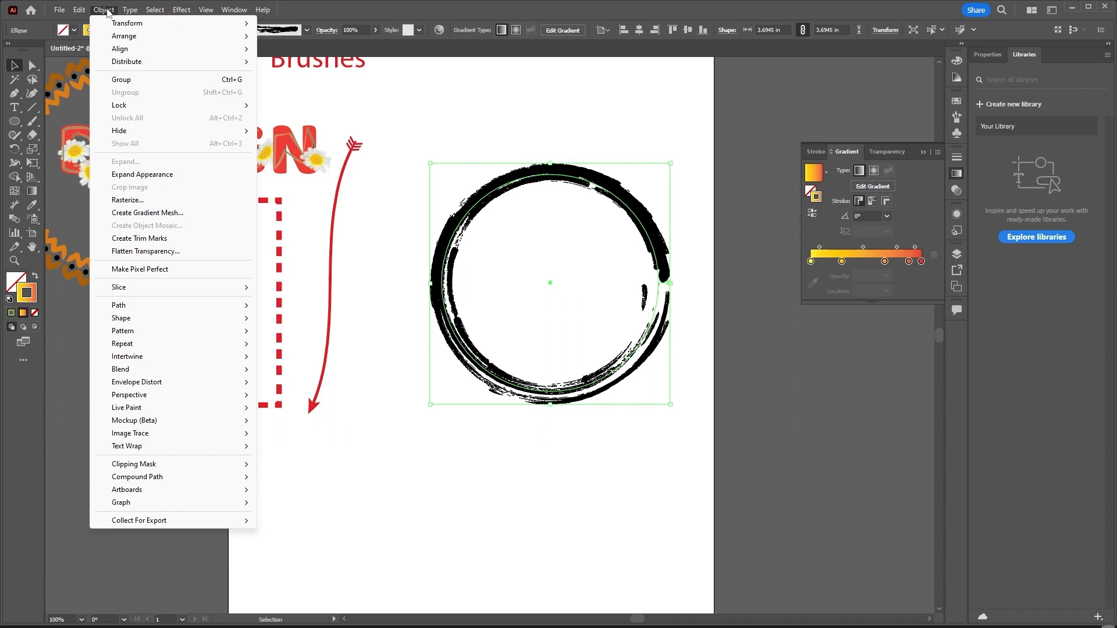
{"action": "left_click", "coordinate": [156, 174]}
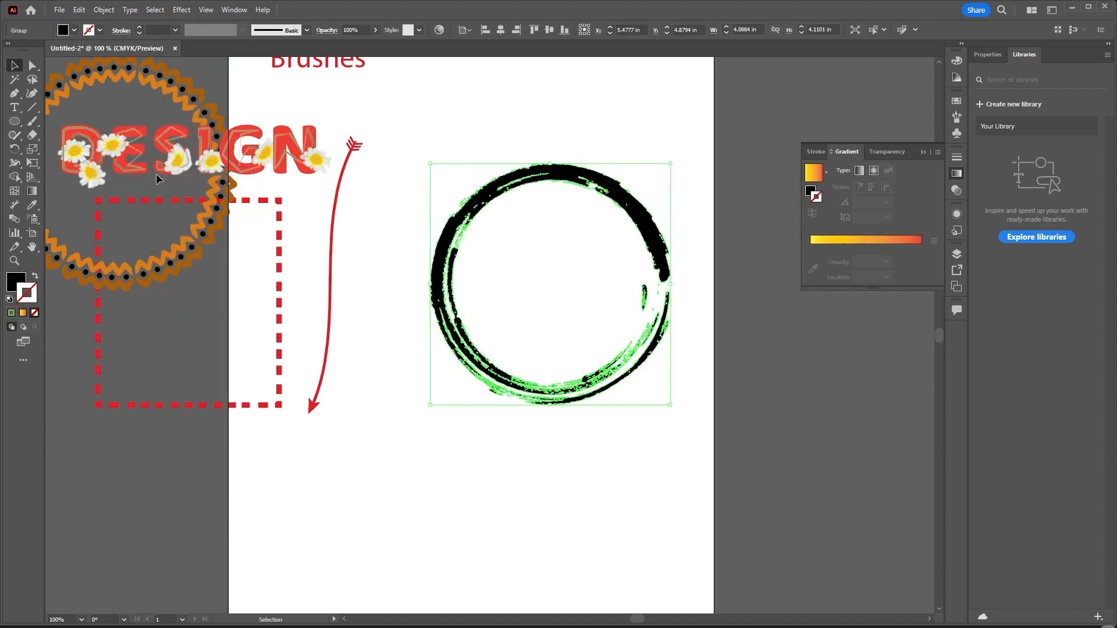
{"action": "left_click", "coordinate": [406, 155]}
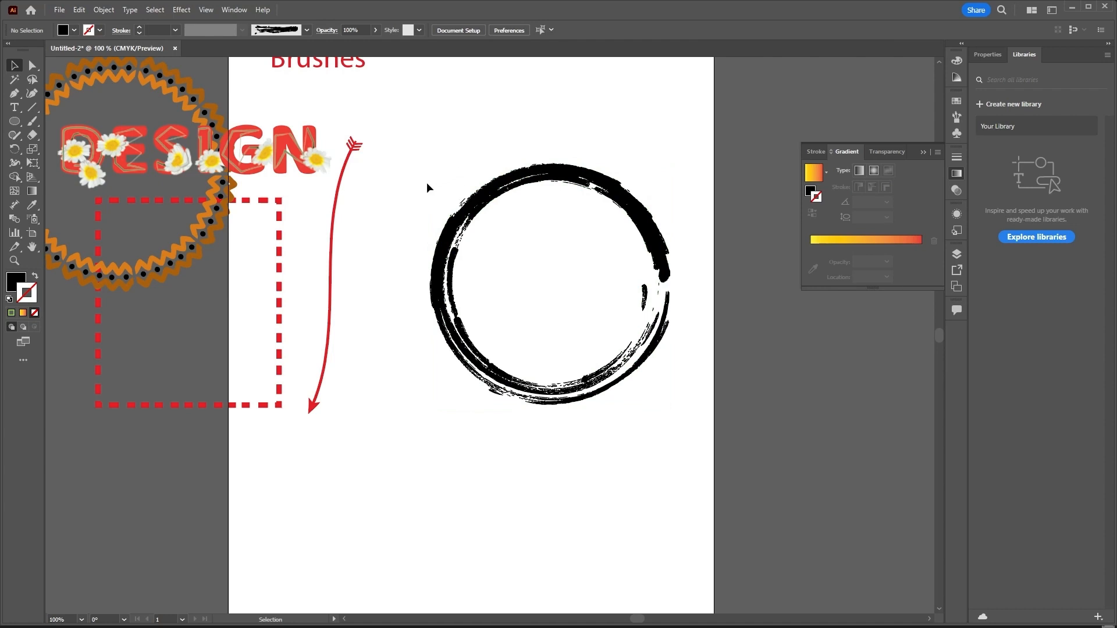
- Fill the expanded ring with the yellow-to-red gradient and remove its stroke
{"action": "left_click", "coordinate": [458, 220]}
{"action": "left_click", "coordinate": [452, 154]}
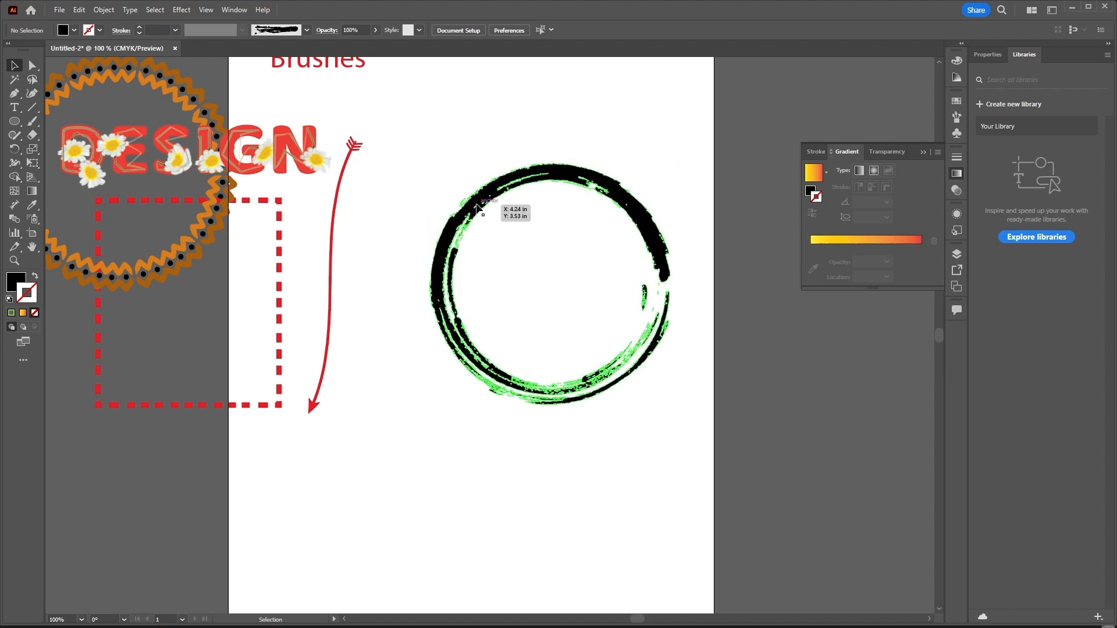
{"action": "left_click", "coordinate": [438, 204]}
{"action": "left_click", "coordinate": [23, 313]}
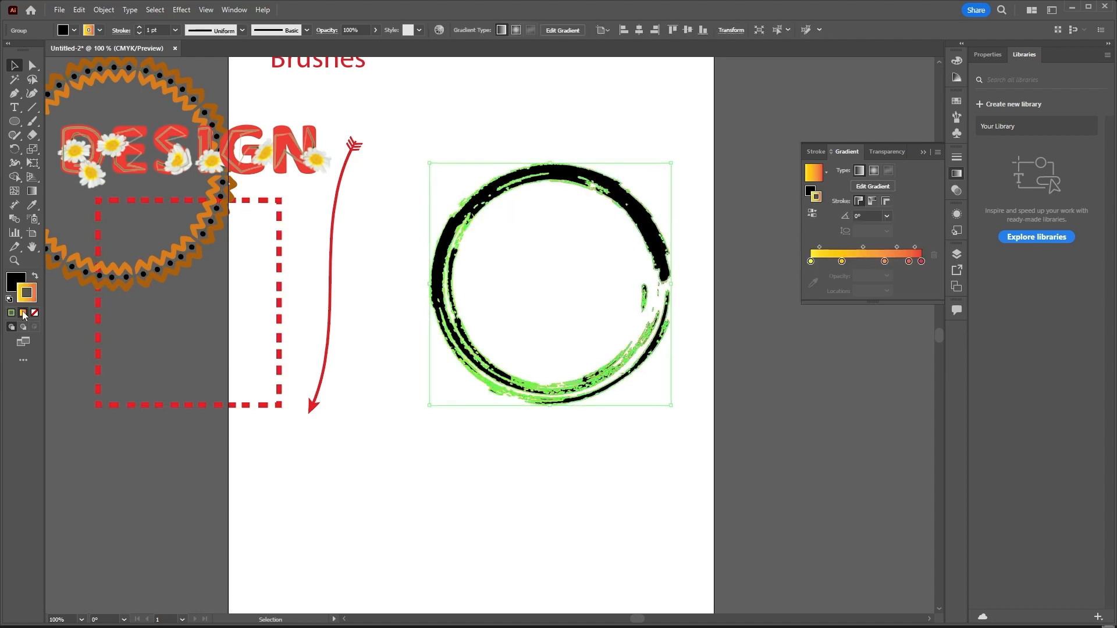
{"action": "left_click", "coordinate": [36, 276]}
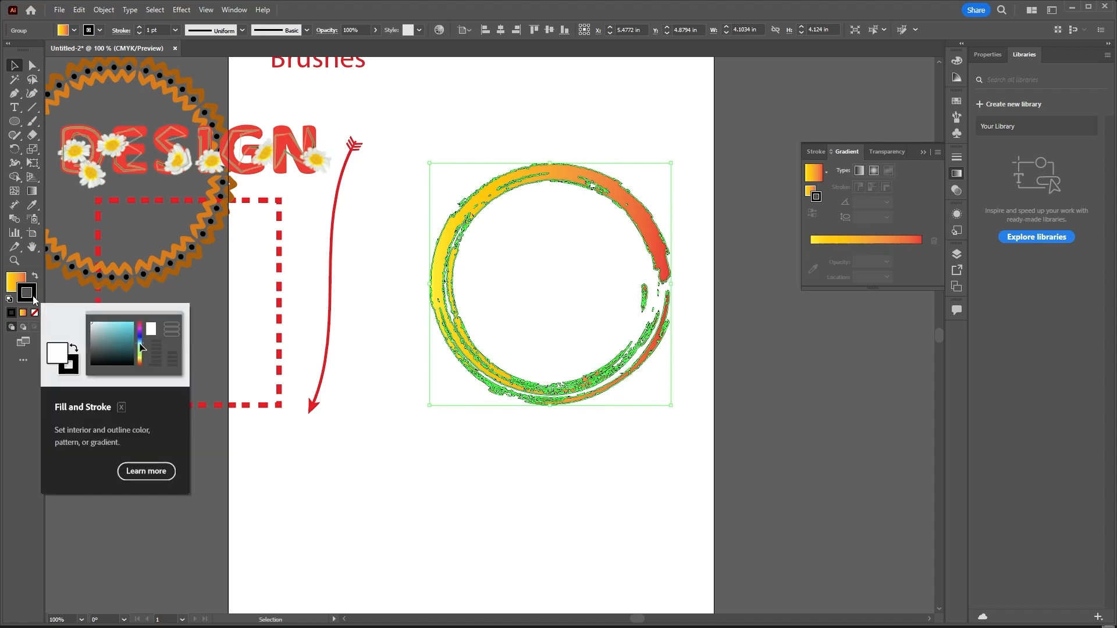
{"action": "left_click", "coordinate": [35, 312]}
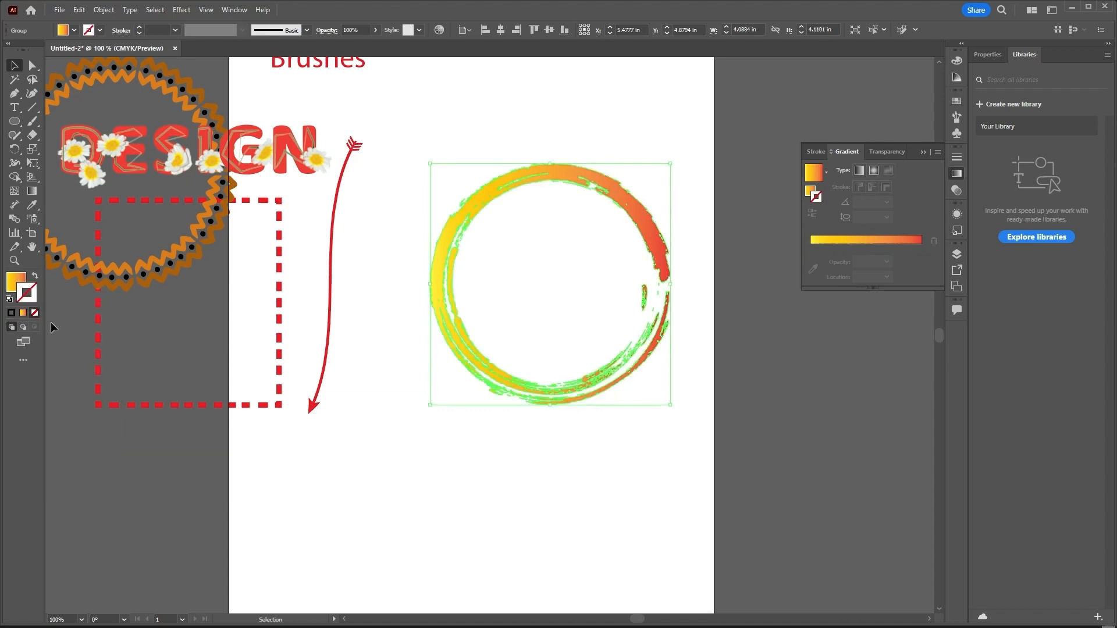
{"action": "left_click", "coordinate": [379, 442]}
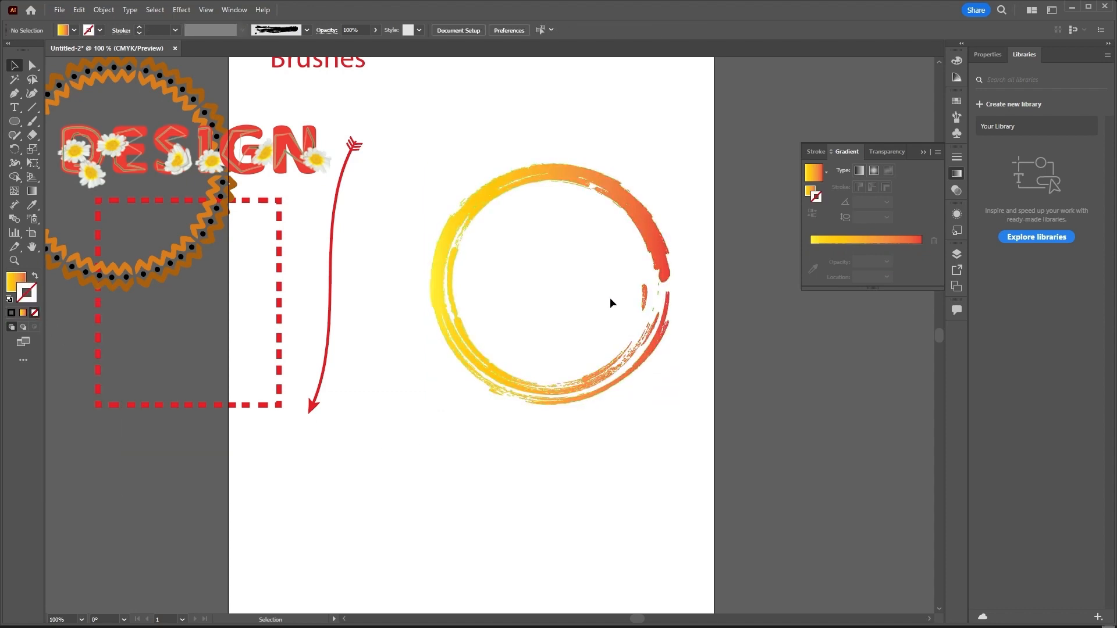
- Move the gradient ring slightly up and to the left on the artboard
{"action": "scroll", "coordinate": [532, 272], "scroll_direction": "down", "scroll_amount": 1}
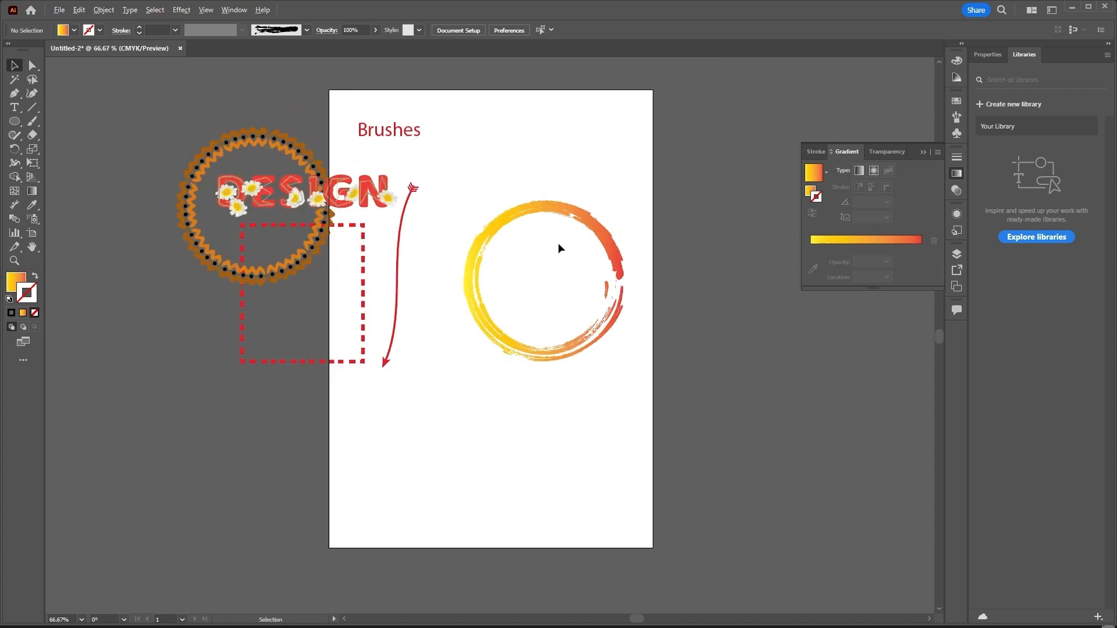
{"action": "scroll", "coordinate": [579, 243], "scroll_direction": "up", "scroll_amount": 1}
{"action": "left_click_drag", "start_coordinate": [619, 233], "coordinate": [588, 211]}
{"action": "left_click", "coordinate": [651, 368]}
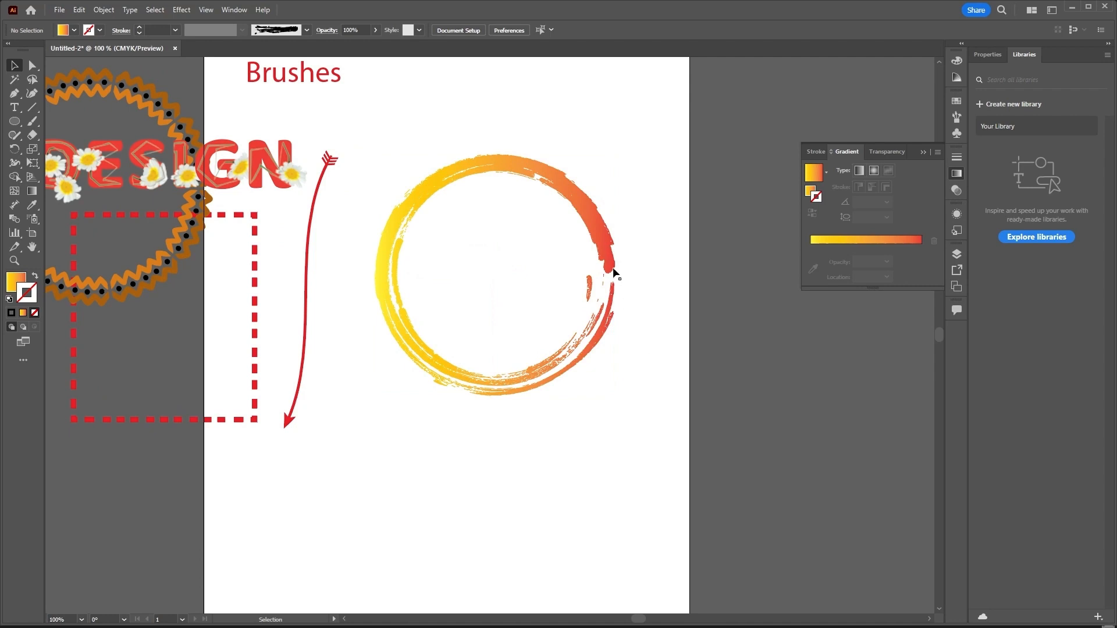
{"action": "left_click", "coordinate": [600, 244]}
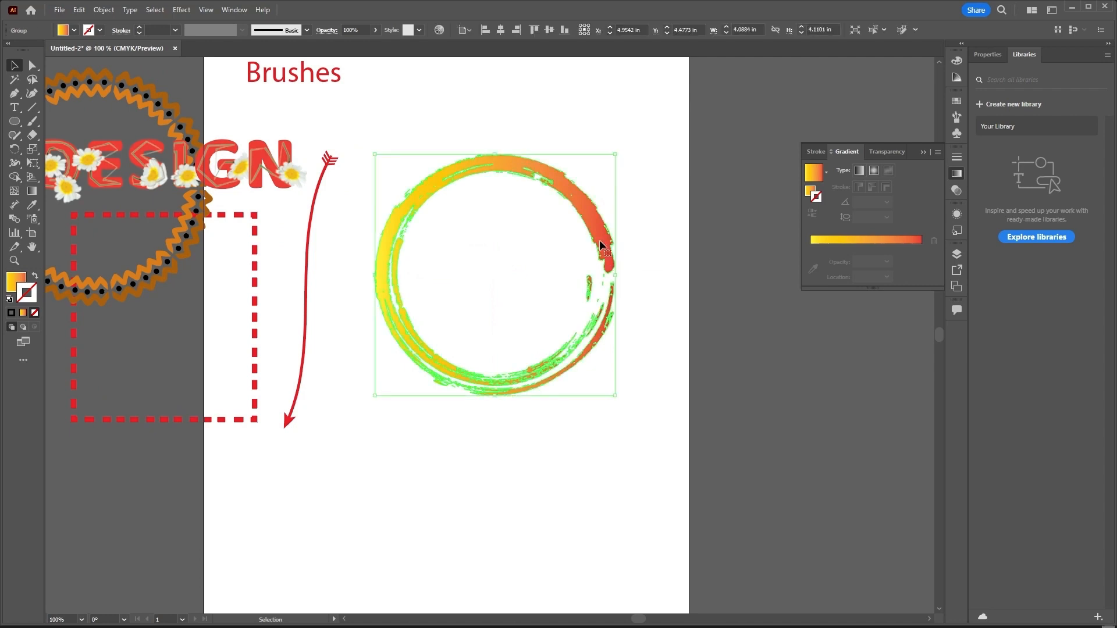
{"action": "left_click", "coordinate": [655, 293]}
{"action": "scroll", "coordinate": [570, 316], "scroll_direction": "down", "scroll_amount": 1}
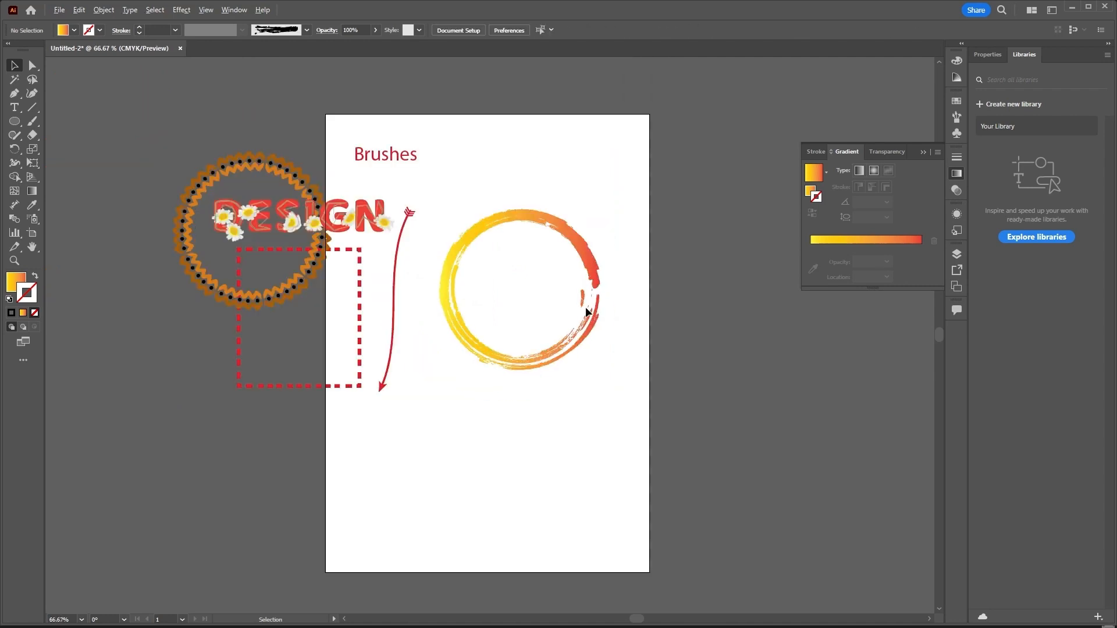
- Draw a circle about 3.56 in wide across the artboard's right edge, with no fill and a black stroke
{"action": "left_click", "coordinate": [562, 243]}
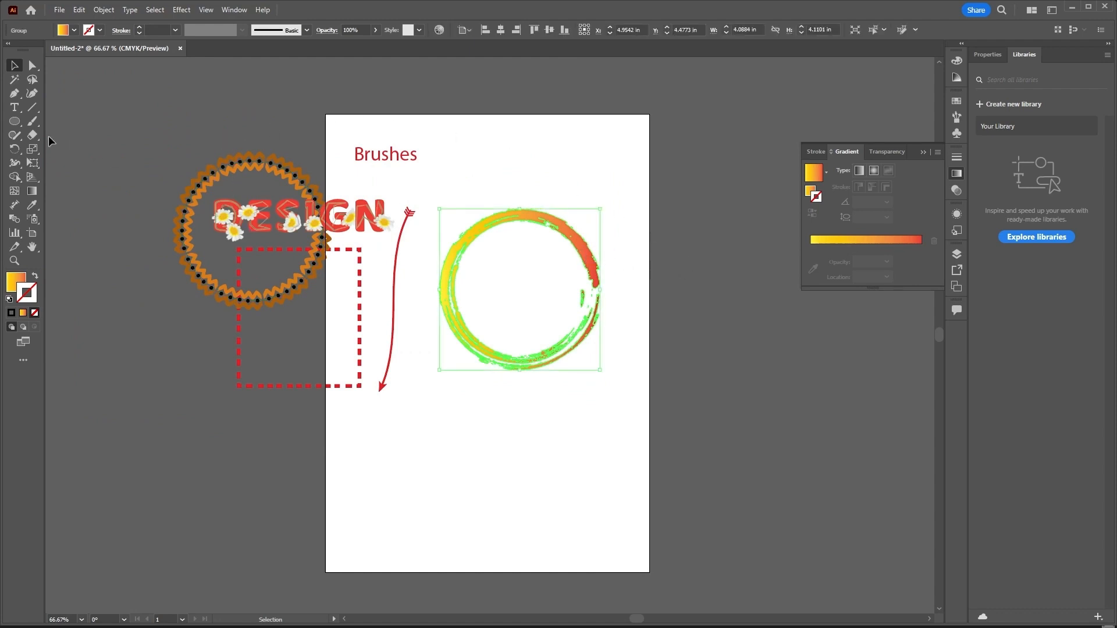
{"action": "left_click", "coordinate": [37, 123]}
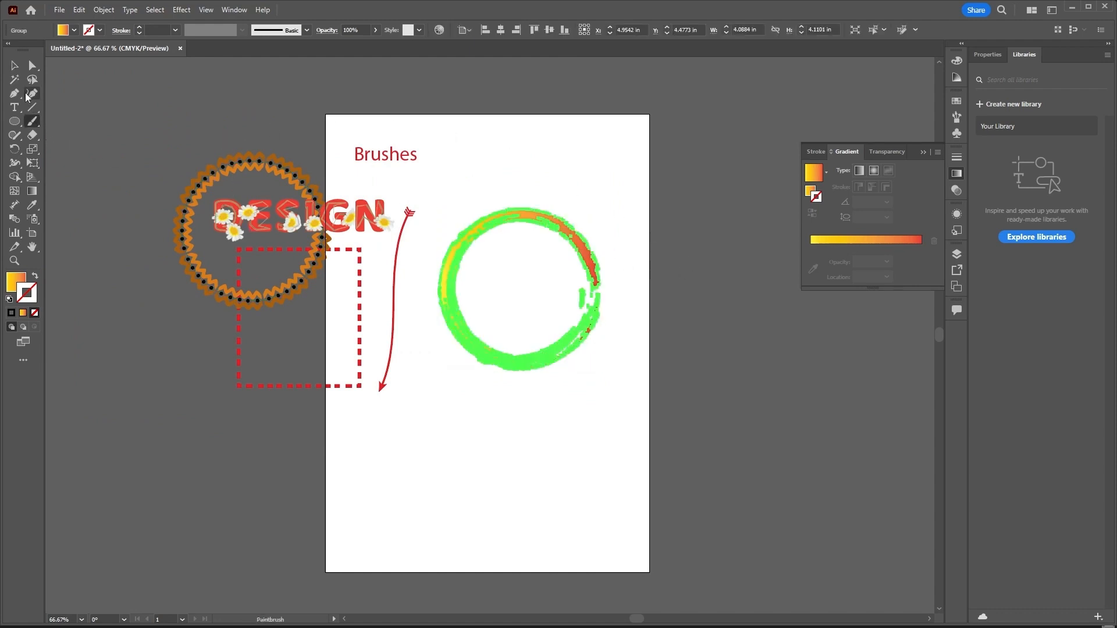
{"action": "left_click", "coordinate": [14, 121]}
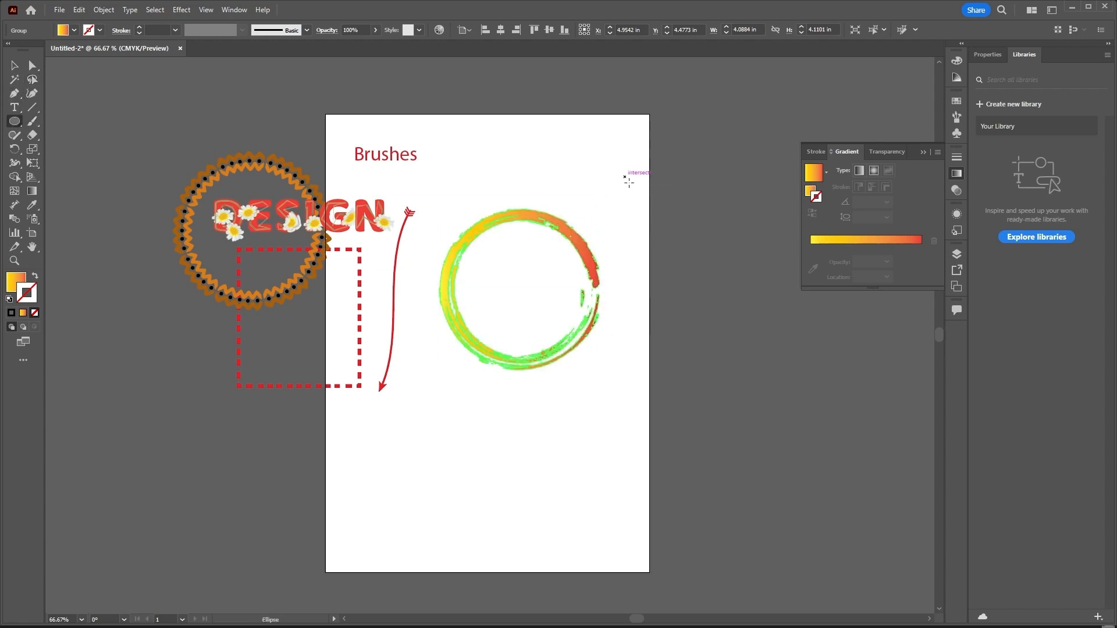
{"action": "left_click_drag", "start_coordinate": [625, 176], "coordinate": [765, 316]}
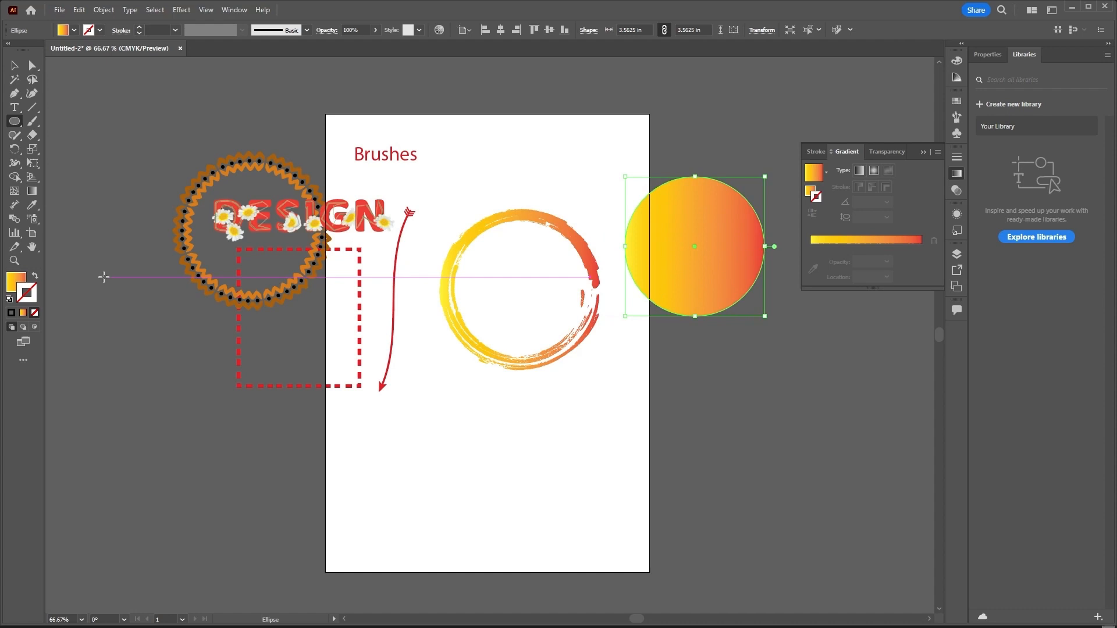
{"action": "left_click", "coordinate": [16, 282]}
{"action": "left_click", "coordinate": [15, 312]}
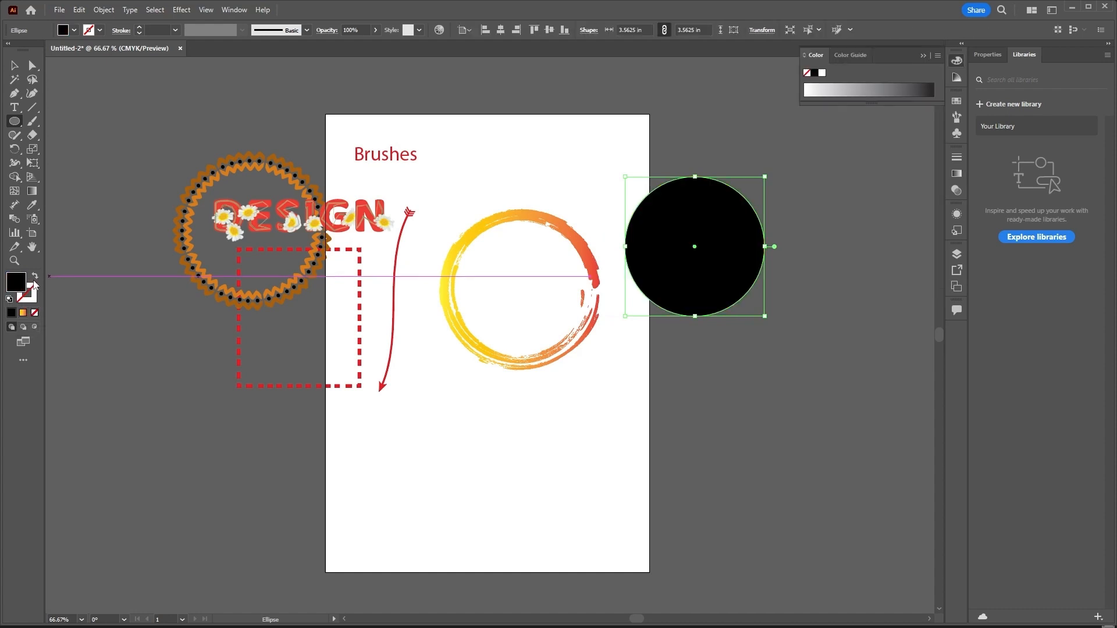
{"action": "left_click", "coordinate": [35, 278]}
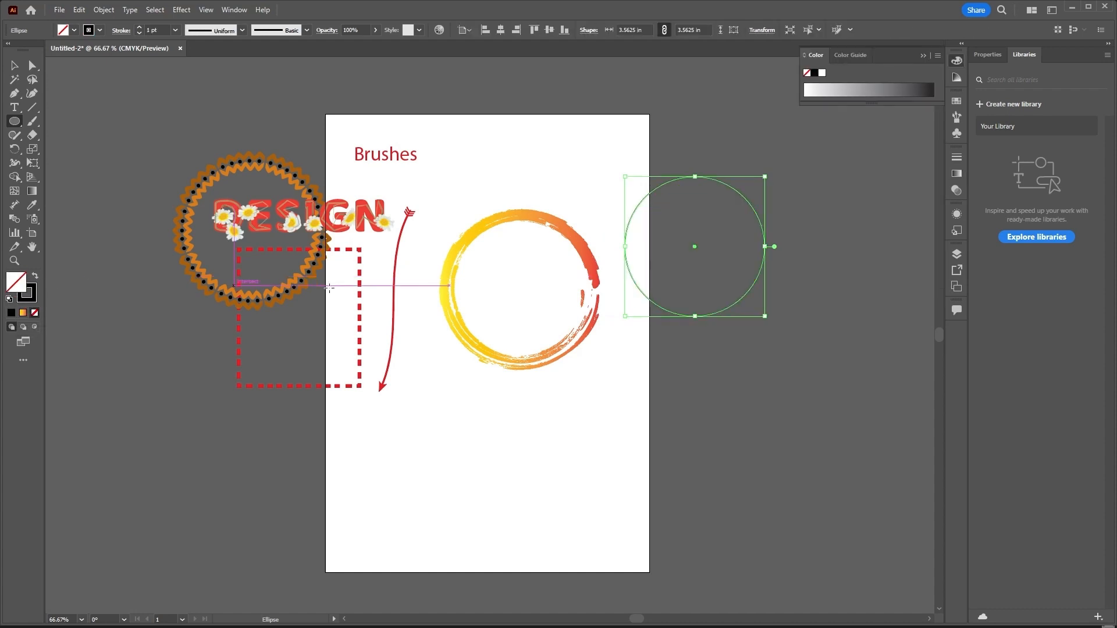
- Try to set the new circle's stroke colour to light blue
{"action": "double_click", "coordinate": [32, 296]}
{"action": "left_click_drag", "start_coordinate": [533, 290], "coordinate": [539, 254]}
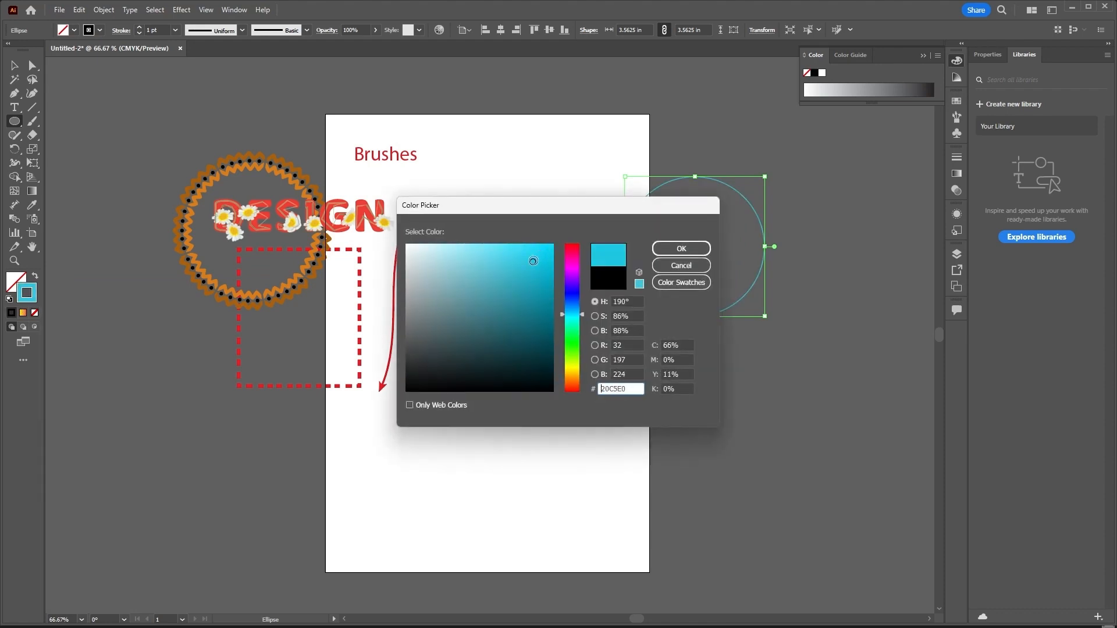
{"action": "left_click", "coordinate": [682, 248]}
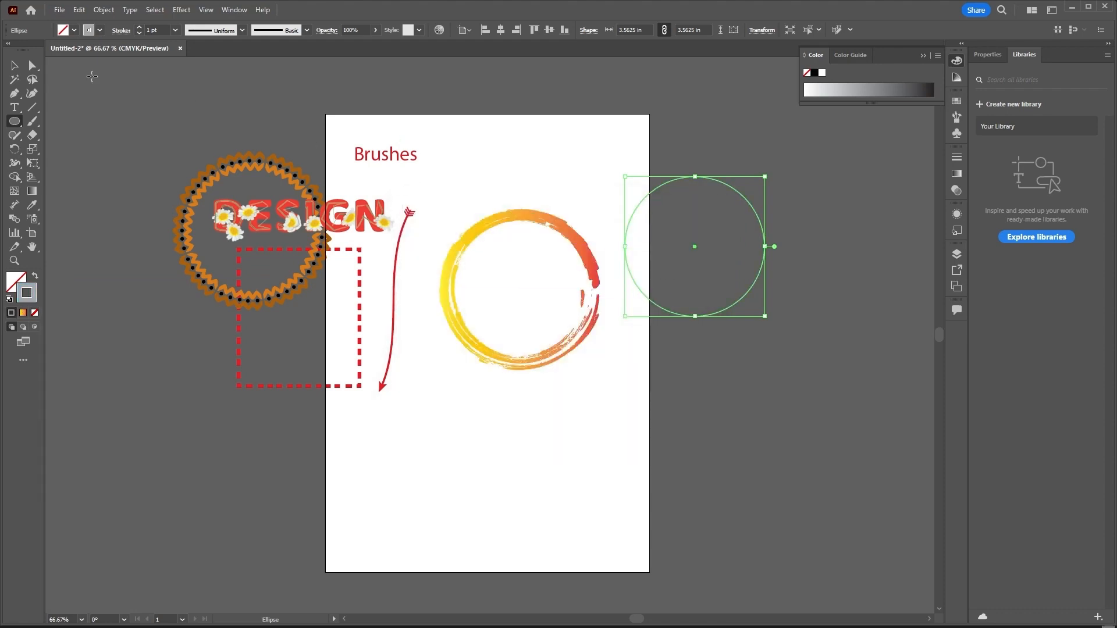
- Move the gradient ring off the artboard to the lower left and place the new circle in its former spot
{"action": "left_click", "coordinate": [15, 65]}
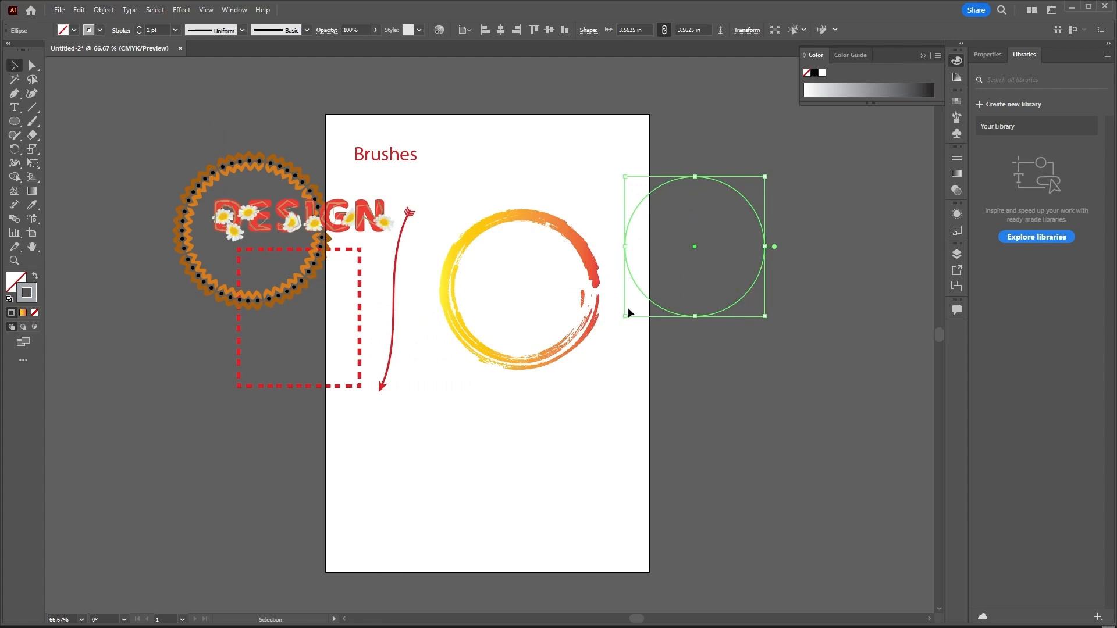
{"action": "mouse_move", "coordinate": [567, 276]}
{"action": "left_mouse_down"}
{"action": "mouse_move", "coordinate": [423, 348]}
{"action": "mouse_move", "coordinate": [279, 397]}
{"action": "left_mouse_up"}
{"action": "left_click", "coordinate": [765, 240]}
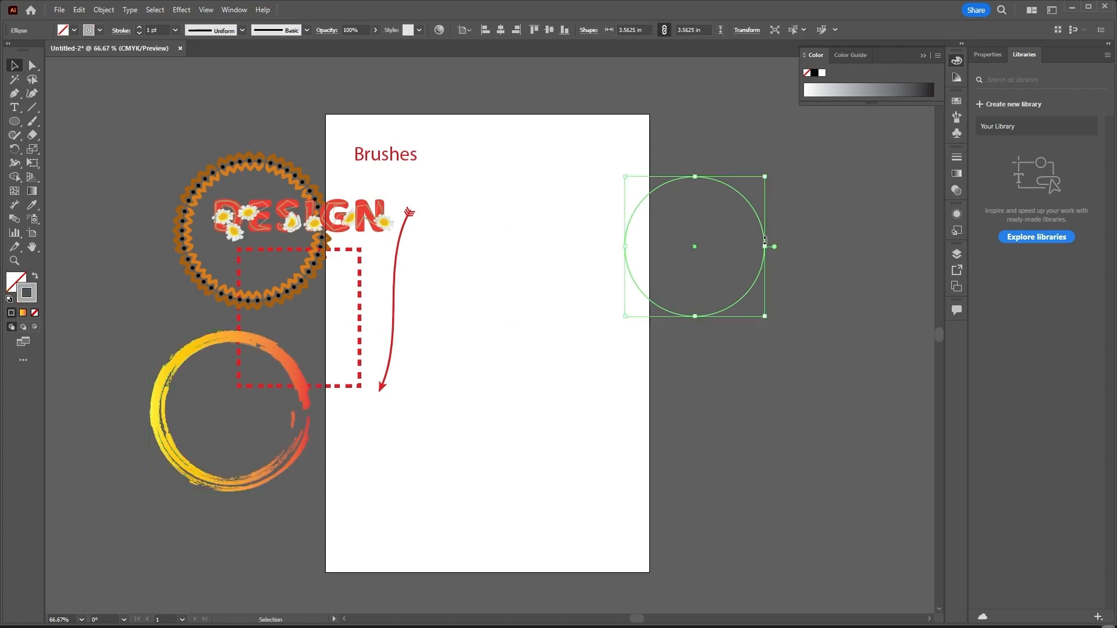
{"action": "left_click_drag", "start_coordinate": [762, 224], "coordinate": [567, 279]}
- Set the new circle's stroke weight to 10 pt and its colour to a blue swatch
{"action": "left_click", "coordinate": [175, 29]}
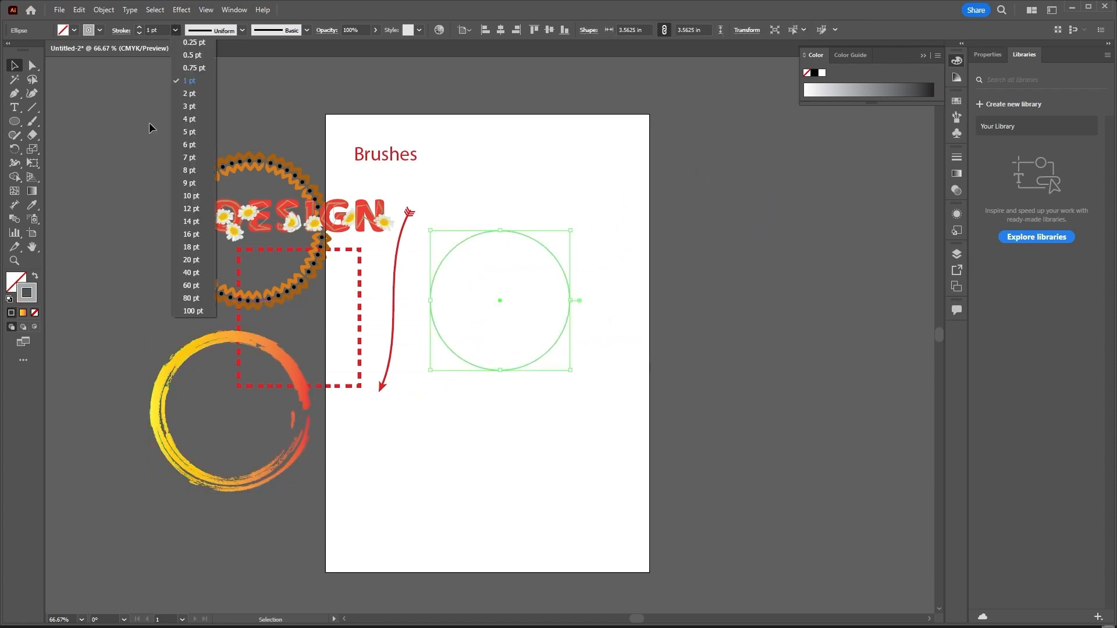
{"action": "left_click", "coordinate": [181, 199]}
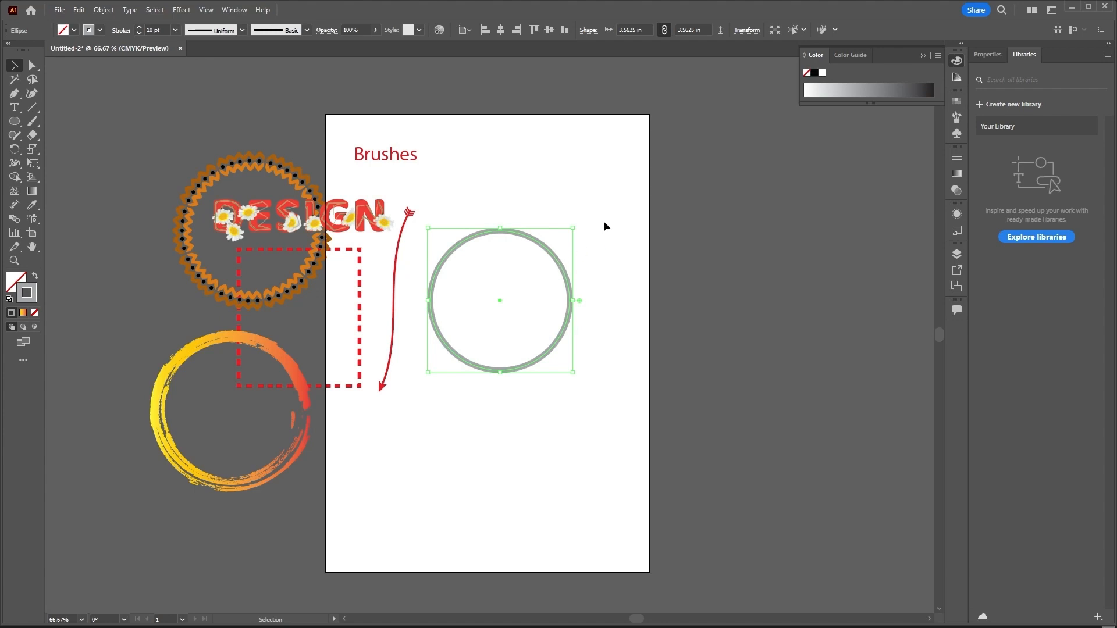
{"action": "left_click", "coordinate": [603, 223]}
{"action": "left_click", "coordinate": [570, 284]}
{"action": "left_click", "coordinate": [955, 102]}
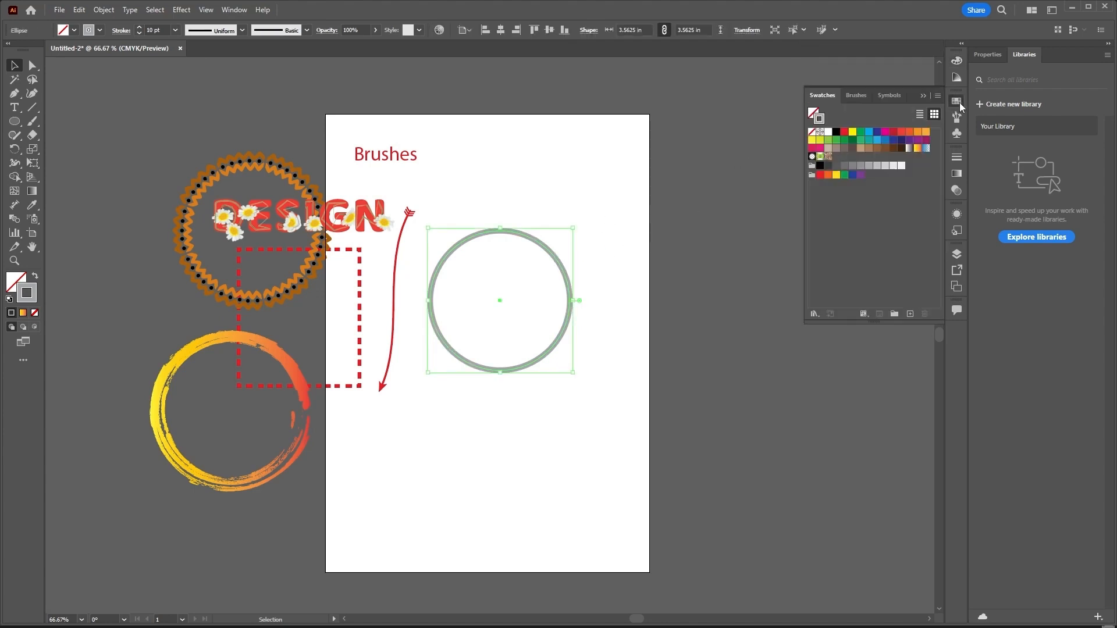
{"action": "left_click", "coordinate": [877, 140]}
{"action": "left_click", "coordinate": [625, 203]}
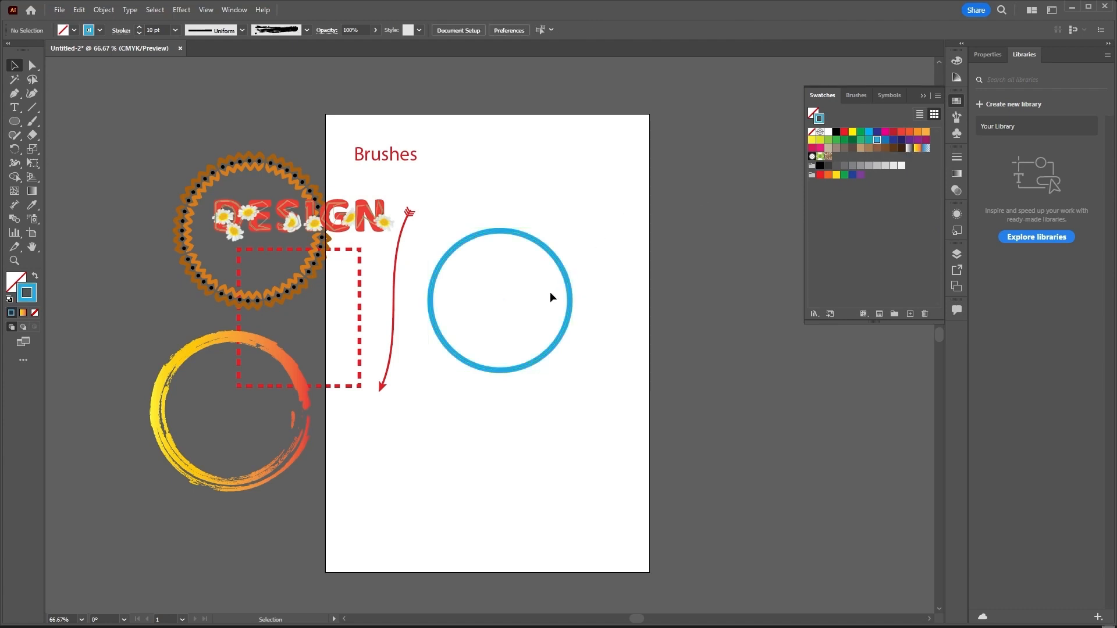
- Select the blue circle on the artboard and open the Wacom 6D Brushes library 6d Art Pen Brushes
{"action": "left_click", "coordinate": [568, 329]}
{"action": "scroll", "coordinate": [565, 347], "scroll_direction": "up", "scroll_amount": 1}
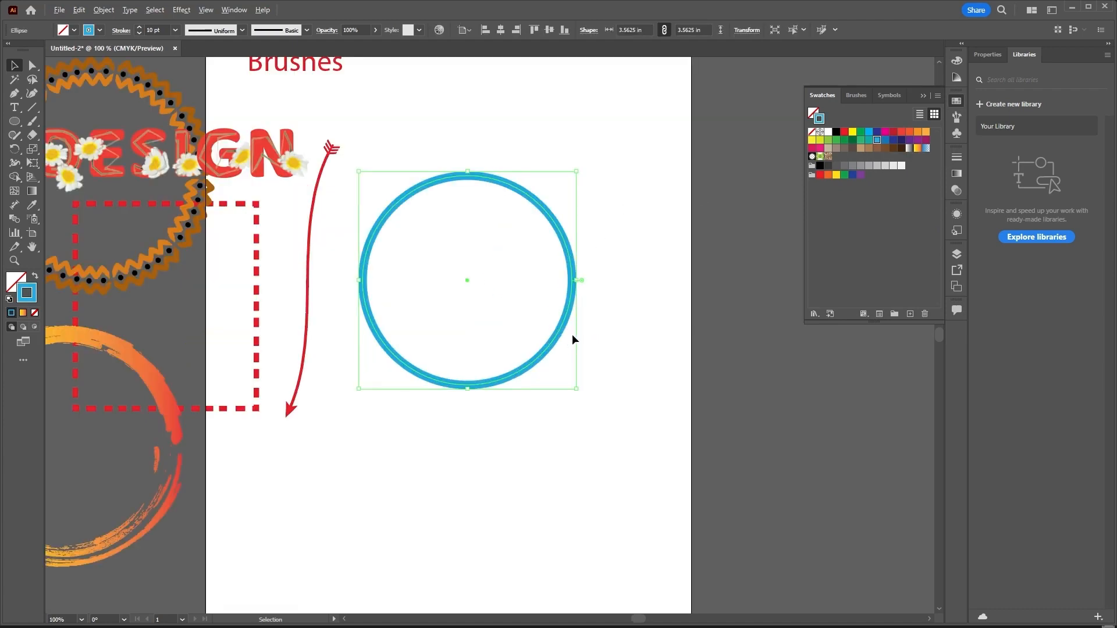
{"action": "left_click", "coordinate": [812, 314]}
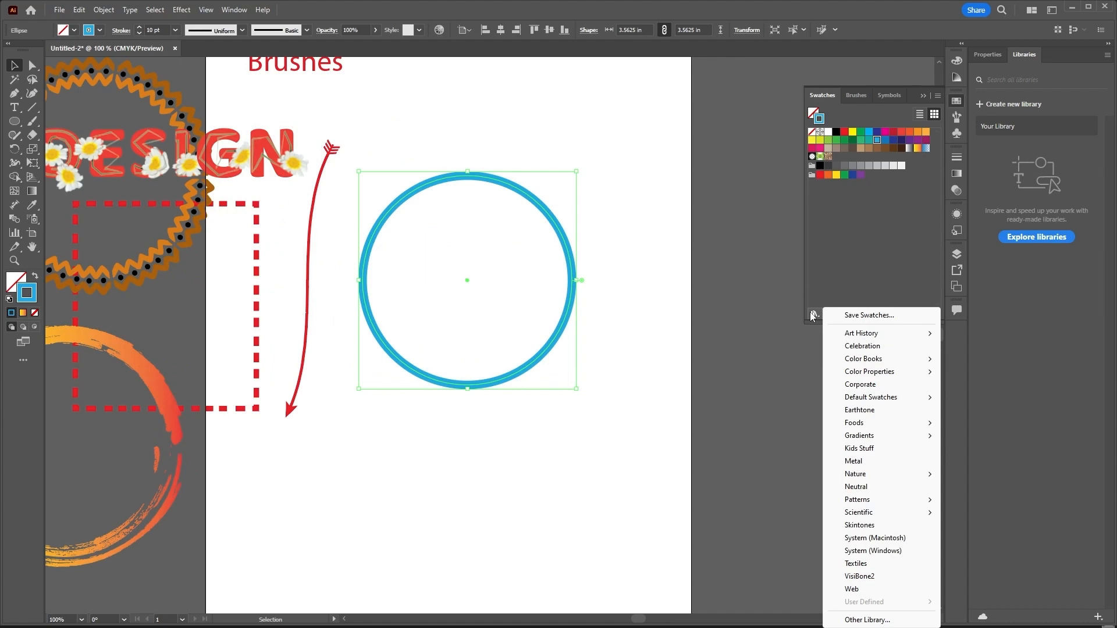
{"action": "left_click", "coordinate": [859, 97]}
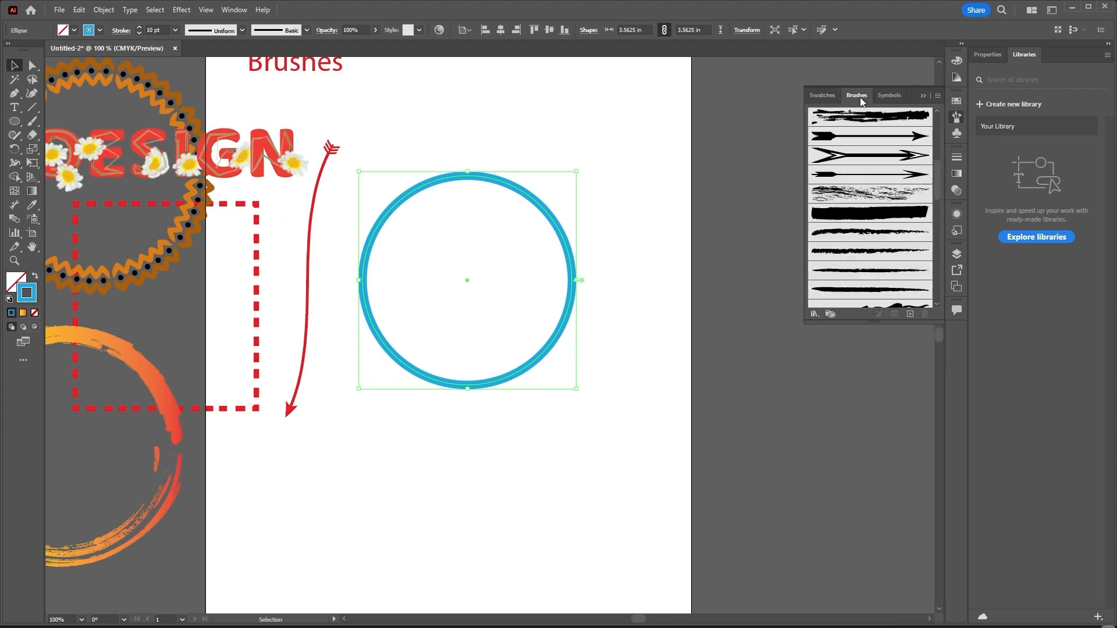
{"action": "left_click", "coordinate": [815, 314]}
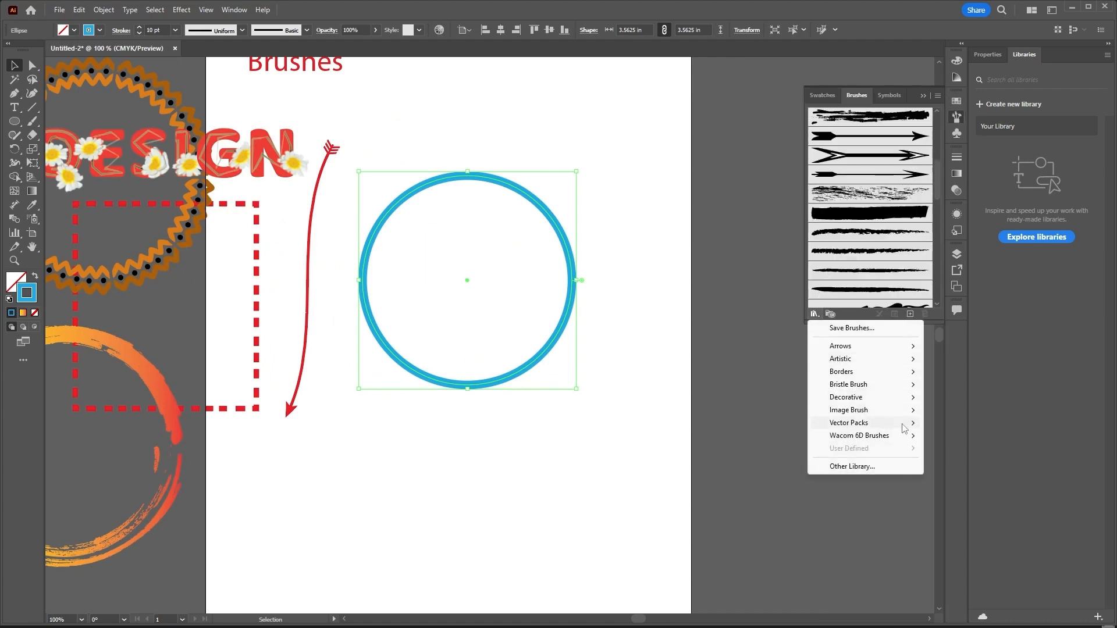
{"action": "mouse_move", "coordinate": [899, 437]}
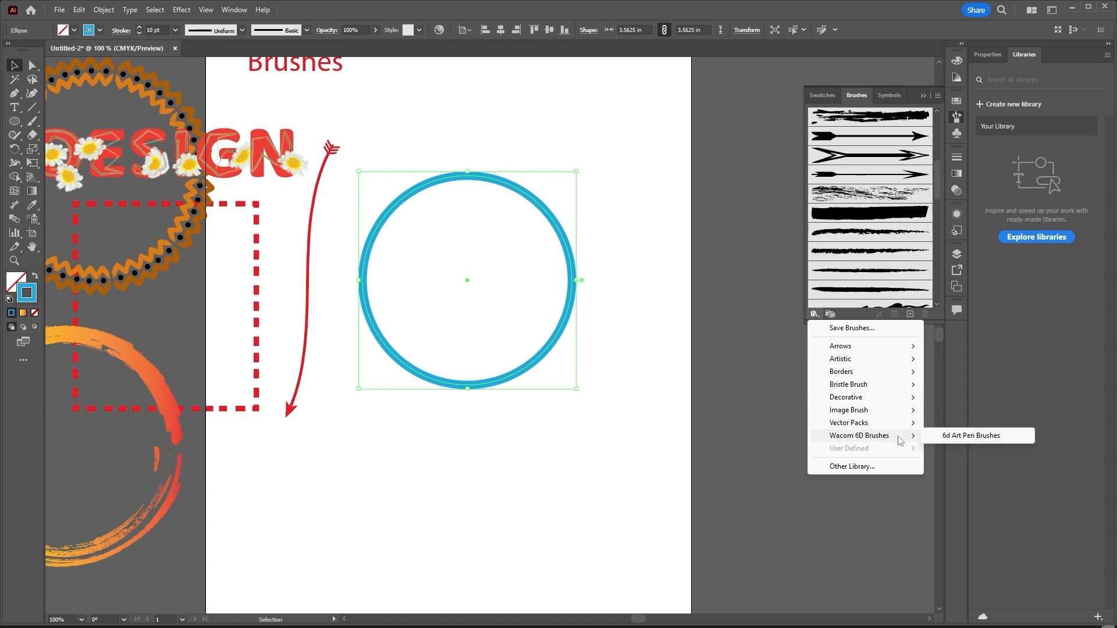
{"action": "left_click", "coordinate": [954, 436]}
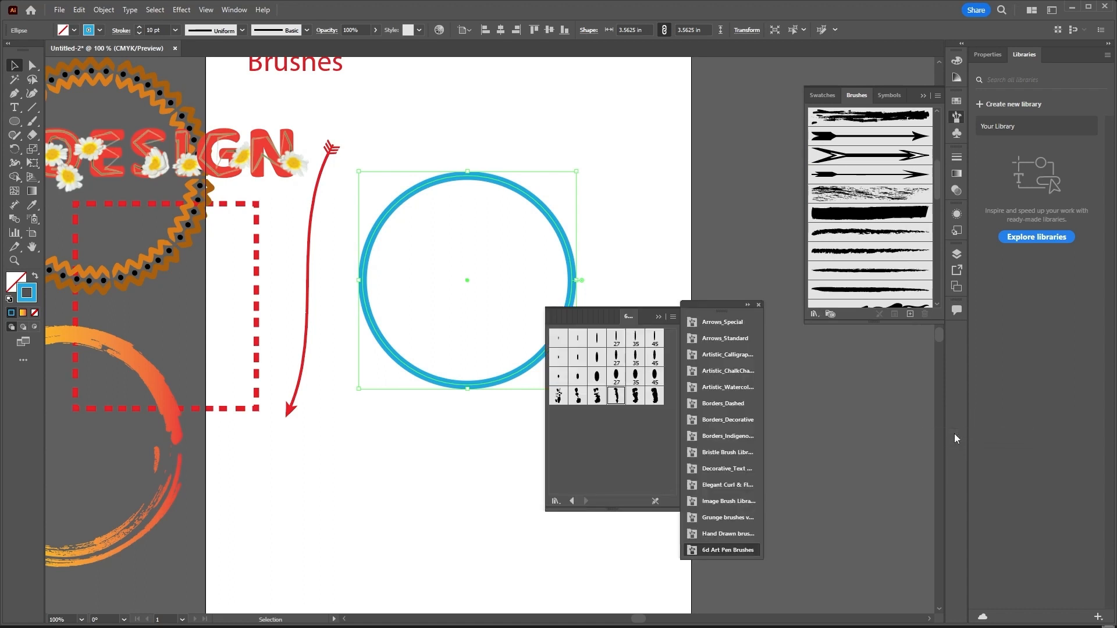
- Try several 6d art brushes on the circle's stroke, ending with the thinnest 27 pt variant
{"action": "left_click", "coordinate": [635, 376]}
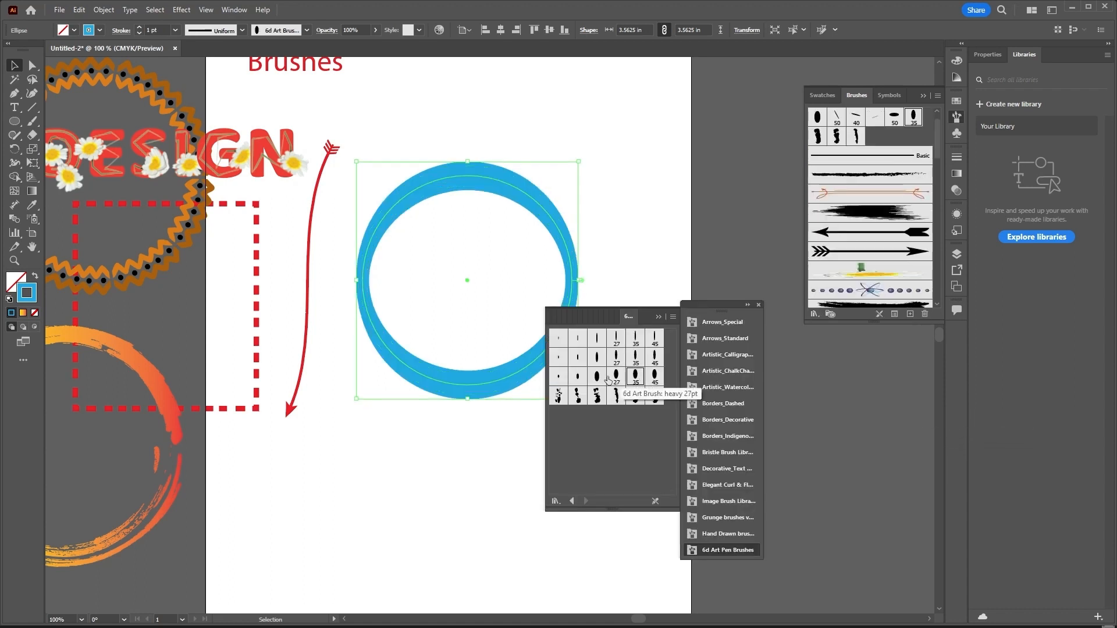
{"action": "left_click", "coordinate": [600, 359]}
{"action": "left_click", "coordinate": [599, 341]}
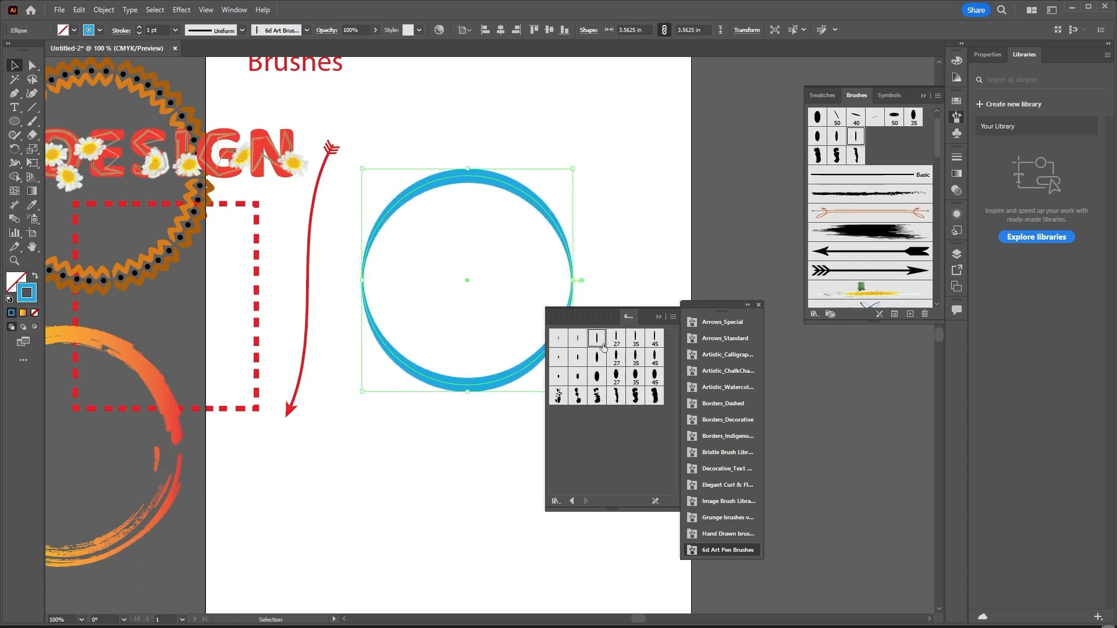
{"action": "left_click", "coordinate": [577, 357]}
{"action": "left_click", "coordinate": [597, 357]}
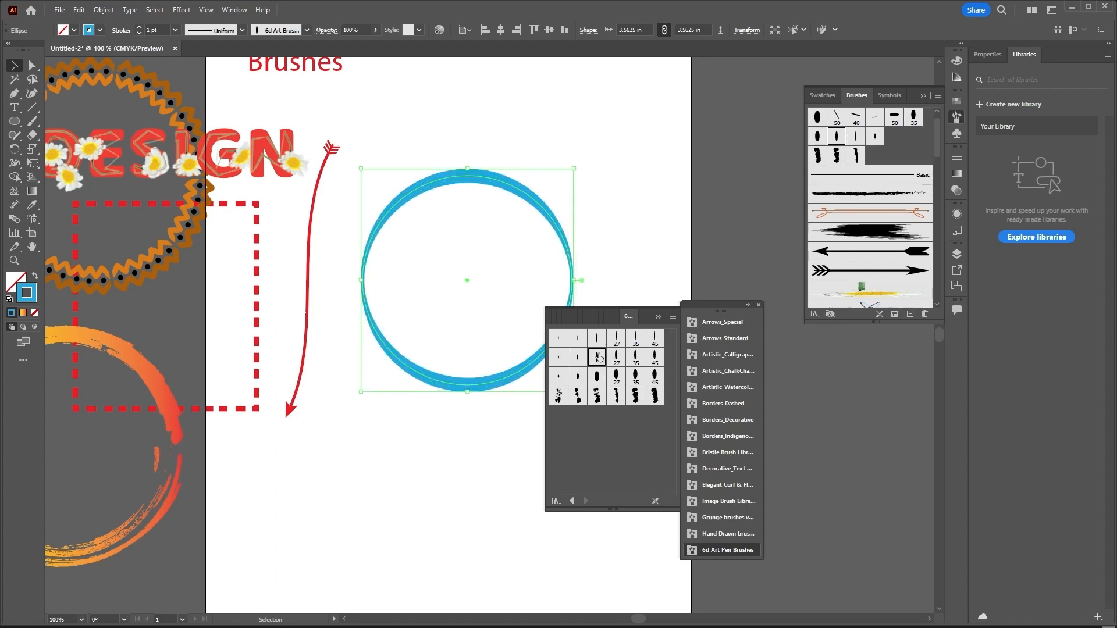
{"action": "left_click", "coordinate": [596, 338]}
{"action": "left_click", "coordinate": [616, 338]}
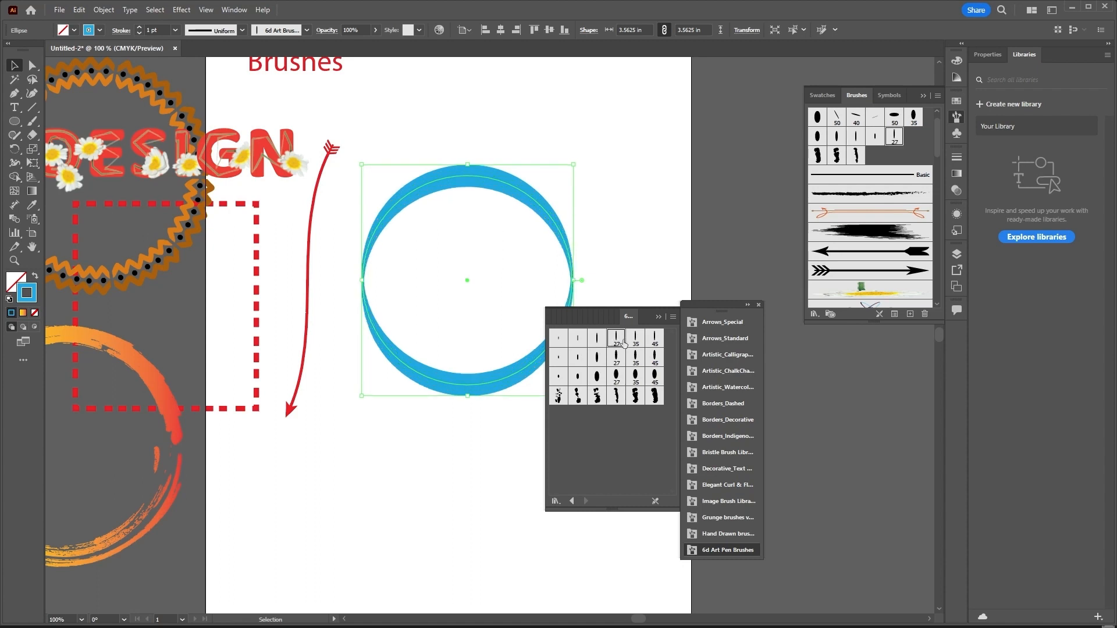
- Try the 6d scatter brushes on the circle, ending with the first speckled one, and collapse the brush library
{"action": "left_click", "coordinate": [579, 396]}
{"action": "left_click", "coordinate": [597, 395]}
{"action": "left_click", "coordinate": [559, 396]}
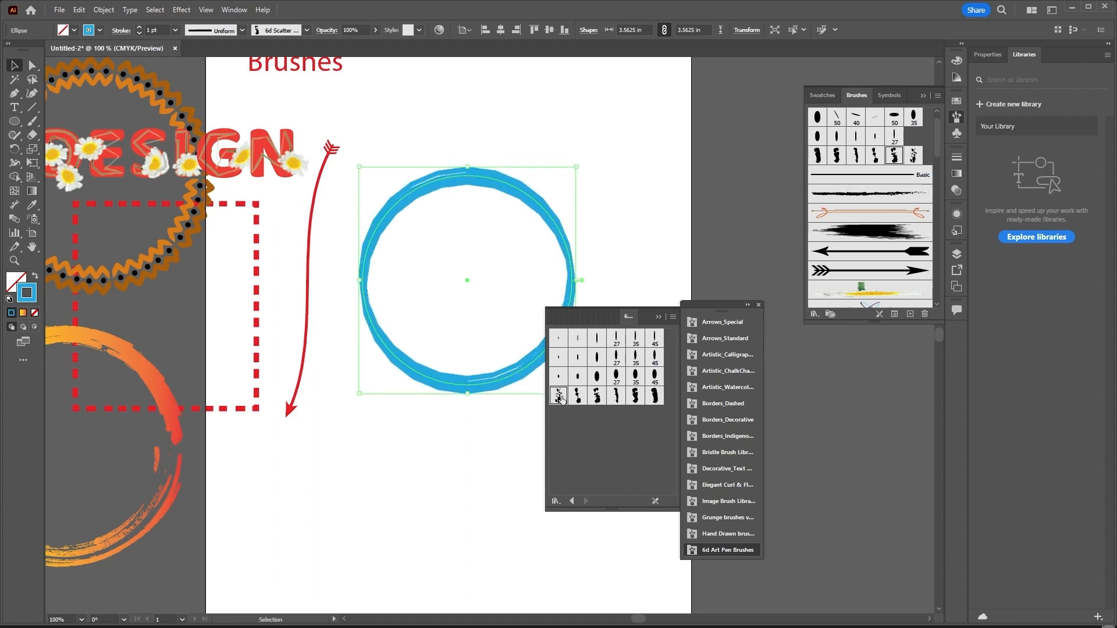
{"action": "left_click", "coordinate": [660, 318]}
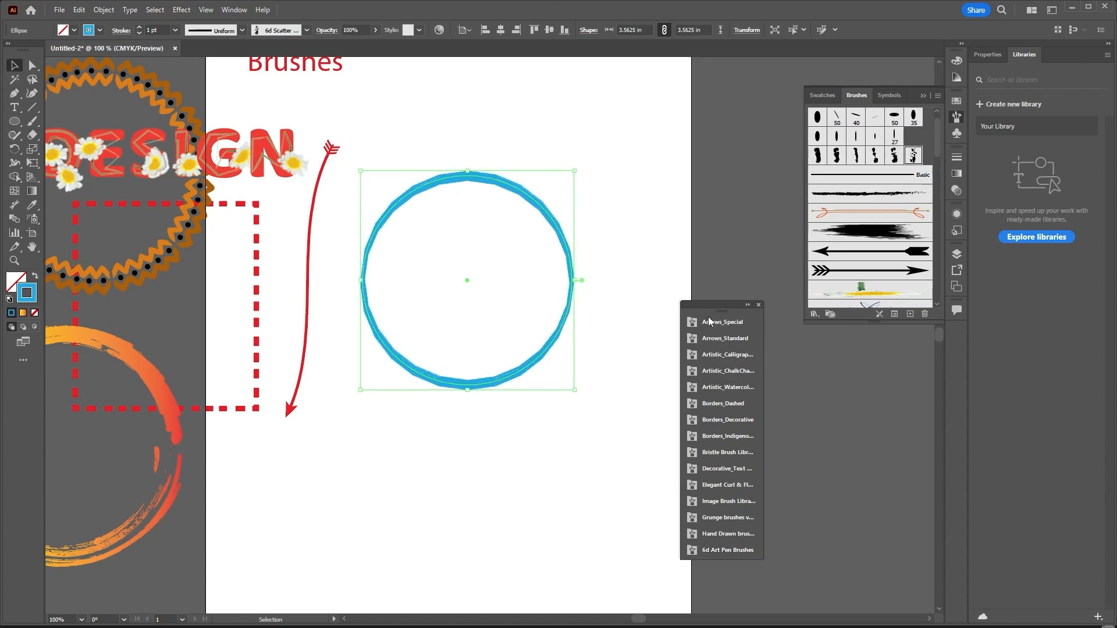
- Load the Borders_Frames.ai brush library from the Borders folder of the brush presets
{"action": "left_click", "coordinate": [814, 314]}
{"action": "mouse_move", "coordinate": [865, 371]}
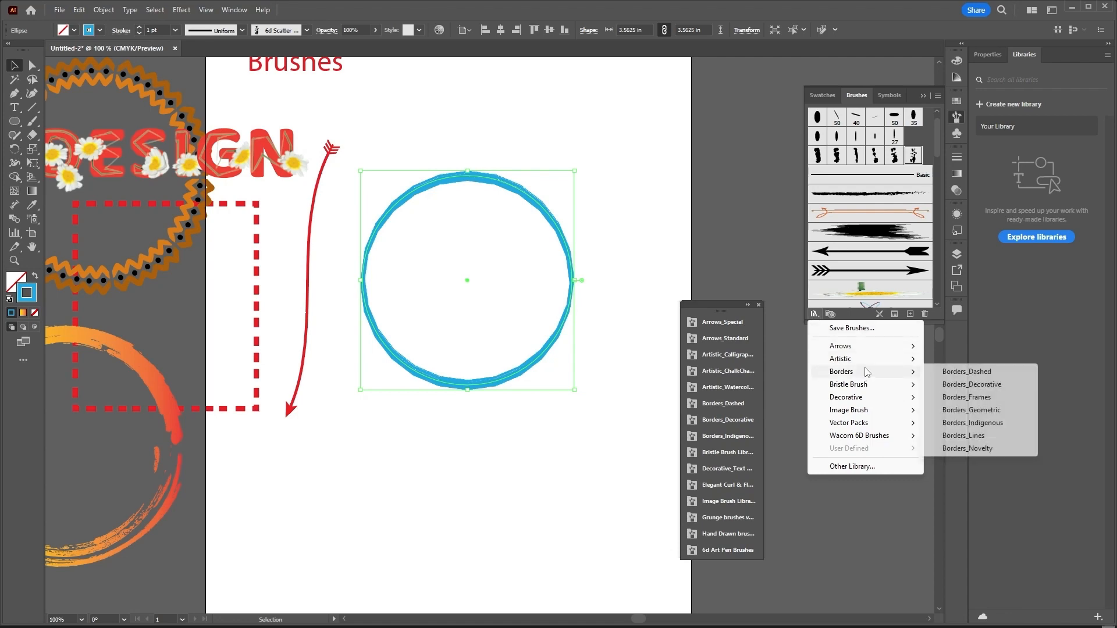
{"action": "mouse_move", "coordinate": [887, 425]}
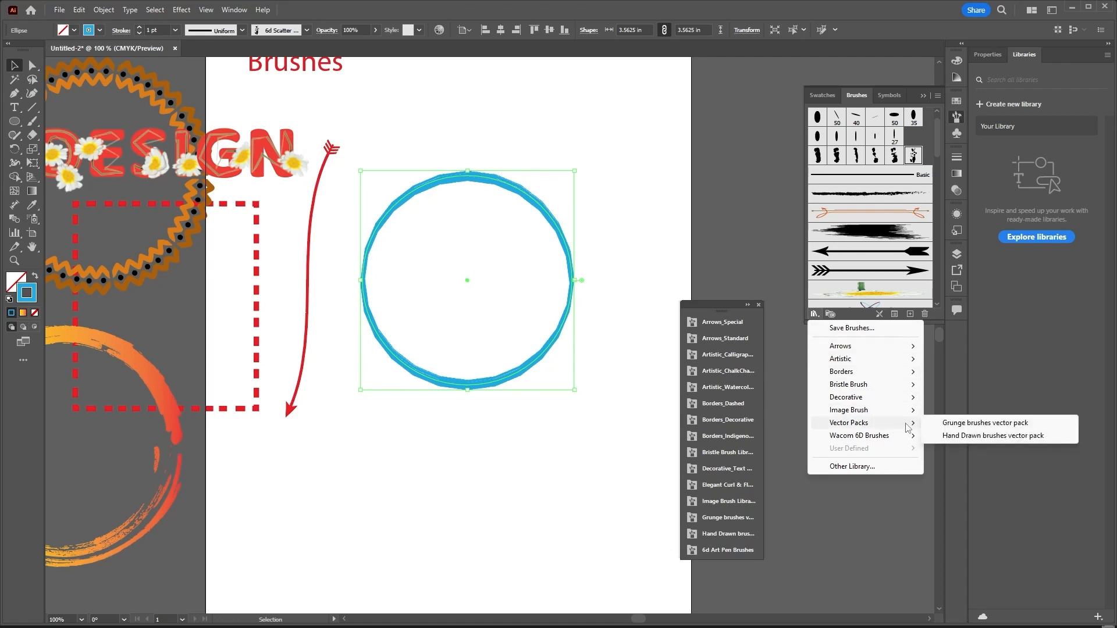
{"action": "left_click", "coordinate": [851, 466]}
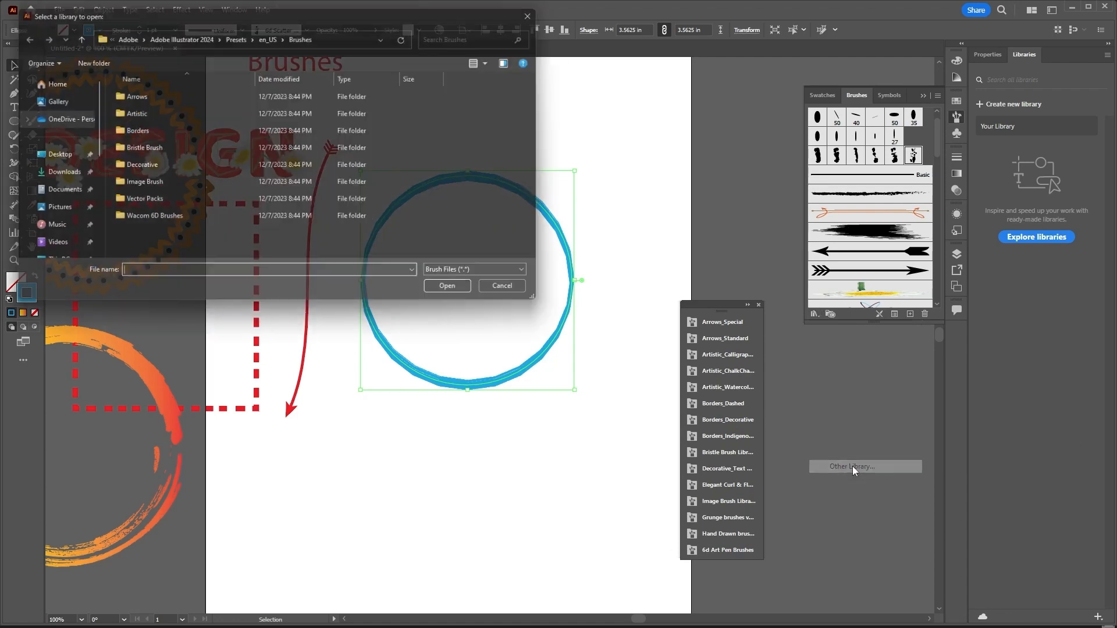
{"action": "double_click", "coordinate": [112, 135]}
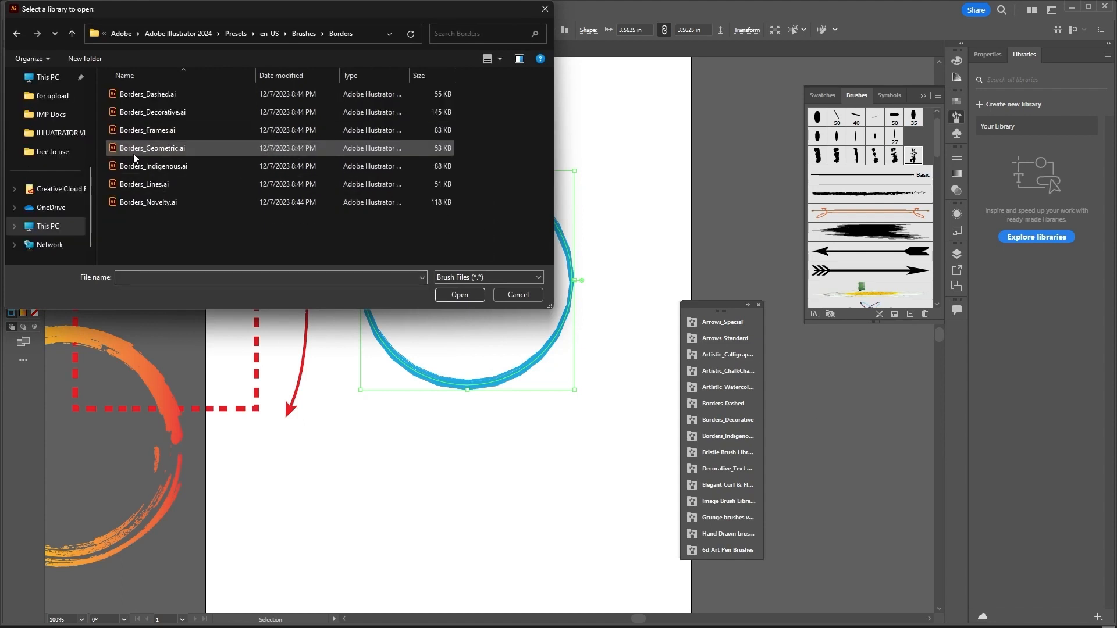
{"action": "left_click", "coordinate": [162, 132]}
{"action": "left_click", "coordinate": [458, 295]}
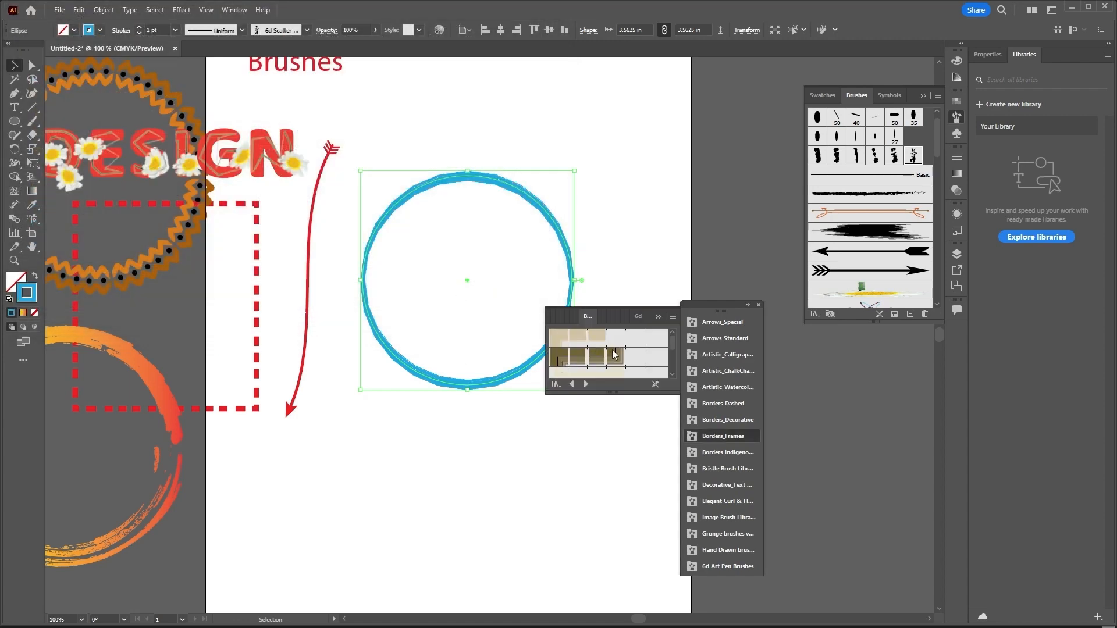
- Try several Borders_Frames brushes on the circle, settle on the beige and dark brown moulding, then close the libraries and deselect the circle
{"action": "left_click", "coordinate": [607, 338]}
{"action": "scroll", "coordinate": [603, 367], "scroll_direction": "down", "scroll_amount": 1}
{"action": "left_click", "coordinate": [603, 370]}
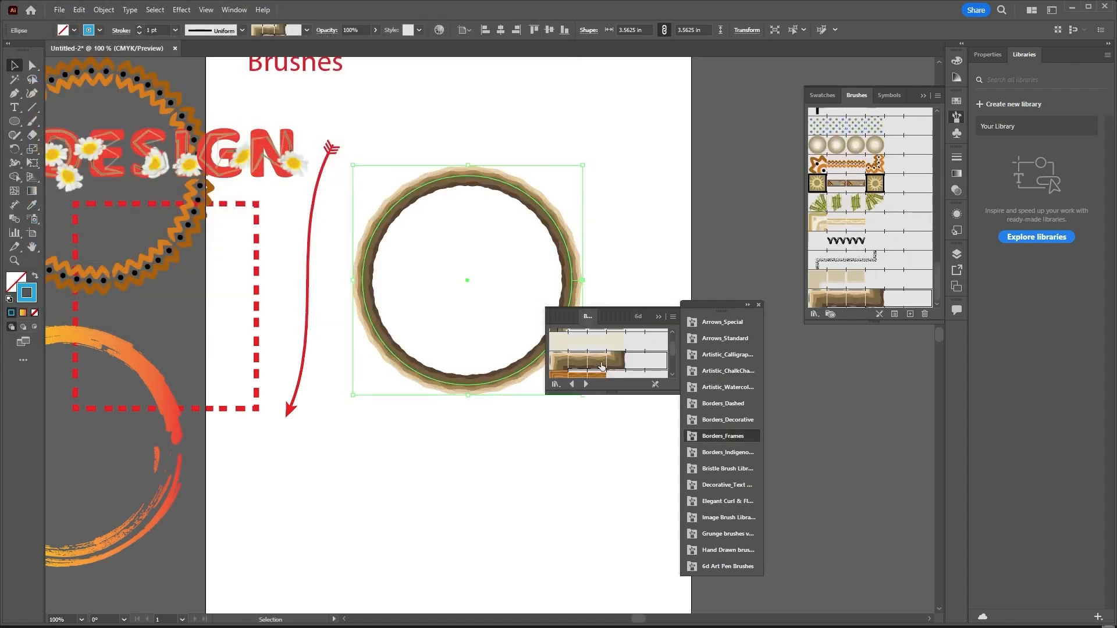
{"action": "scroll", "coordinate": [628, 357], "scroll_direction": "down", "scroll_amount": 1}
{"action": "left_click", "coordinate": [602, 350]}
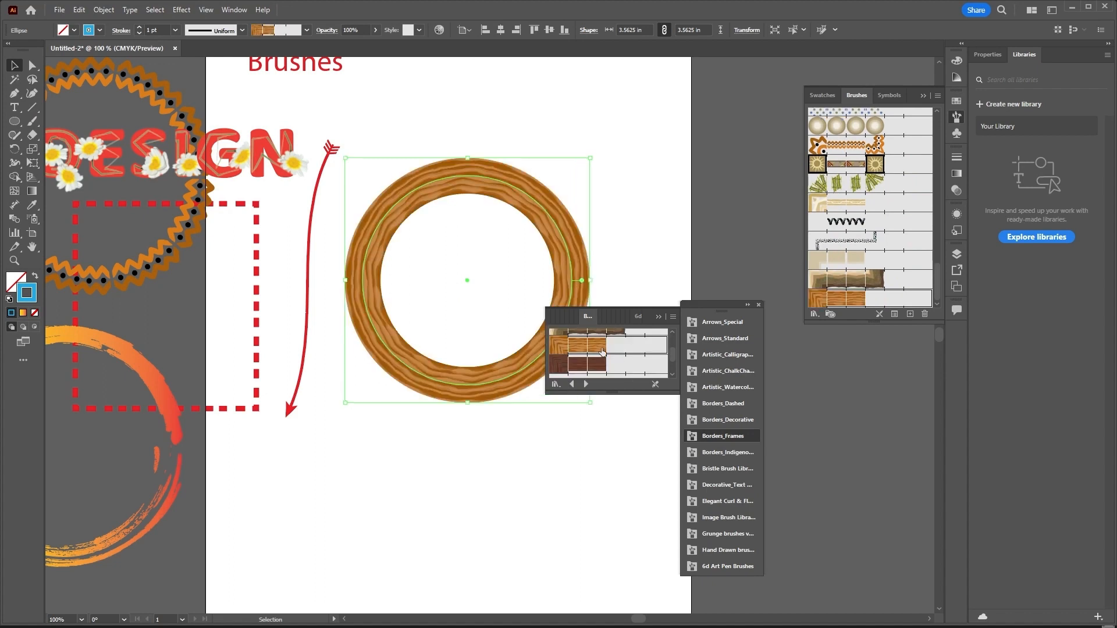
{"action": "scroll", "coordinate": [614, 348], "scroll_direction": "up", "scroll_amount": 1}
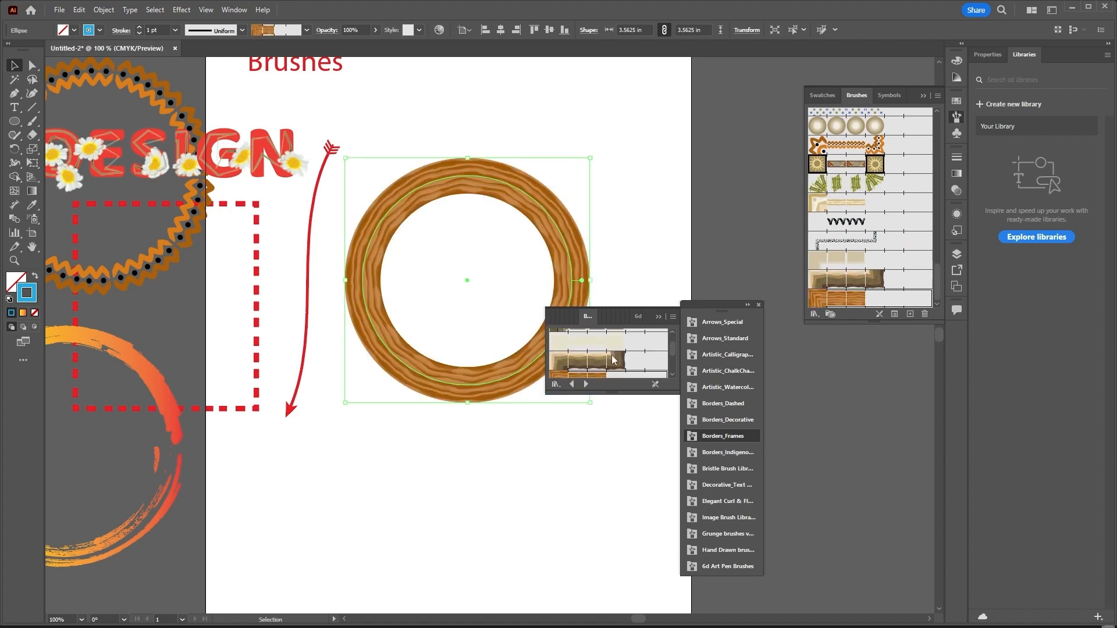
{"action": "left_click", "coordinate": [614, 359]}
{"action": "left_click", "coordinate": [758, 306]}
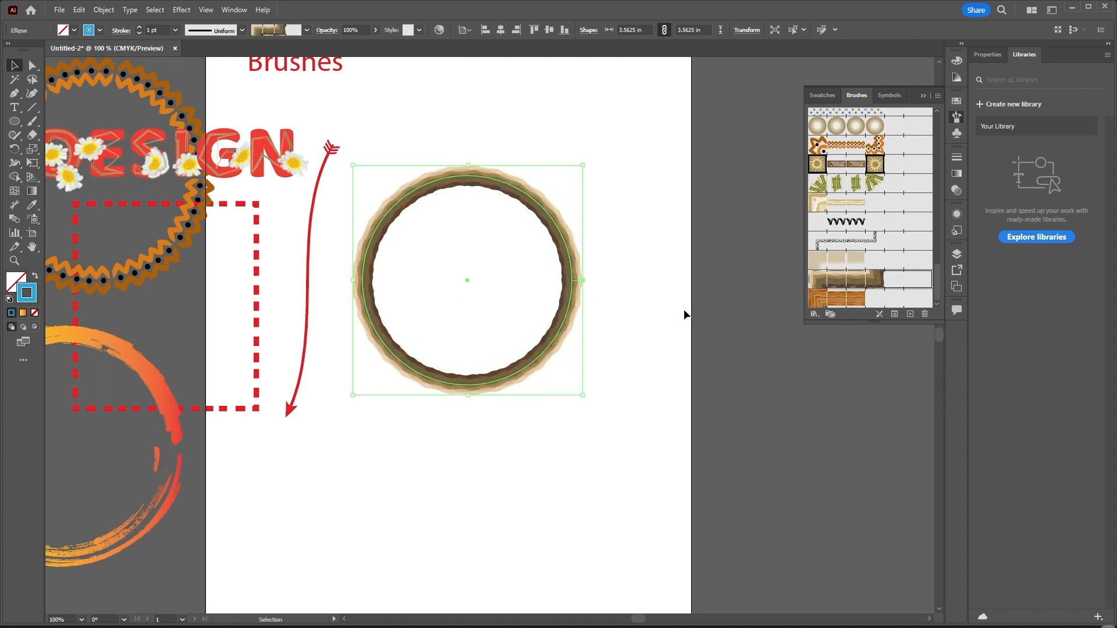
{"action": "left_click", "coordinate": [623, 234]}
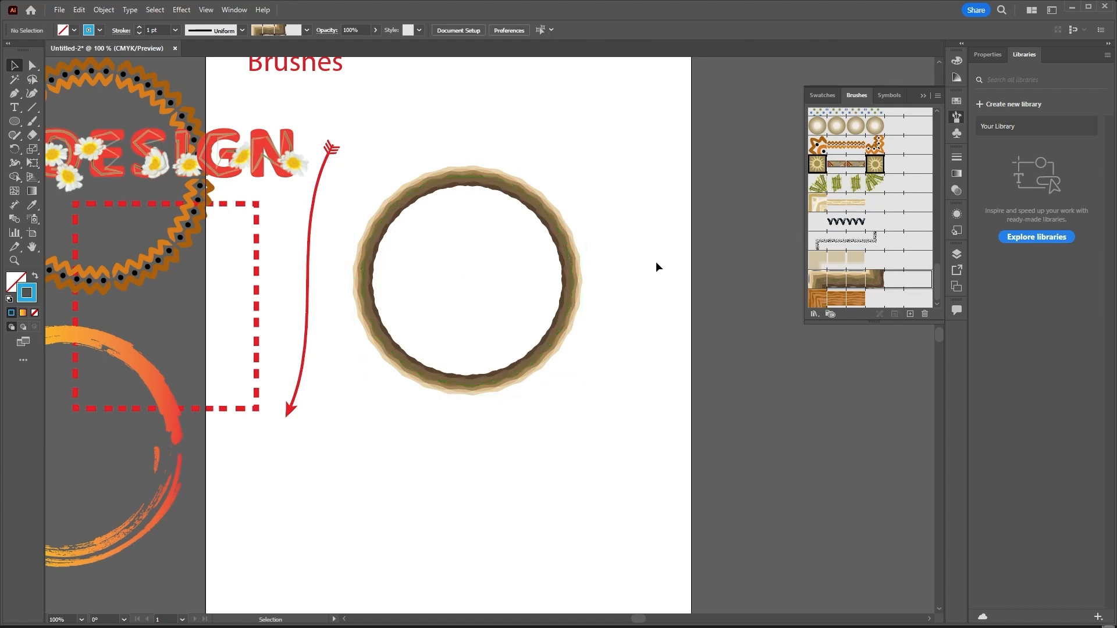
- Select all the brushed artwork together, including the DESIGN lettering, rings, dashed rectangle, arrow and framed circle
{"action": "scroll", "coordinate": [658, 265], "scroll_direction": "down", "scroll_amount": 2}
{"action": "left_click_drag", "start_coordinate": [238, 145], "coordinate": [674, 421]}
{"action": "scroll", "coordinate": [616, 287], "scroll_direction": "up", "scroll_amount": 1}
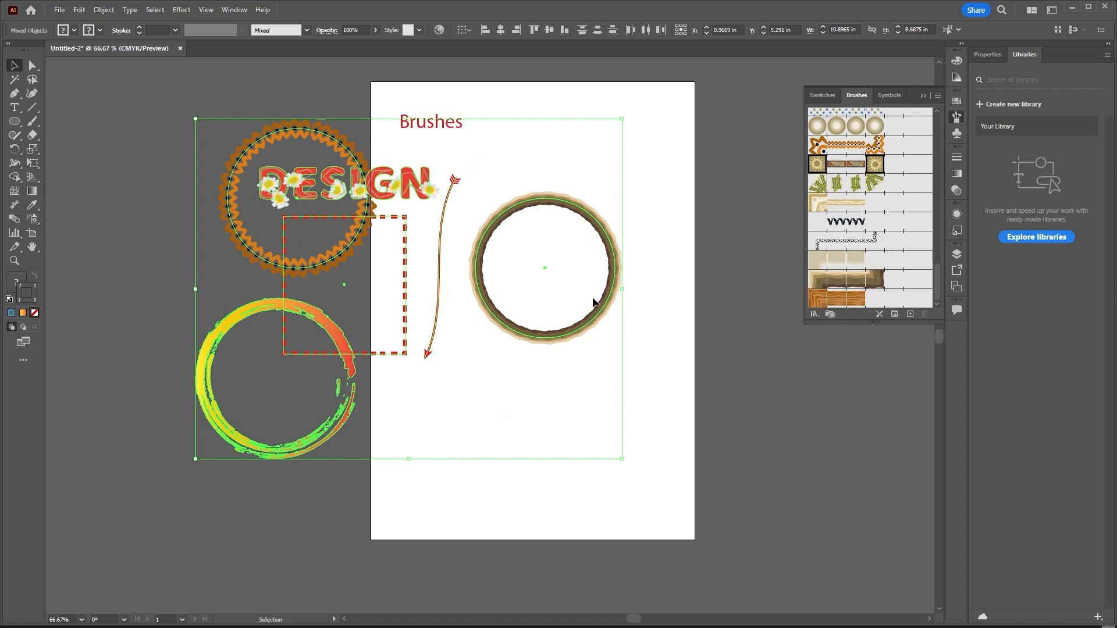